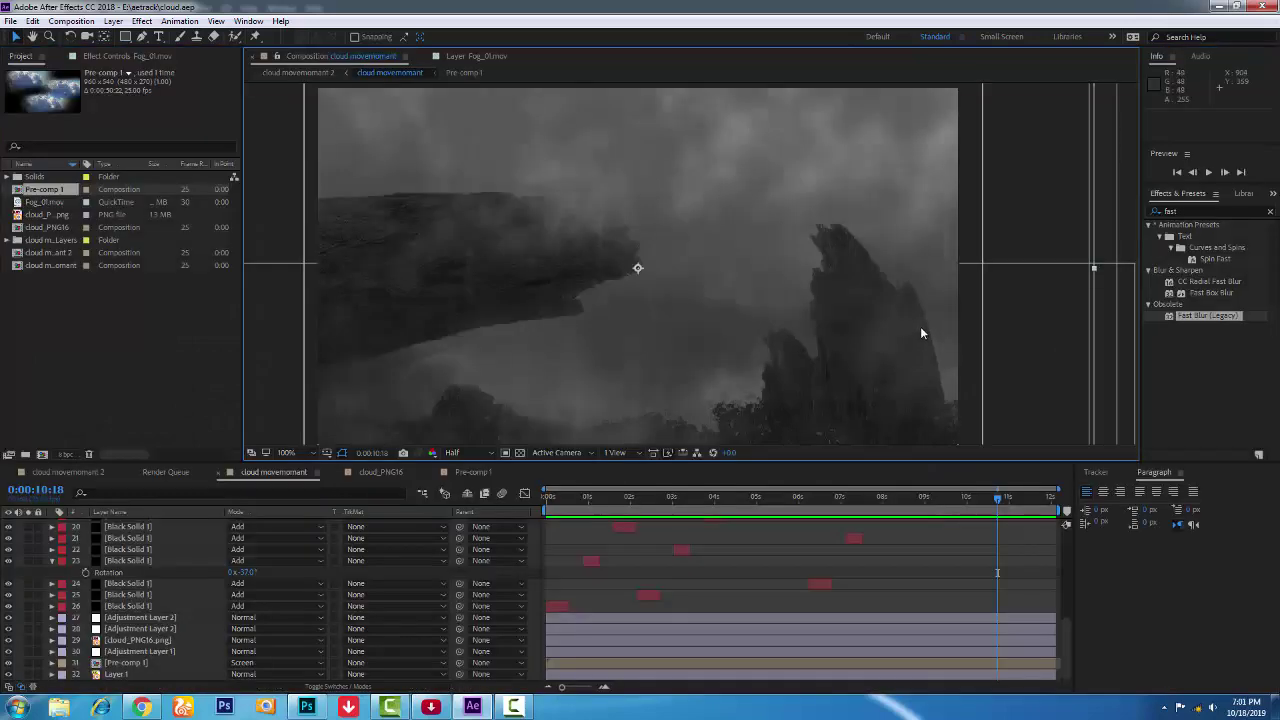
# Preview the misty grayscale cliff comp, then switch to the cloud image in Photoshop.
pyautogui.scroll(5, 903, 564)
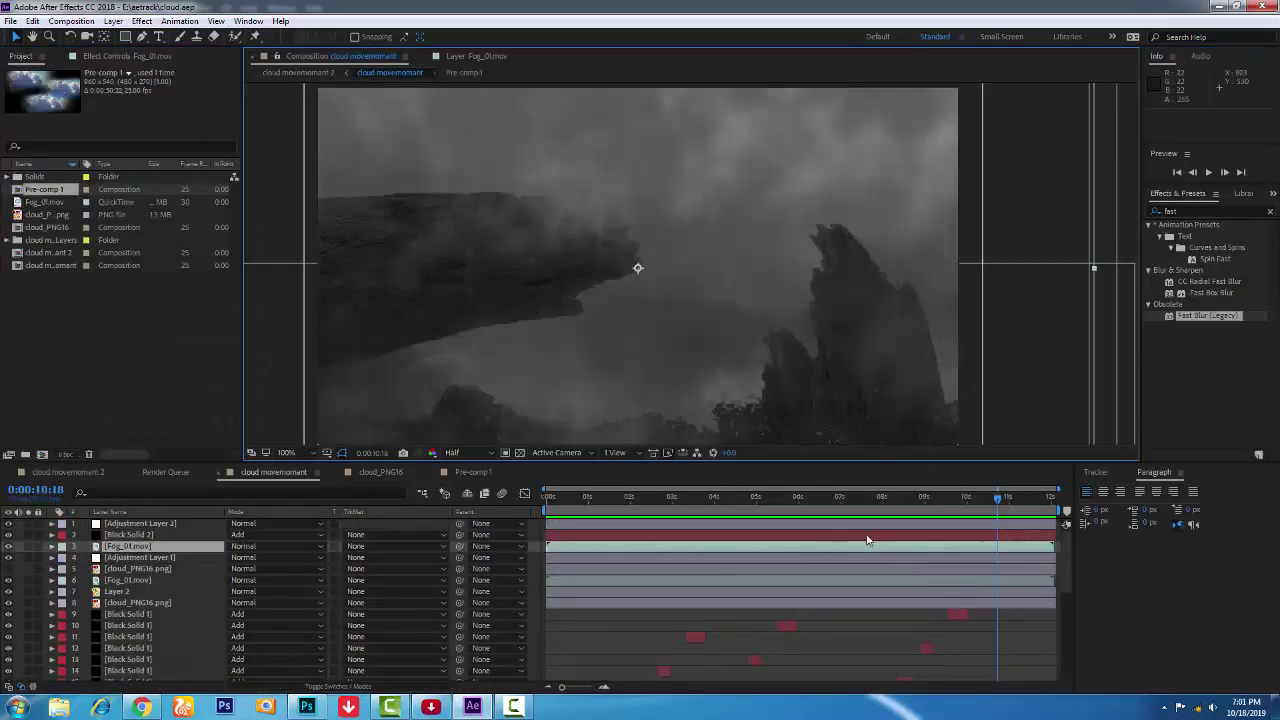
pyautogui.press('space')
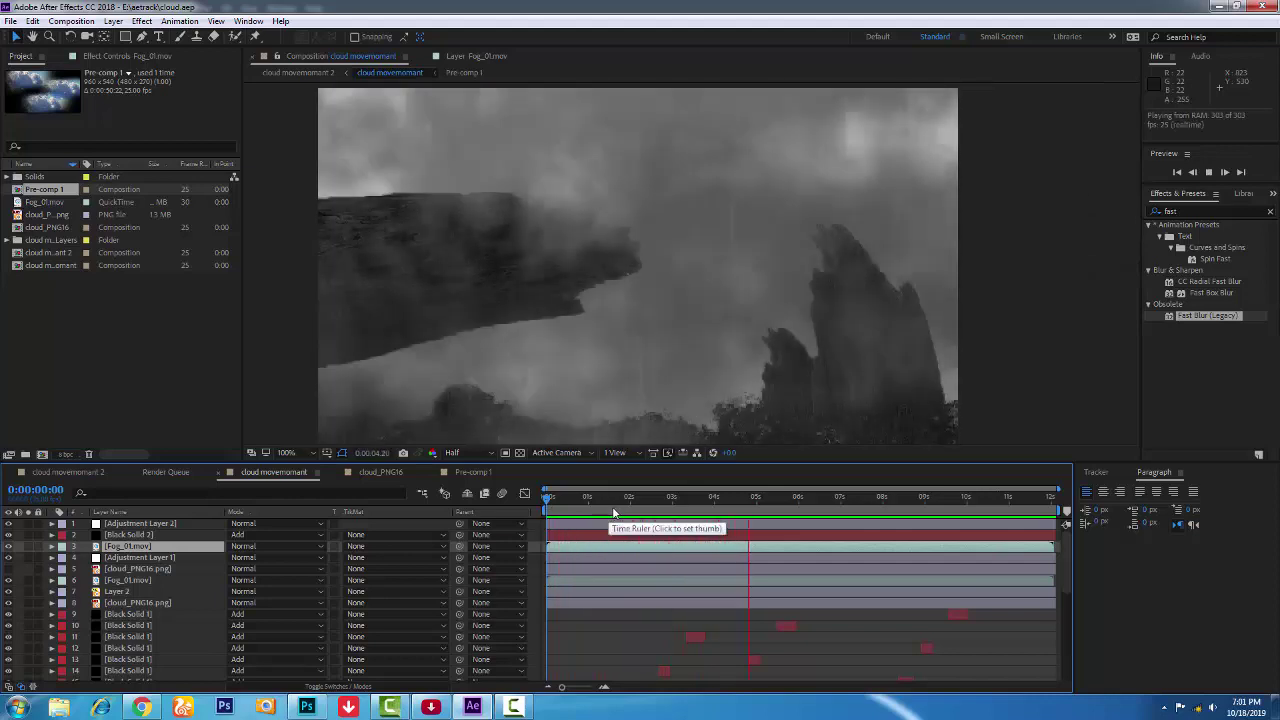
pyautogui.press('space')
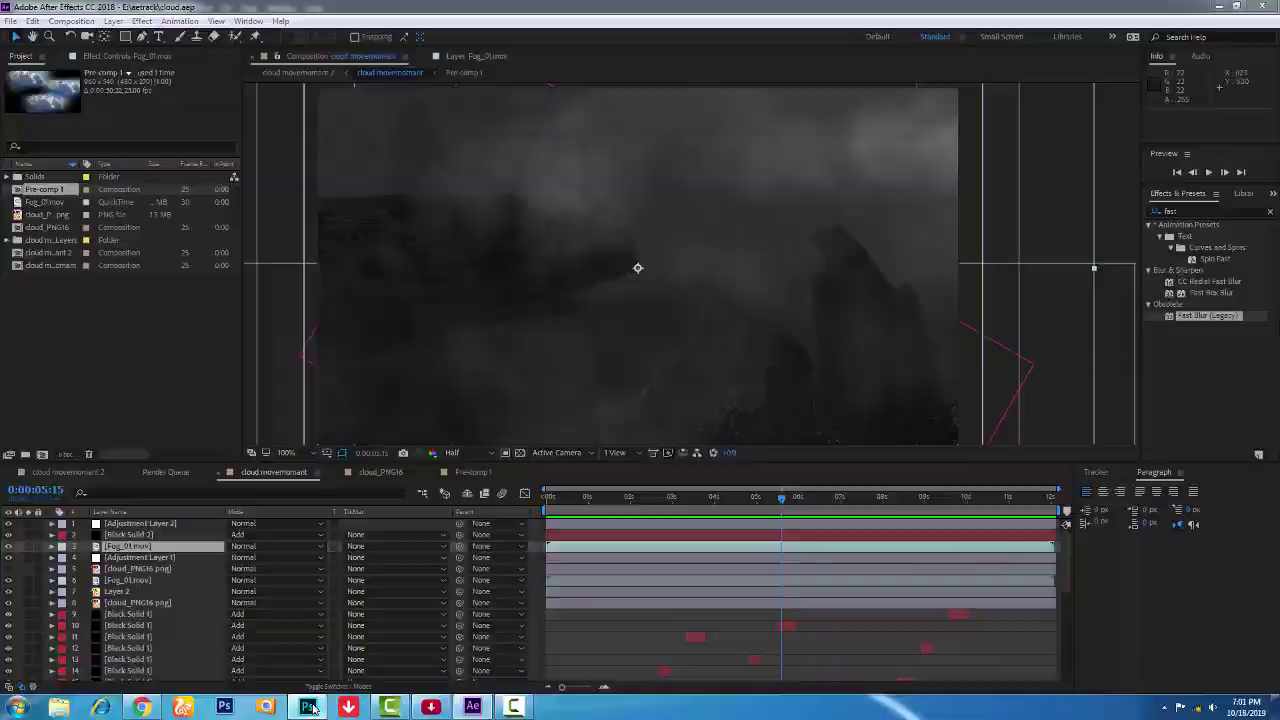
pyautogui.hotkey('alt', 'Tab')
# On Layer 1, quick-select the rocks minus the area under the left rock, then deselect.
pyautogui.press('v')
pyautogui.scroll(-1, 1030, 600)
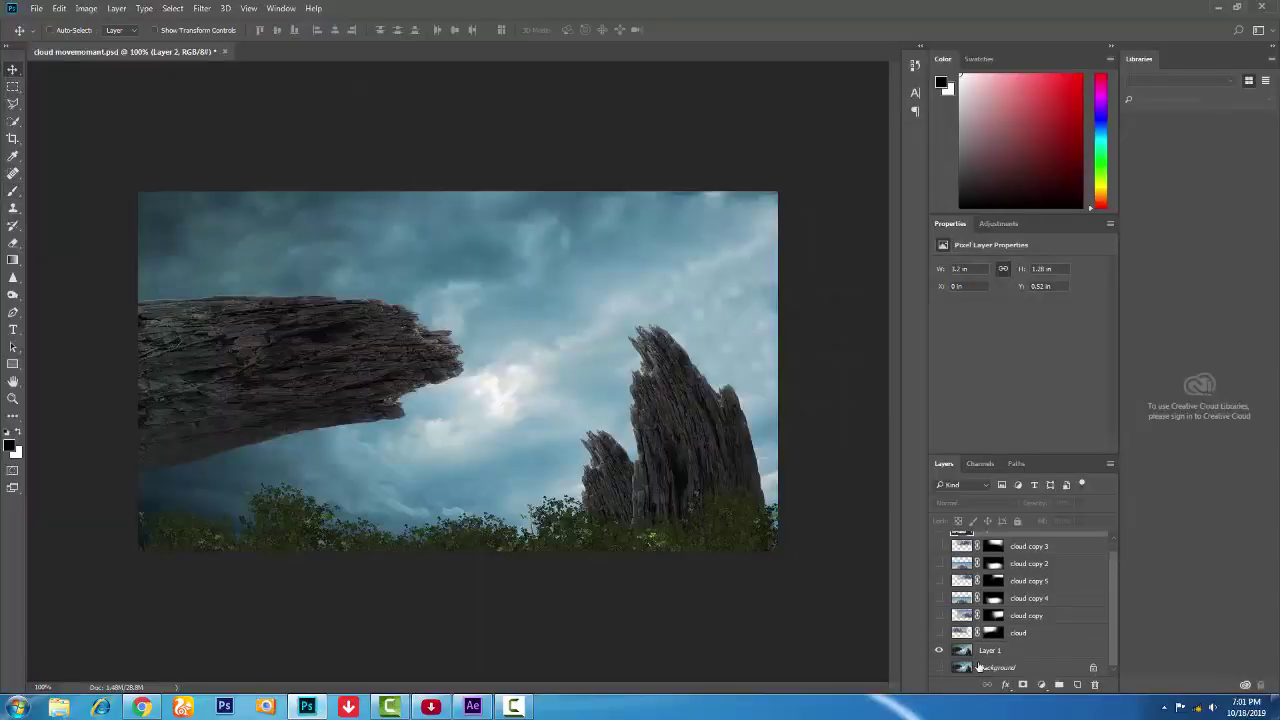
pyautogui.click(990, 650)
pyautogui.press('w')
pyautogui.moveTo(214, 354)
pyautogui.mouseDown()
pyautogui.moveTo(128, 493)
pyautogui.moveTo(668, 390)
pyautogui.mouseUp()
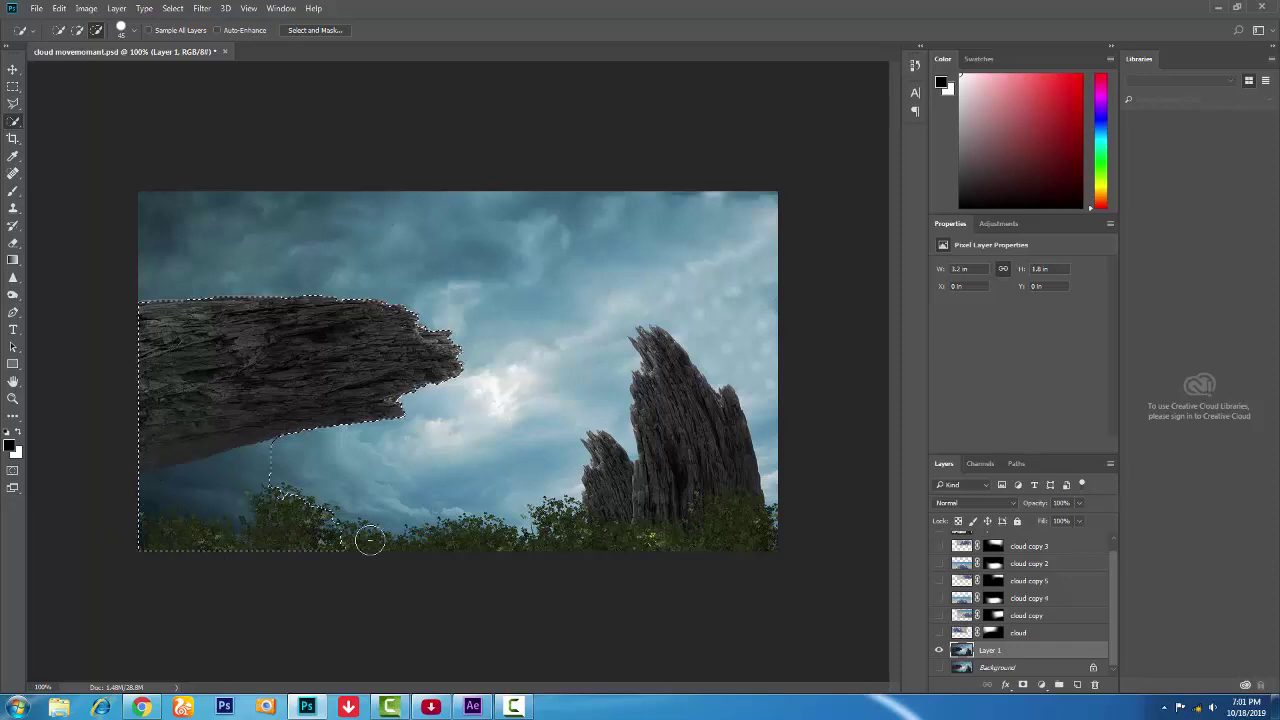
pyautogui.moveTo(272, 490)
pyautogui.mouseDown()
pyautogui.moveTo(289, 520)
pyautogui.moveTo(135, 487)
pyautogui.mouseUp()
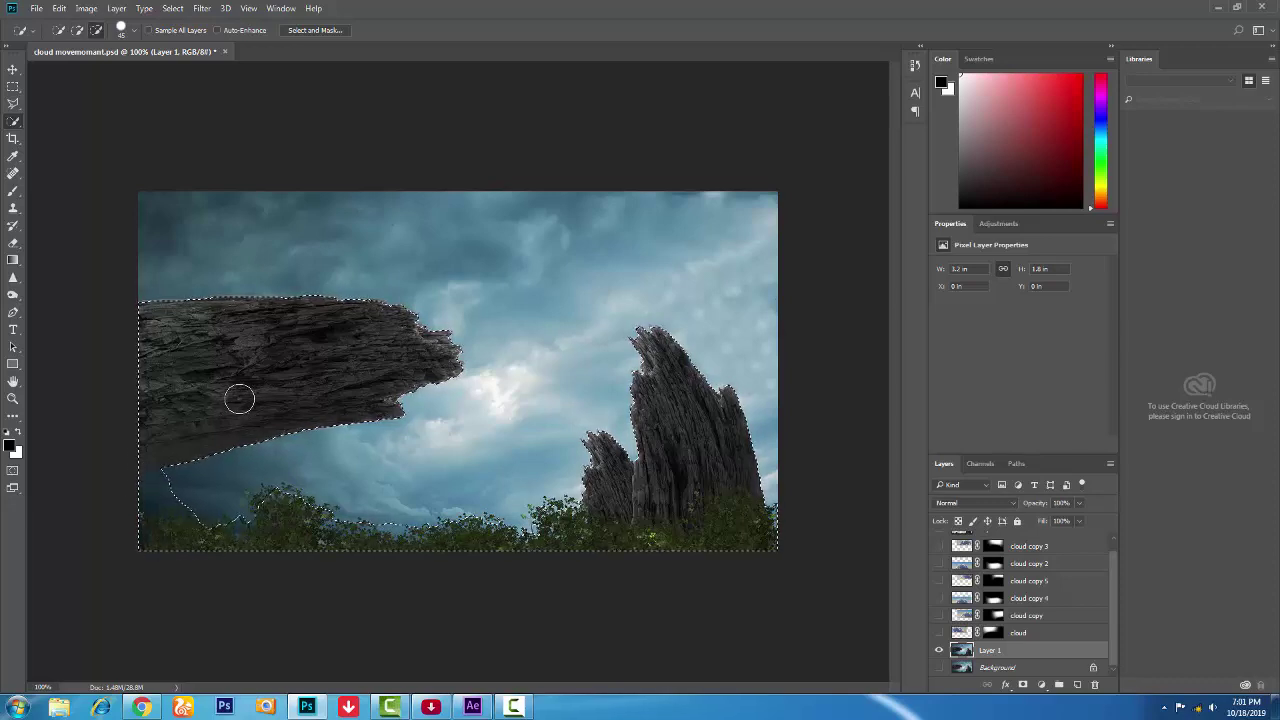
pyautogui.hotkey('ctrl', 'd')
# Make all six cloud layers and Layer 1 visible, then save the Photoshop document.
pyautogui.scroll(1, 975, 627)
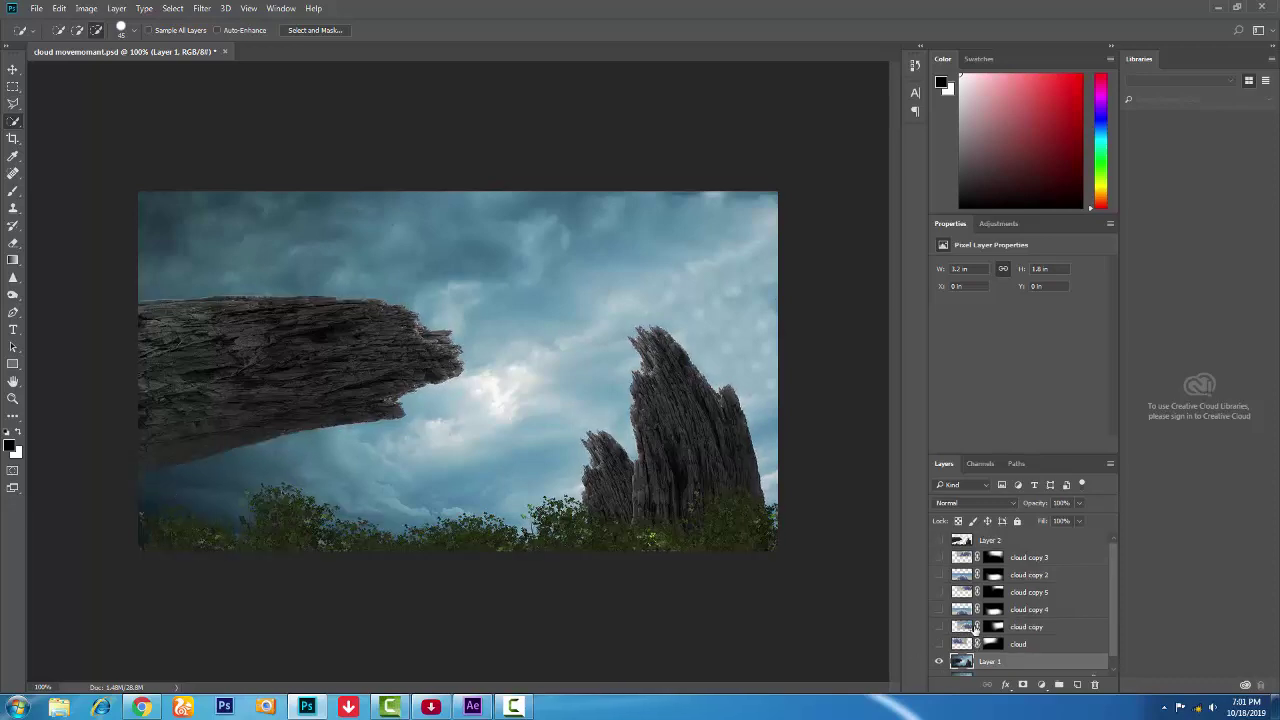
pyautogui.scroll(-1, 945, 667)
pyautogui.click(939, 650)
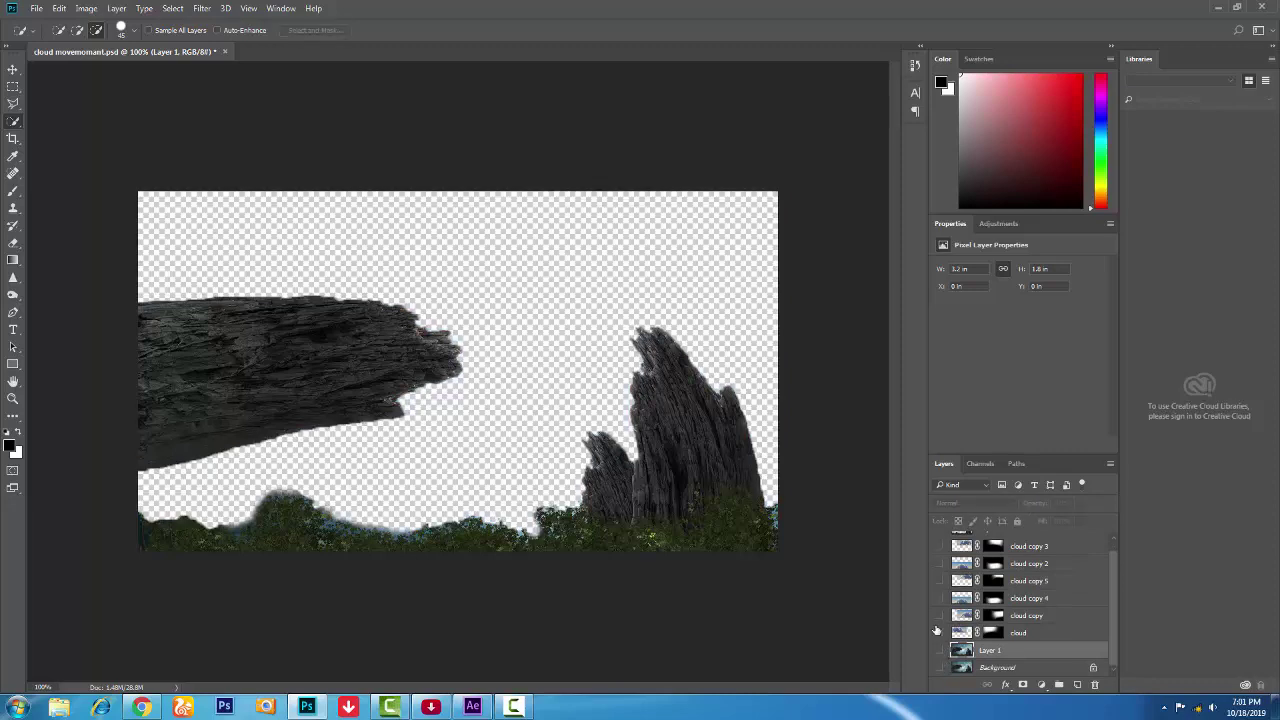
pyautogui.click(940, 633)
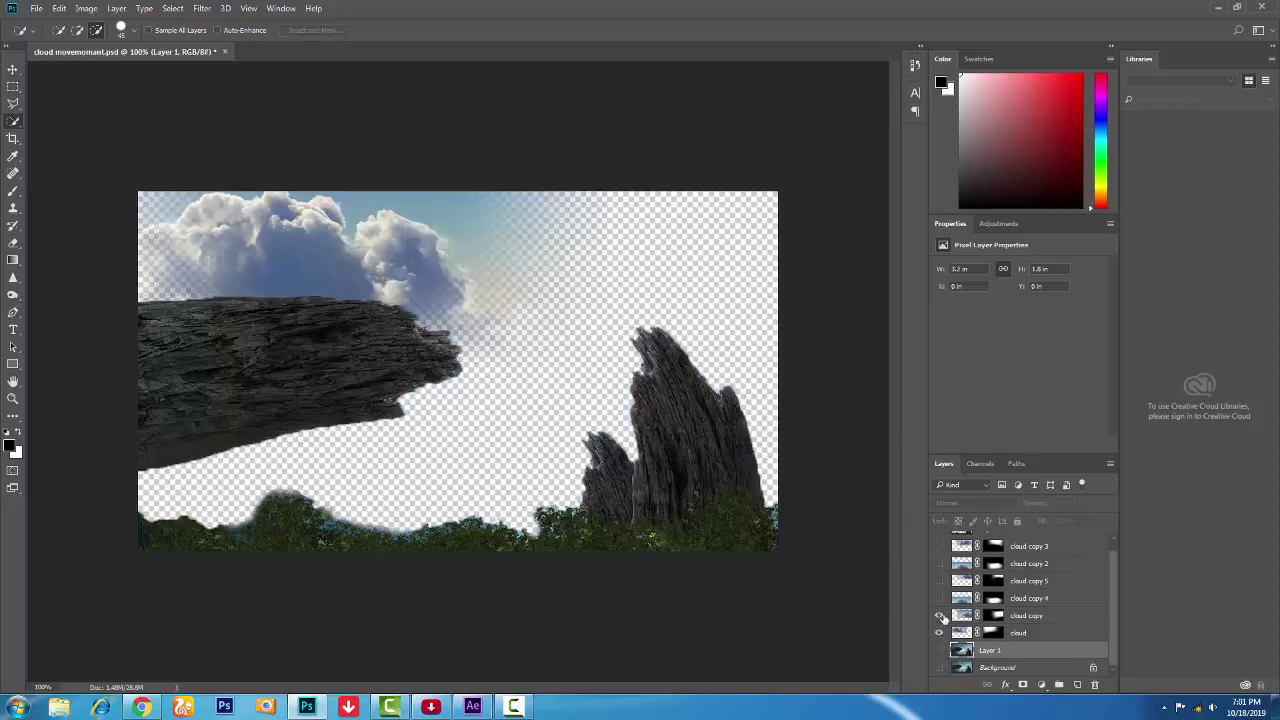
pyautogui.click(940, 615)
pyautogui.click(940, 598)
pyautogui.click(940, 581)
pyautogui.click(940, 563)
pyautogui.click(940, 546)
pyautogui.scroll(1, 976, 577)
pyautogui.scroll(-1, 976, 577)
pyautogui.click(940, 650)
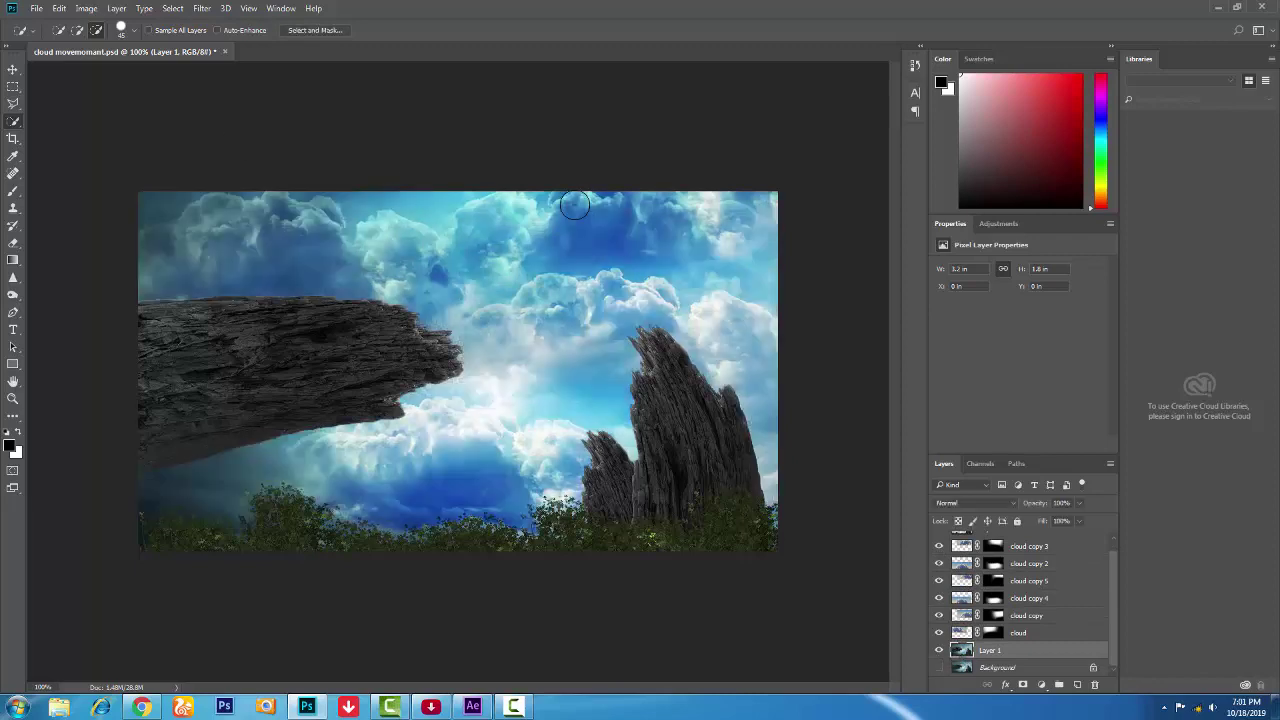
pyautogui.click(35, 8)
pyautogui.click(76, 143)
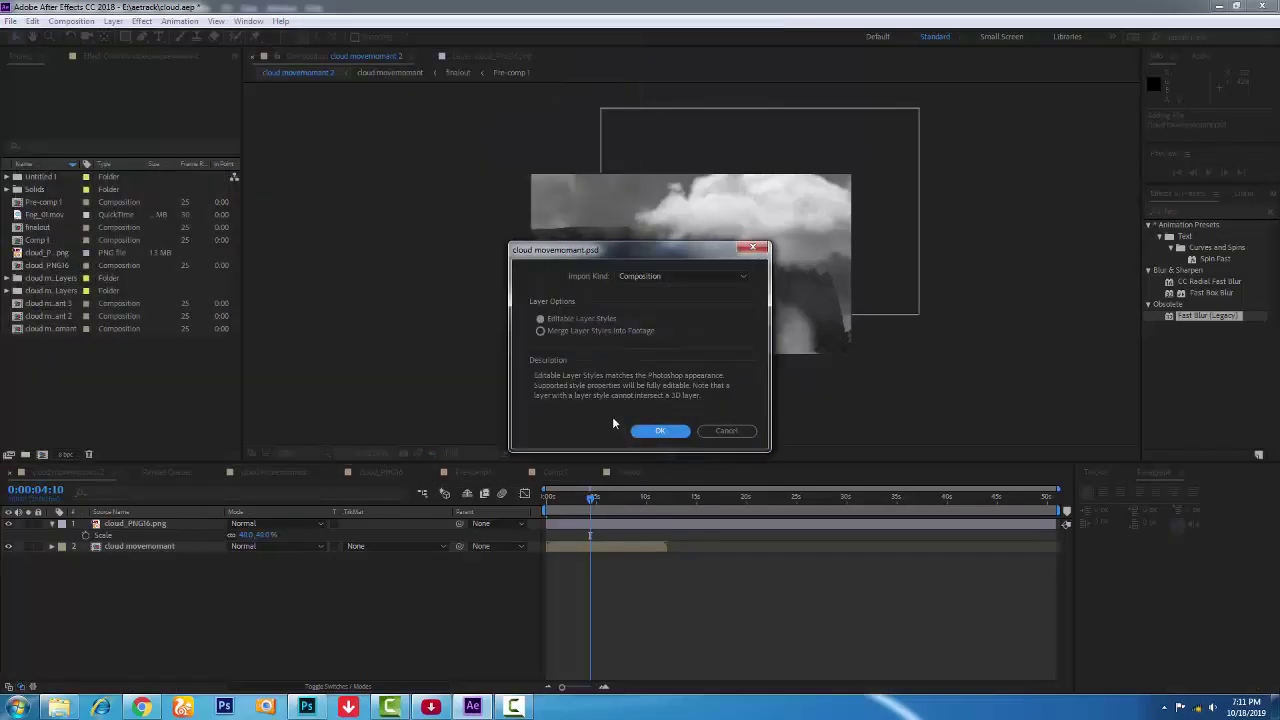
# Import the PSD as a composition and open the cloud movemomant 4 comp at about 3 seconds.
pyautogui.click(655, 432)
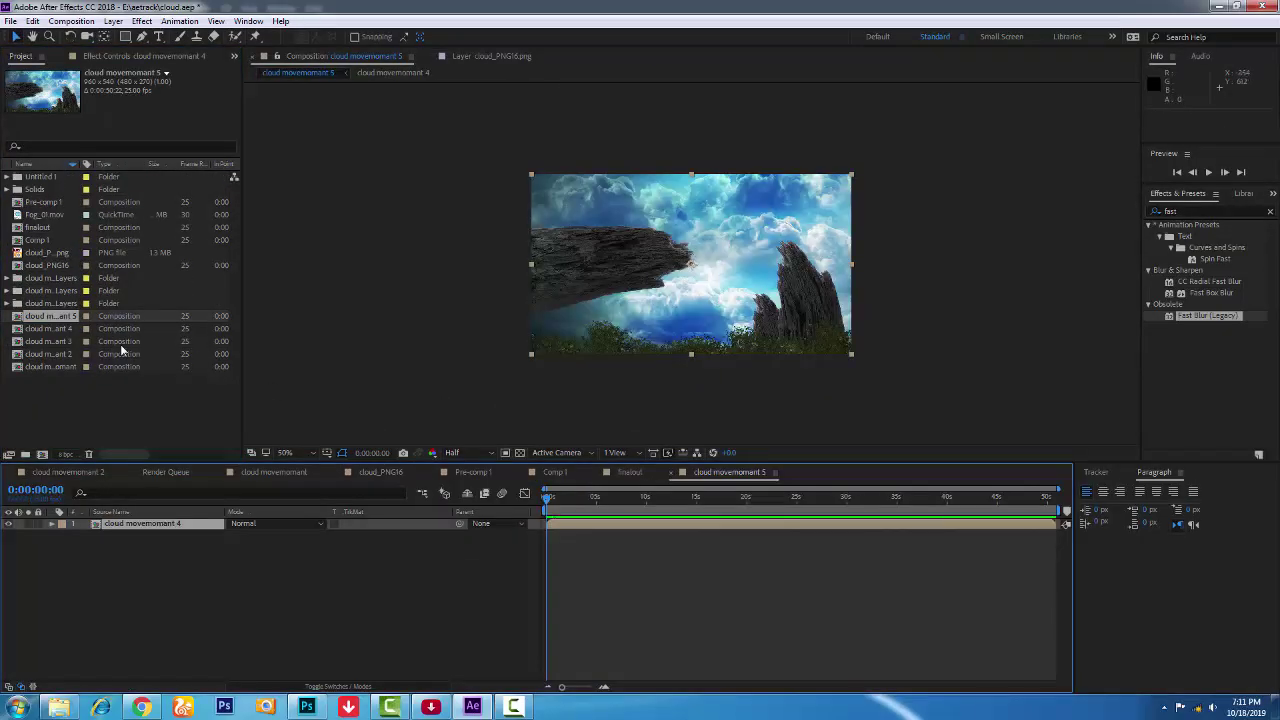
pyautogui.click(185, 523)
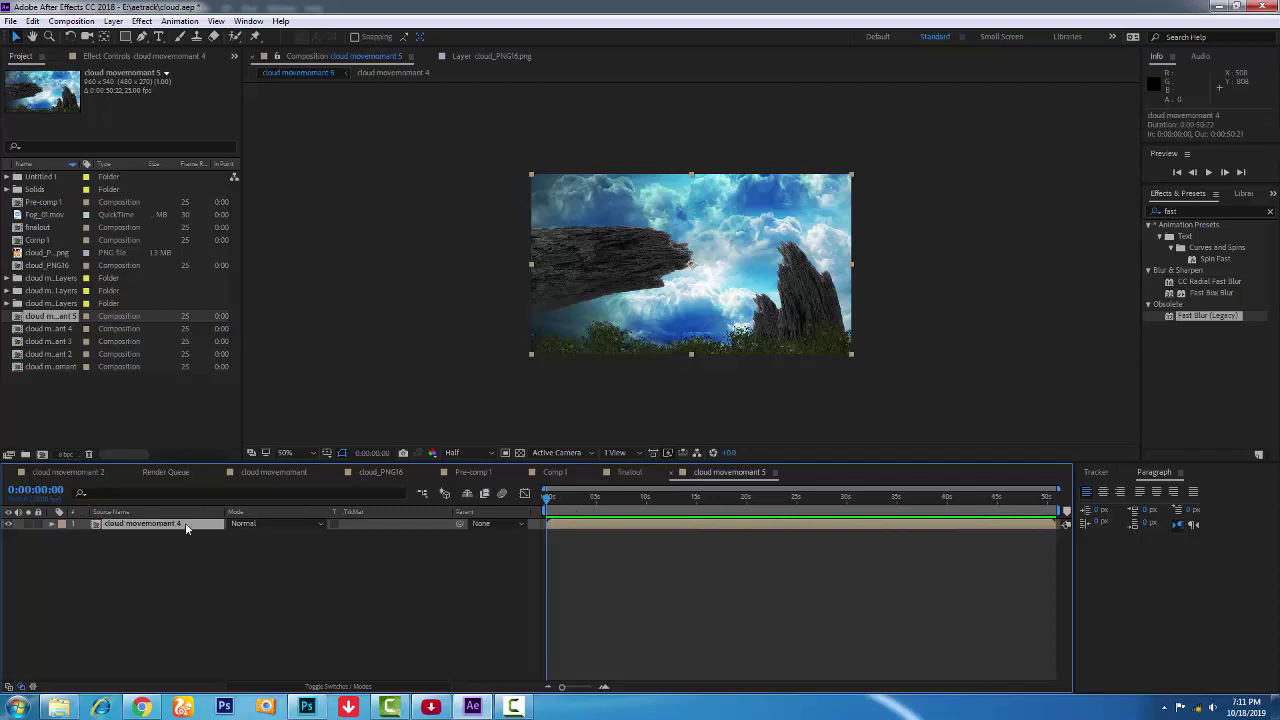
pyautogui.doubleClick(185, 522)
pyautogui.moveTo(548, 500); pyautogui.dragTo(591, 503)
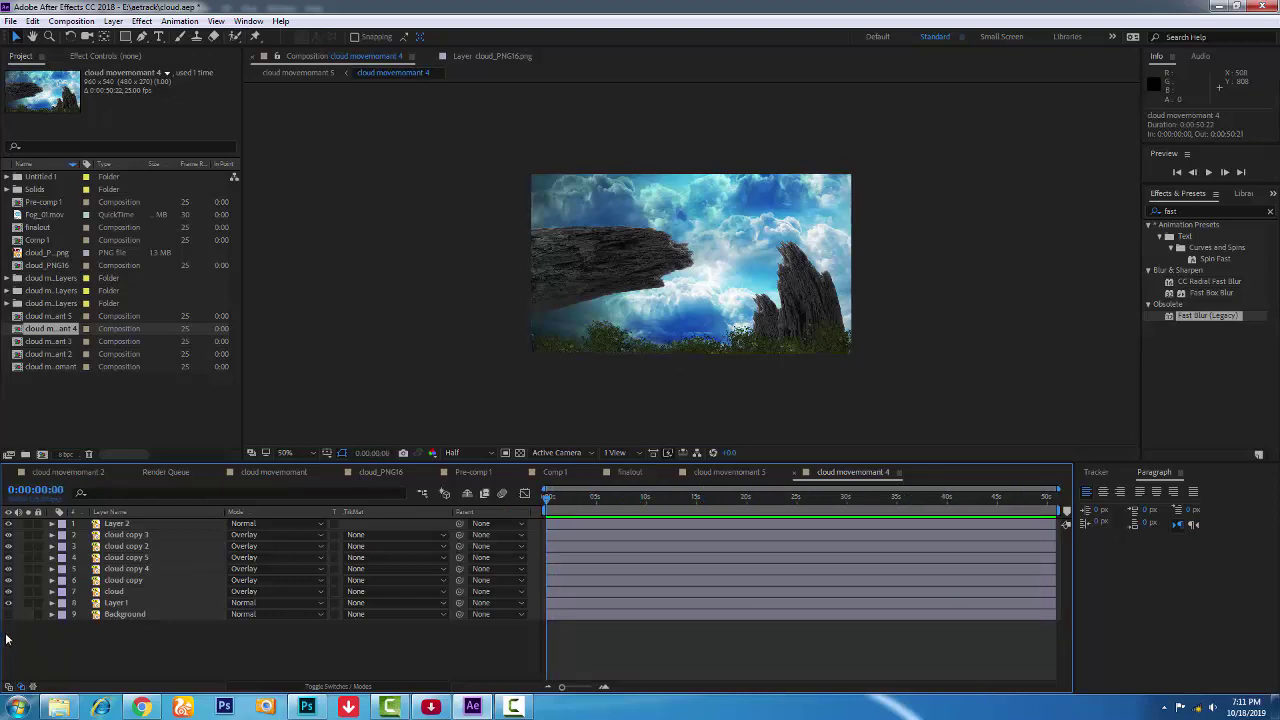
# Toggle Layer 1, cloud, cloud copy, cloud copy 4 and cloud copy 5 to compare each.
pyautogui.click(150, 603)
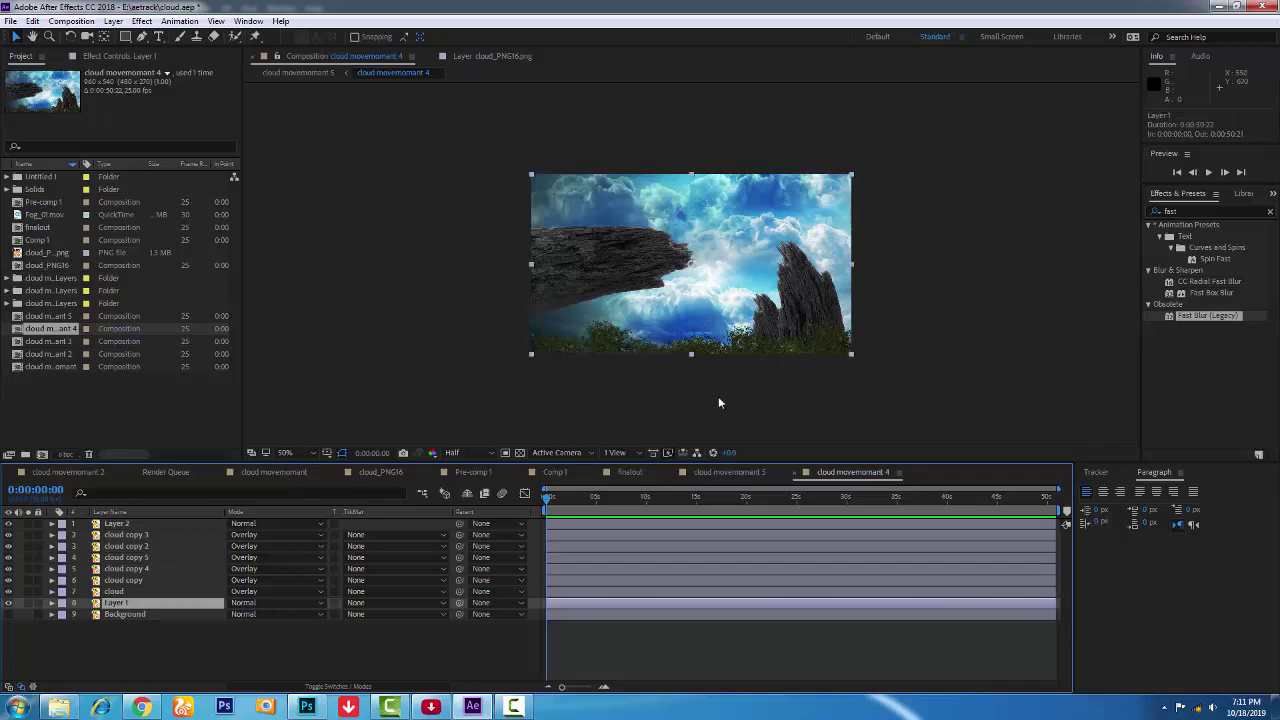
pyautogui.click(9, 603)
pyautogui.click(9, 603)
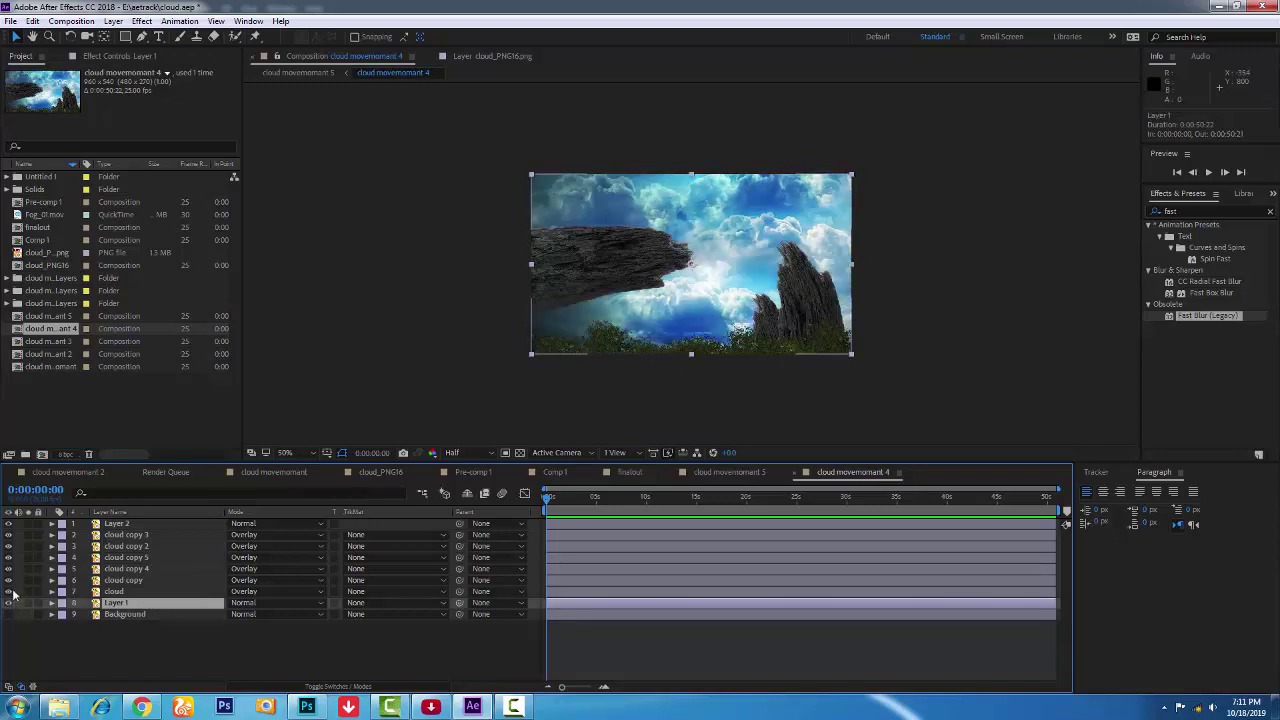
pyautogui.click(10, 591)
pyautogui.click(10, 591)
pyautogui.click(9, 580)
pyautogui.click(9, 580)
pyautogui.click(9, 568)
pyautogui.click(9, 568)
pyautogui.click(9, 557)
pyautogui.click(9, 557)
# Compare cloud copy 2, cloud copy 3 and Layer 2, then select cloud copy 3 through cloud.
pyautogui.click(9, 546)
pyautogui.click(9, 546)
pyautogui.click(9, 546)
pyautogui.click(9, 546)
pyautogui.click(9, 535)
pyautogui.click(9, 535)
pyautogui.click(9, 524)
pyautogui.click(9, 524)
pyautogui.click(9, 524)
pyautogui.click(9, 524)
pyautogui.click(124, 535)
pyautogui.keyDown('shift'); pyautogui.click(127, 592); pyautogui.keyUp('shift')
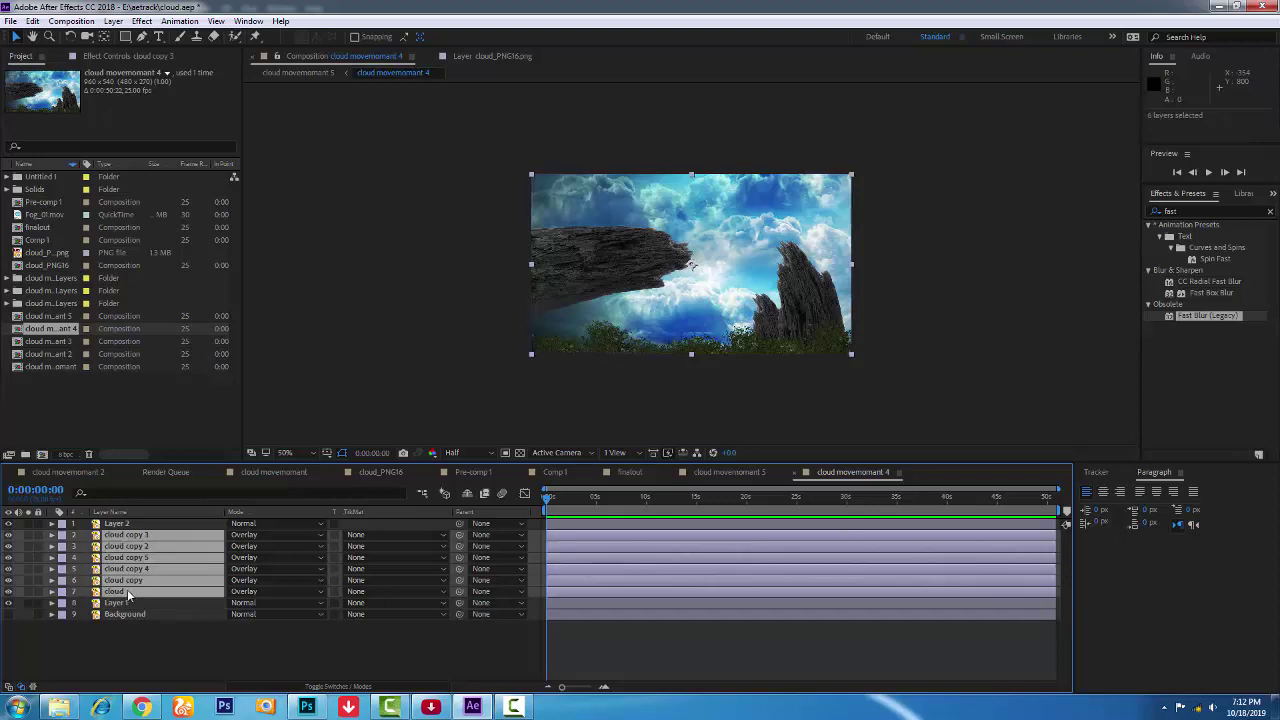
# Pre-compose the selected cloud layers into a precomp named cloudscale.
pyautogui.rightClick(153, 547)
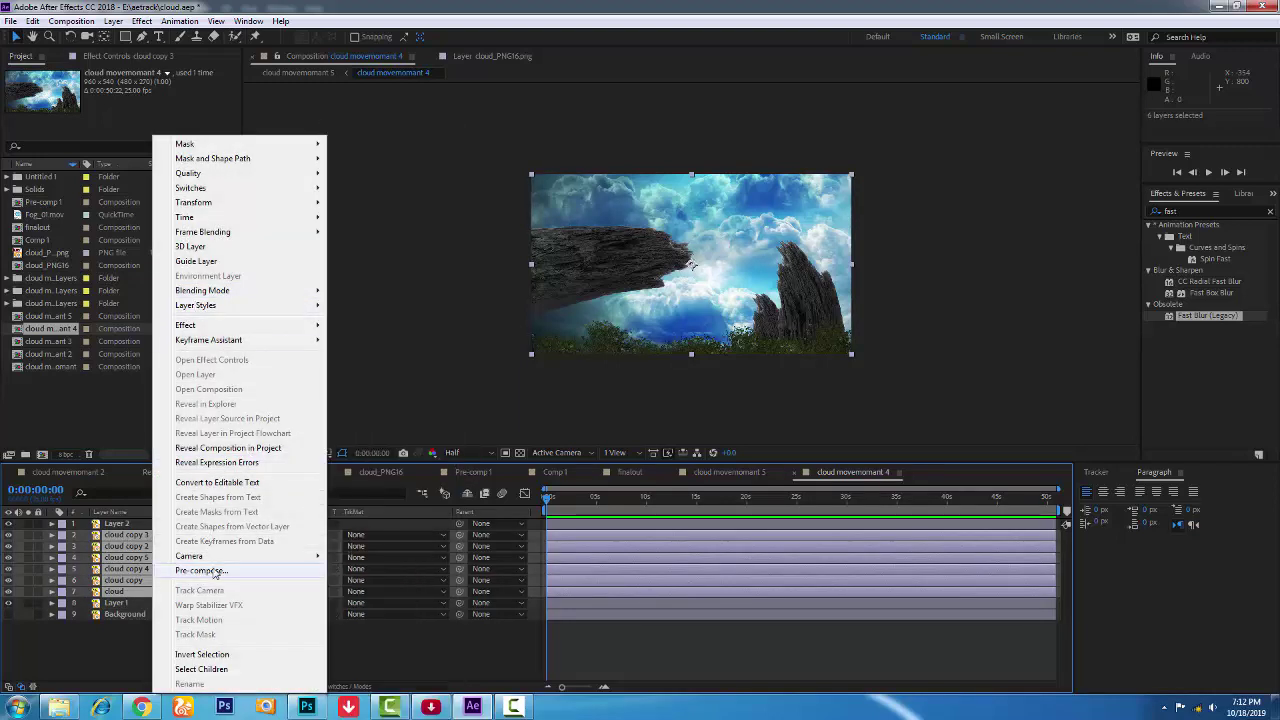
pyautogui.click(214, 572)
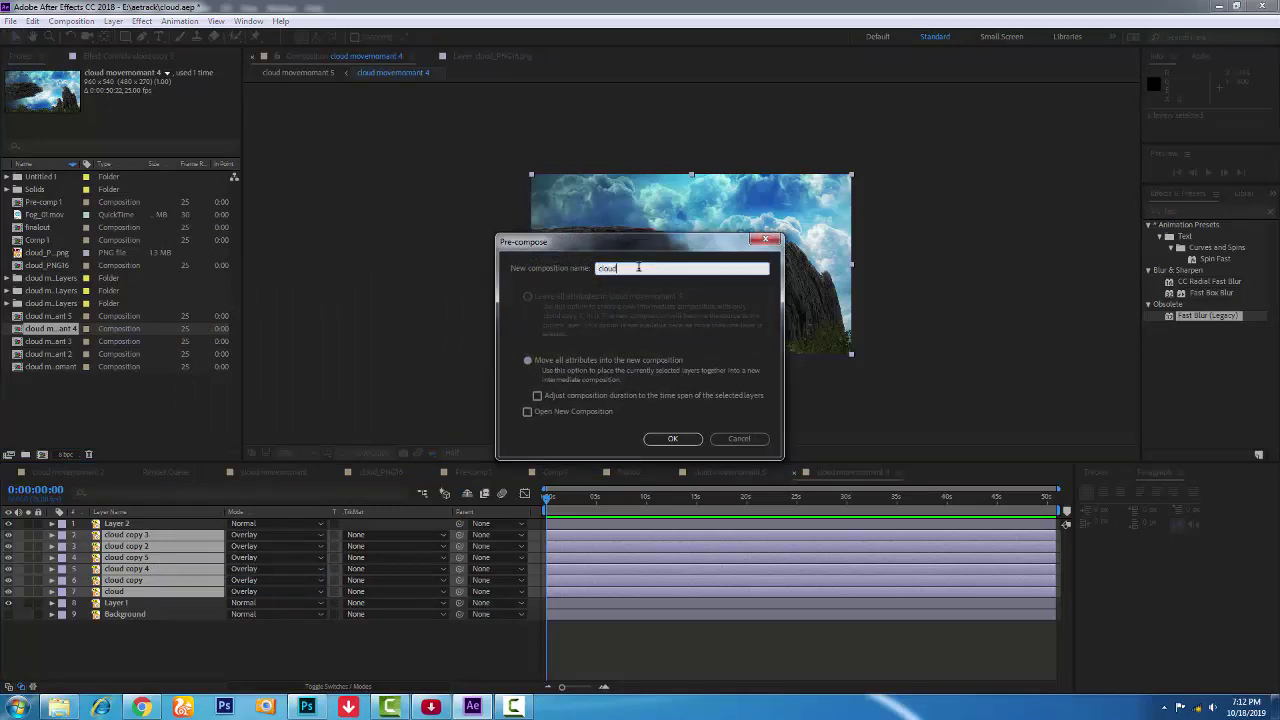
pyautogui.write('cloudscol')
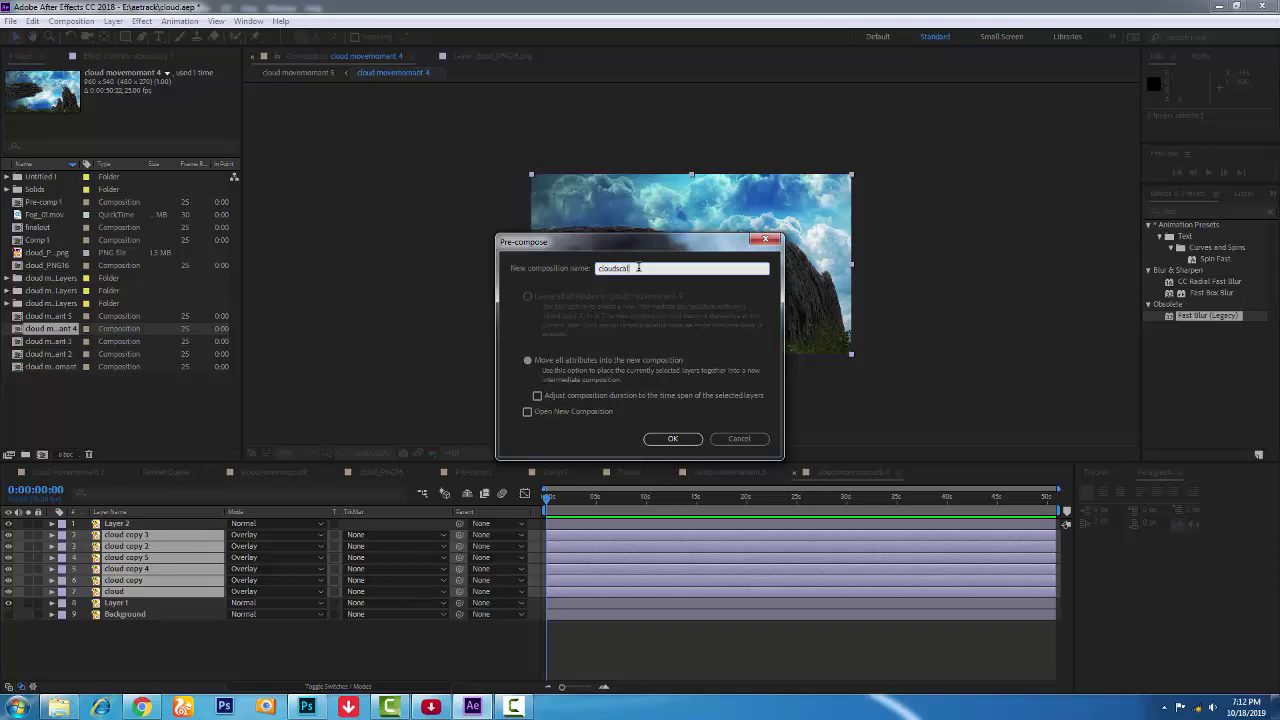
pyautogui.write('e')
pyautogui.press('Return')
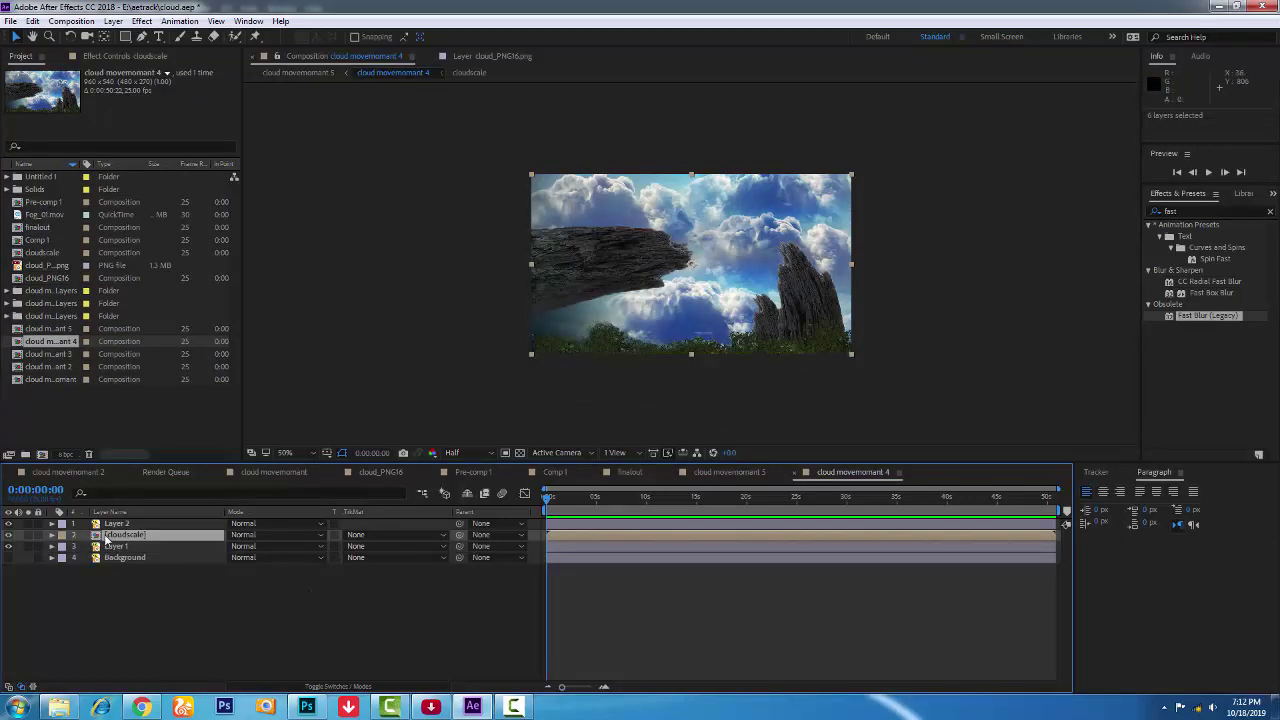
# Keyframe the cloudscale layer's Scale growing from 100% to about 142%.
pyautogui.press('s')
pyautogui.moveTo(575, 511); pyautogui.dragTo(1064, 523)
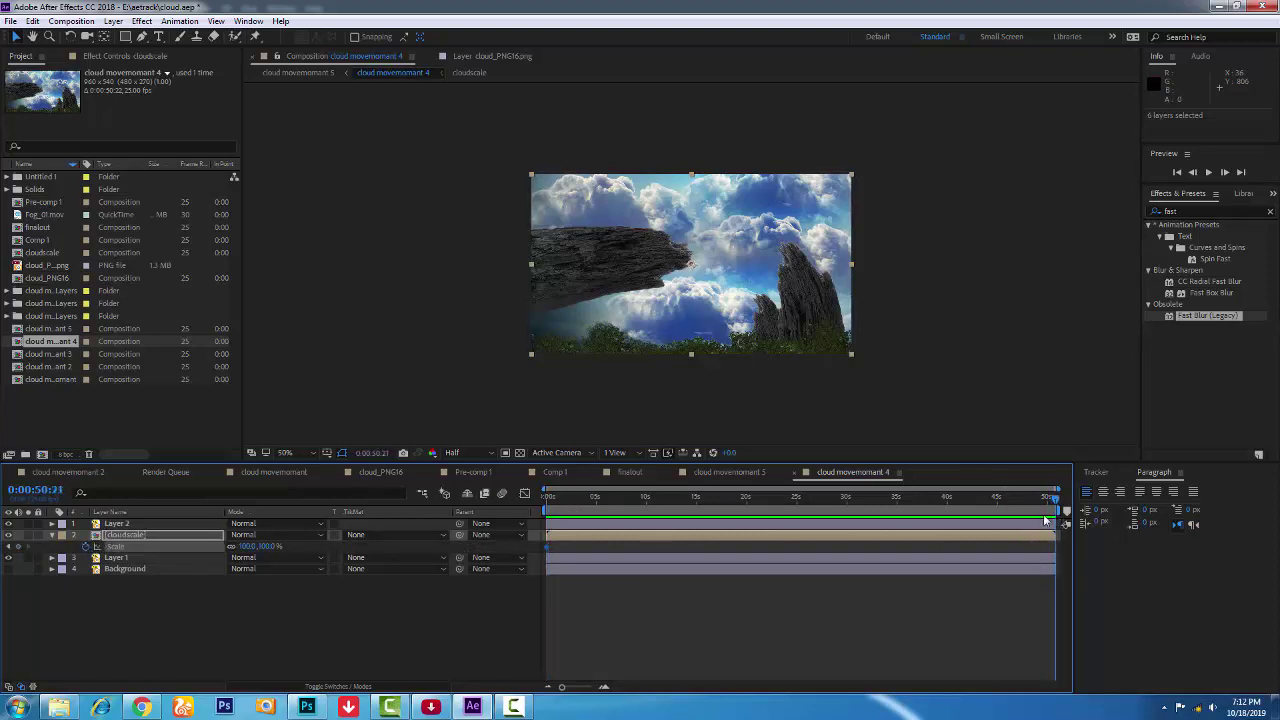
pyautogui.moveTo(267, 550); pyautogui.dragTo(296, 547)
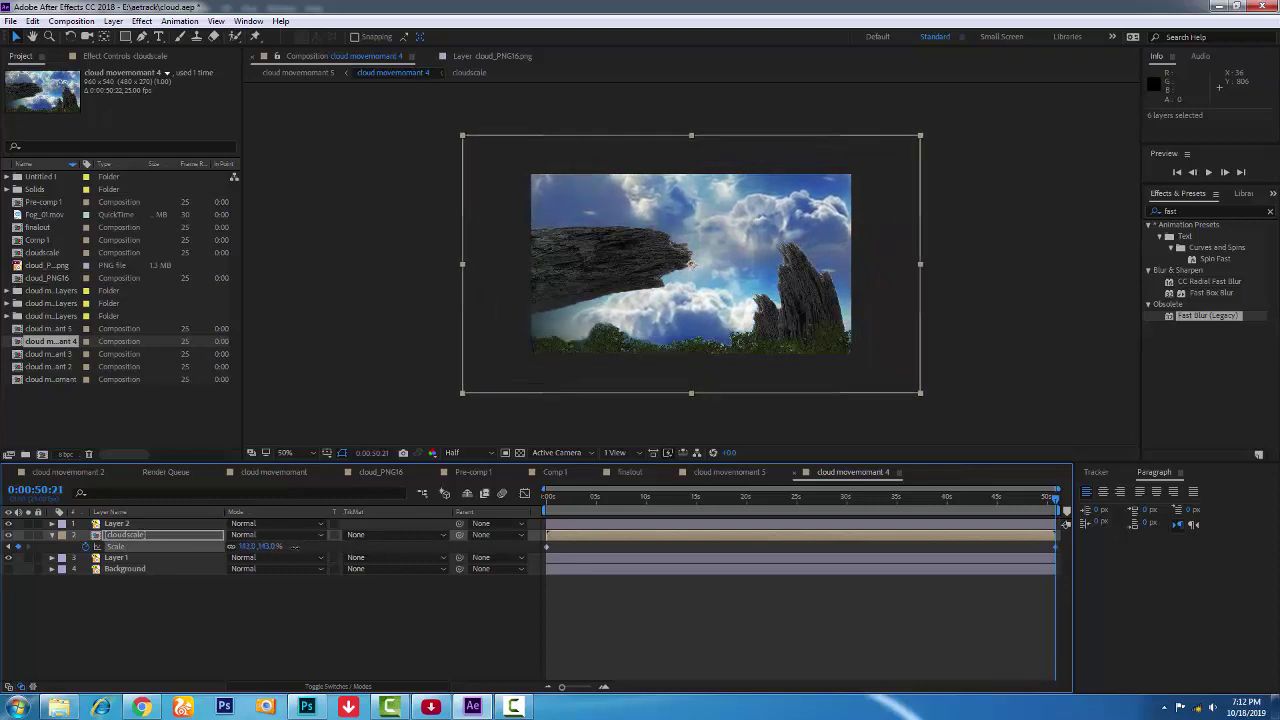
pyautogui.click(1035, 547)
pyautogui.click(1056, 547)
pyautogui.moveTo(1050, 547); pyautogui.dragTo(537, 553)
pyautogui.moveTo(547, 555)
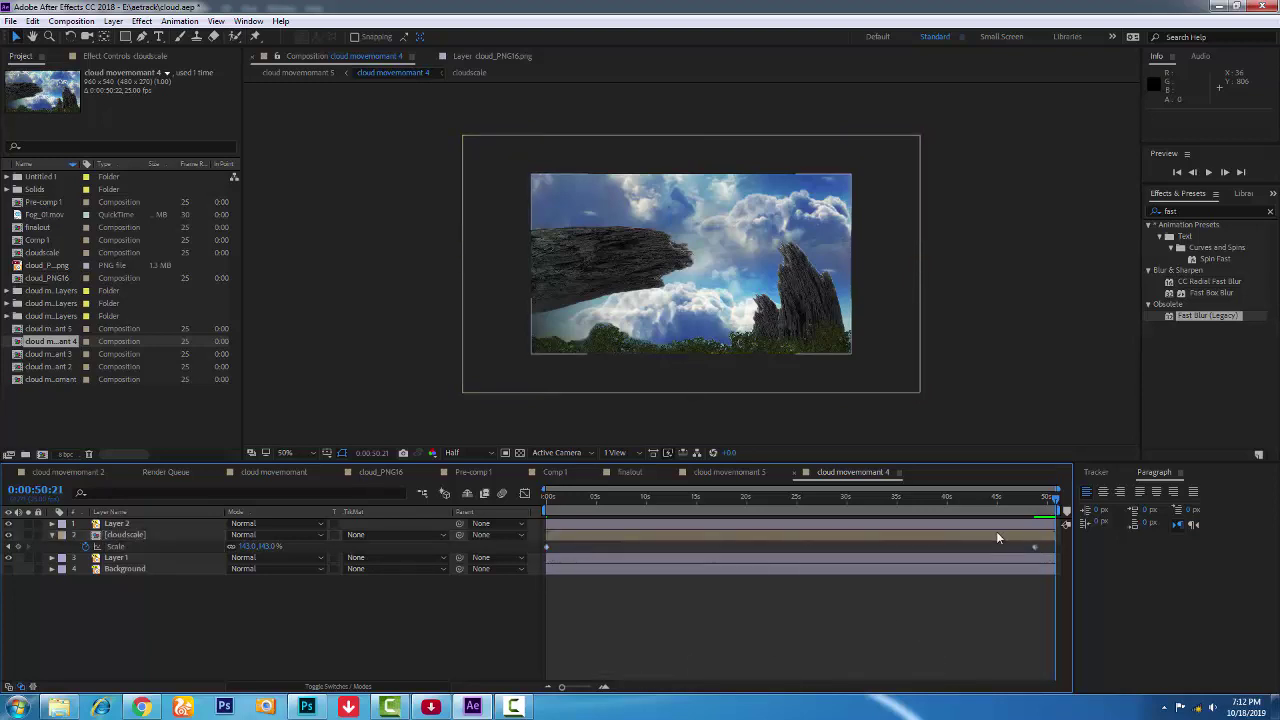
pyautogui.moveTo(1035, 546); pyautogui.dragTo(1057, 556)
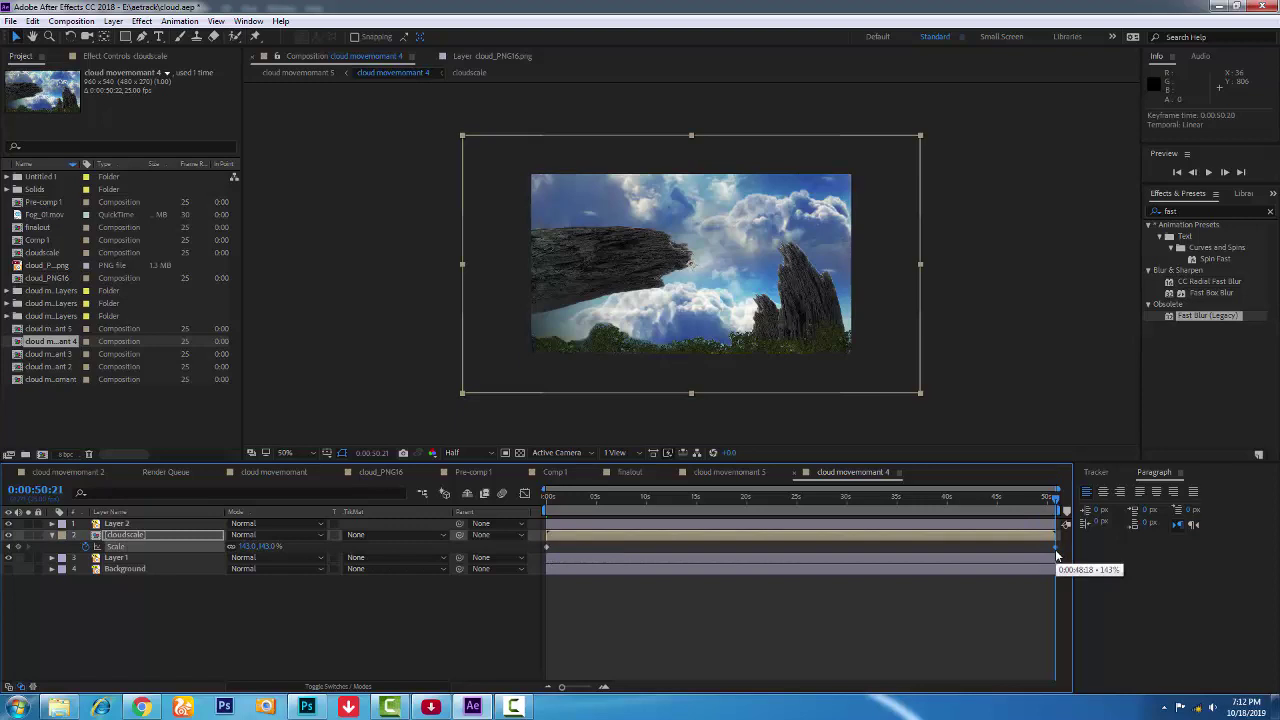
# Move the end Scale keyframe to 10 seconds and trim the comp to that 10-second work area.
pyautogui.press('space')
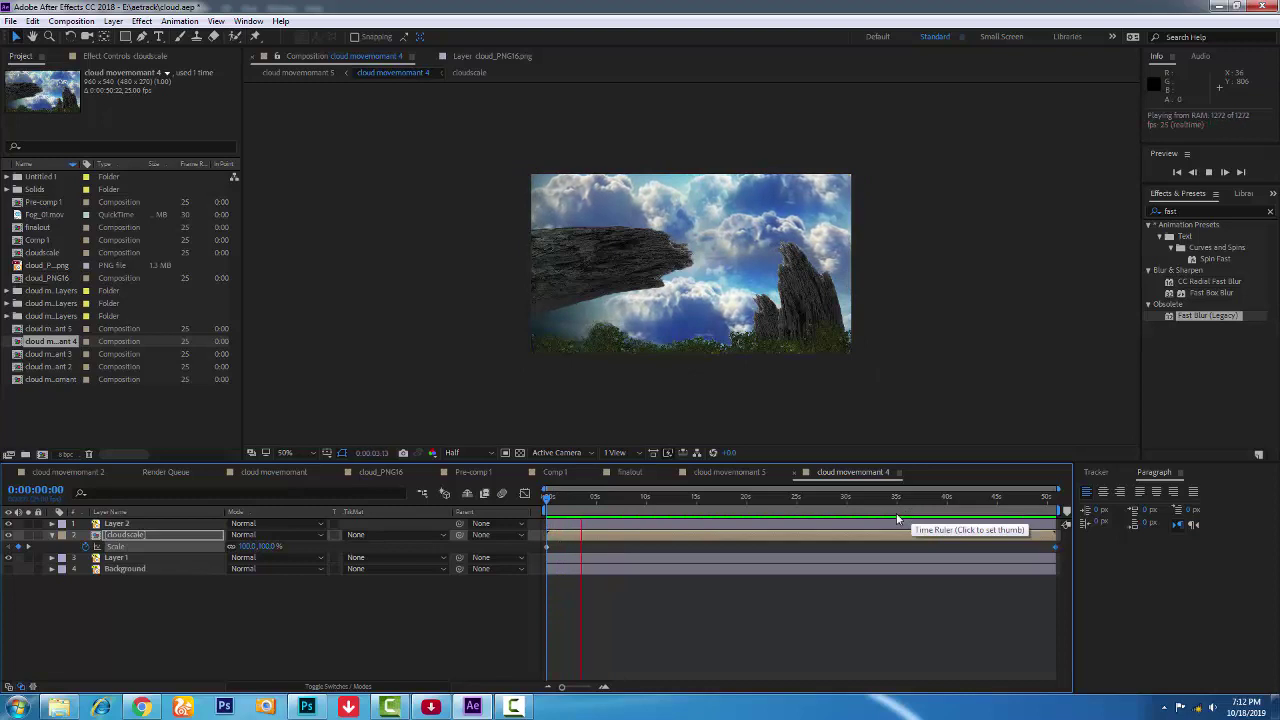
pyautogui.moveTo(998, 498)
pyautogui.mouseDown()
pyautogui.moveTo(1056, 509)
pyautogui.moveTo(646, 528)
pyautogui.mouseUp()
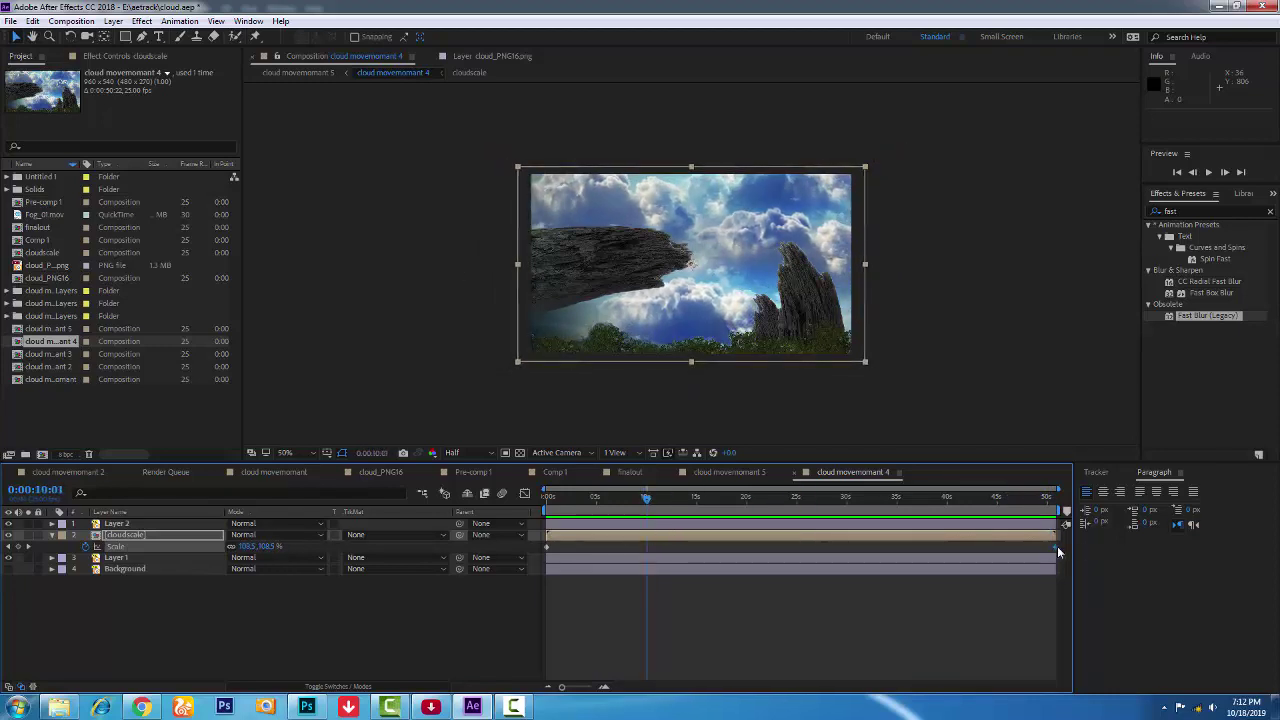
pyautogui.moveTo(1058, 548); pyautogui.dragTo(648, 548)
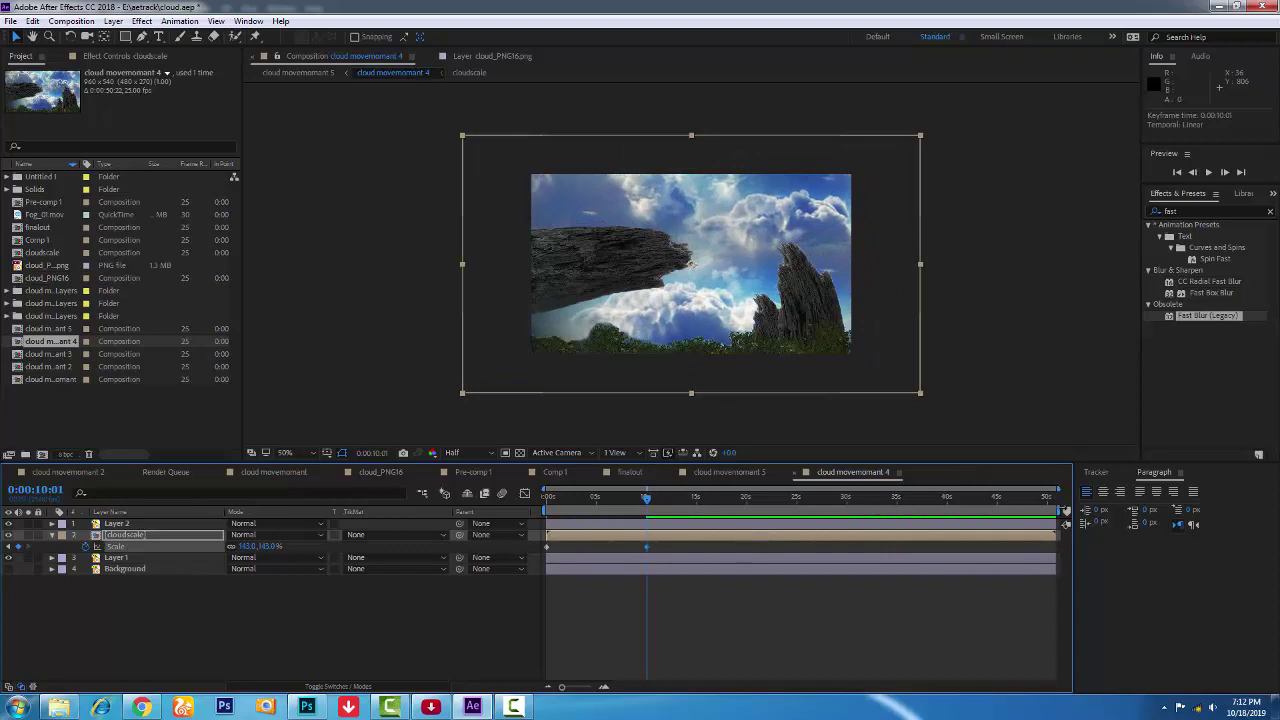
pyautogui.moveTo(1060, 510); pyautogui.dragTo(656, 511)
pyautogui.rightClick(648, 510)
pyautogui.click(700, 551)
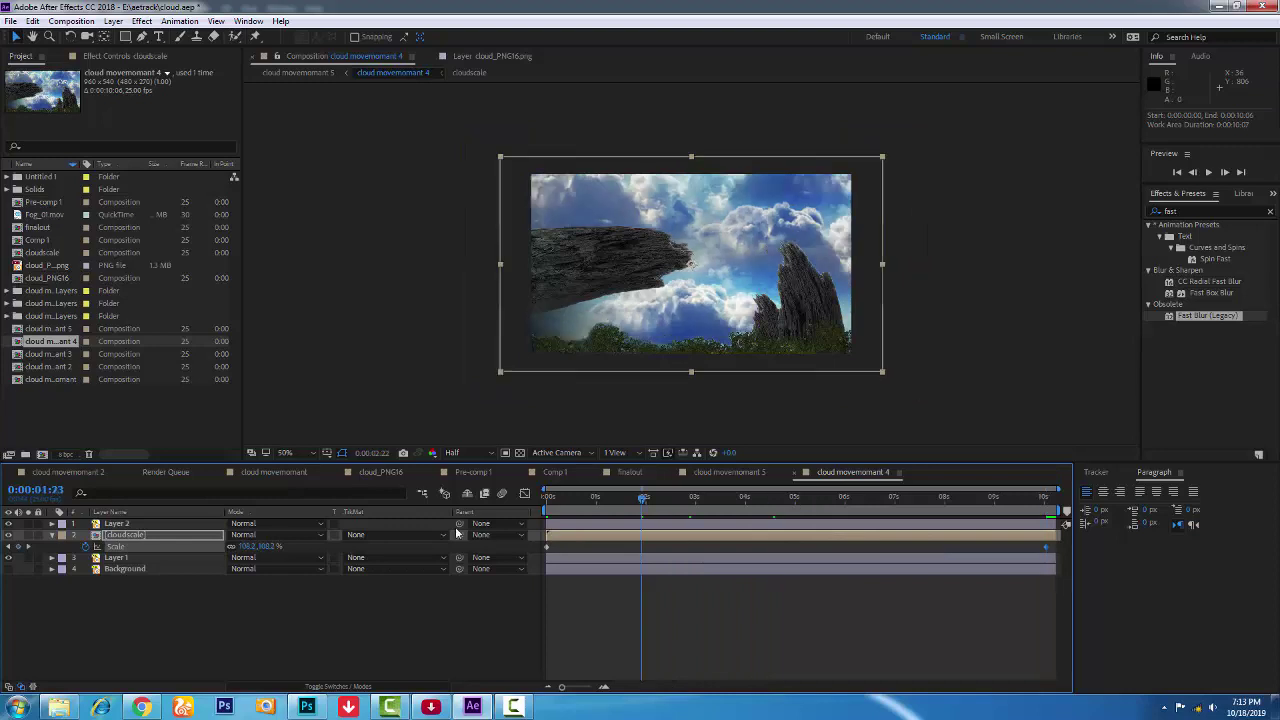
pyautogui.press('space')
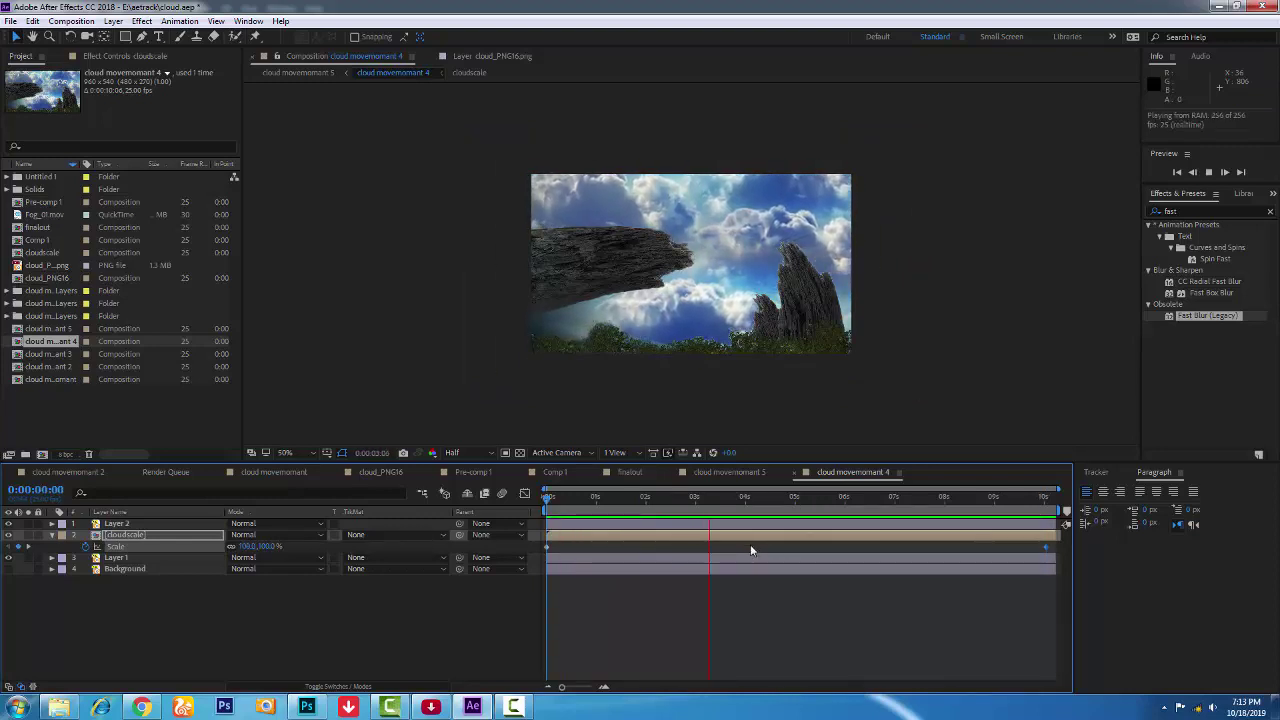
pyautogui.press('space')
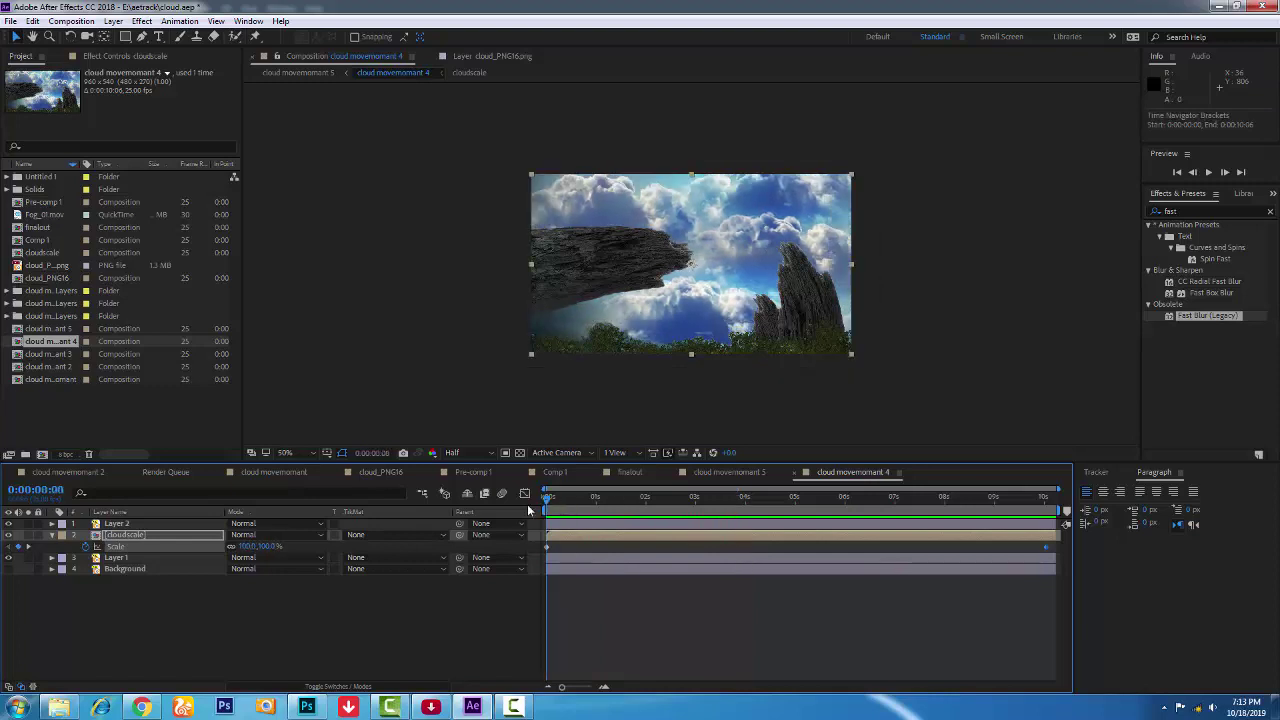
# Add cloud_PNG16.png to the comp, scale it to 50%, and turn the landscape and sky back on.
pyautogui.click(106, 610)
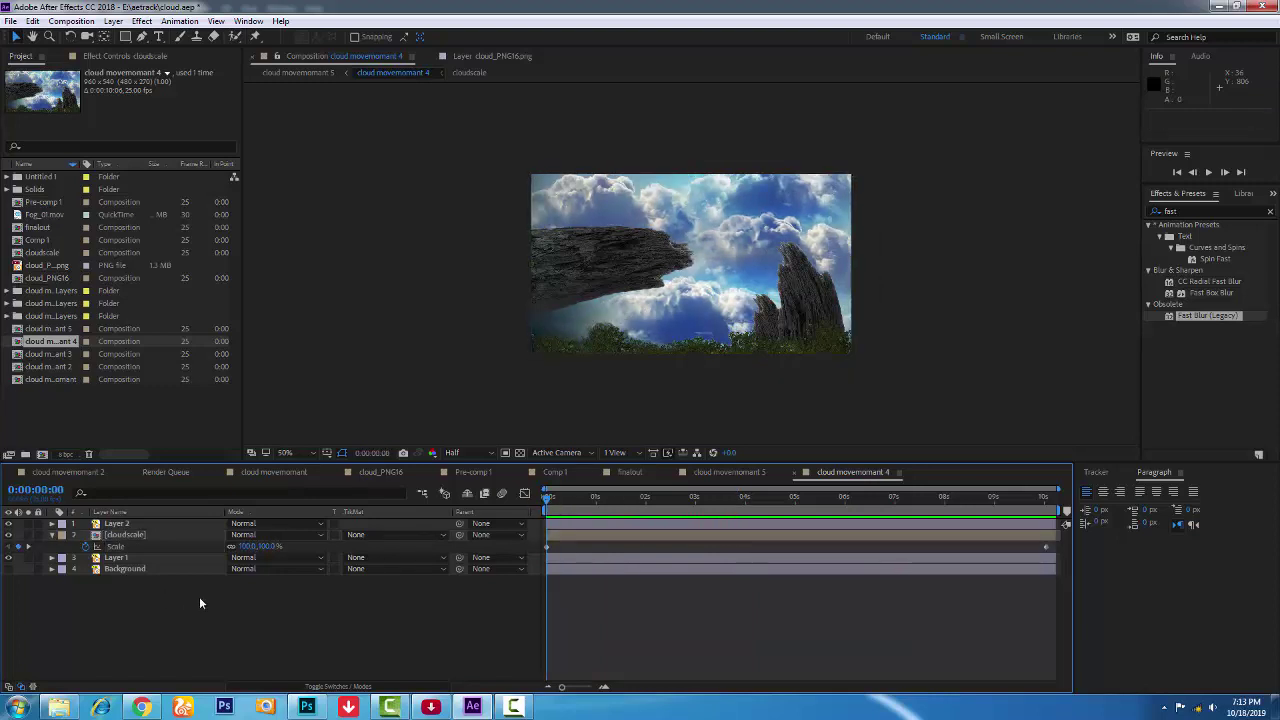
pyautogui.click(47, 266)
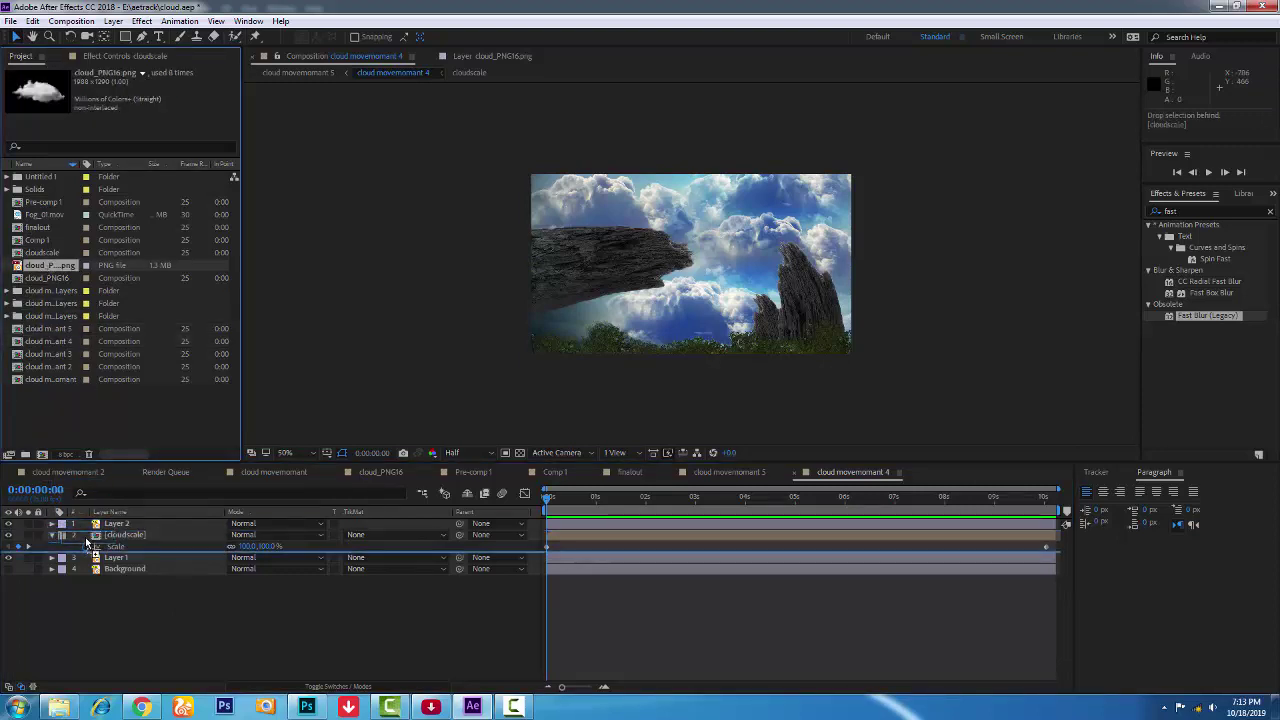
pyautogui.moveTo(83, 512); pyautogui.dragTo(107, 514)
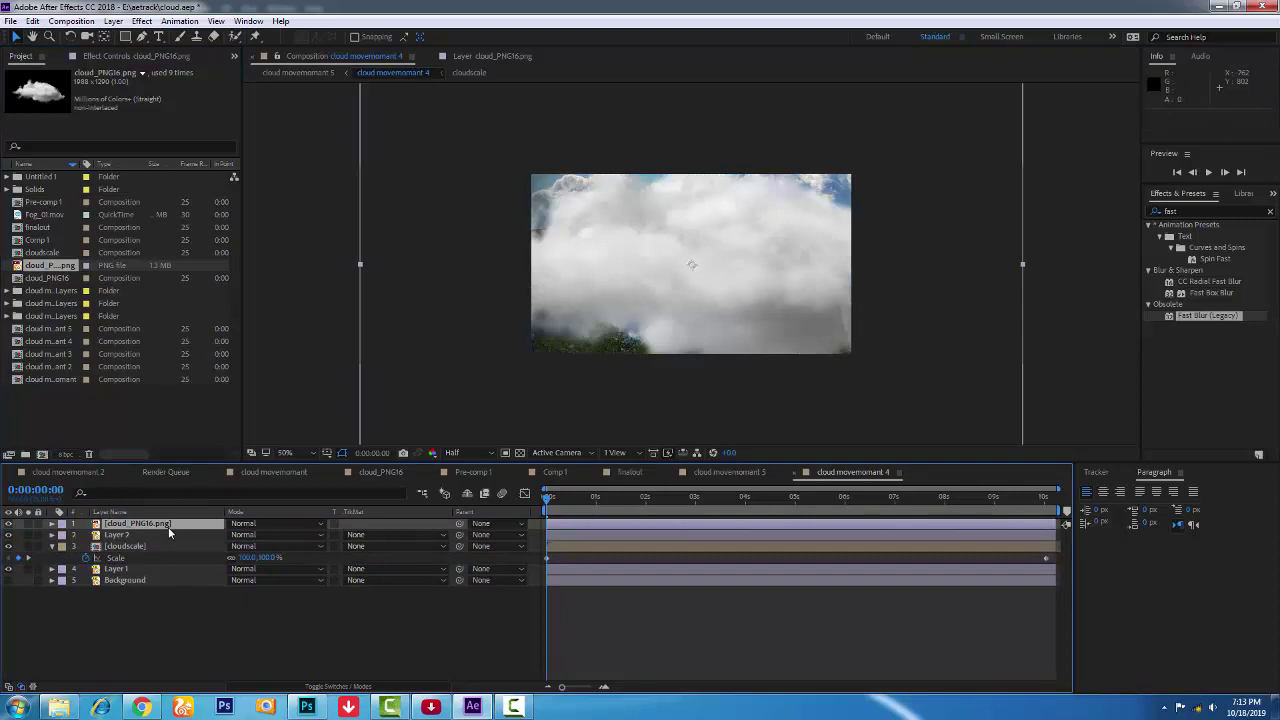
pyautogui.click(12, 538)
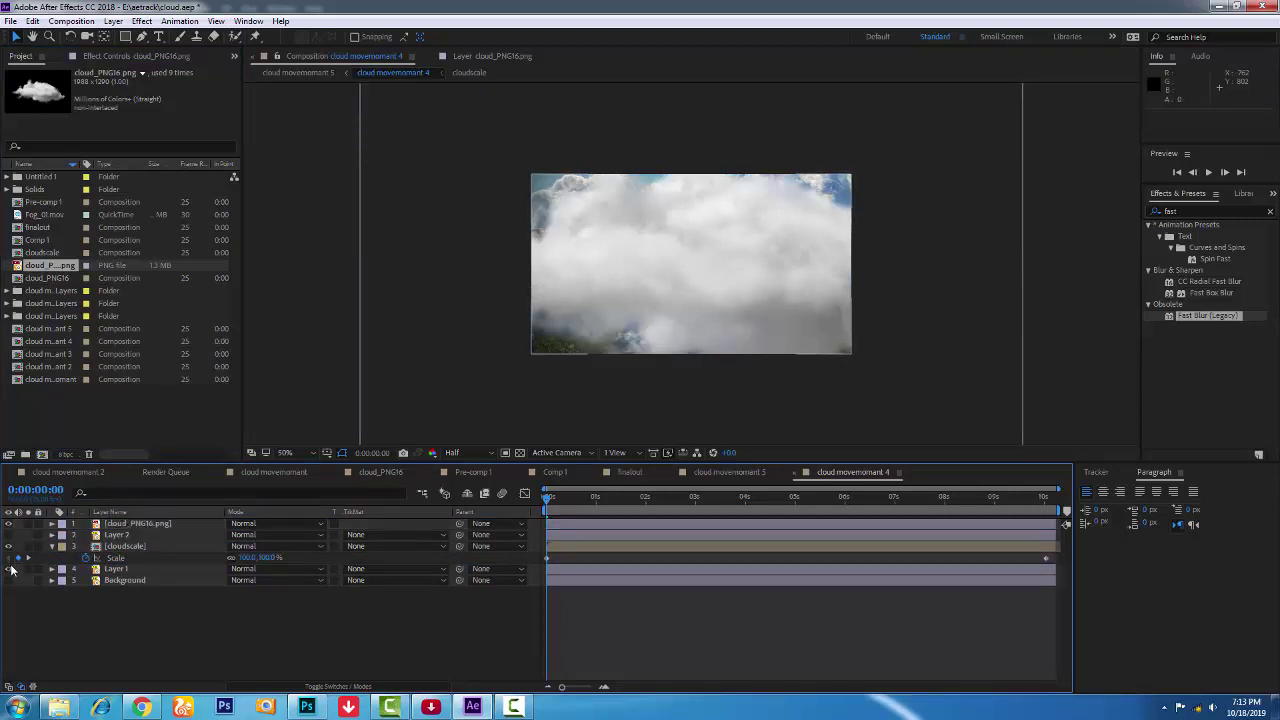
pyautogui.click(140, 525)
pyautogui.press('s')
pyautogui.moveTo(266, 538); pyautogui.dragTo(216, 538)
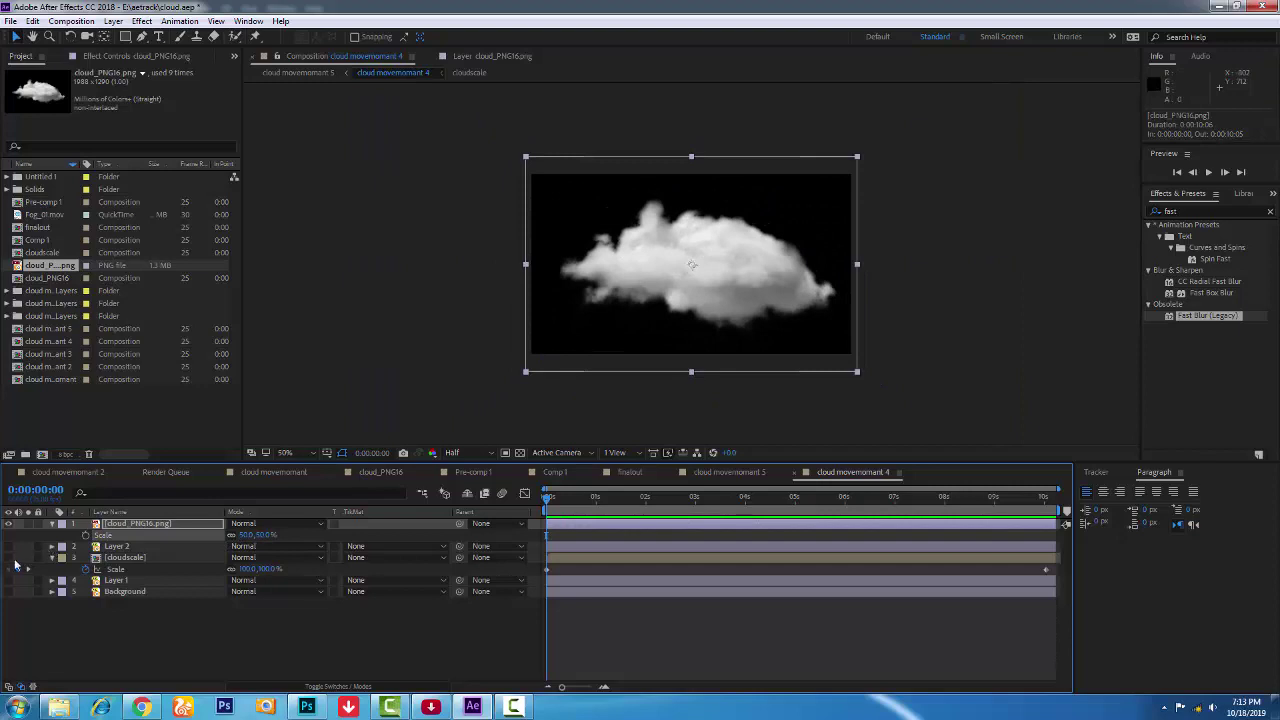
pyautogui.moveTo(10, 548); pyautogui.dragTo(10, 591)
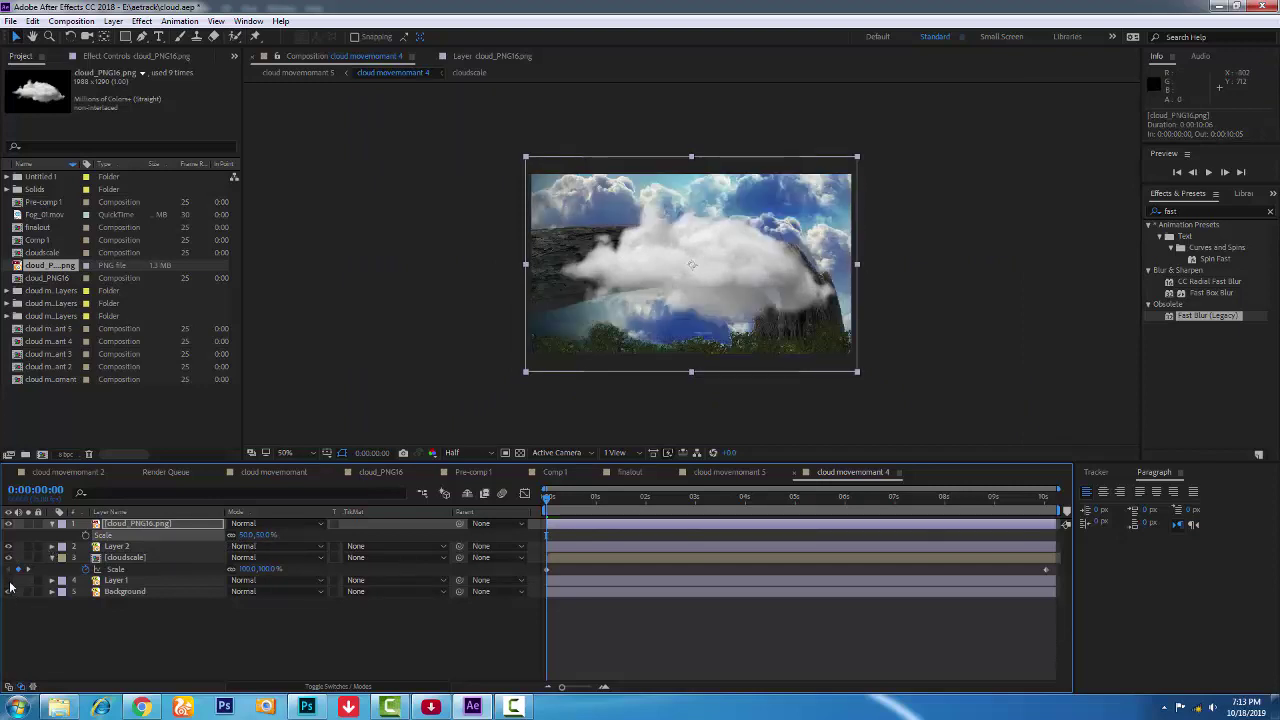
# Place the cloud layer below Layer 2, enlarge it, and move it to the upper left.
pyautogui.moveTo(716, 267); pyautogui.dragTo(593, 223)
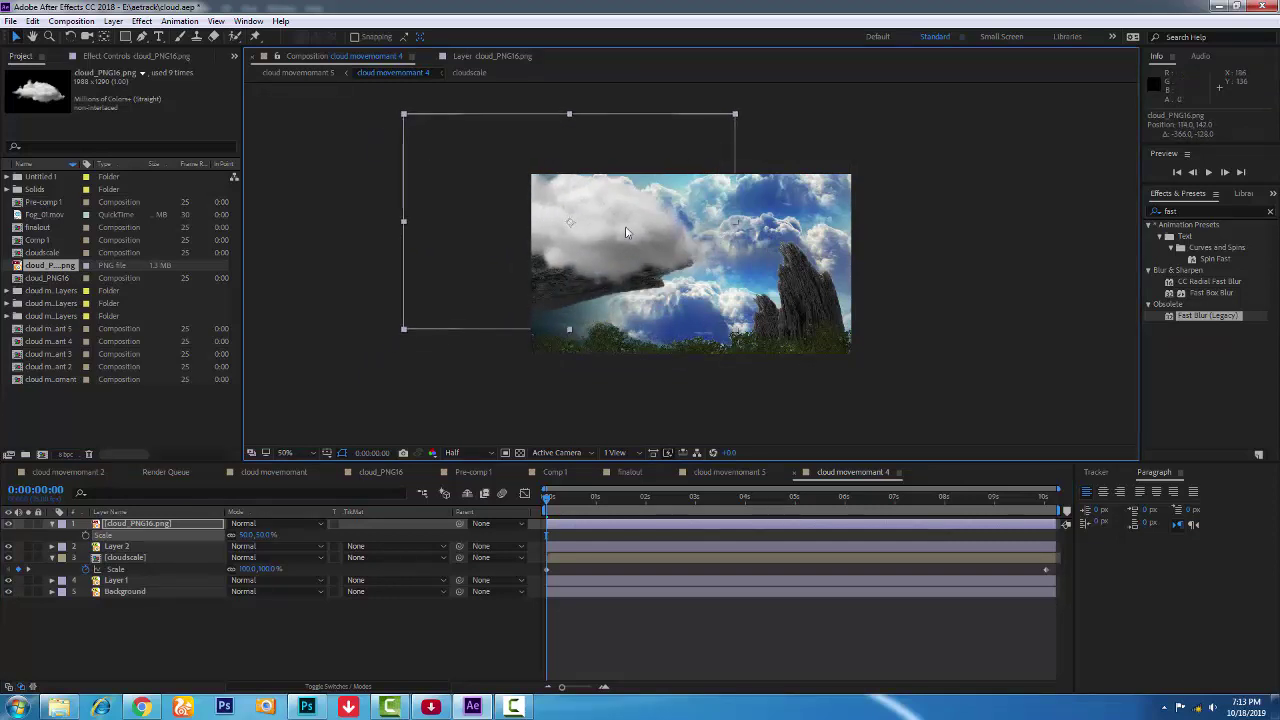
pyautogui.click(151, 523)
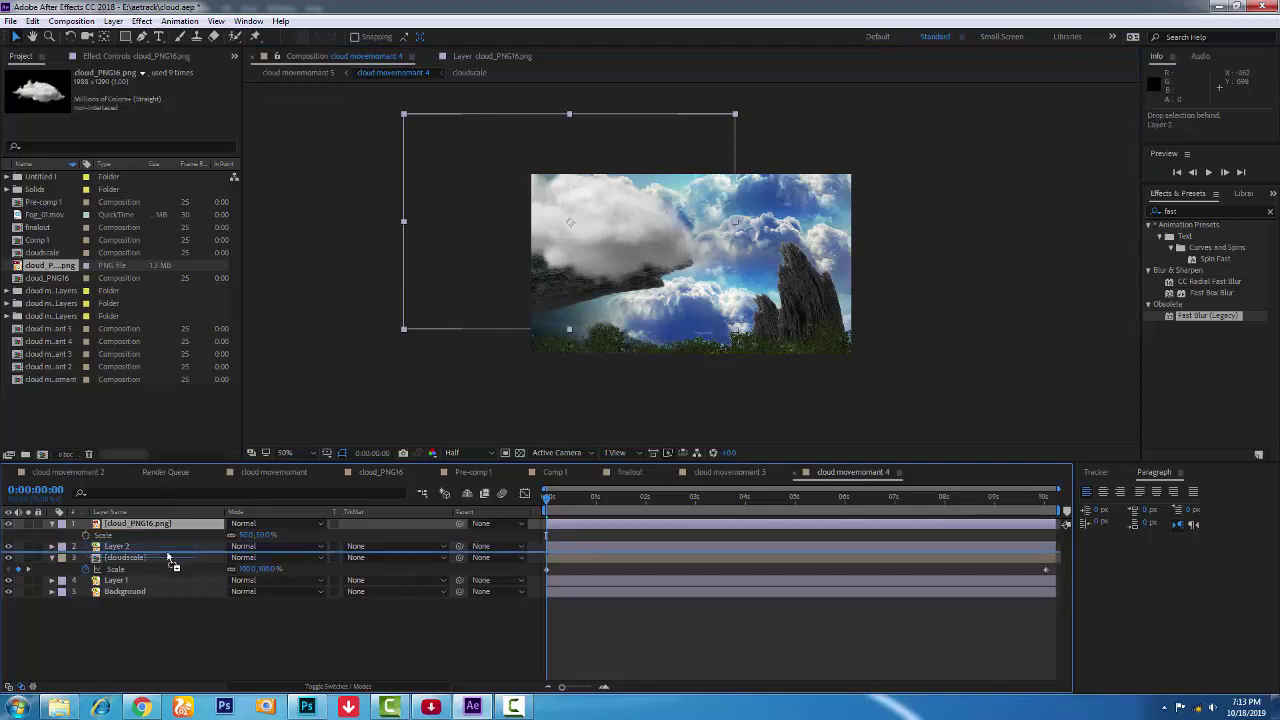
pyautogui.moveTo(171, 528); pyautogui.dragTo(171, 551)
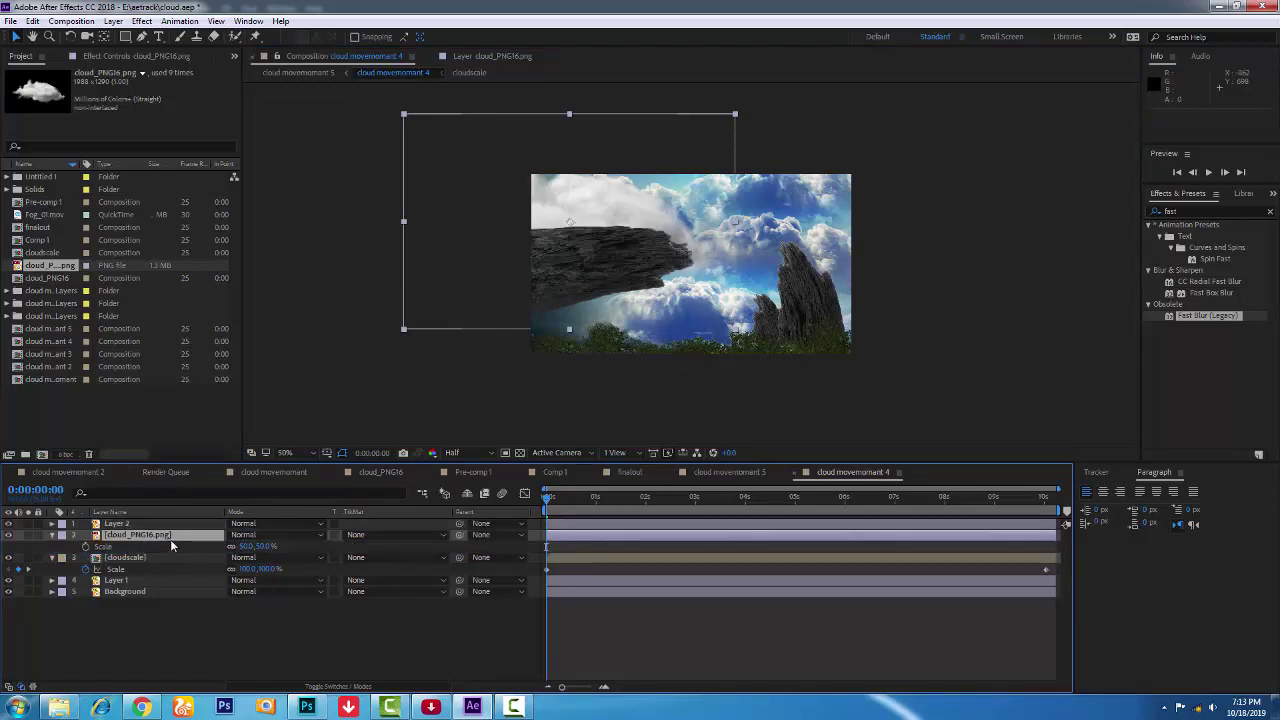
pyautogui.moveTo(262, 547); pyautogui.dragTo(320, 547)
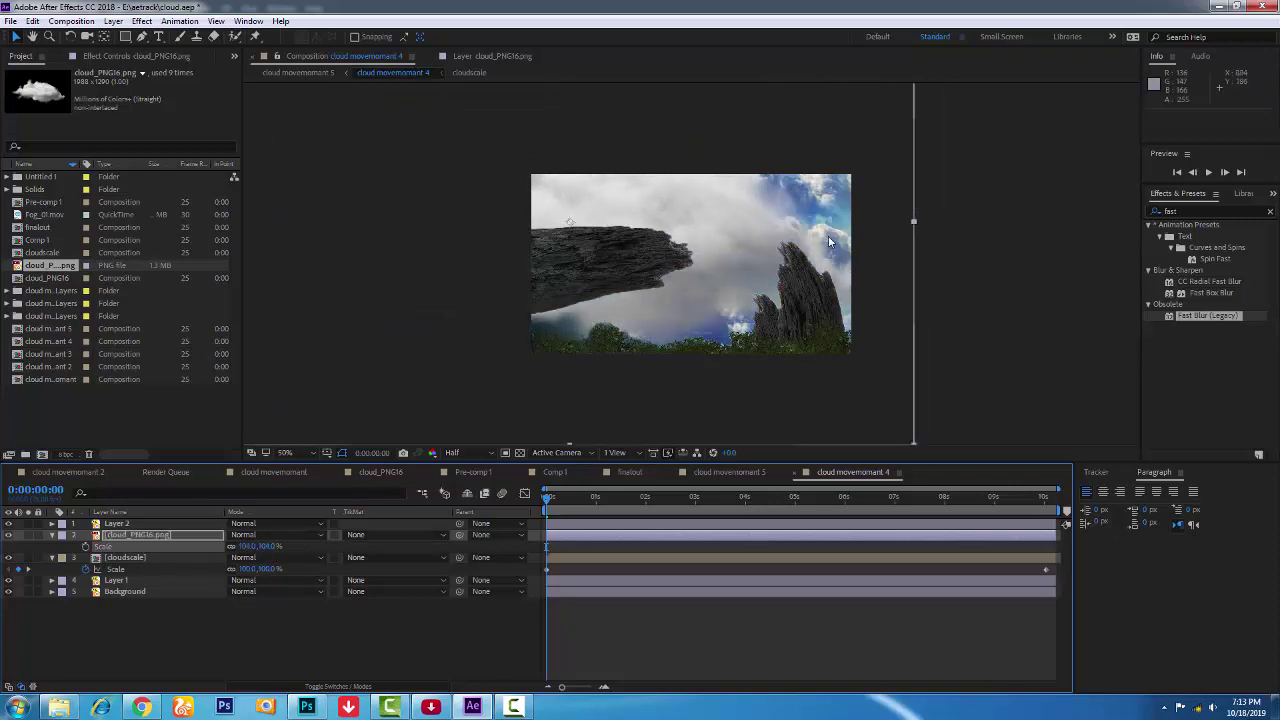
pyautogui.moveTo(740, 223); pyautogui.dragTo(573, 192)
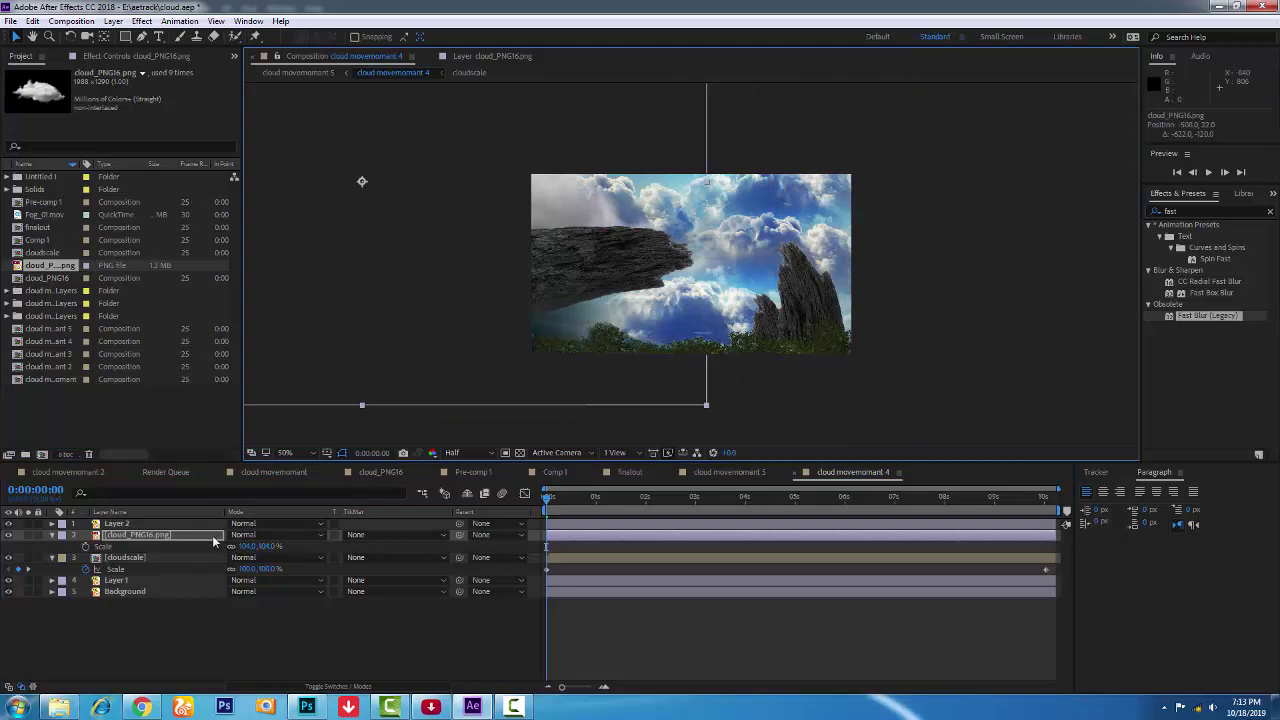
# Keyframe the cloud's Position at 0:00 and slide it well to the right at 10 seconds.
pyautogui.click(140, 536)
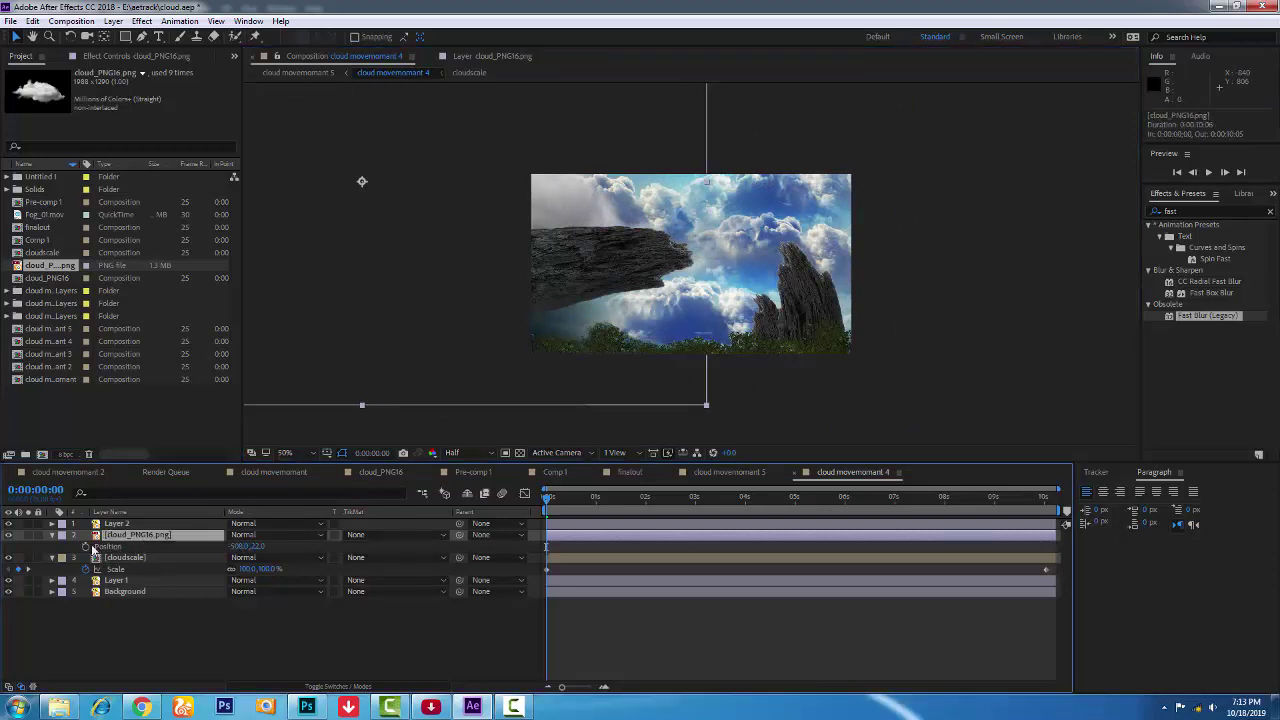
pyautogui.click(93, 549)
pyautogui.moveTo(548, 497); pyautogui.dragTo(1055, 508)
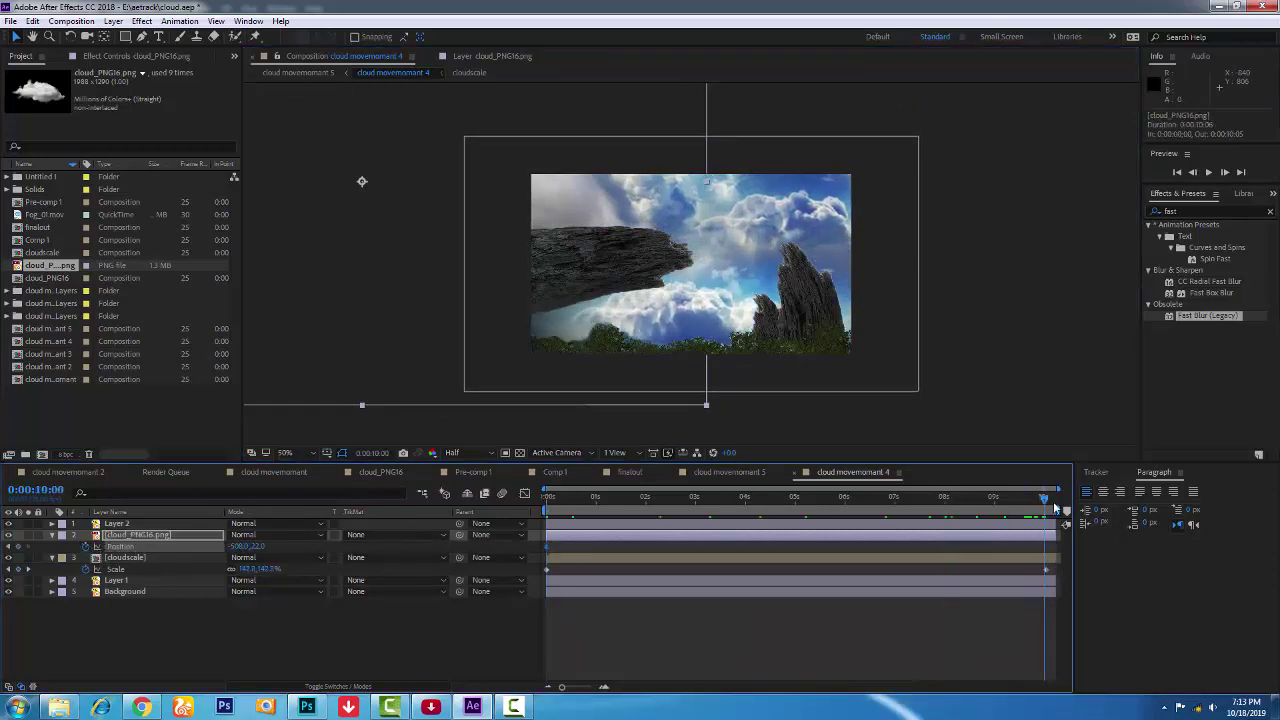
pyautogui.moveTo(238, 546)
pyautogui.mouseDown()
pyautogui.moveTo(460, 516)
pyautogui.moveTo(467, 540)
pyautogui.moveTo(436, 540)
pyautogui.mouseUp()
pyautogui.moveTo(333, 535)
pyautogui.mouseDown()
pyautogui.moveTo(902, 516)
pyautogui.moveTo(625, 507)
pyautogui.mouseUp()
pyautogui.press('Home')
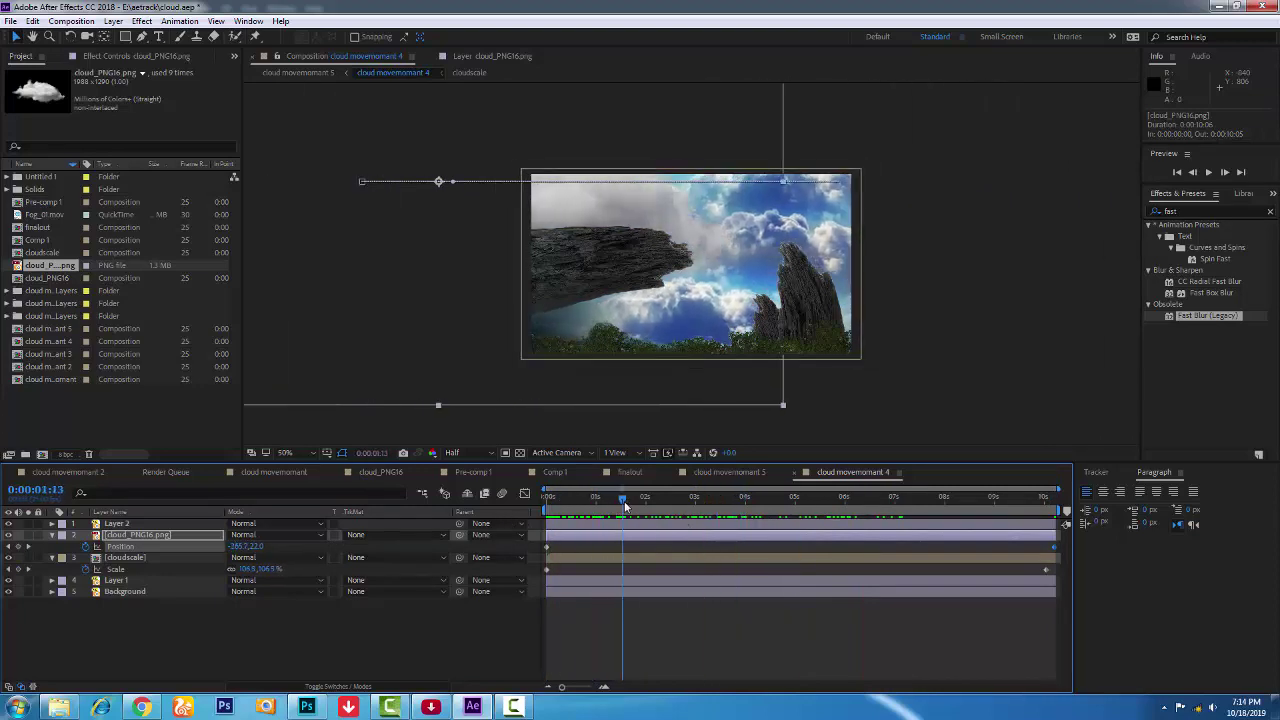
pyautogui.click(133, 537)
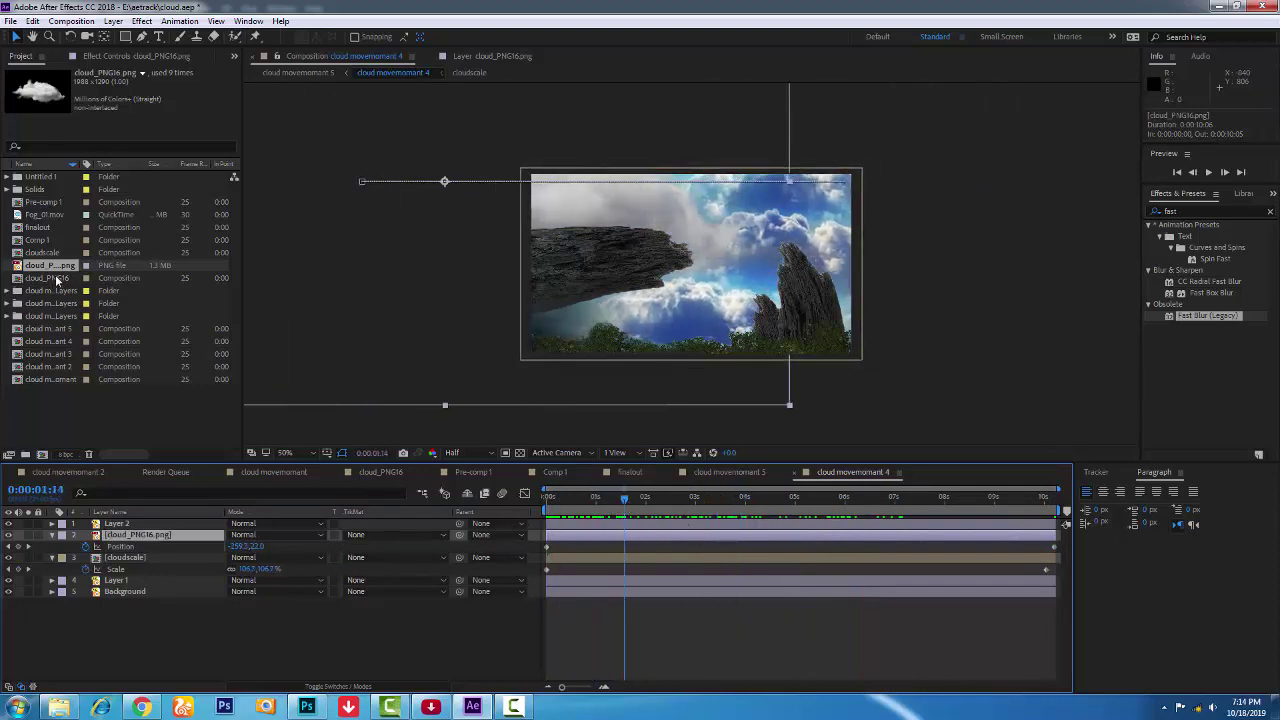
pyautogui.click(88, 268)
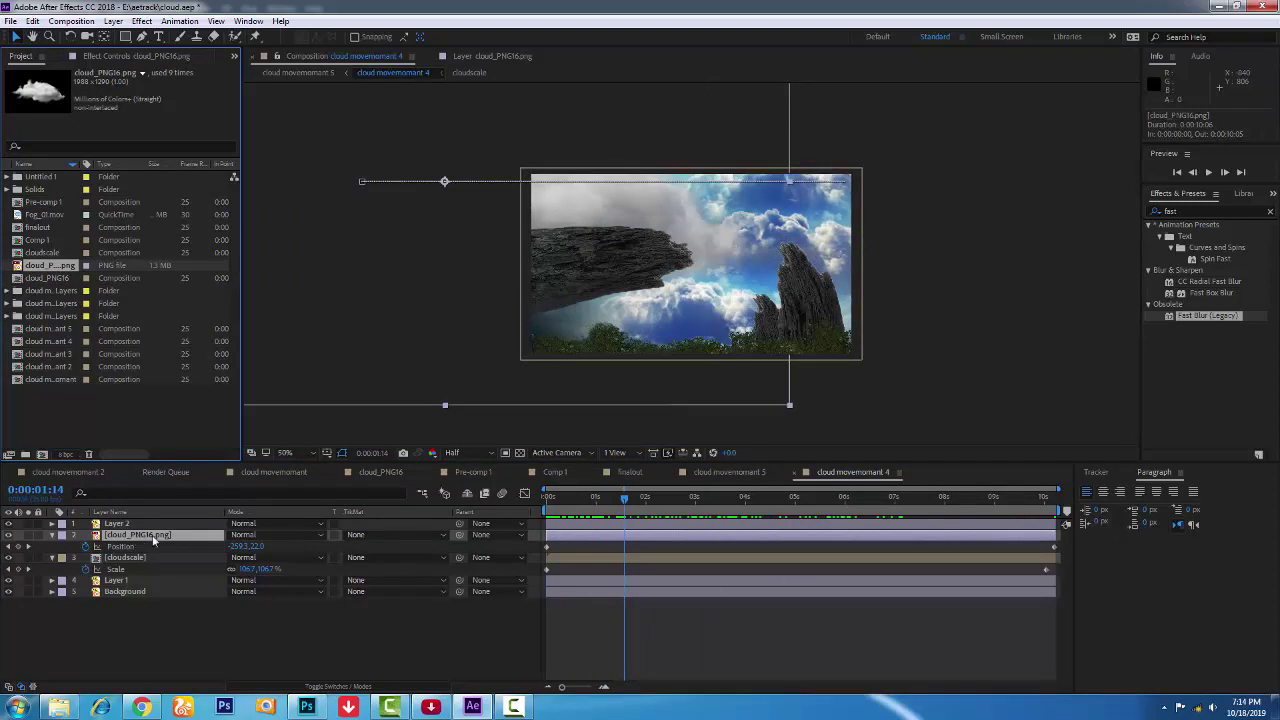
# Duplicate the cloud layer, clear its Position keyframes, and flip it horizontally.
pyautogui.hotkey('ctrl', 'd')
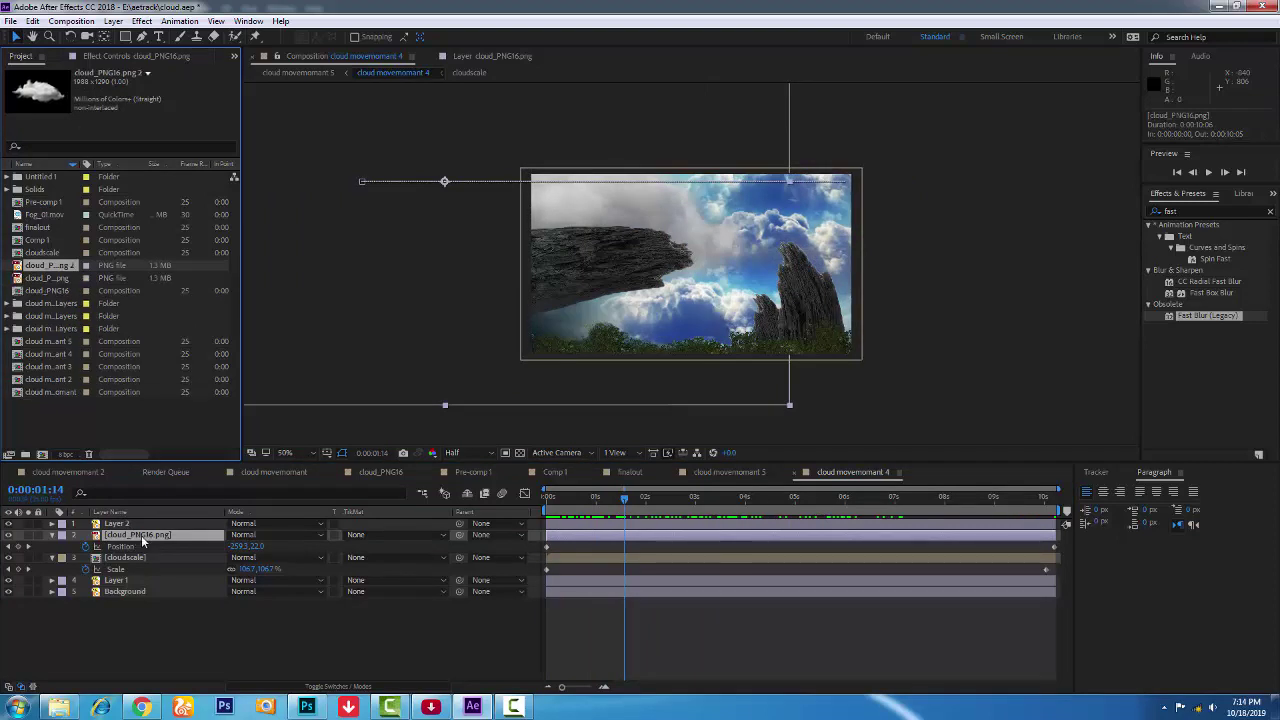
pyautogui.click(143, 536)
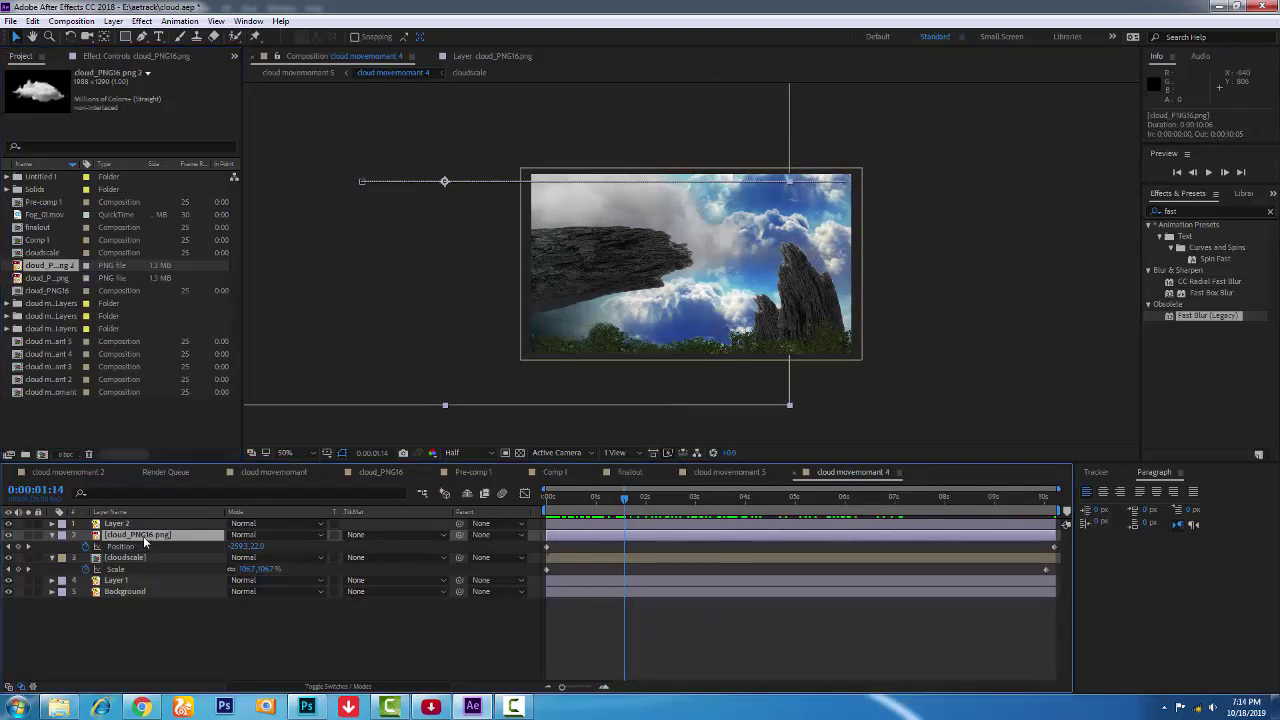
pyautogui.hotkey('ctrl', 'd')
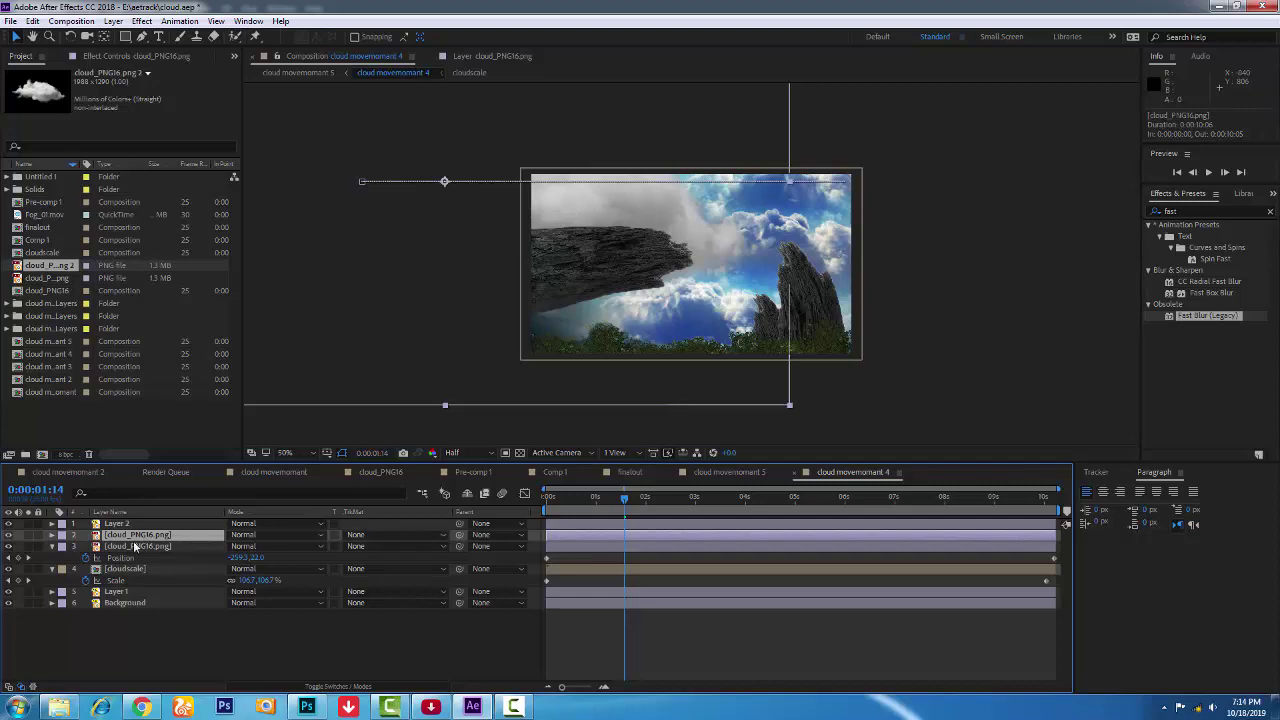
pyautogui.press('p')
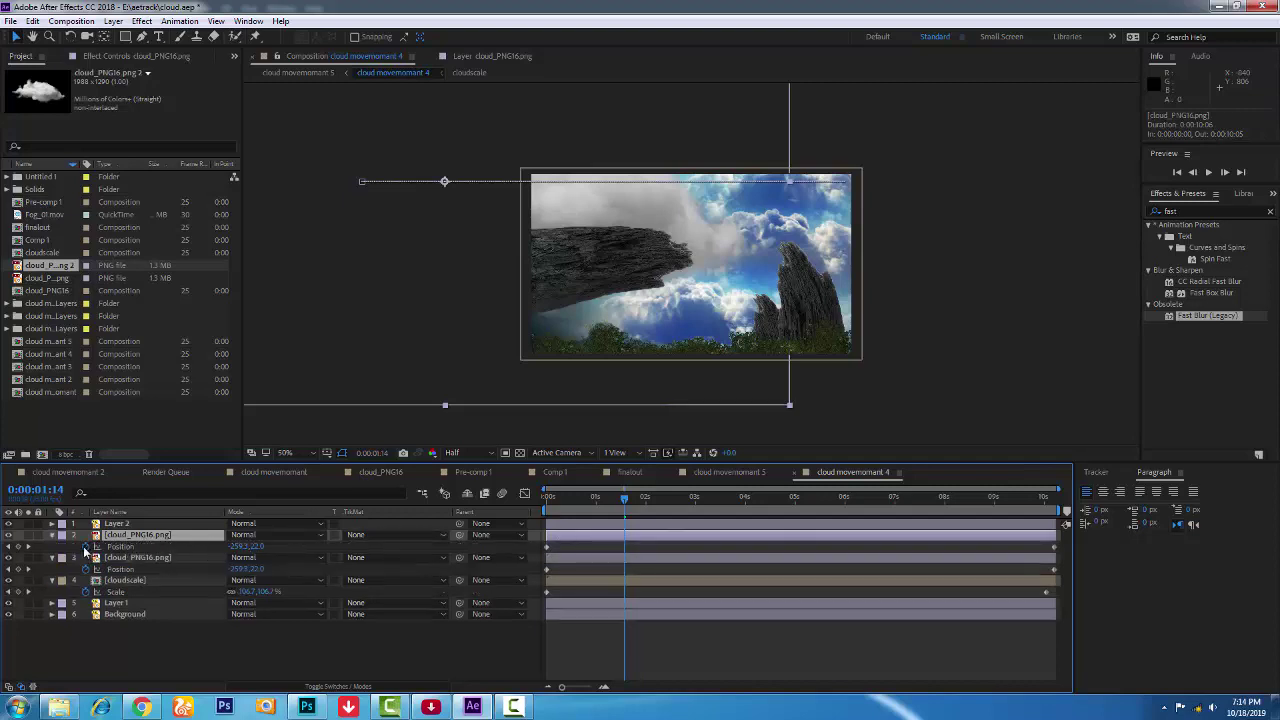
pyautogui.click(85, 546)
pyautogui.press('Return')
pyautogui.click(32, 21)
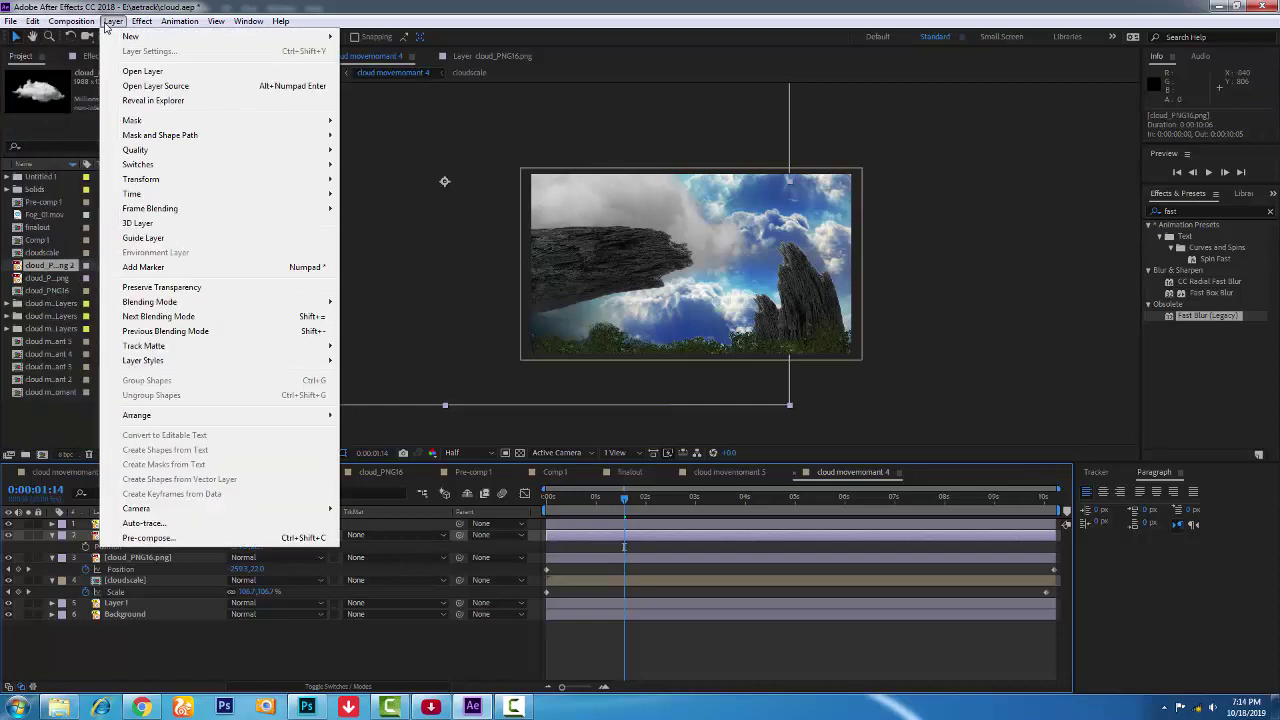
pyautogui.moveTo(155, 184)
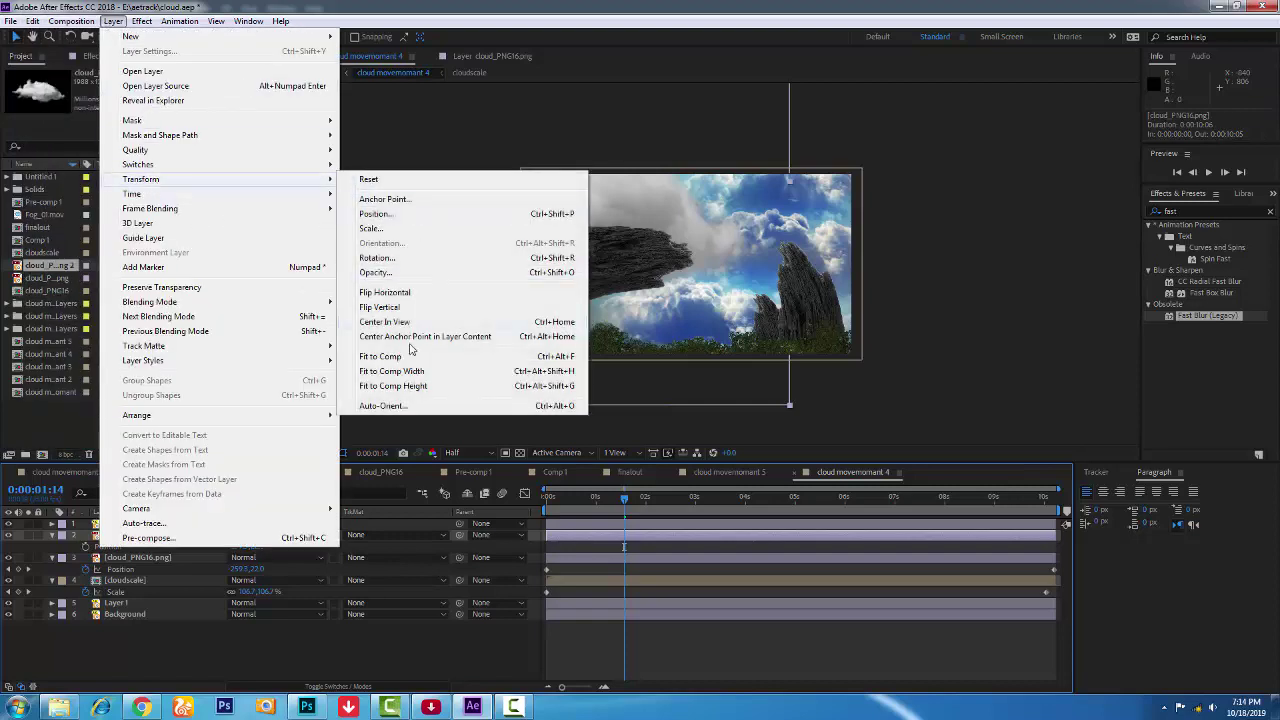
pyautogui.click(393, 307)
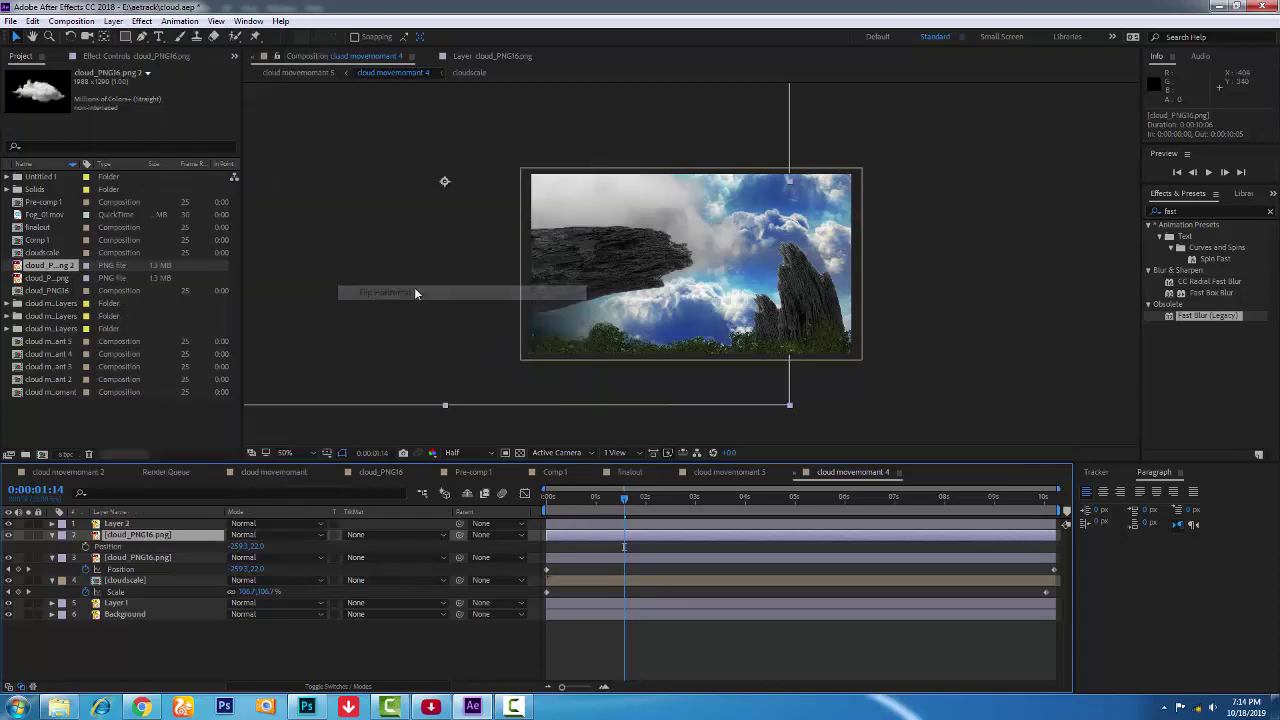
# Start the duplicate cloud at the upper right and keyframe it drifting left by 10 seconds.
pyautogui.moveTo(918, 233); pyautogui.dragTo(815, 241)
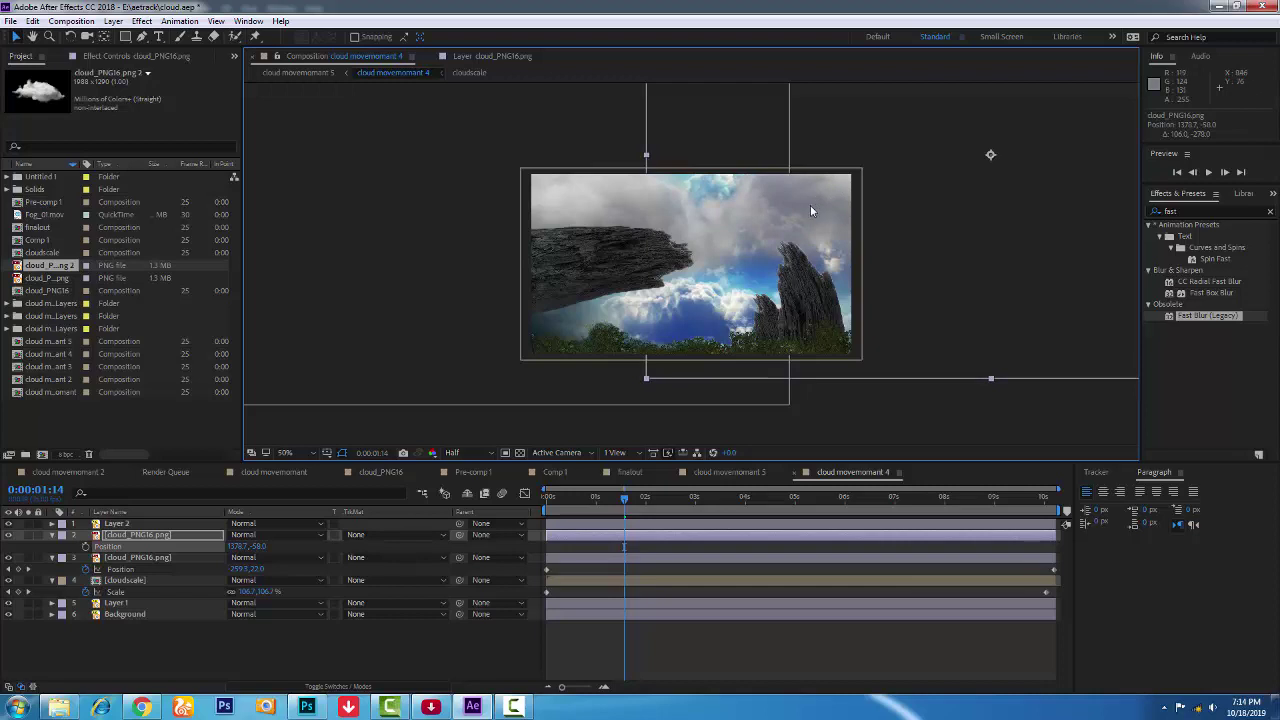
pyautogui.moveTo(815, 241); pyautogui.dragTo(835, 178)
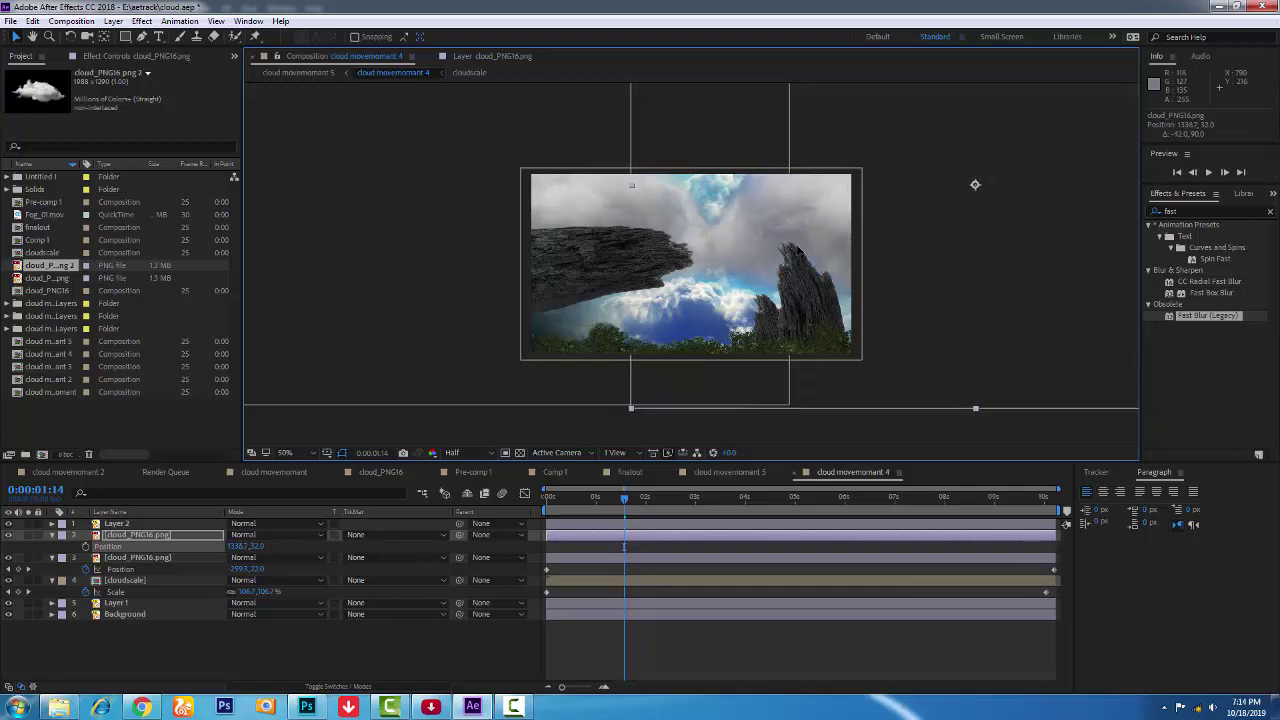
pyautogui.moveTo(797, 247); pyautogui.dragTo(806, 250)
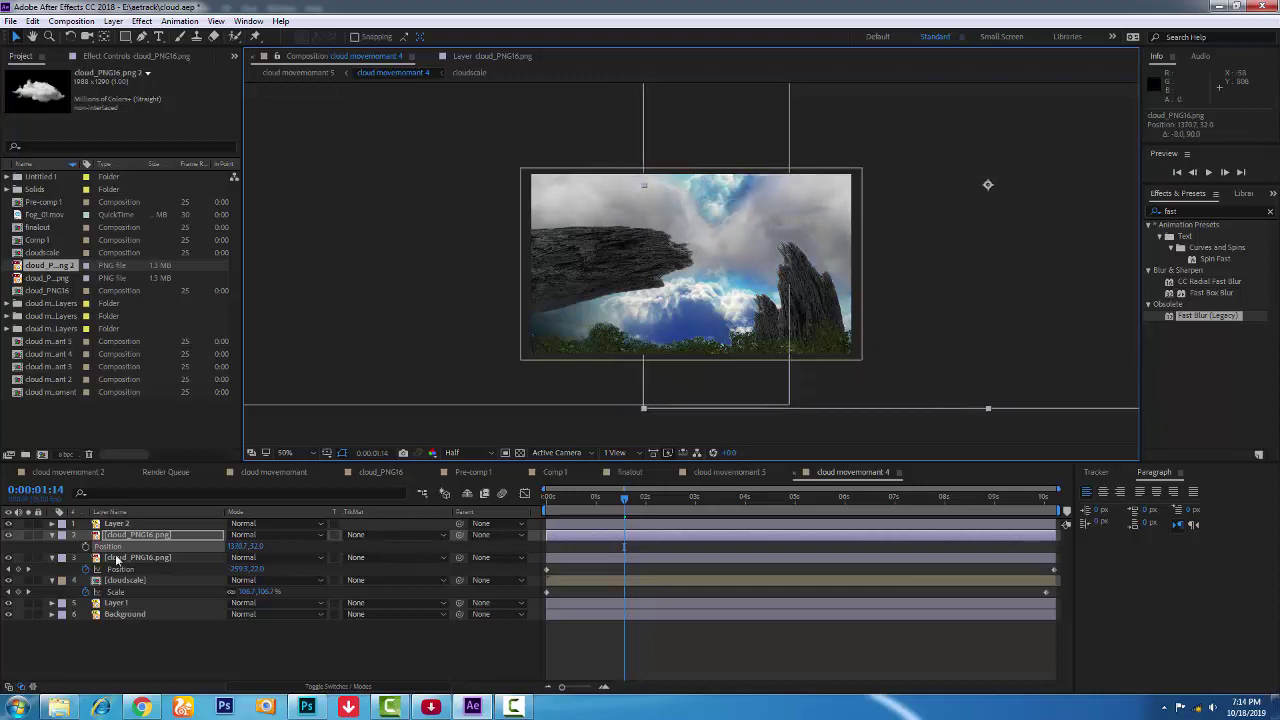
pyautogui.click(86, 547)
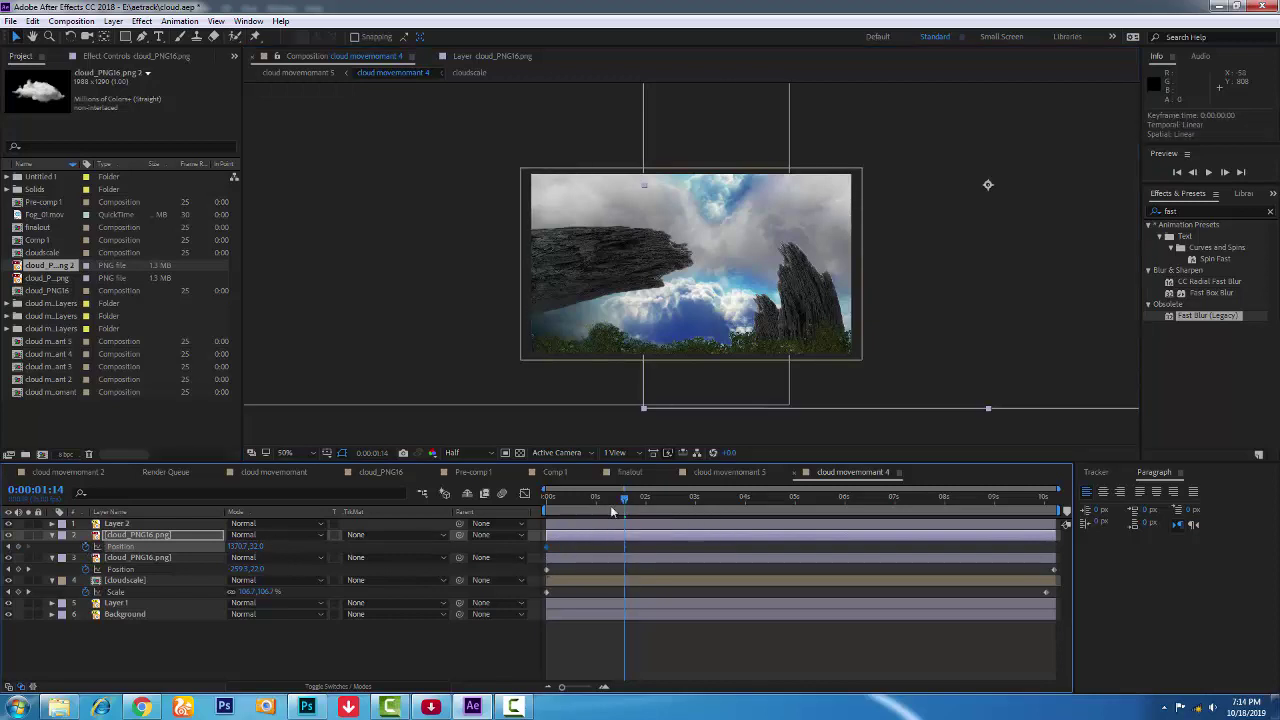
pyautogui.press('Home')
pyautogui.moveTo(238, 546)
pyautogui.mouseDown()
pyautogui.moveTo(225, 546)
pyautogui.moveTo(404, 535)
pyautogui.mouseUp()
pyautogui.moveTo(546, 496); pyautogui.dragTo(1056, 541)
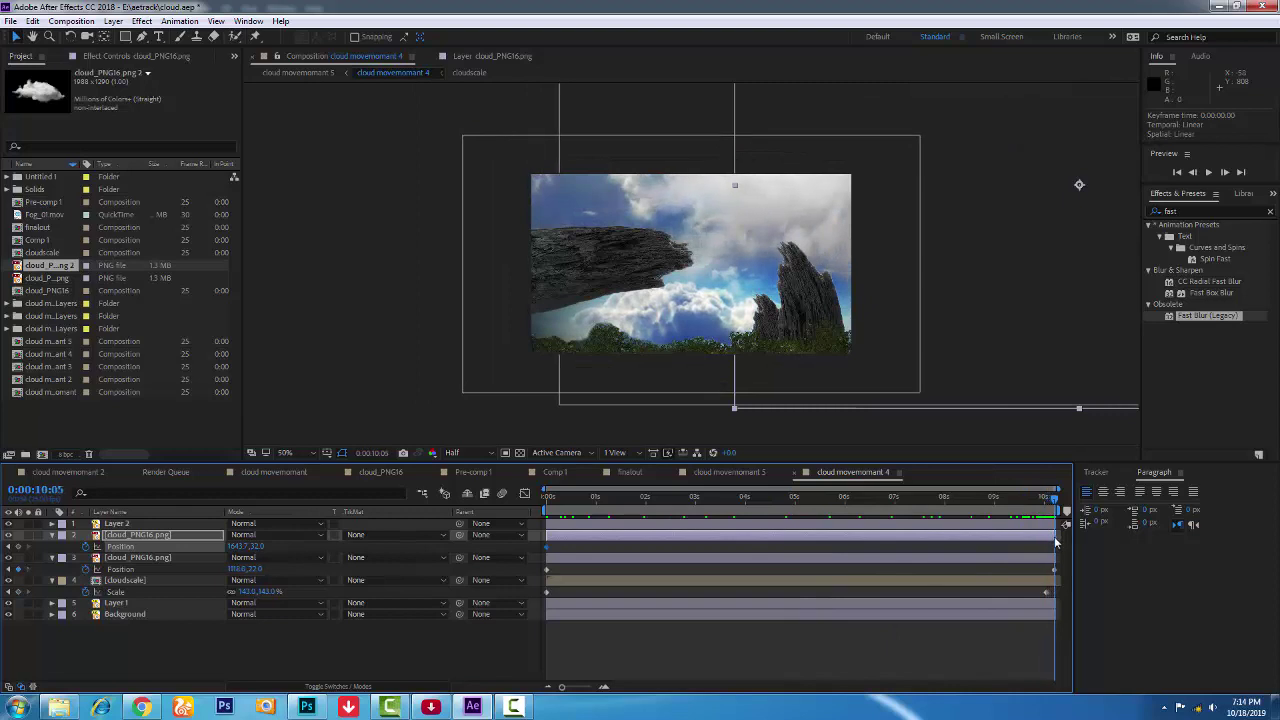
pyautogui.moveTo(255, 549); pyautogui.dragTo(31, 543)
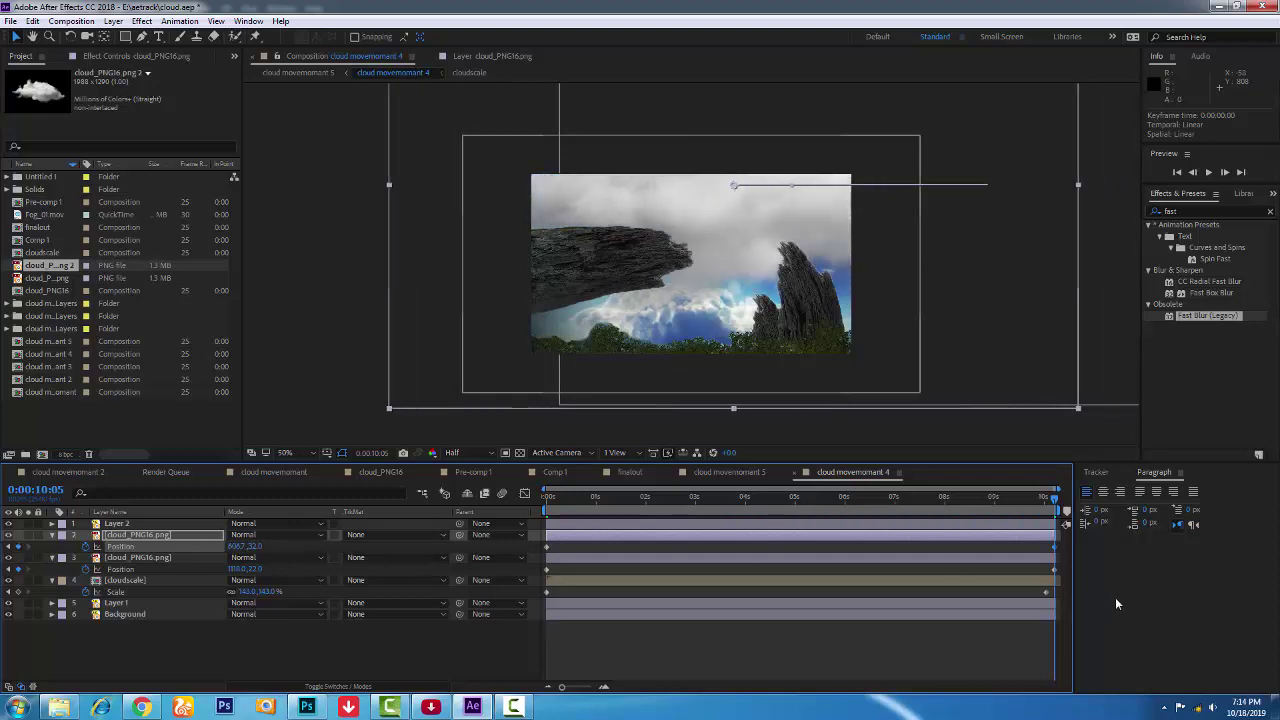
# Check the cloud animation around 8 seconds, then deselect cloudscale and focus the effects search.
pyautogui.click(1049, 590)
pyautogui.click(1046, 583)
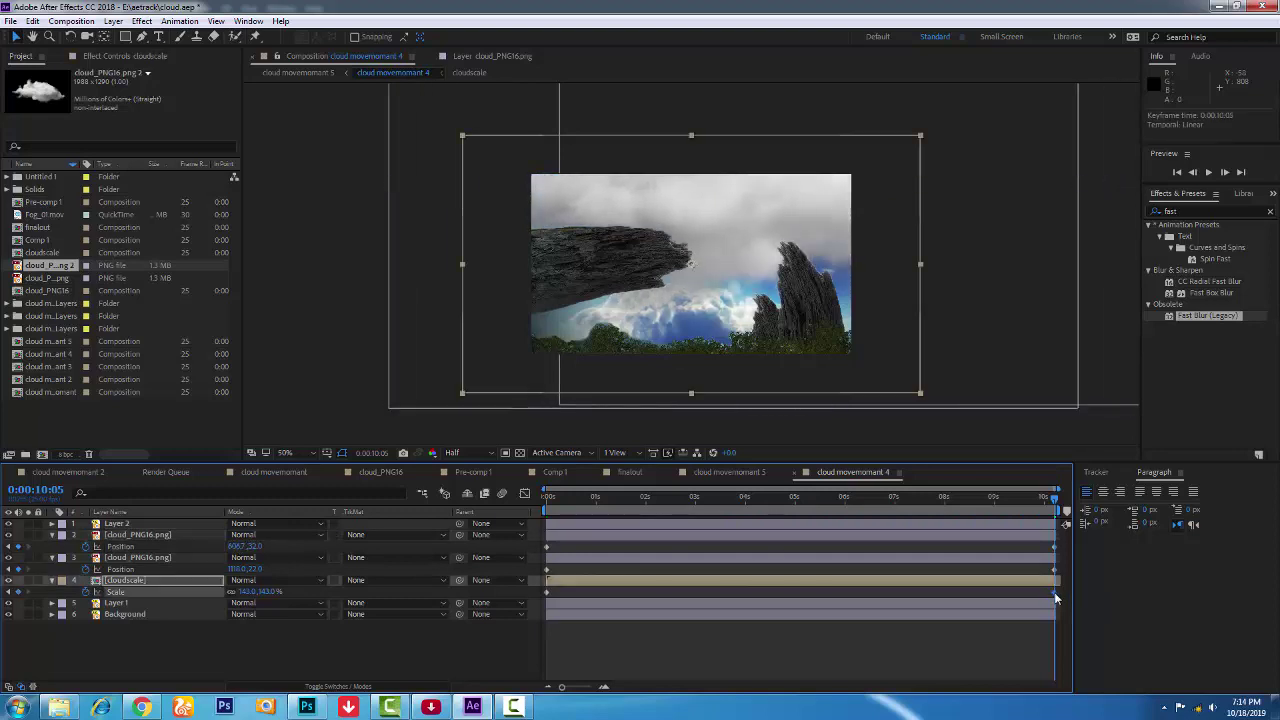
pyautogui.moveTo(1055, 498)
pyautogui.mouseDown()
pyautogui.moveTo(699, 511)
pyautogui.moveTo(890, 511)
pyautogui.moveTo(943, 497)
pyautogui.moveTo(930, 485)
pyautogui.mouseUp()
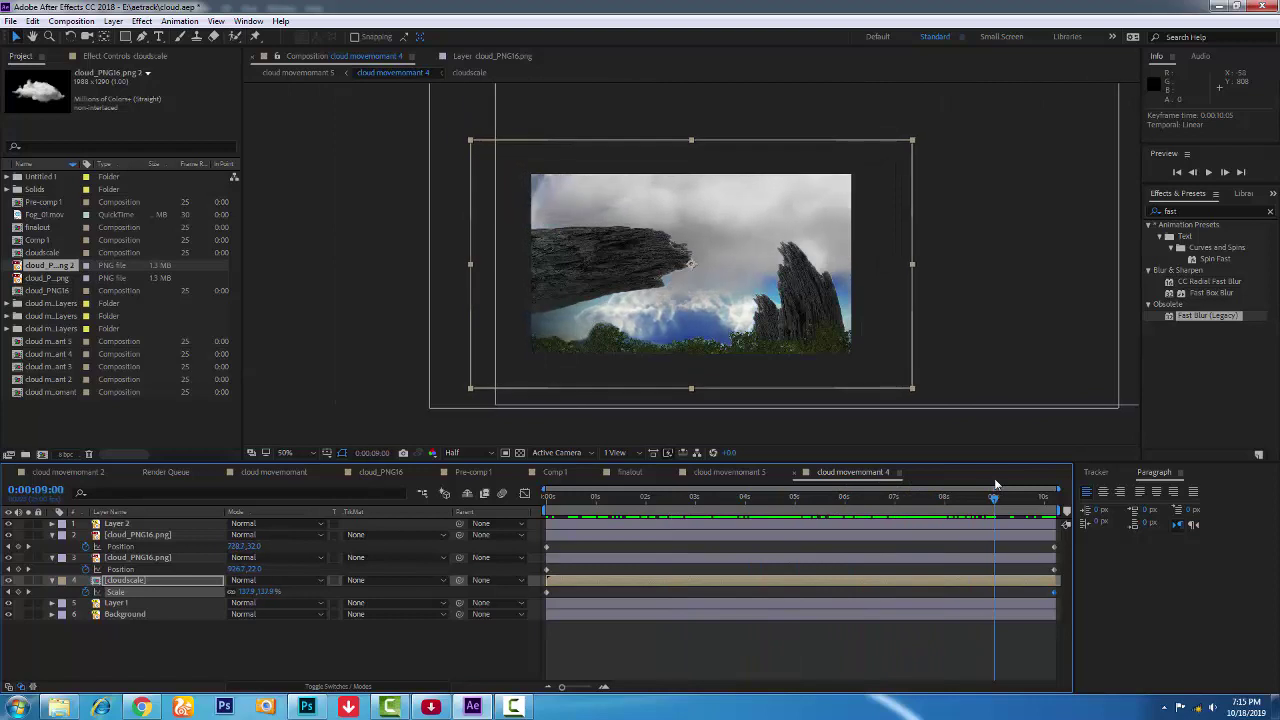
pyautogui.moveTo(930, 485); pyautogui.dragTo(970, 492)
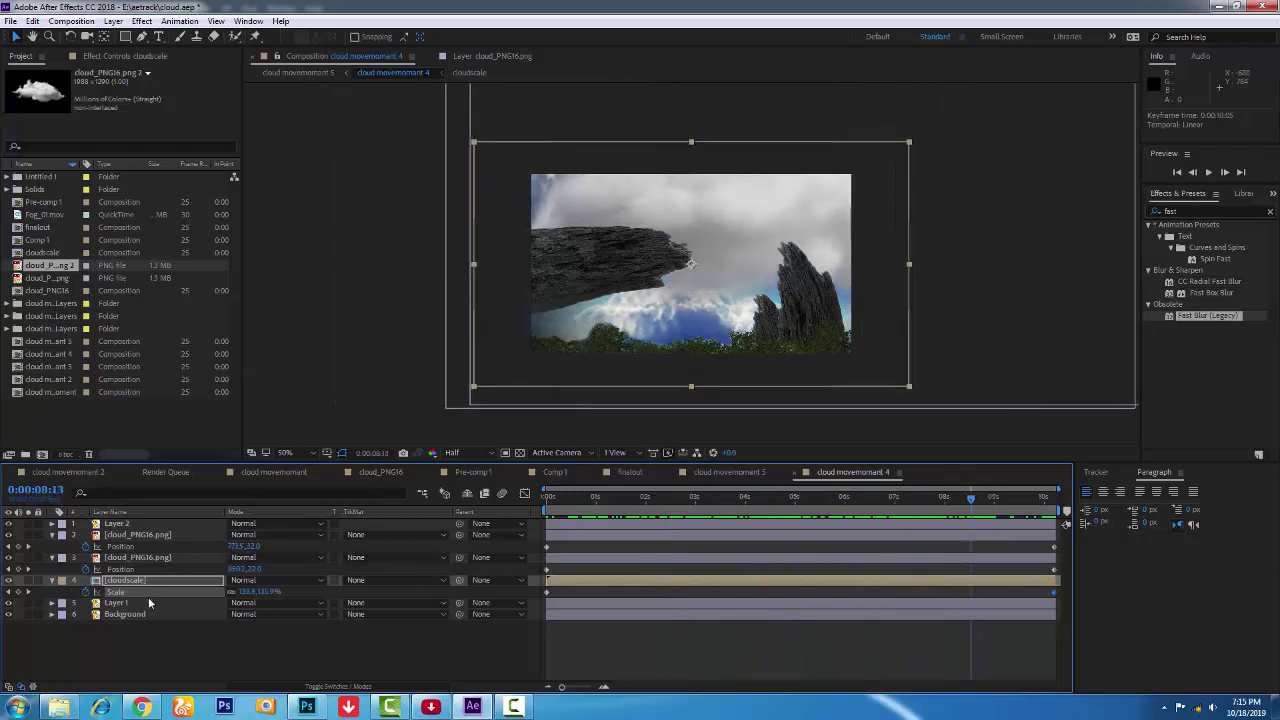
pyautogui.click(153, 625)
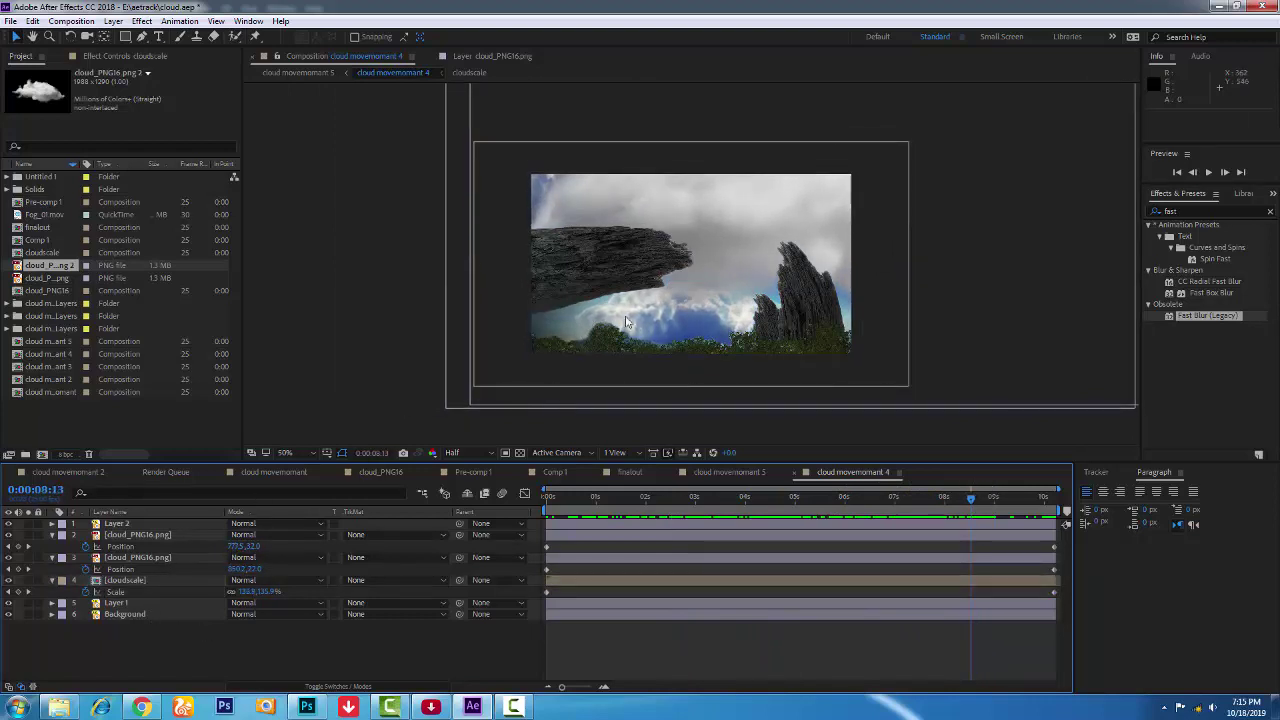
pyautogui.click(1183, 211)
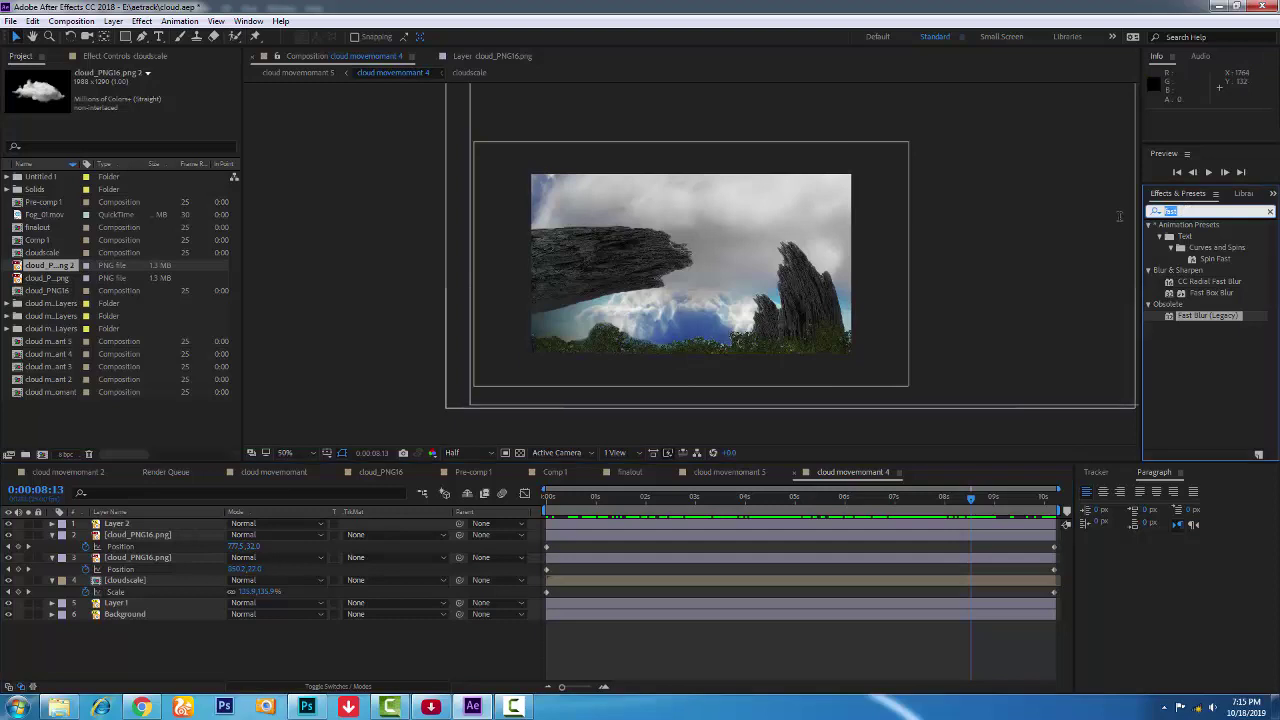
# Search effects for 'trito' and toggle Layer 1 to check its clouds.
pyautogui.write('trito')
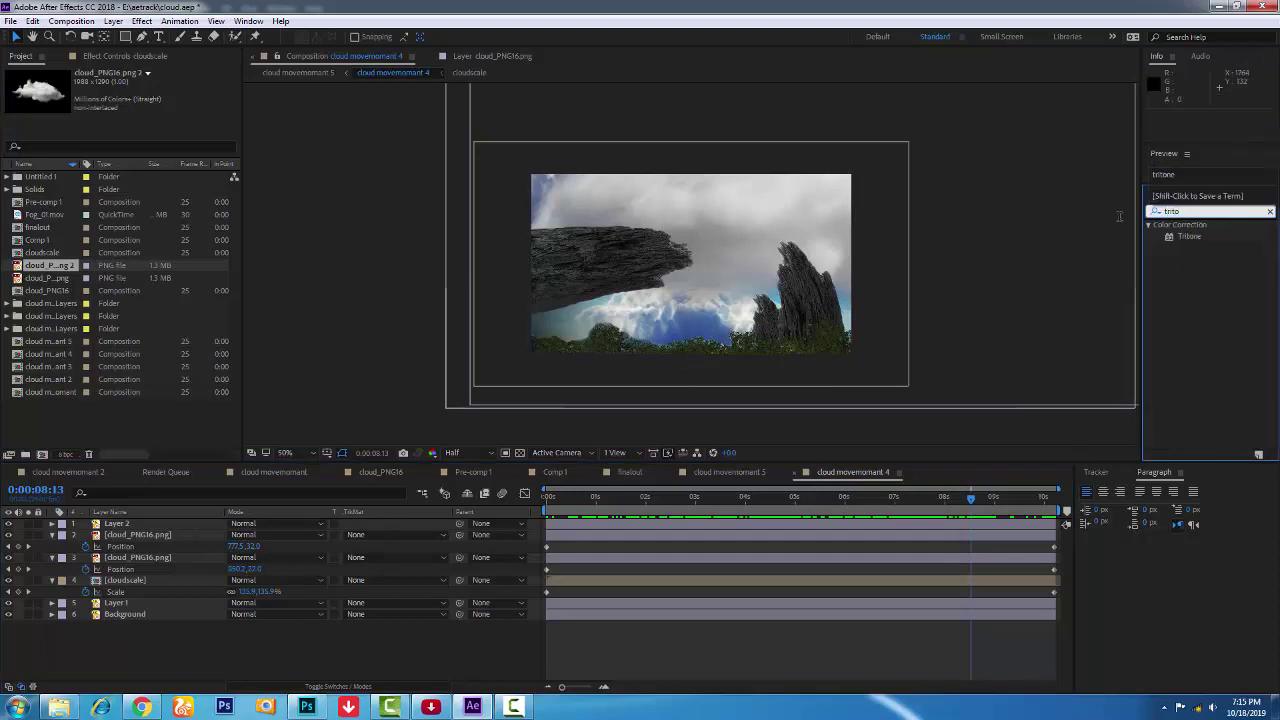
pyautogui.click(141, 617)
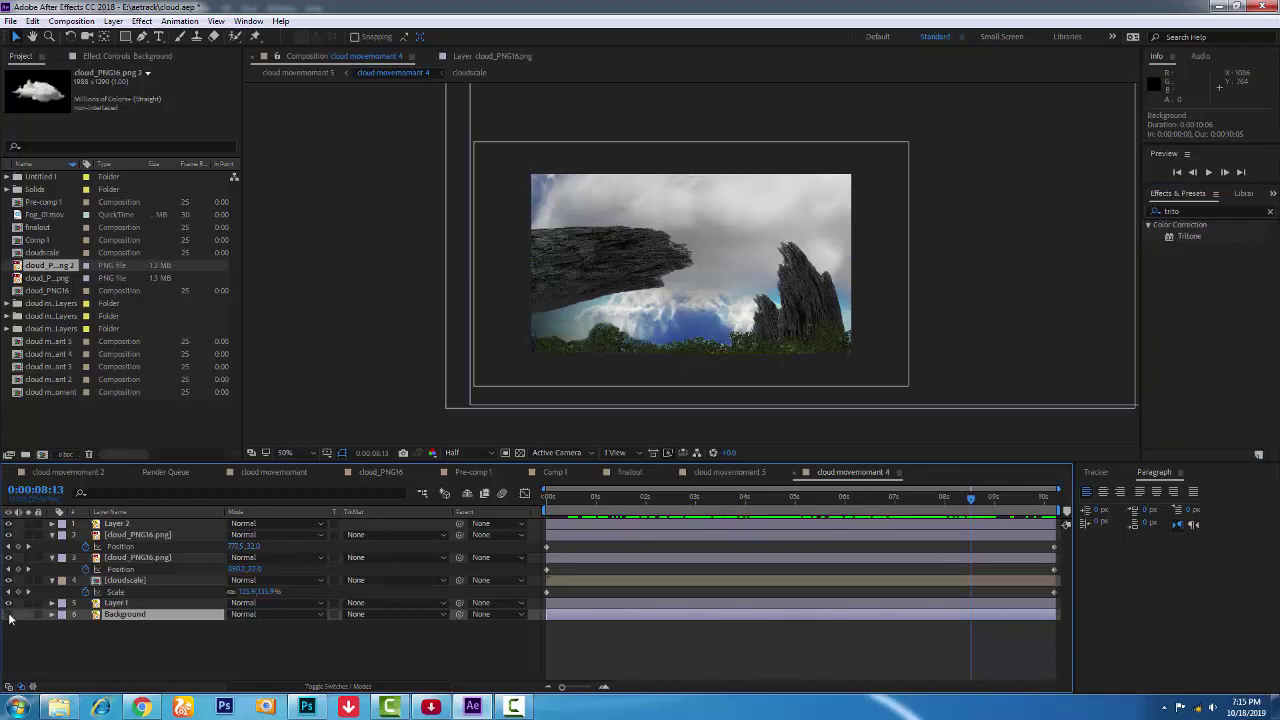
pyautogui.click(127, 608)
pyautogui.click(10, 604)
pyautogui.click(10, 604)
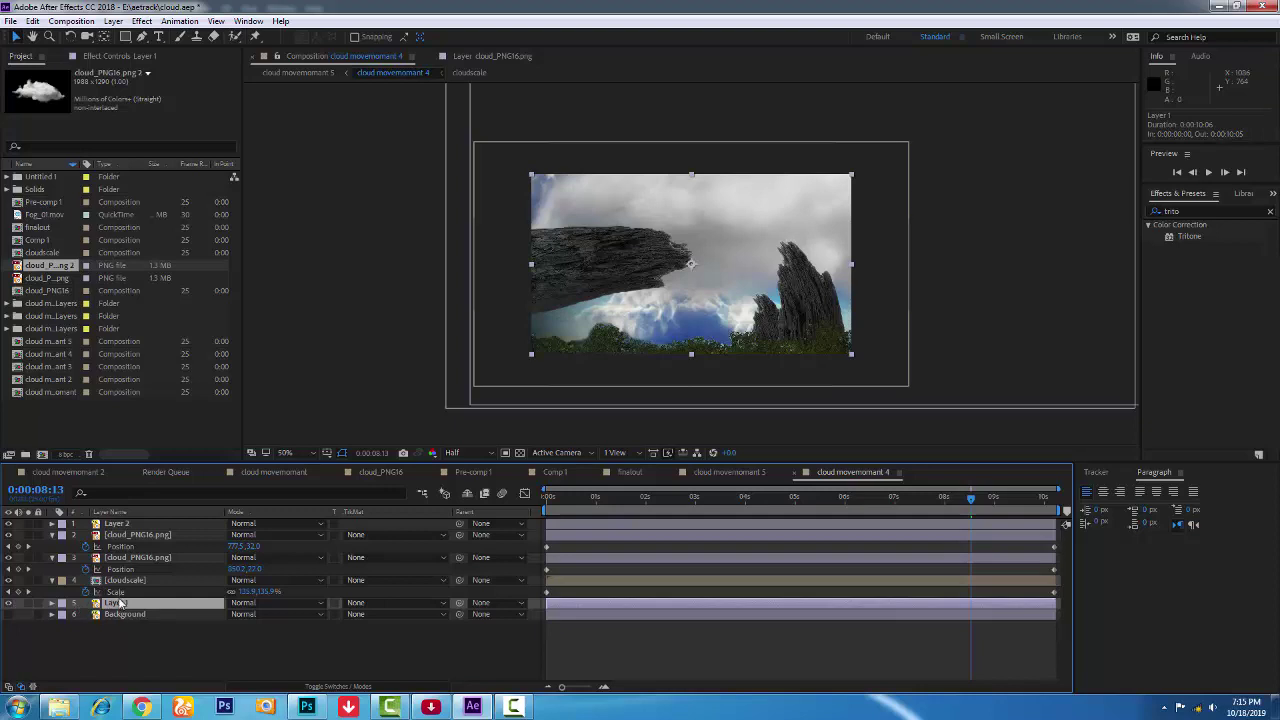
# Compare the cloud and rock foreground layers, then apply Tritone to Layer 2.
pyautogui.click(120, 558)
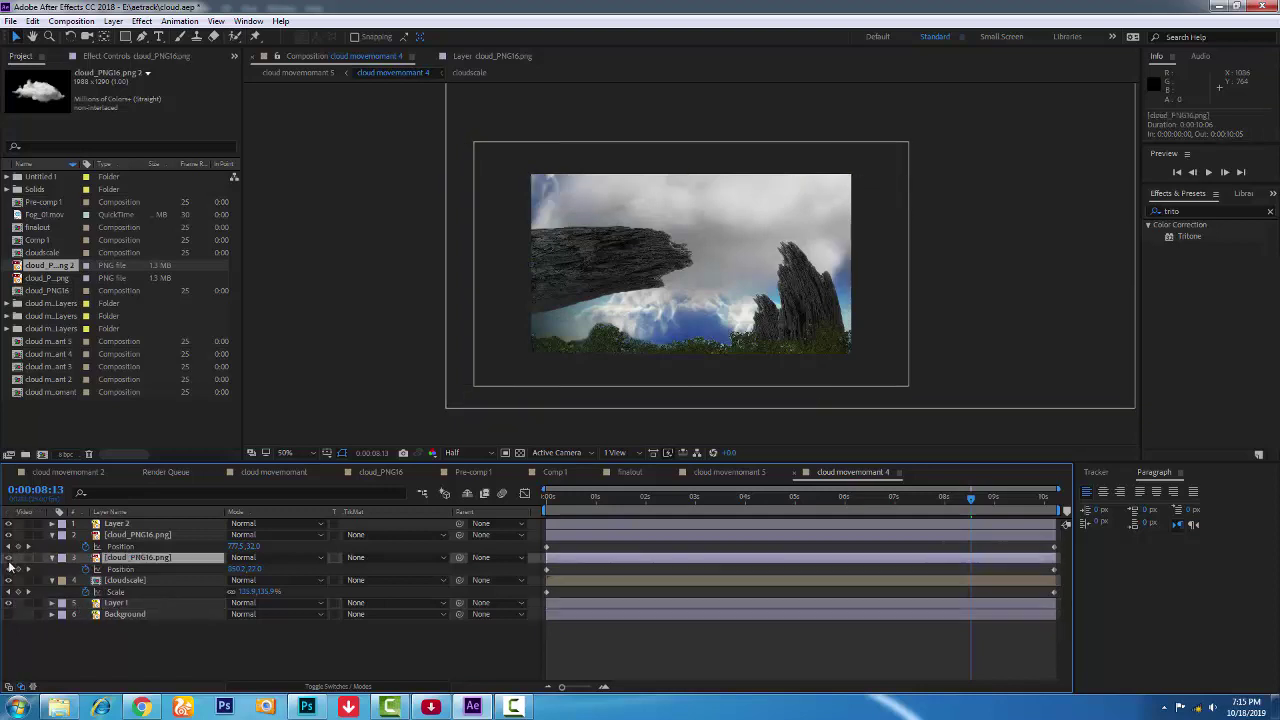
pyautogui.click(10, 535)
pyautogui.click(10, 535)
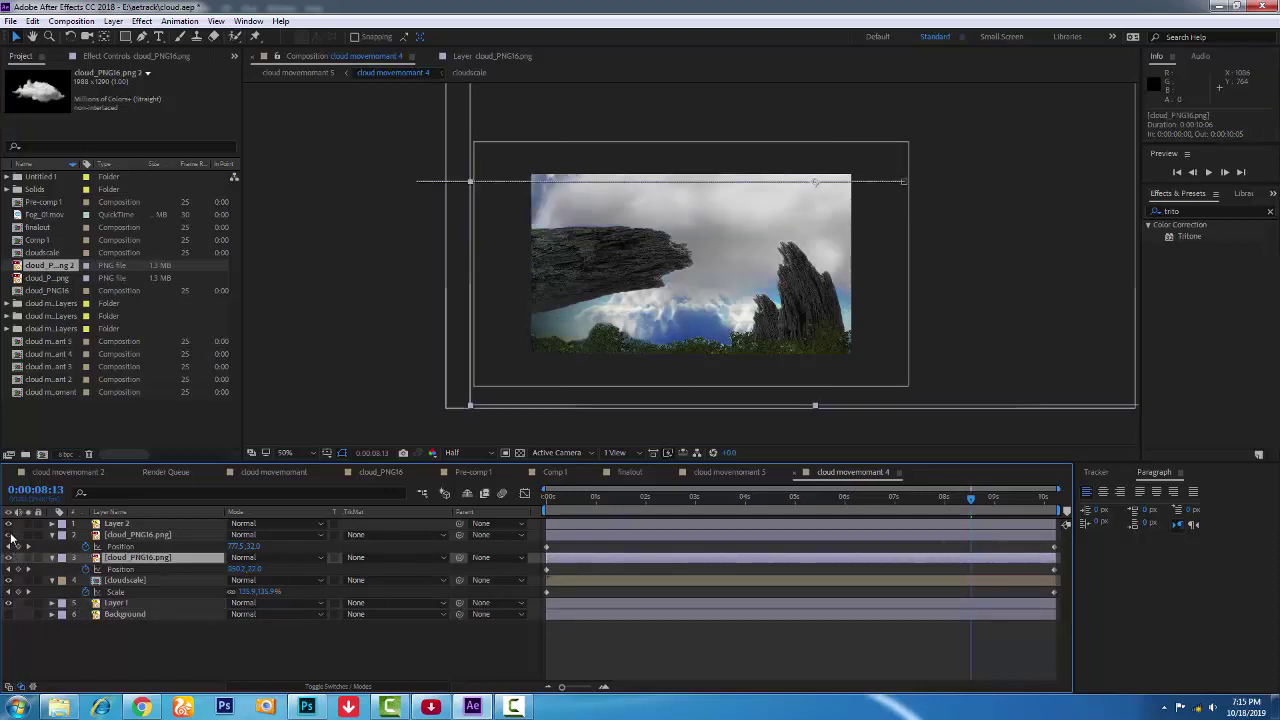
pyautogui.click(10, 523)
pyautogui.click(10, 523)
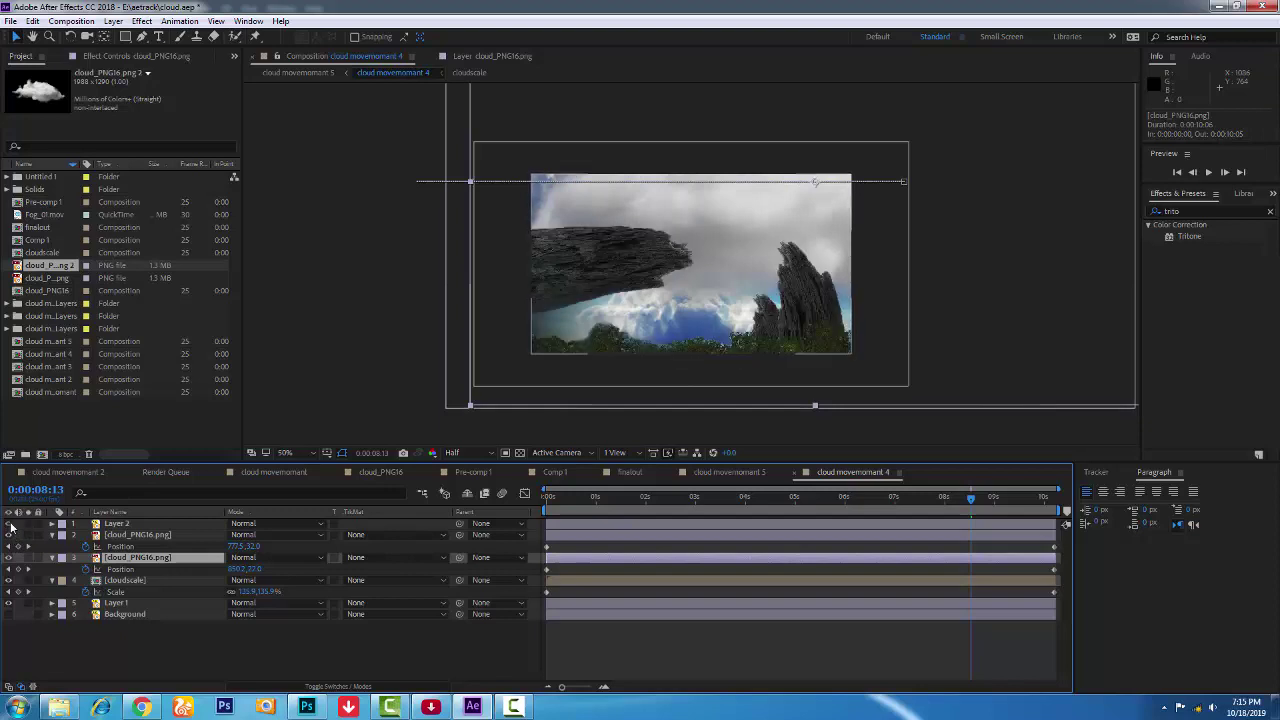
pyautogui.click(15, 531)
pyautogui.click(10, 523)
pyautogui.click(10, 523)
pyautogui.click(139, 524)
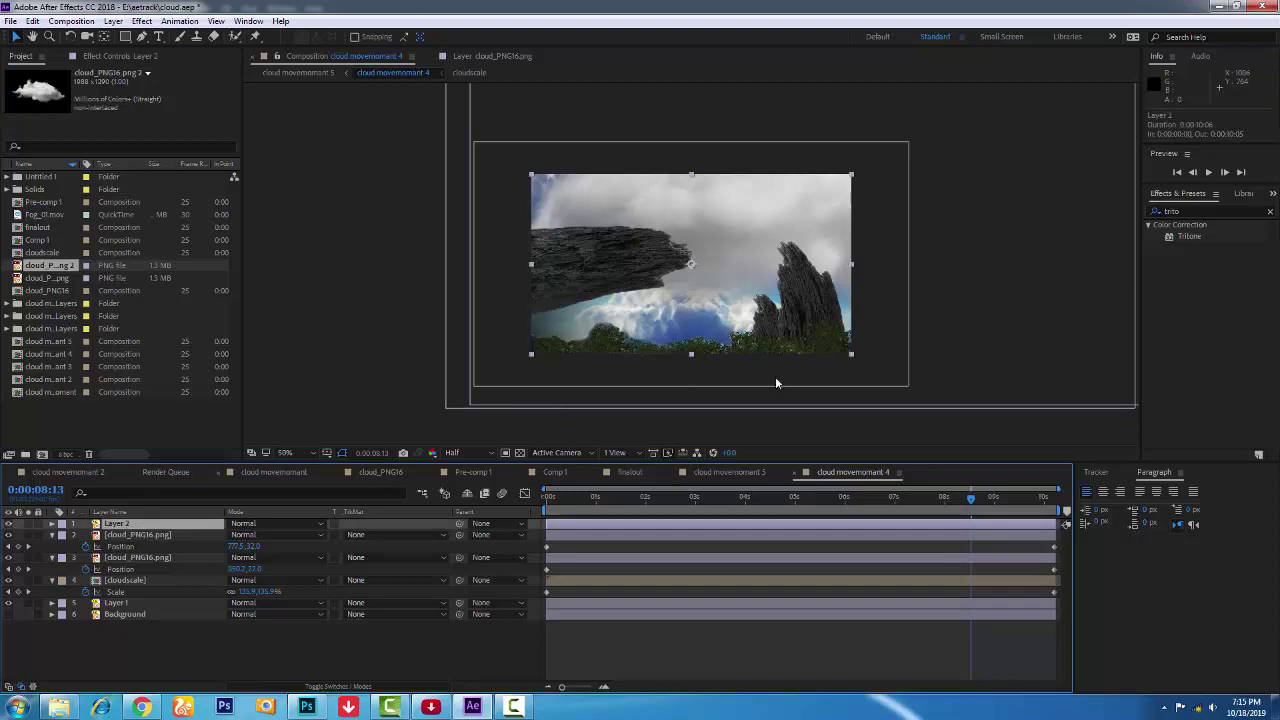
pyautogui.moveTo(1185, 237); pyautogui.dragTo(125, 530)
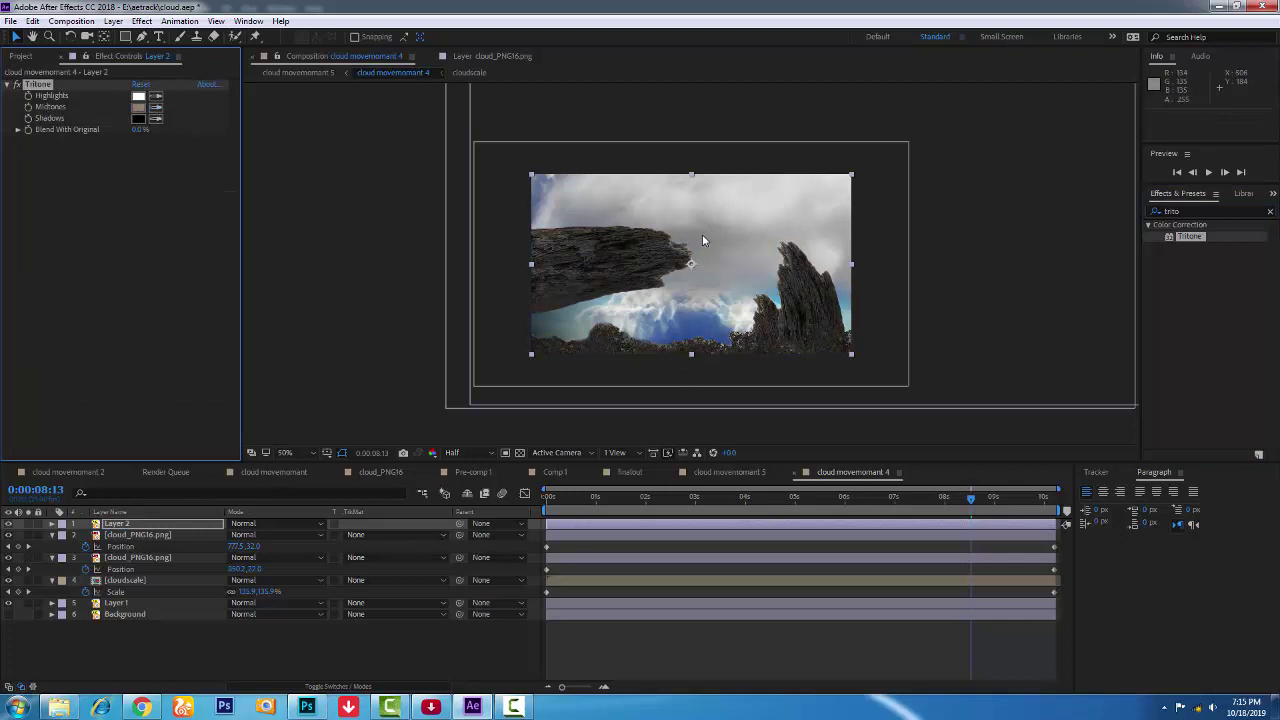
# Apply Tritone to the cloudscale layer with grey midtones sampled from the comp, then preview.
pyautogui.click(125, 604)
pyautogui.click(130, 587)
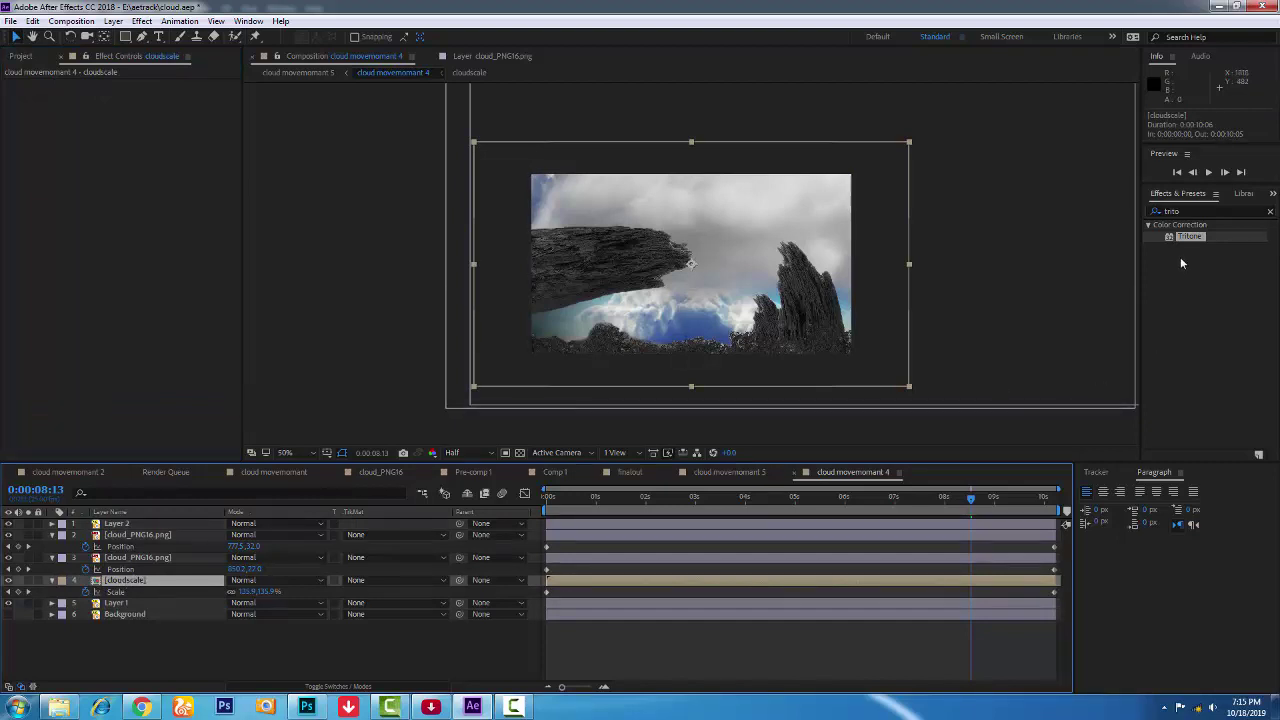
pyautogui.moveTo(1193, 238); pyautogui.dragTo(130, 580)
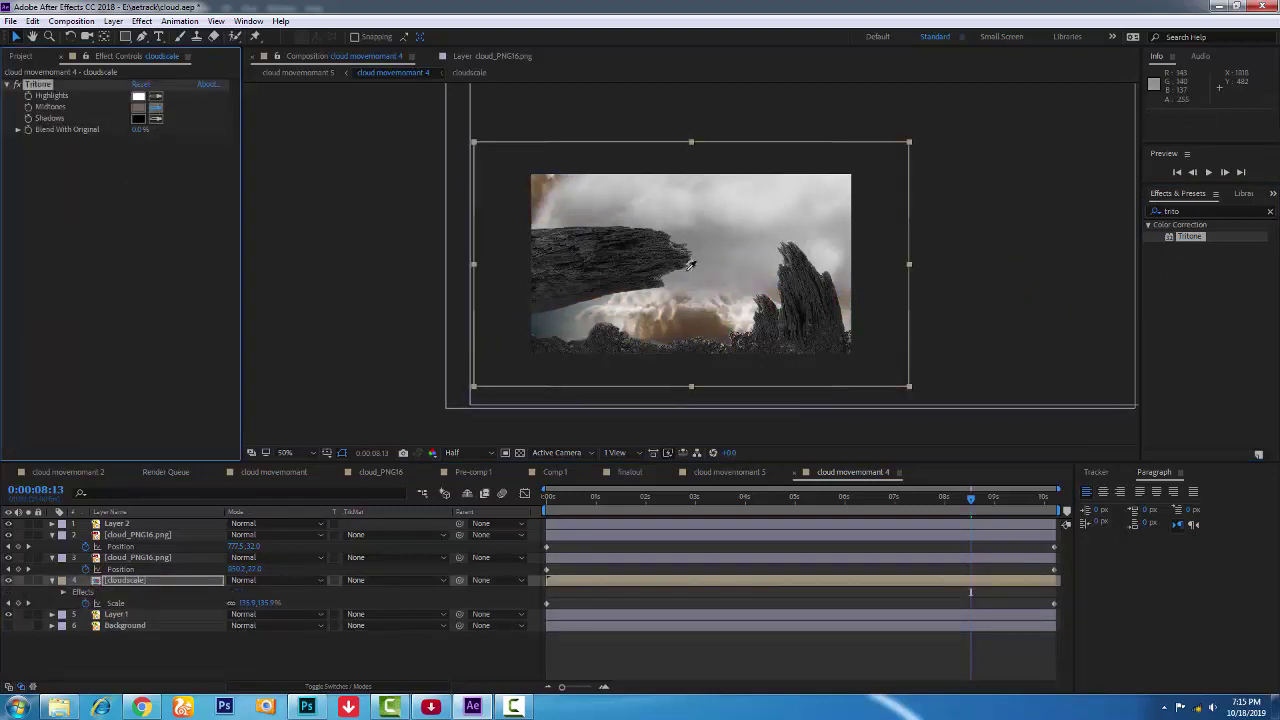
pyautogui.click(707, 268)
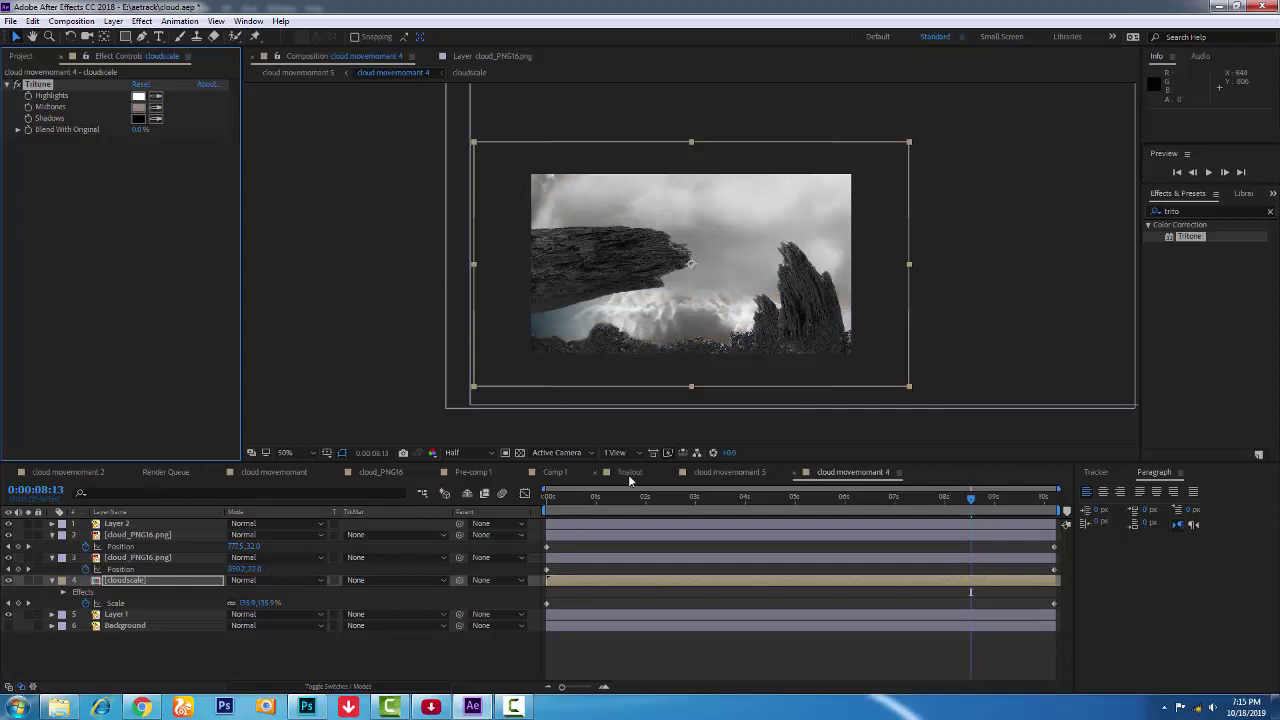
pyautogui.click(576, 507)
pyautogui.press('space')
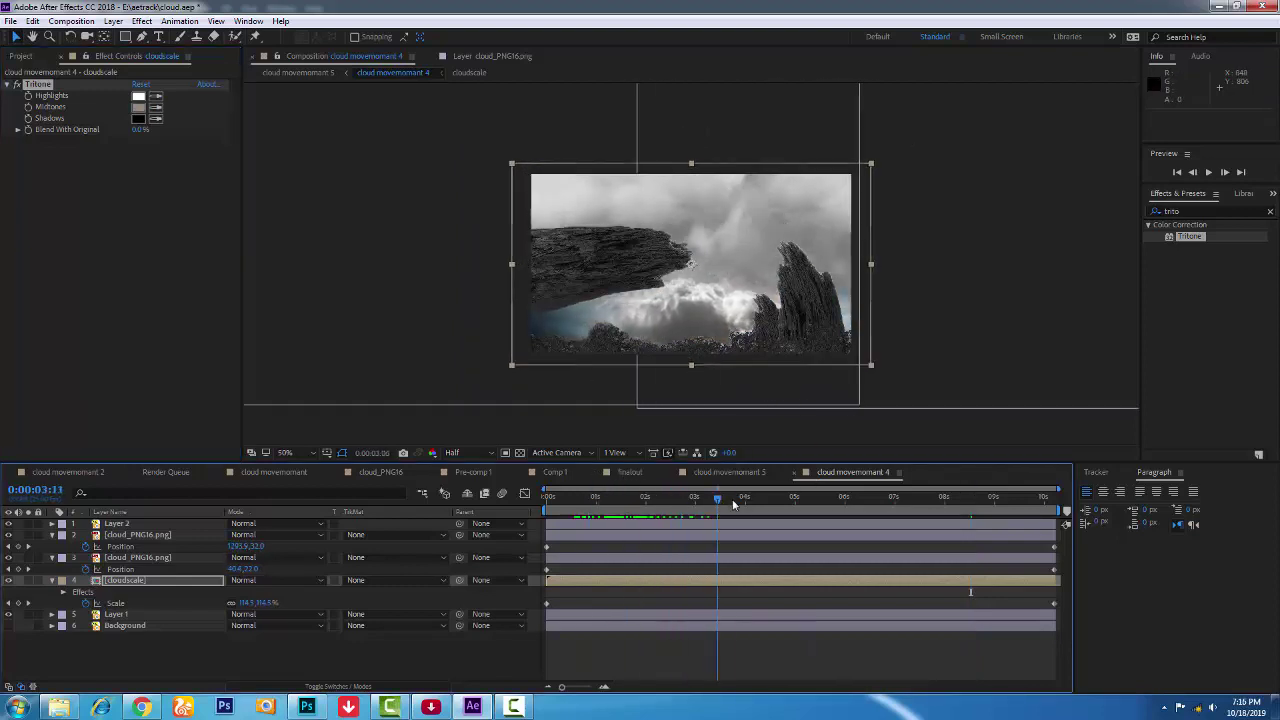
pyautogui.press('space')
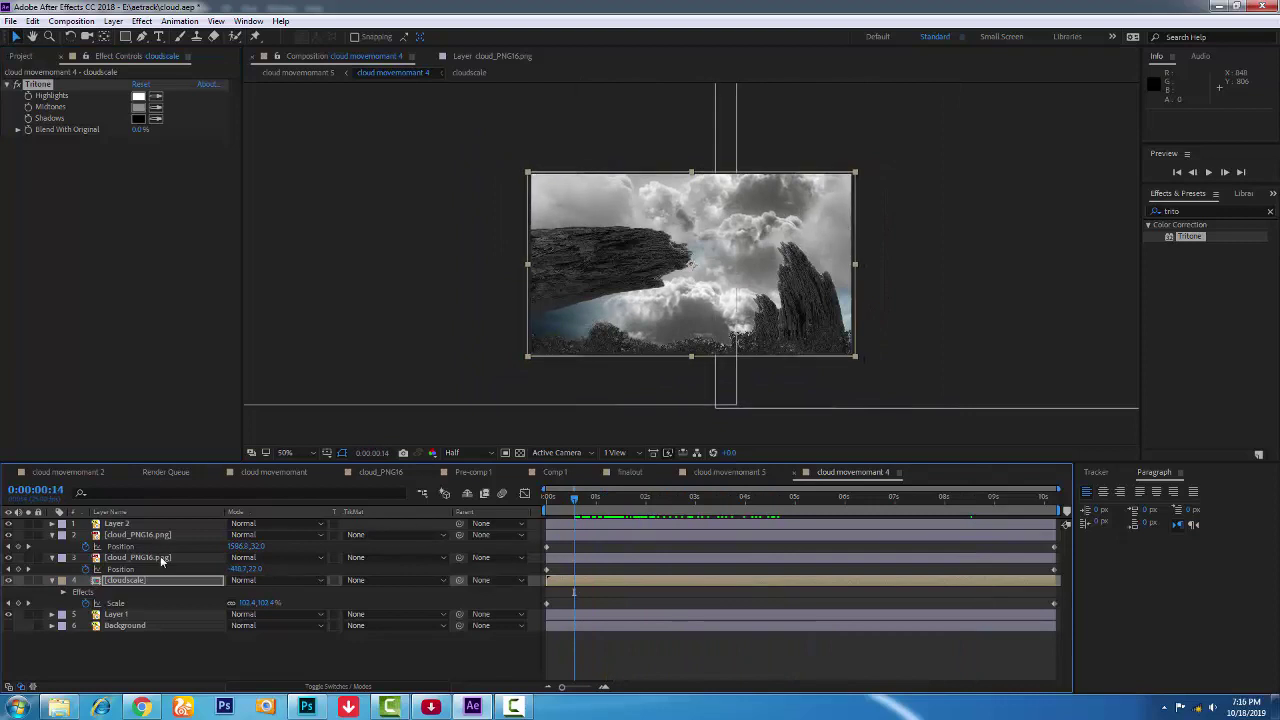
# Apply Tritone to Layer 1 with a sampled grey midtone, then scrub to about 4 seconds.
pyautogui.click(150, 557)
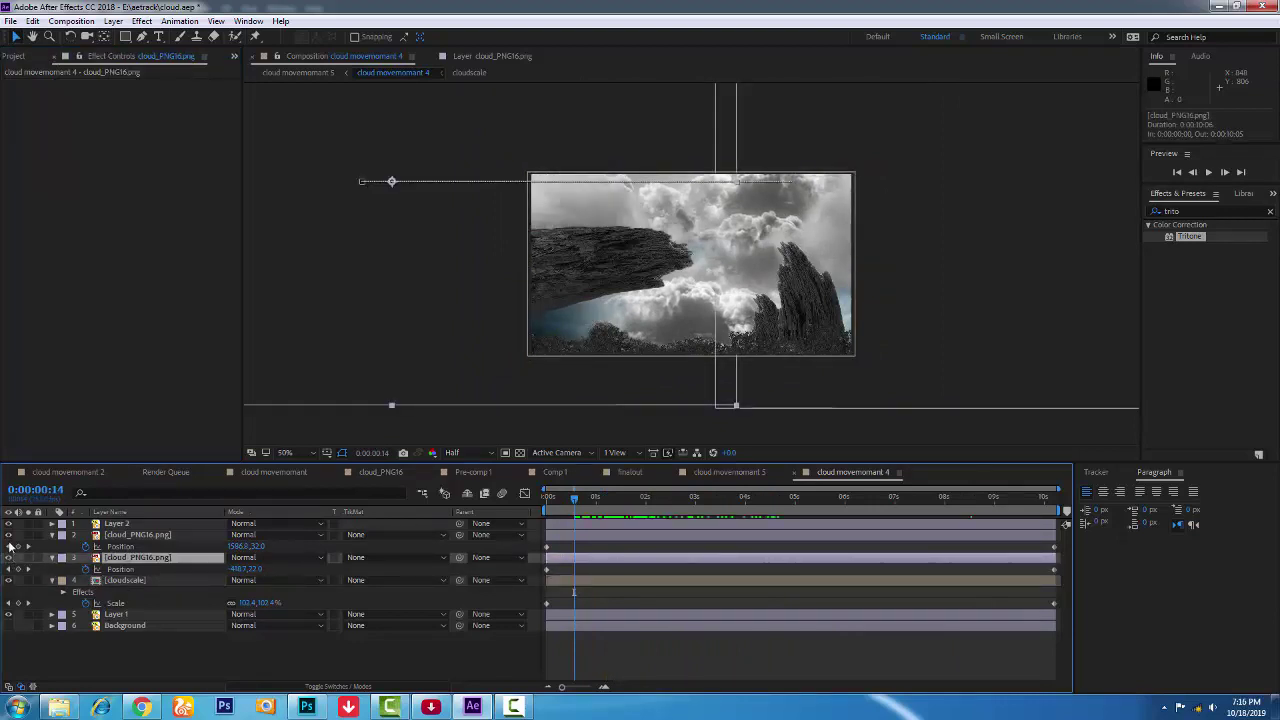
pyautogui.click(9, 523)
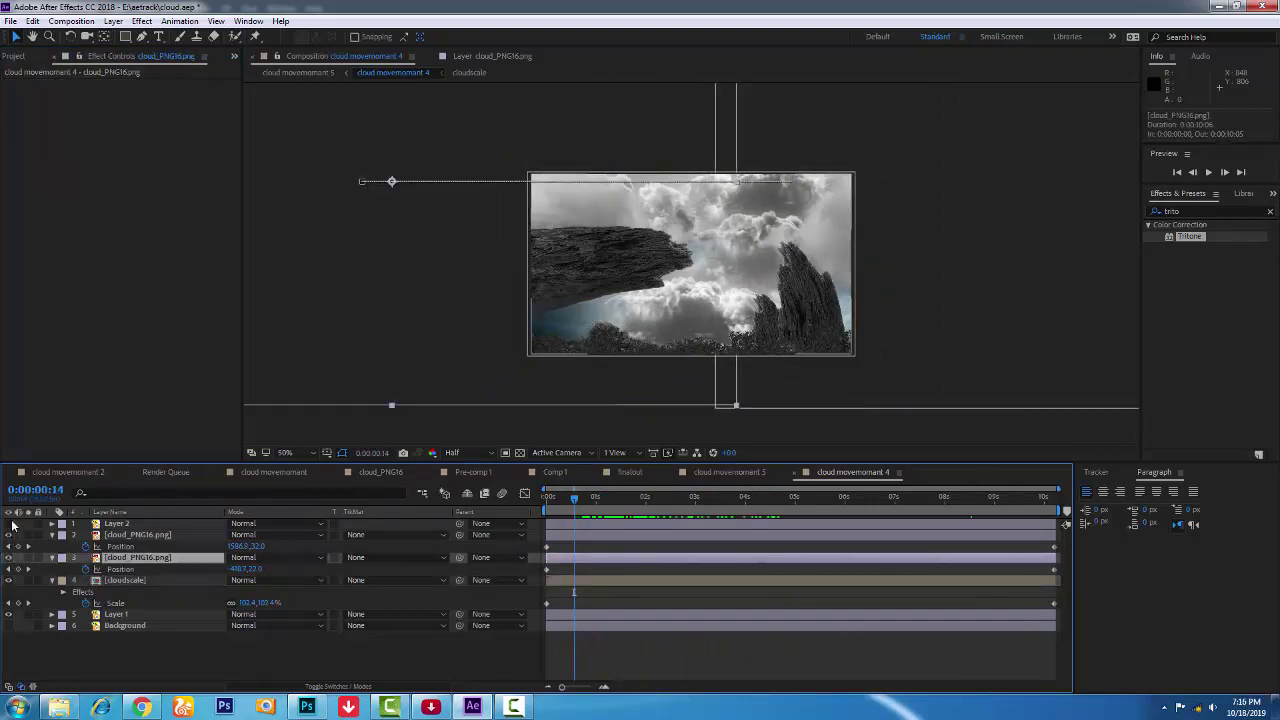
pyautogui.click(9, 524)
pyautogui.click(9, 614)
pyautogui.click(116, 614)
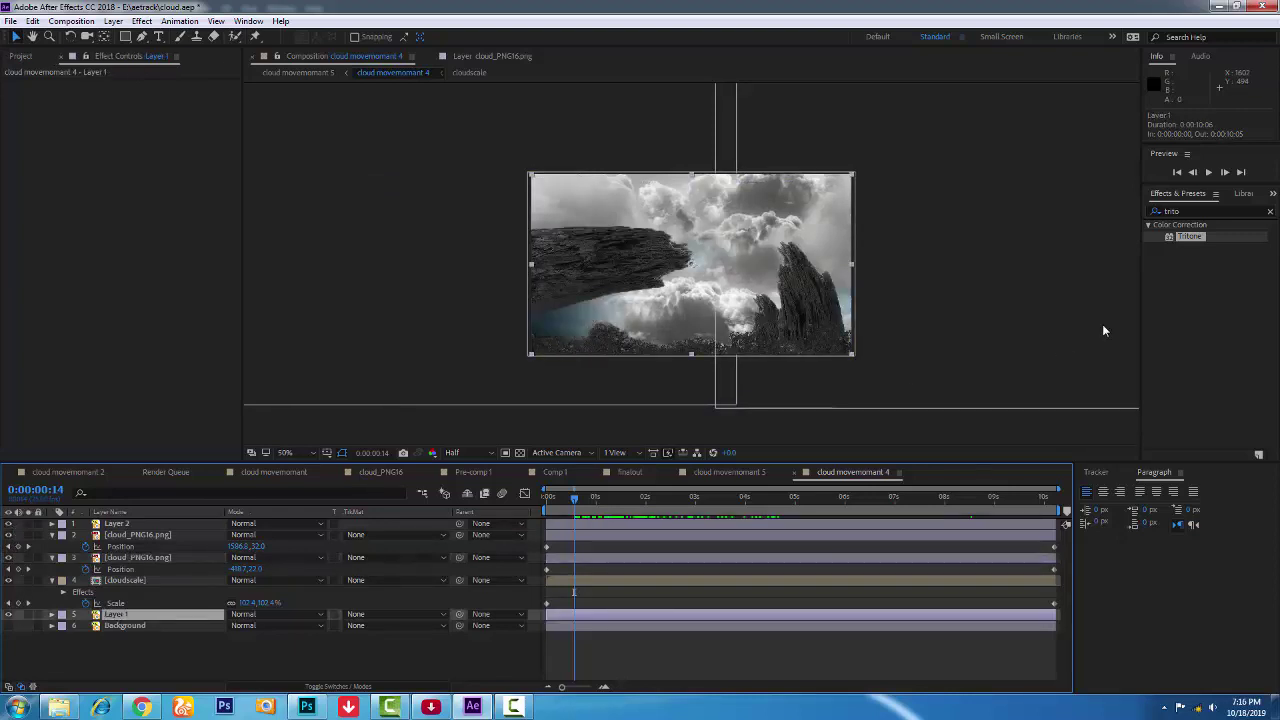
pyautogui.moveTo(1196, 243); pyautogui.dragTo(116, 617)
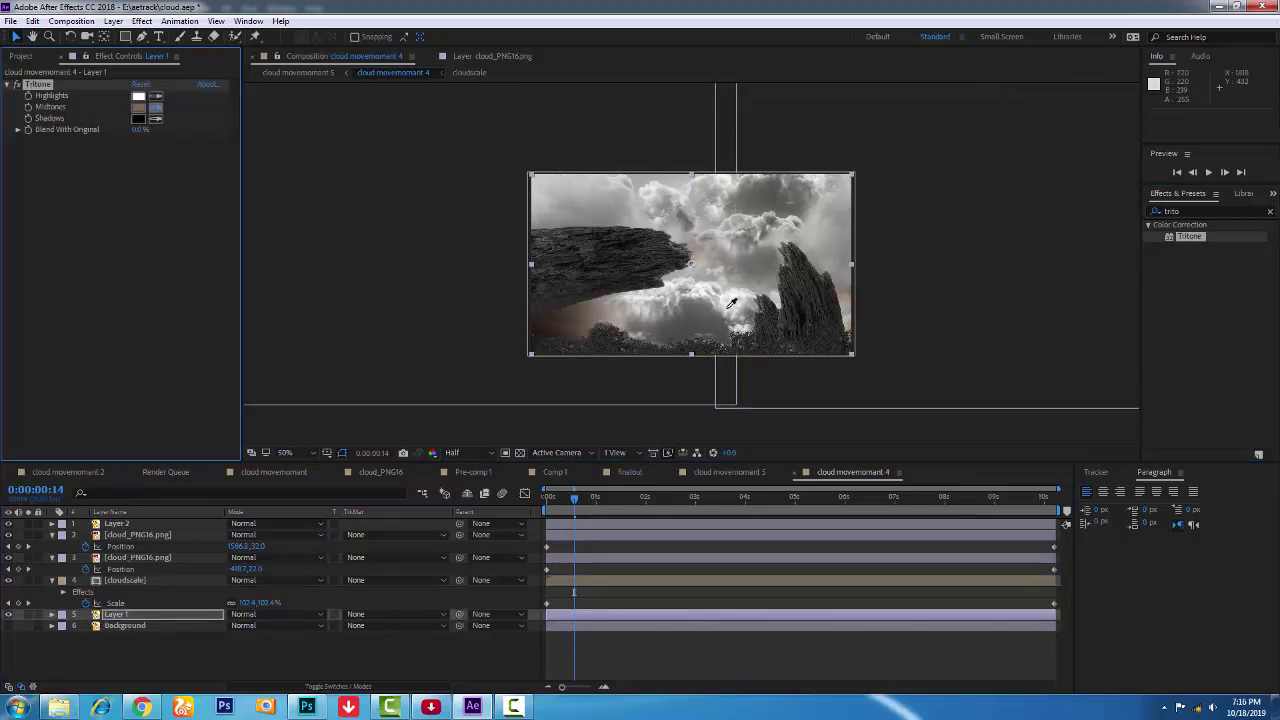
pyautogui.click(738, 244)
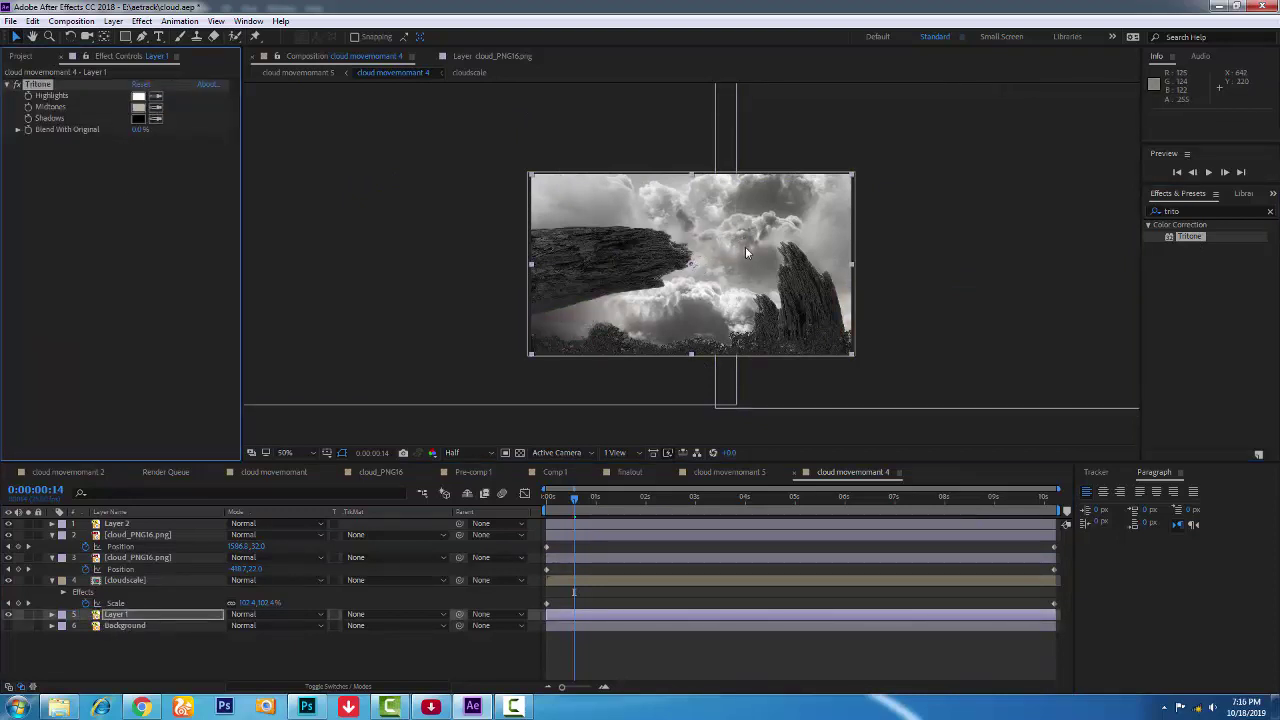
pyautogui.moveTo(563, 505); pyautogui.dragTo(808, 514)
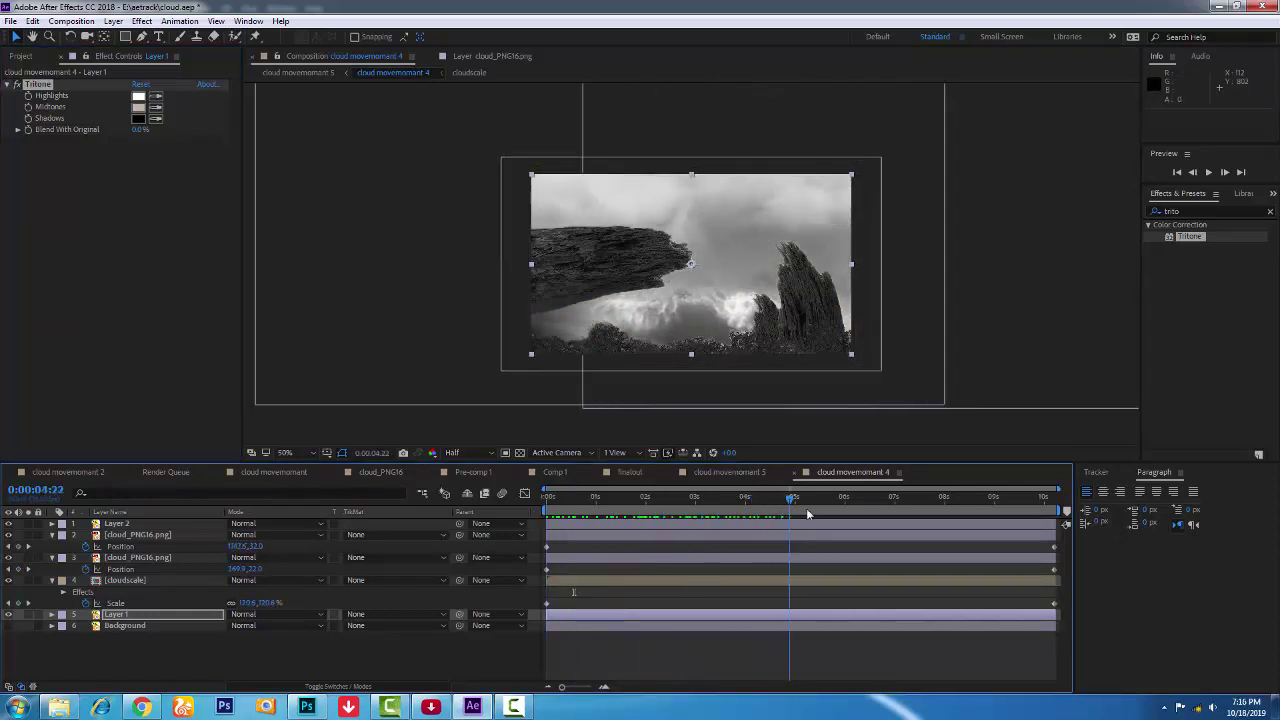
# Preview, stop at 1 second, then duplicate cloud_PNG16.png and place the copy above Layer 2.
pyautogui.moveTo(808, 514)
pyautogui.mouseDown()
pyautogui.moveTo(543, 525)
pyautogui.moveTo(996, 521)
pyautogui.moveTo(508, 539)
pyautogui.mouseUp()
pyautogui.press('space')
pyautogui.press('space')
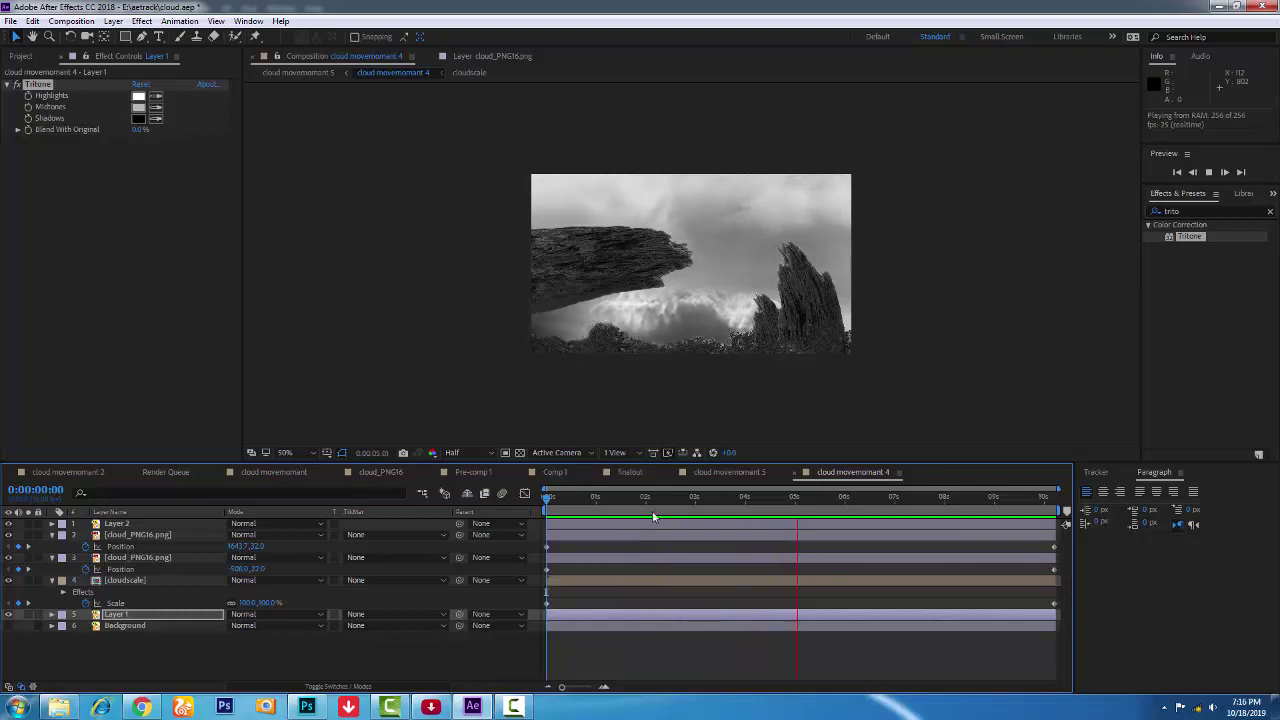
pyautogui.click(595, 496)
pyautogui.click(116, 523)
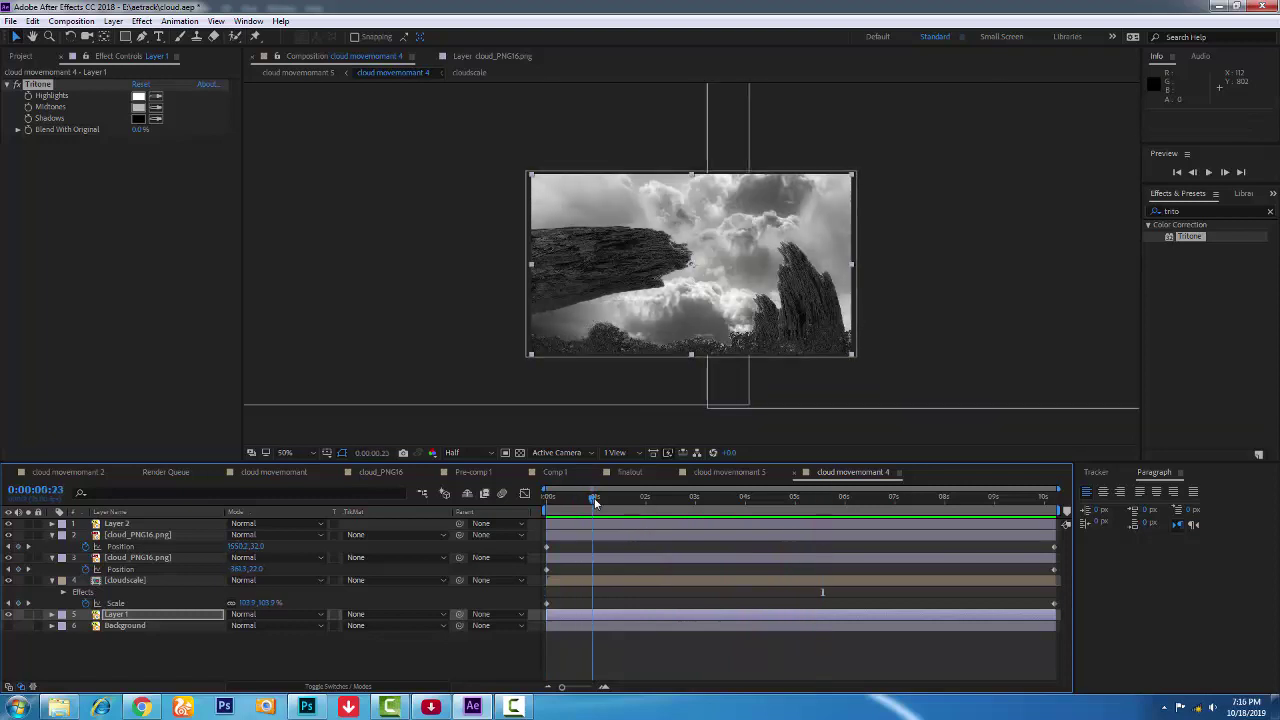
pyautogui.click(133, 535)
pyautogui.hotkey('ctrl', 'd')
pyautogui.moveTo(144, 541); pyautogui.dragTo(152, 522)
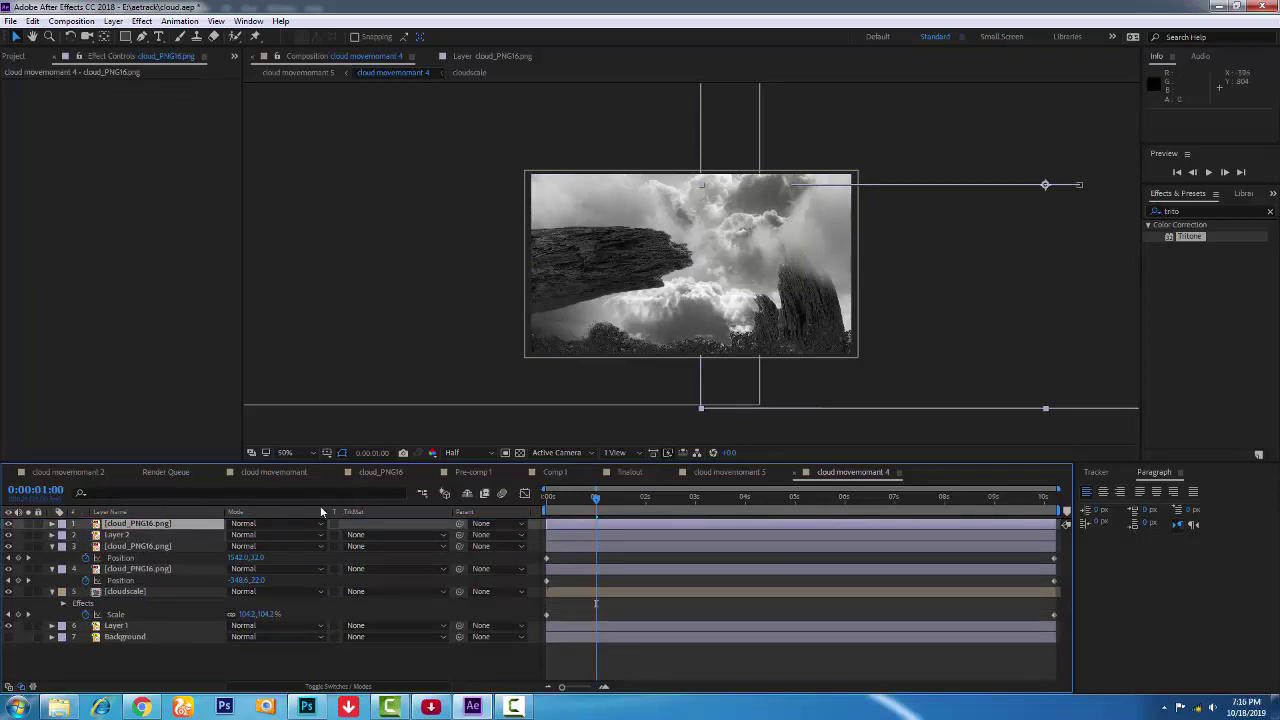
# Reset the top cloud copy's Position, move it lower left, and keyframe it at 0:00:00:16.
pyautogui.press('p')
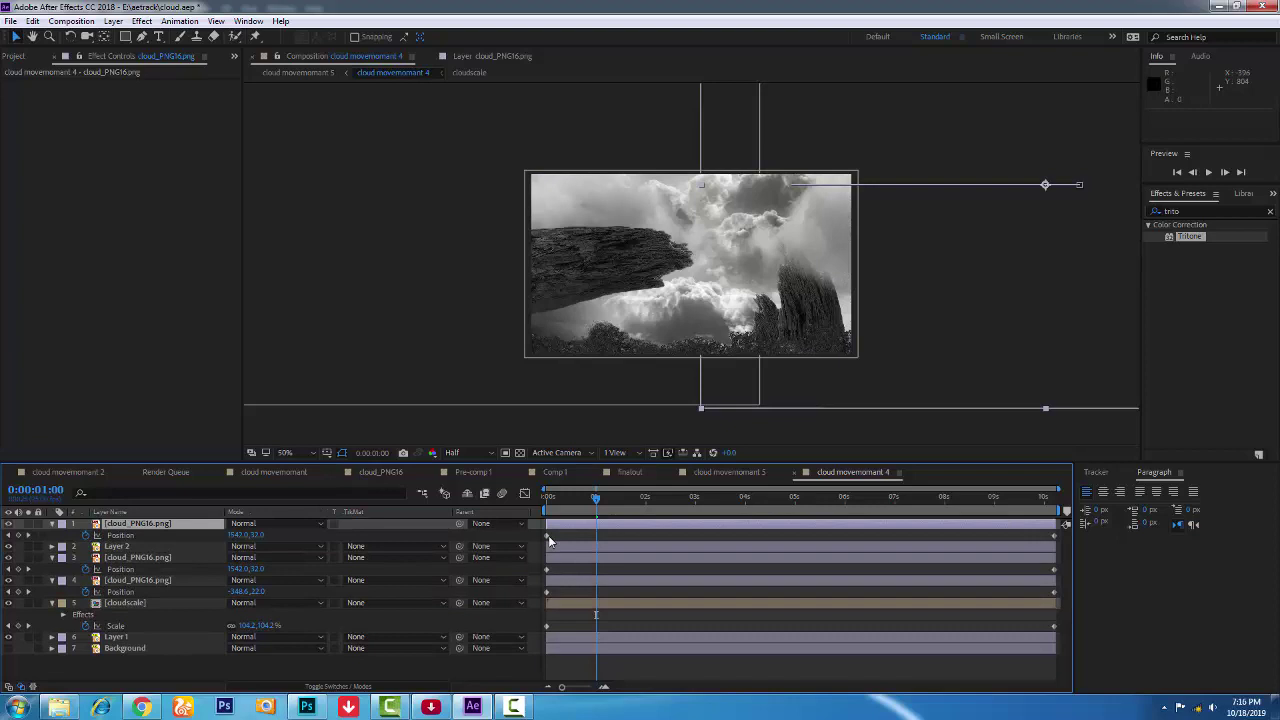
pyautogui.click(85, 535)
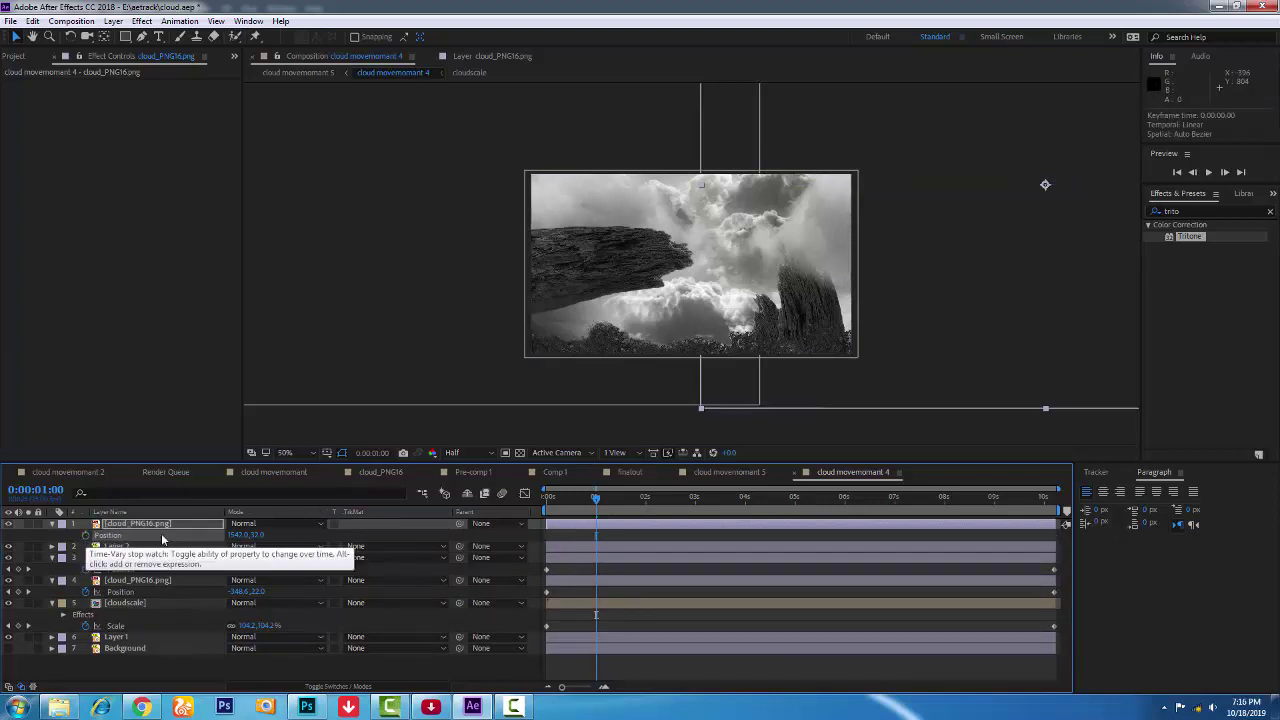
pyautogui.moveTo(838, 252); pyautogui.dragTo(535, 406)
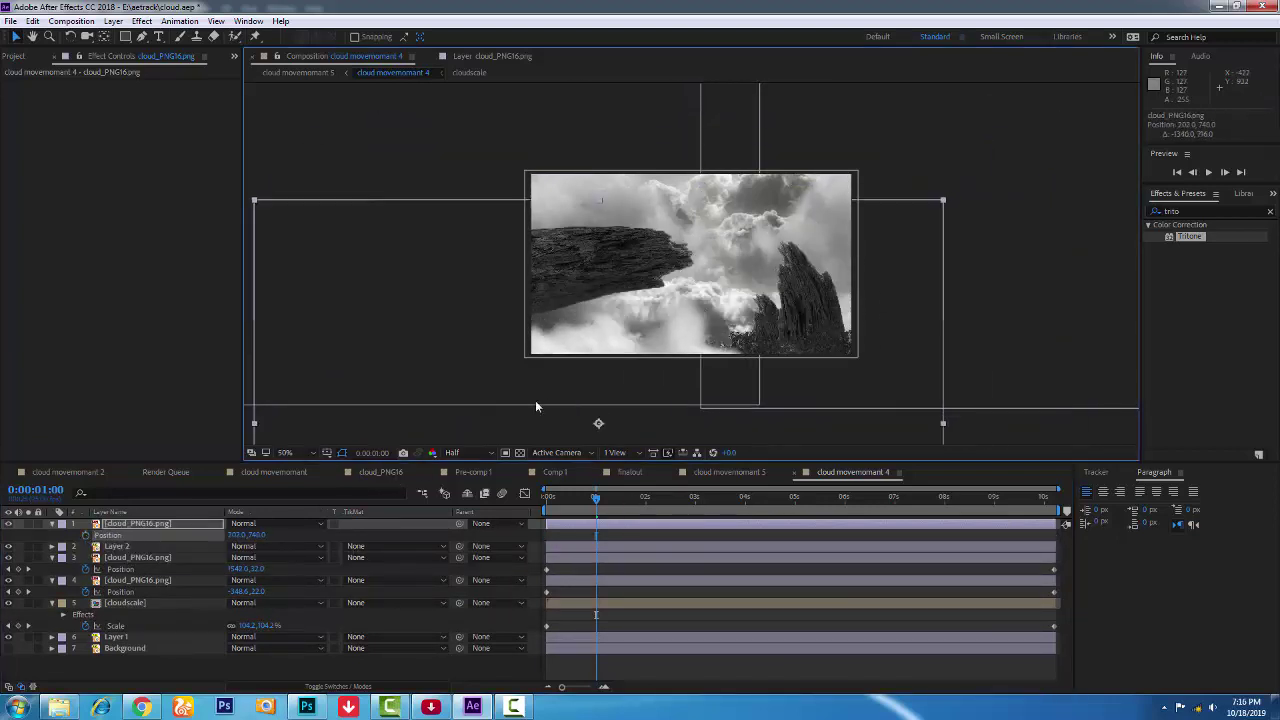
pyautogui.moveTo(675, 361); pyautogui.dragTo(694, 358)
pyautogui.click(177, 526)
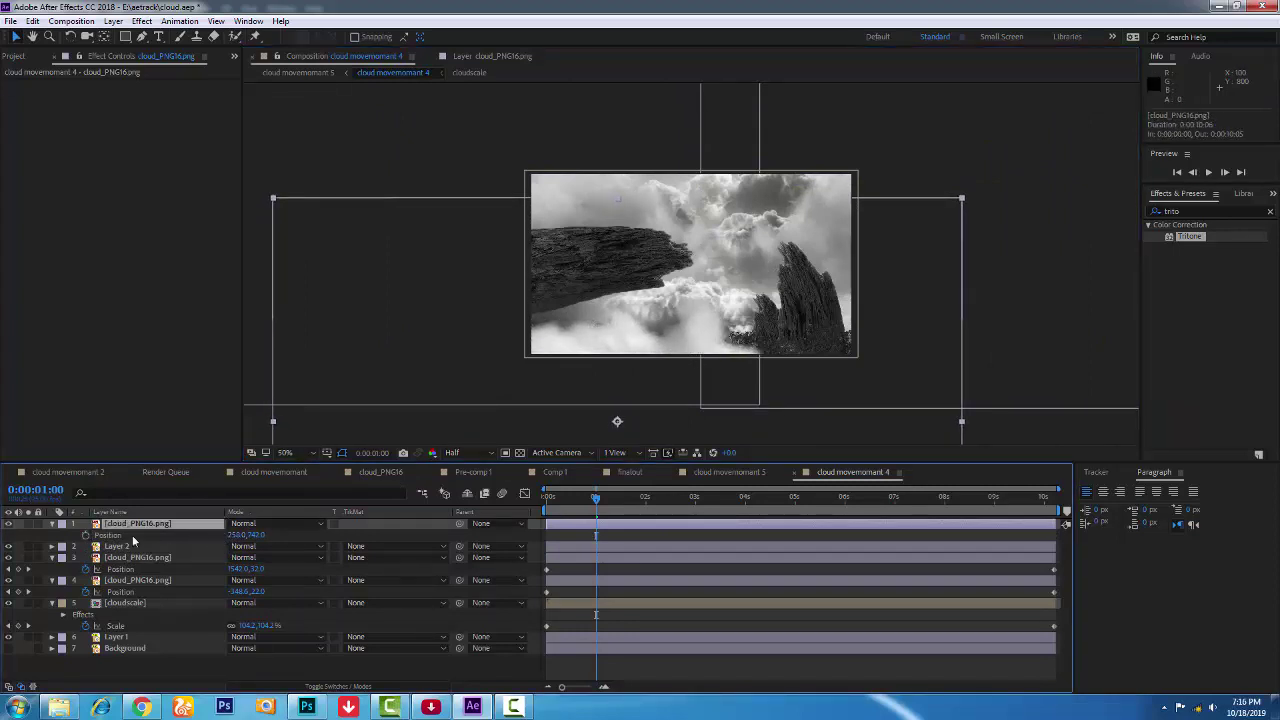
pyautogui.click(85, 535)
pyautogui.moveTo(591, 539); pyautogui.dragTo(545, 548)
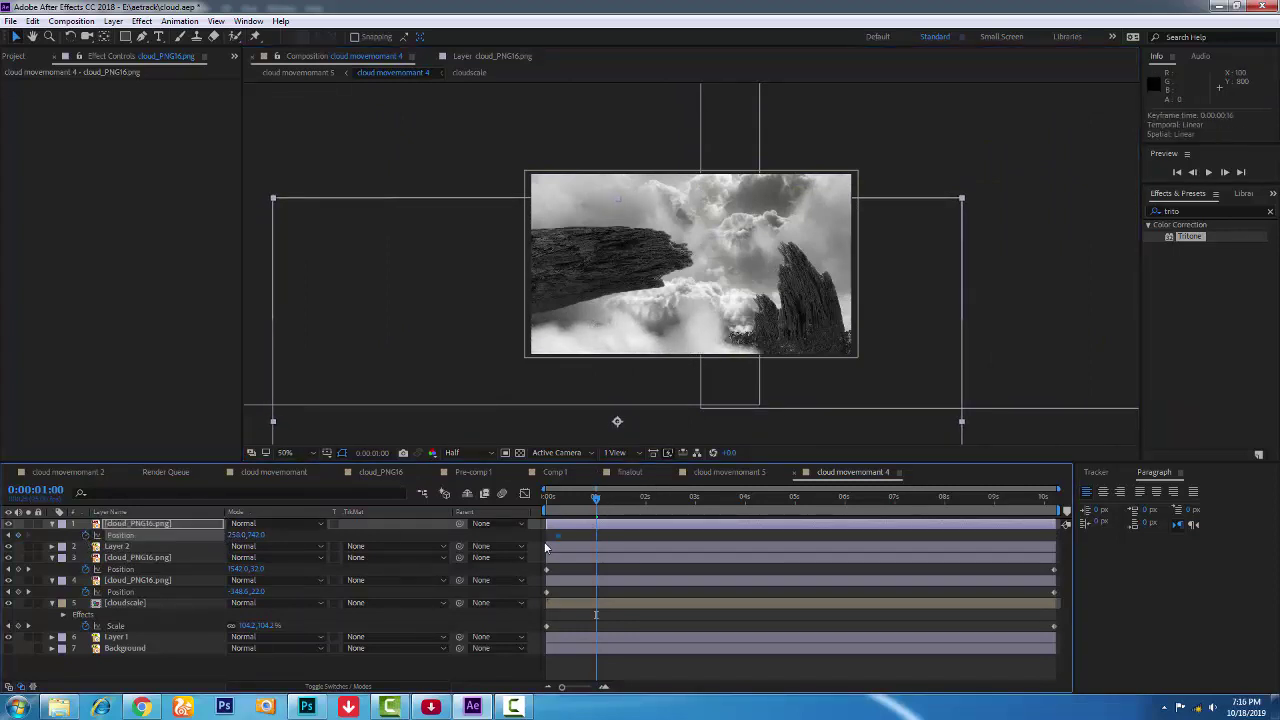
# Slide the cloud copy far right at the comp's end and lower its start position slightly.
pyautogui.moveTo(596, 497)
pyautogui.mouseDown()
pyautogui.moveTo(1045, 497)
pyautogui.moveTo(1060, 527)
pyautogui.mouseUp()
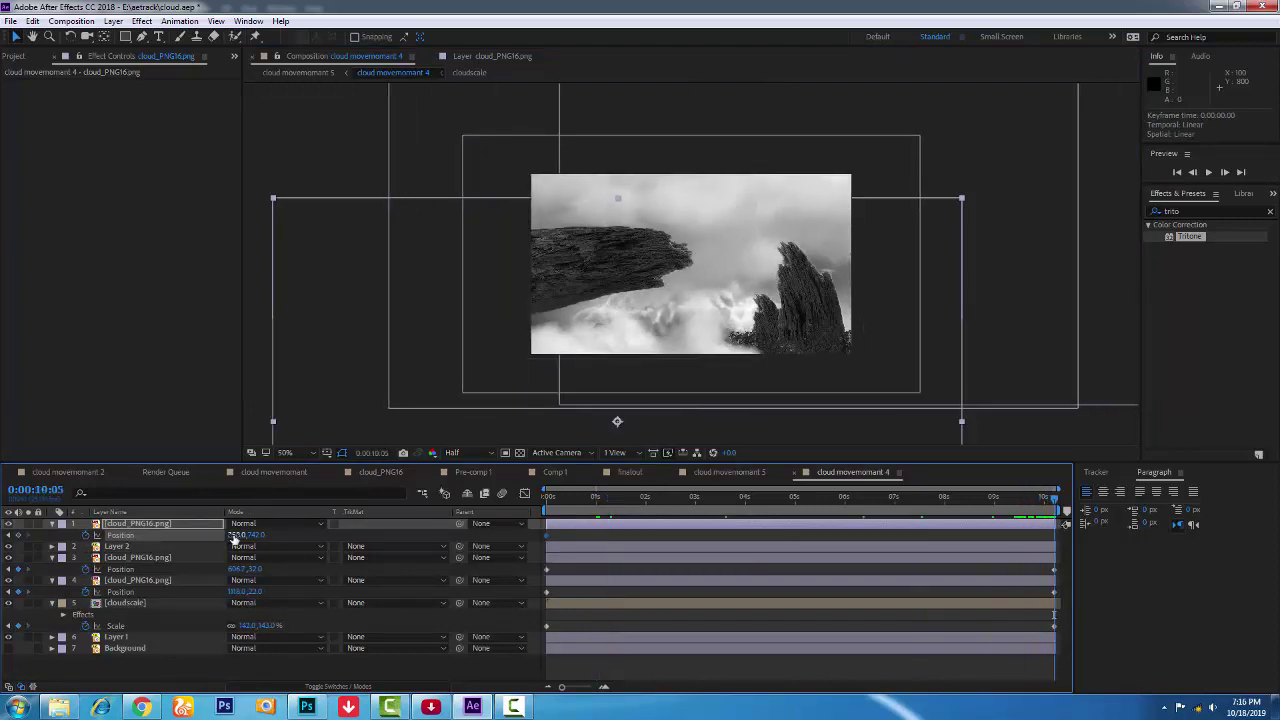
pyautogui.moveTo(233, 538); pyautogui.dragTo(1158, 706)
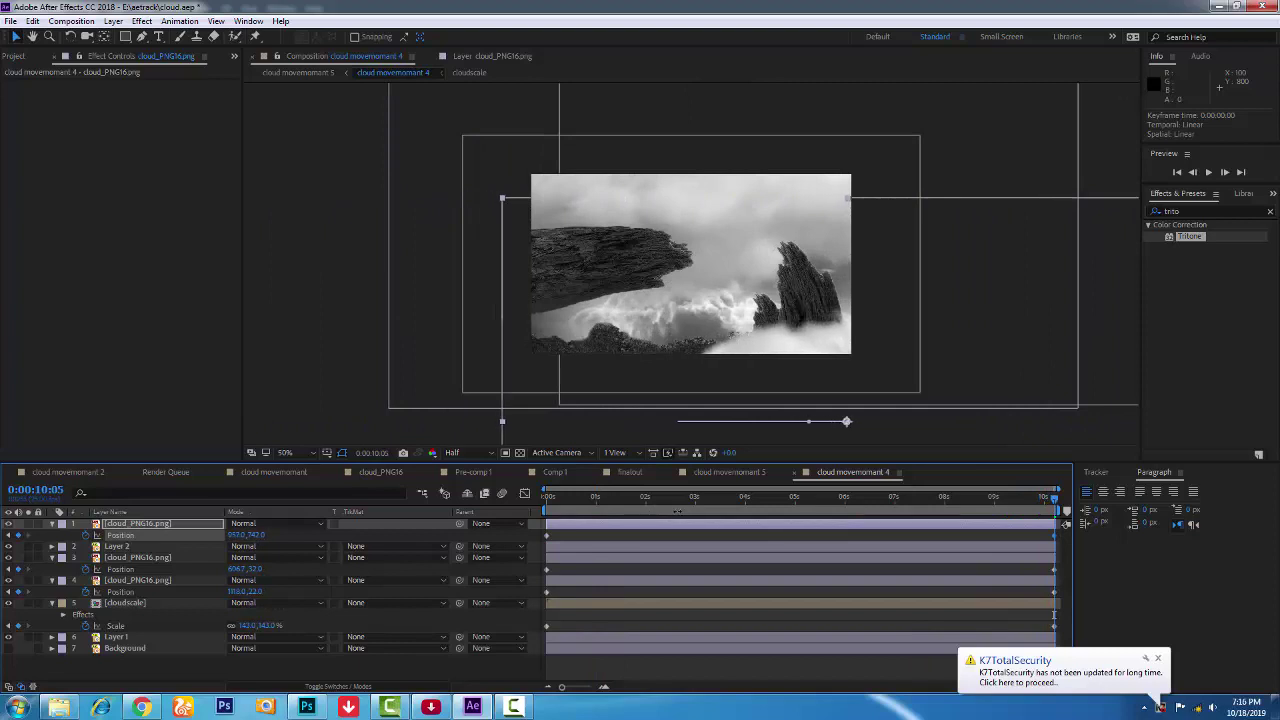
pyautogui.click(777, 497)
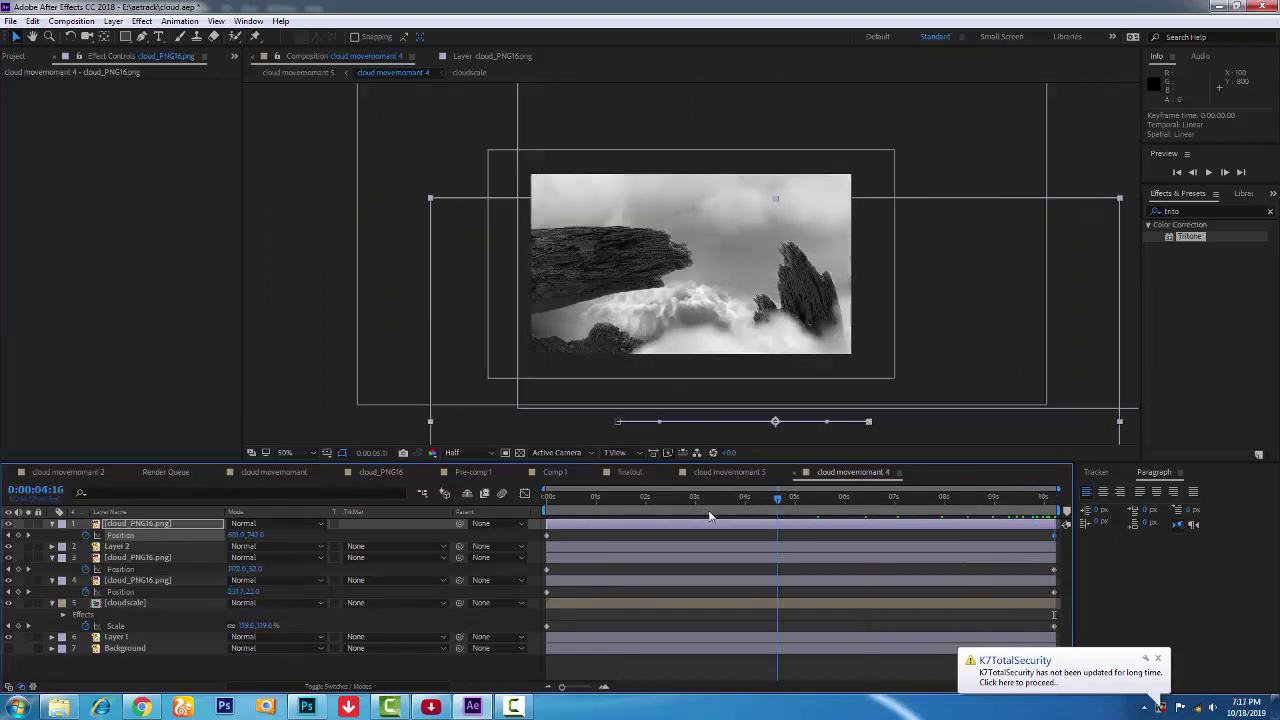
pyautogui.press('Home')
pyautogui.moveTo(602, 358); pyautogui.dragTo(602, 373)
pyautogui.moveTo(575, 497)
pyautogui.mouseDown()
pyautogui.moveTo(900, 521)
pyautogui.moveTo(1062, 549)
pyautogui.mouseUp()
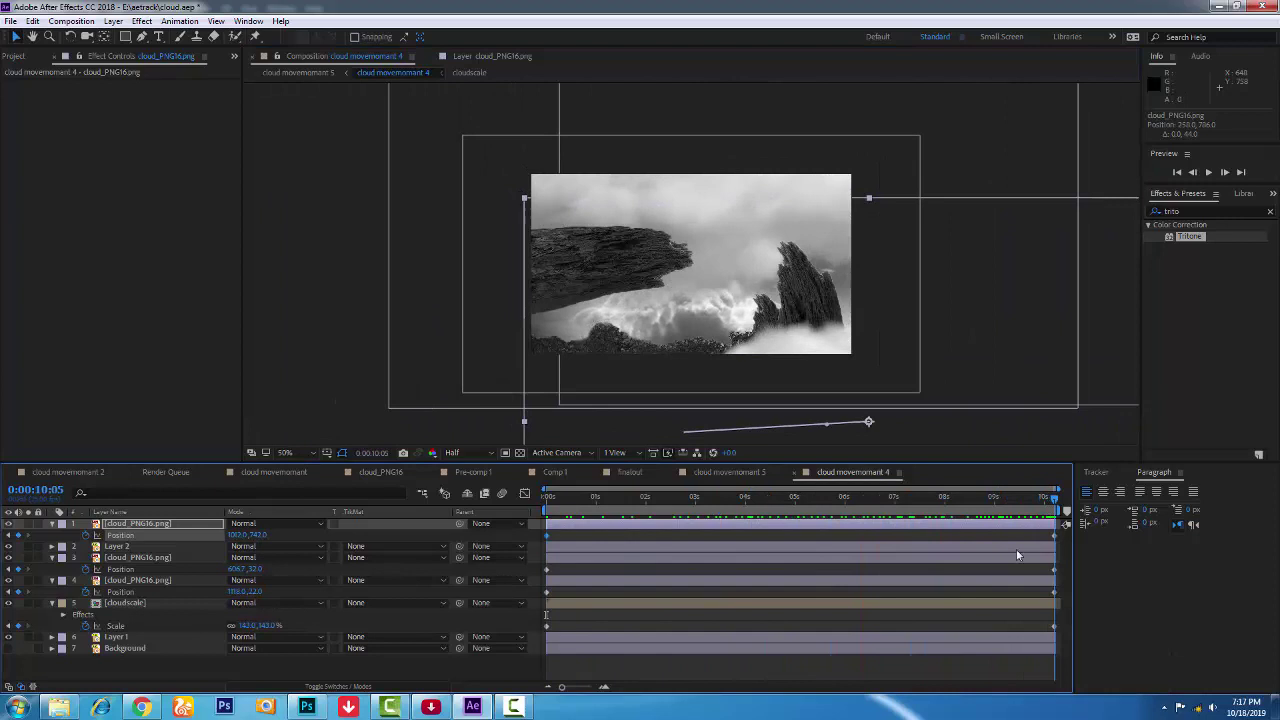
# Preview the drift, park at 0:00:07:18, and collapse every expanded layer's properties.
pyautogui.press('space')
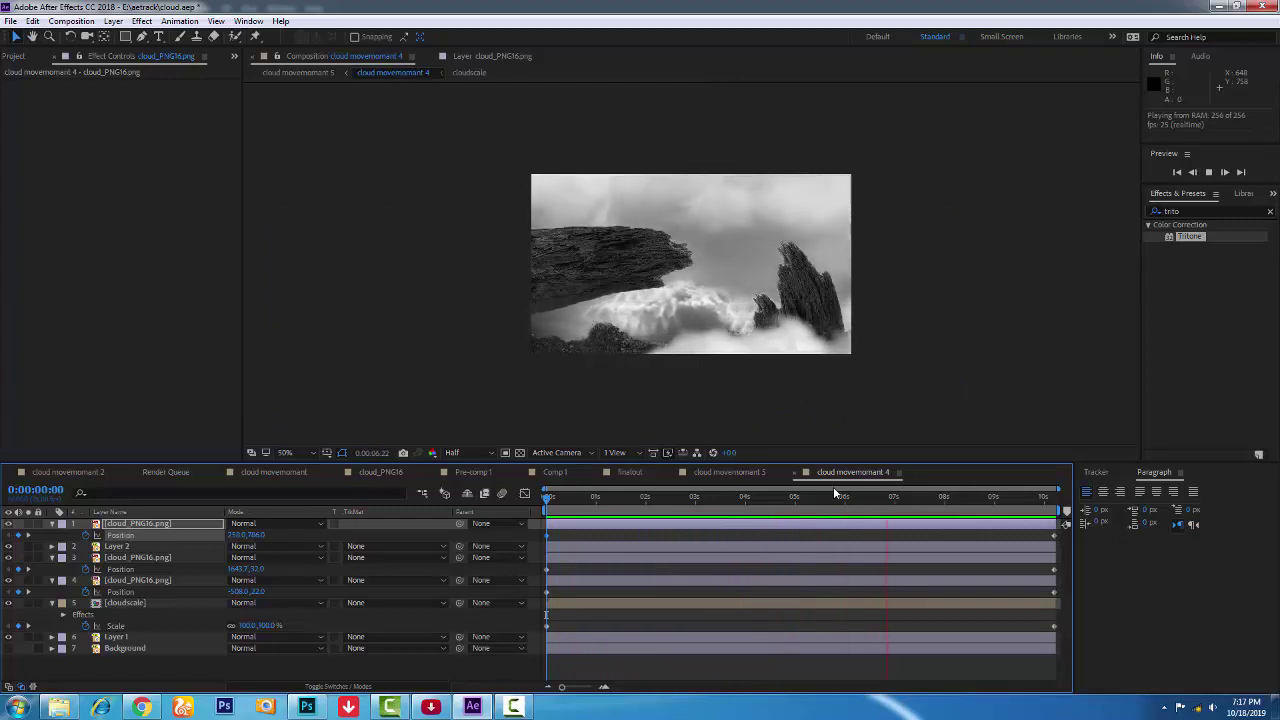
pyautogui.press('space')
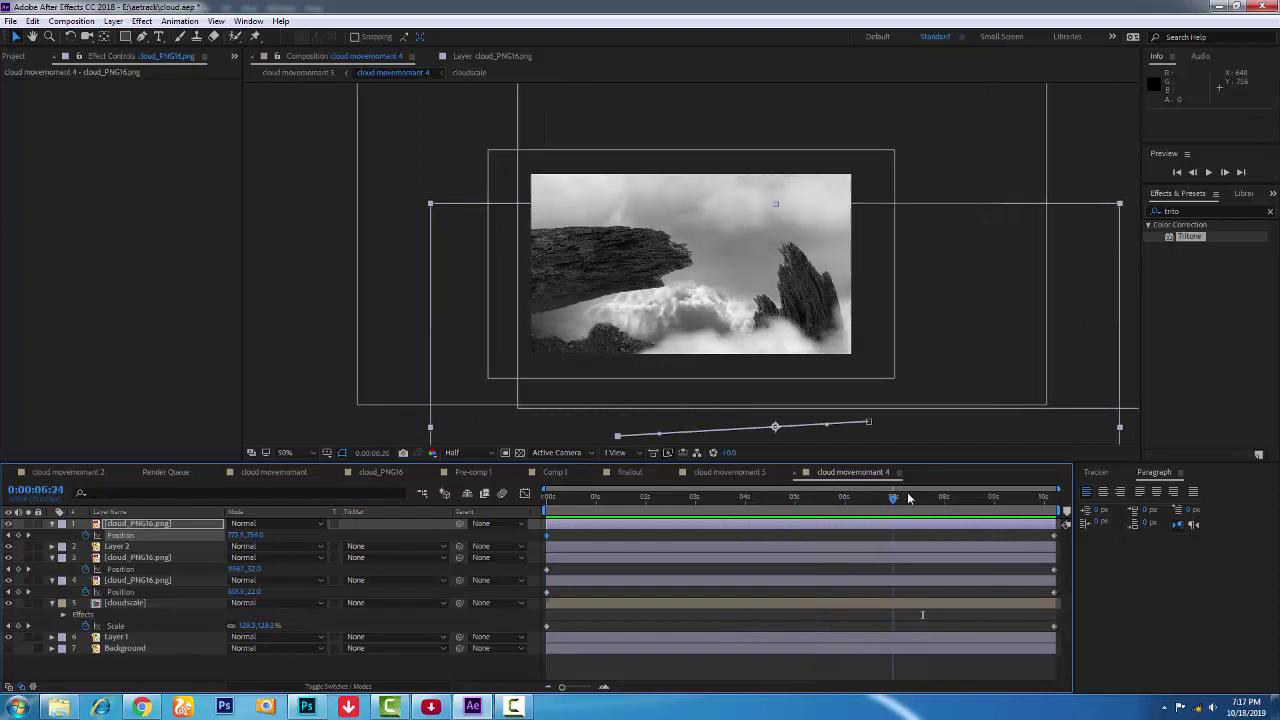
pyautogui.moveTo(908, 497); pyautogui.dragTo(930, 497)
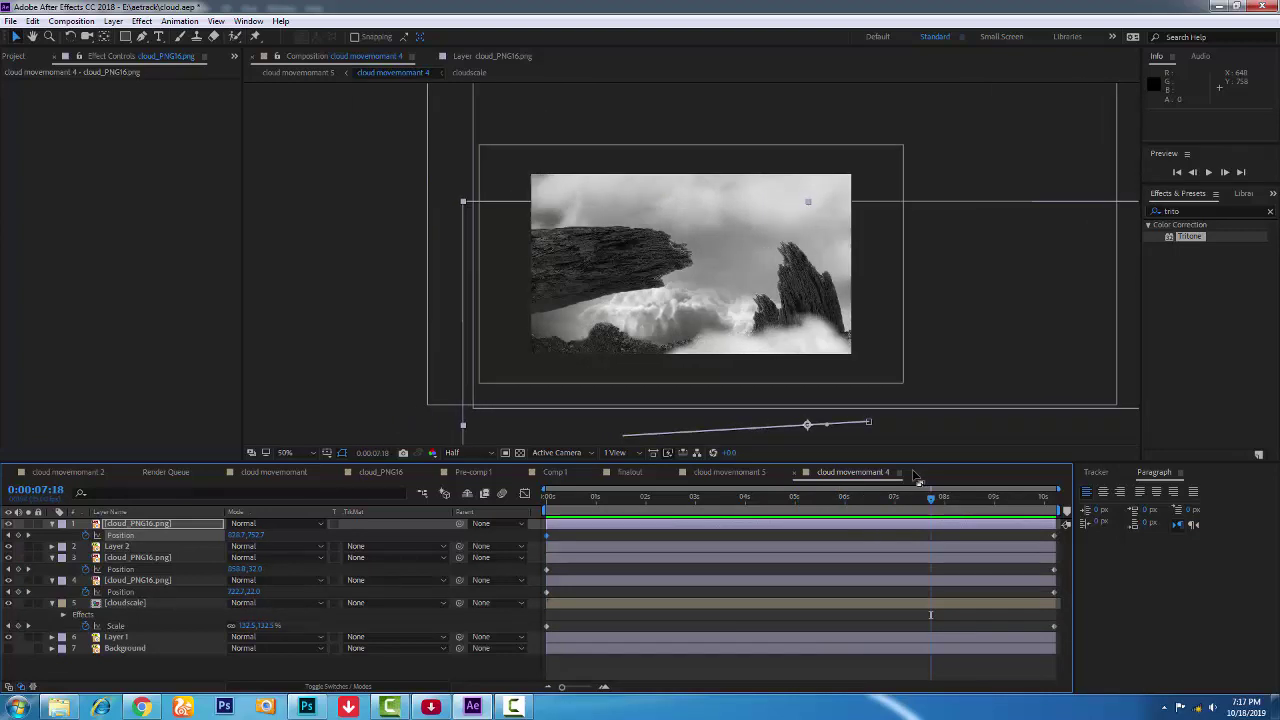
pyautogui.click(52, 524)
pyautogui.click(53, 536)
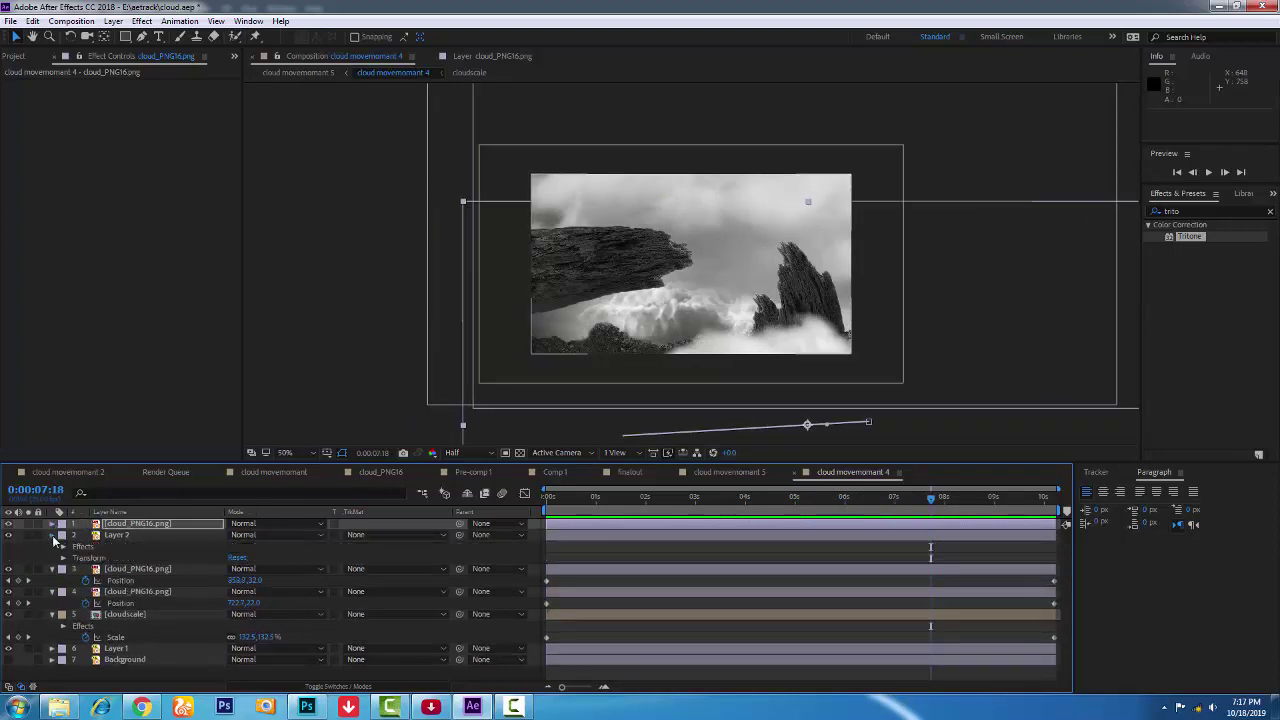
pyautogui.click(53, 535)
pyautogui.click(52, 546)
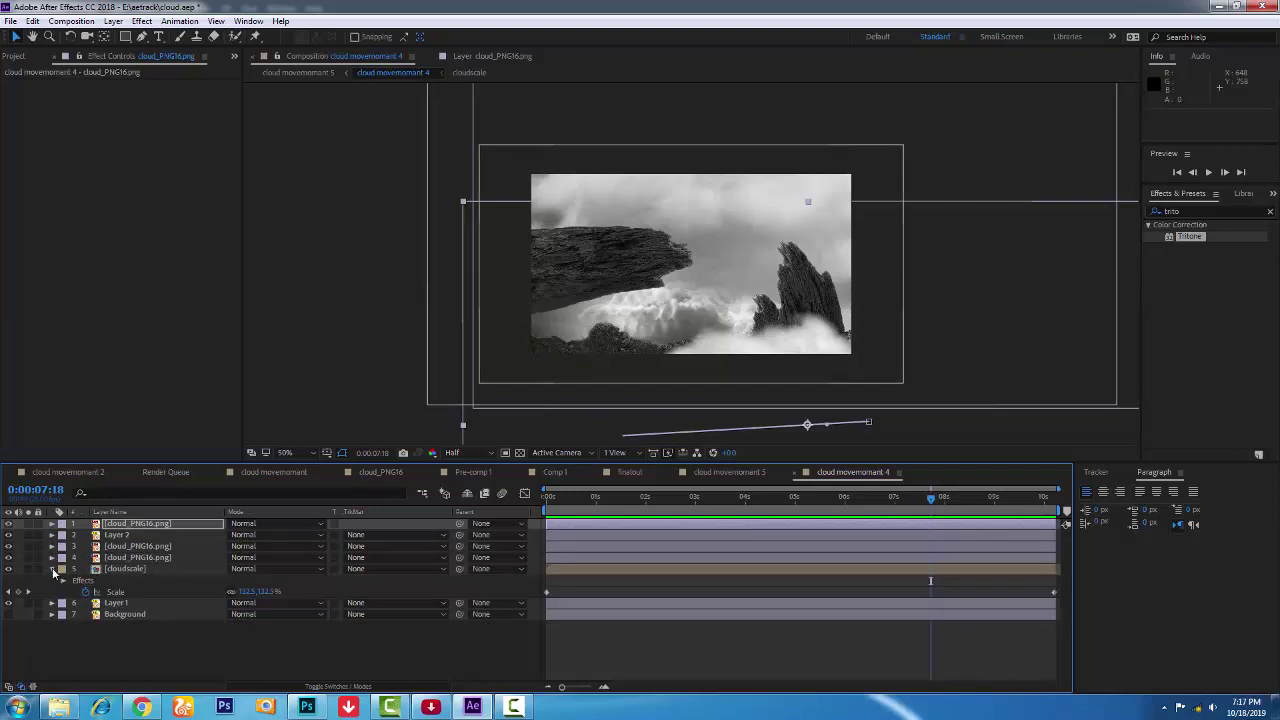
pyautogui.click(53, 569)
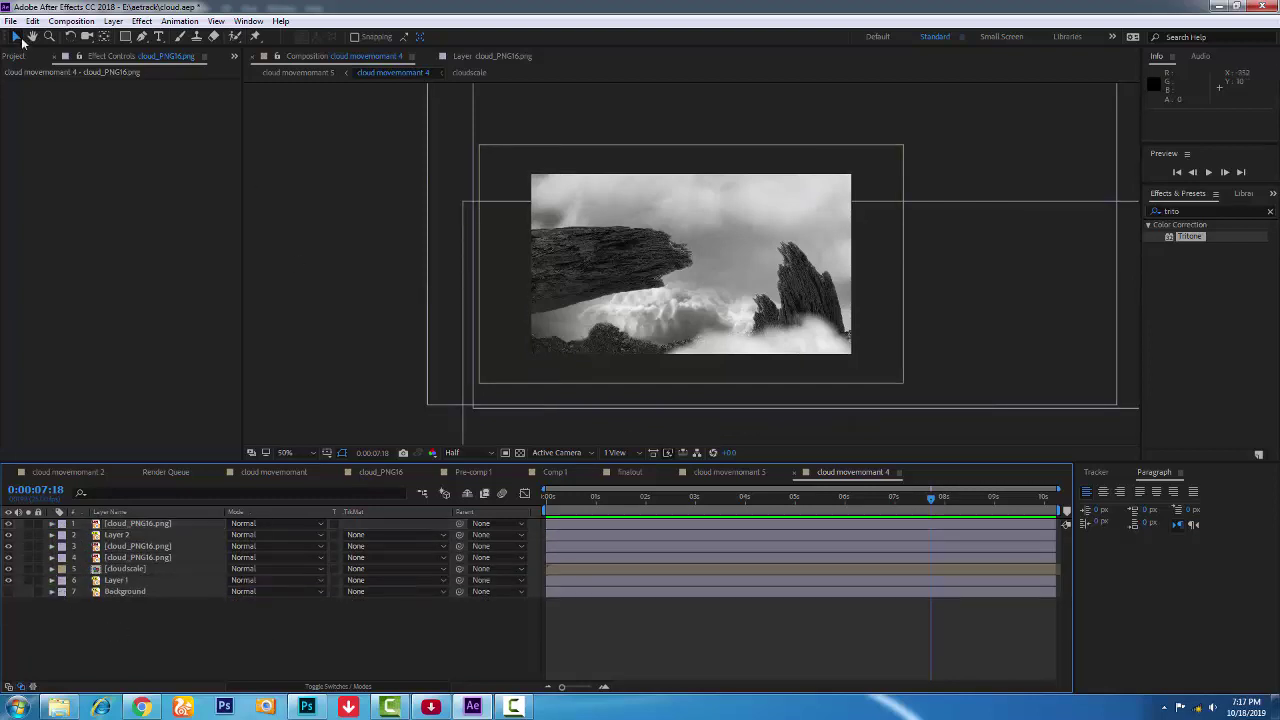
pyautogui.click(25, 58)
# Drag Fog_01.mov into the timeline as the new top layer and return to frame 0.
pyautogui.moveTo(45, 214); pyautogui.dragTo(116, 537)
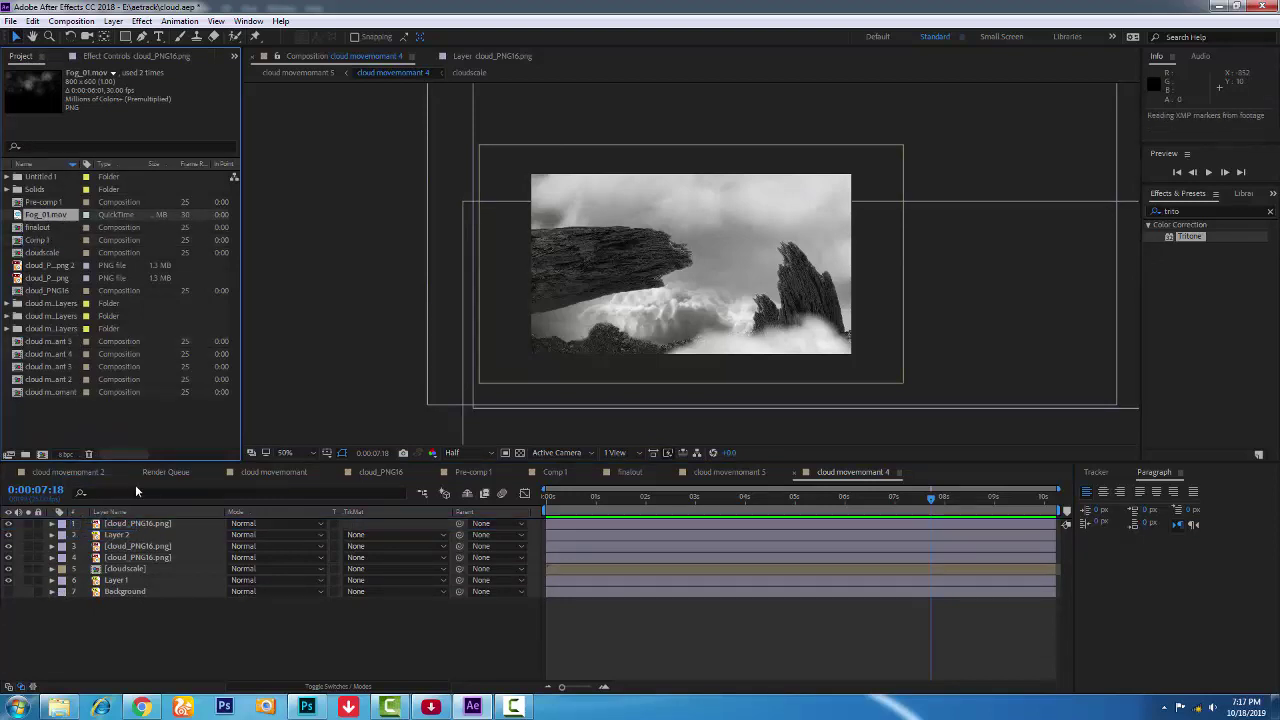
pyautogui.moveTo(116, 537); pyautogui.dragTo(110, 521)
pyautogui.moveTo(581, 498)
pyautogui.mouseDown()
pyautogui.moveTo(758, 498)
pyautogui.moveTo(548, 497)
pyautogui.mouseUp()
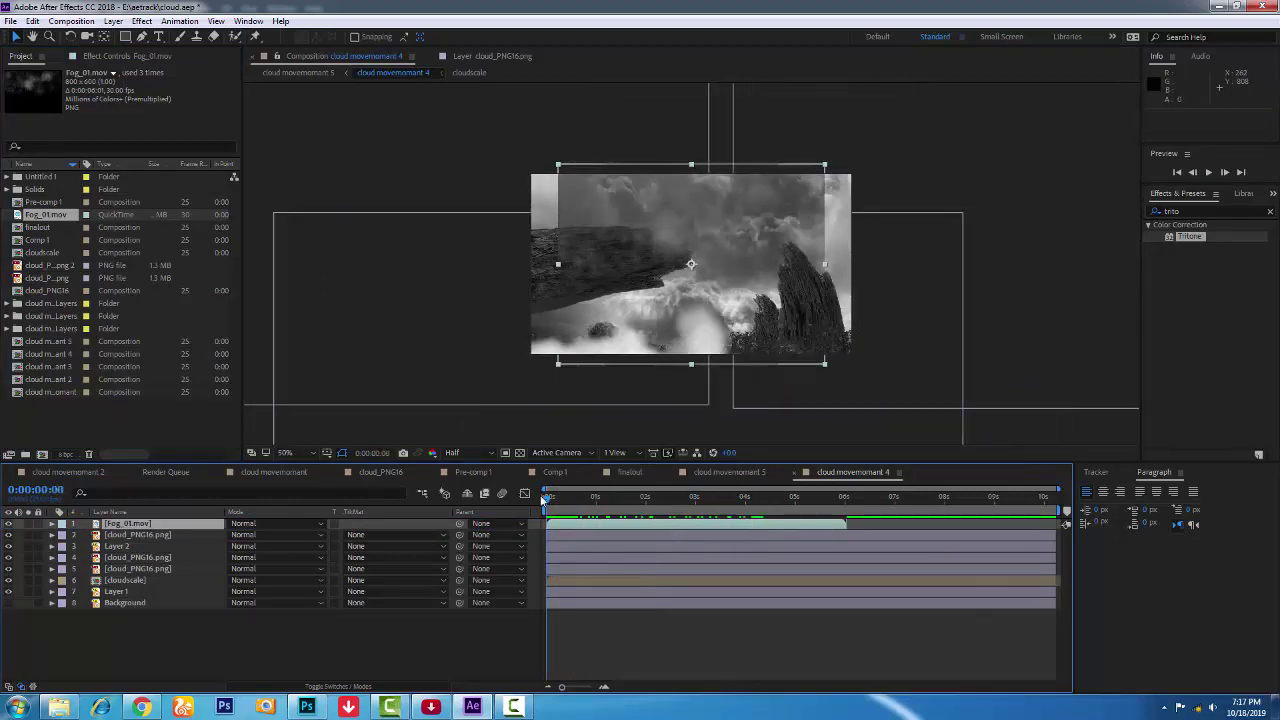
# Play Fog_01.mov in the Footage viewer twice, then return to the comp at 0:00:00:21.
pyautogui.doubleClick(60, 213)
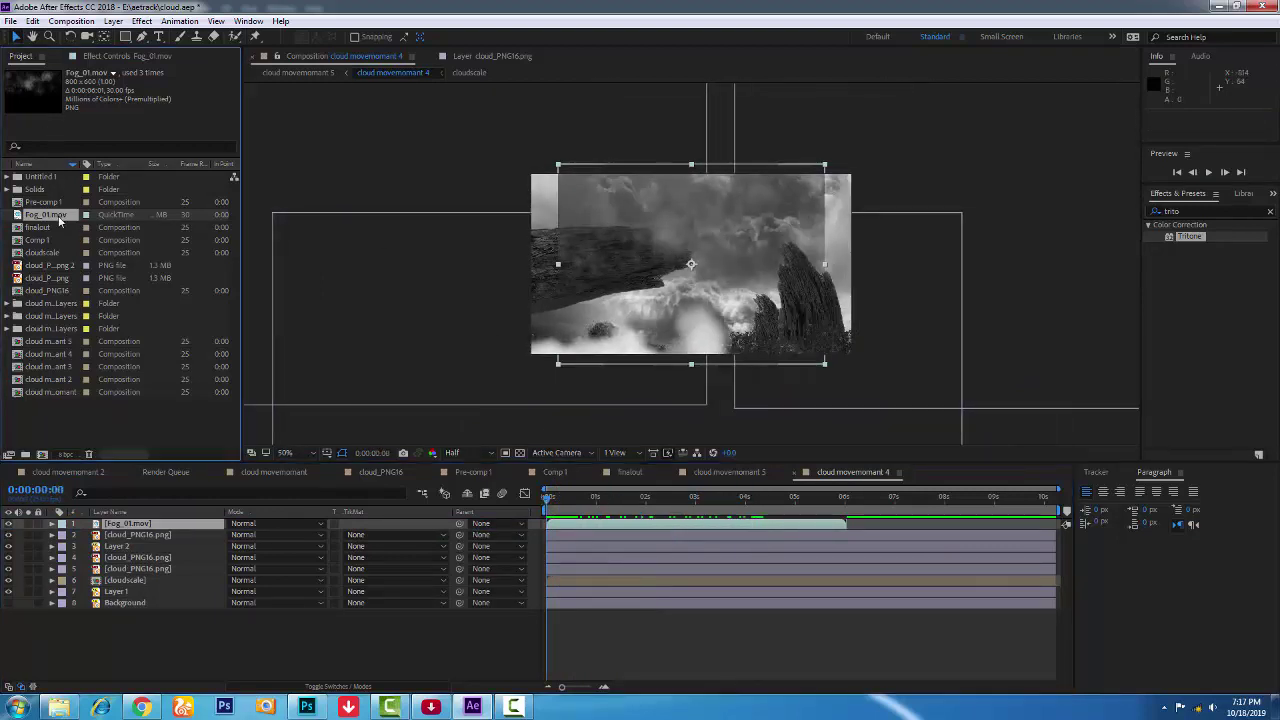
pyautogui.press('space')
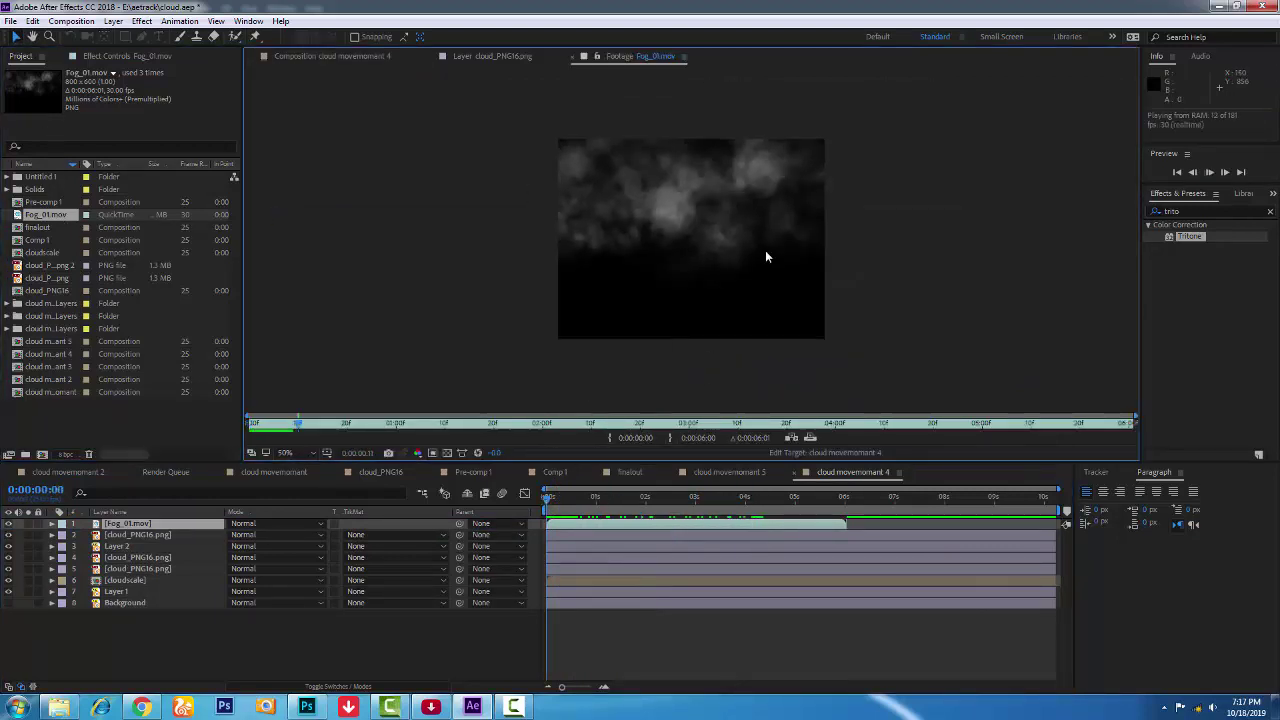
pyautogui.click(572, 491)
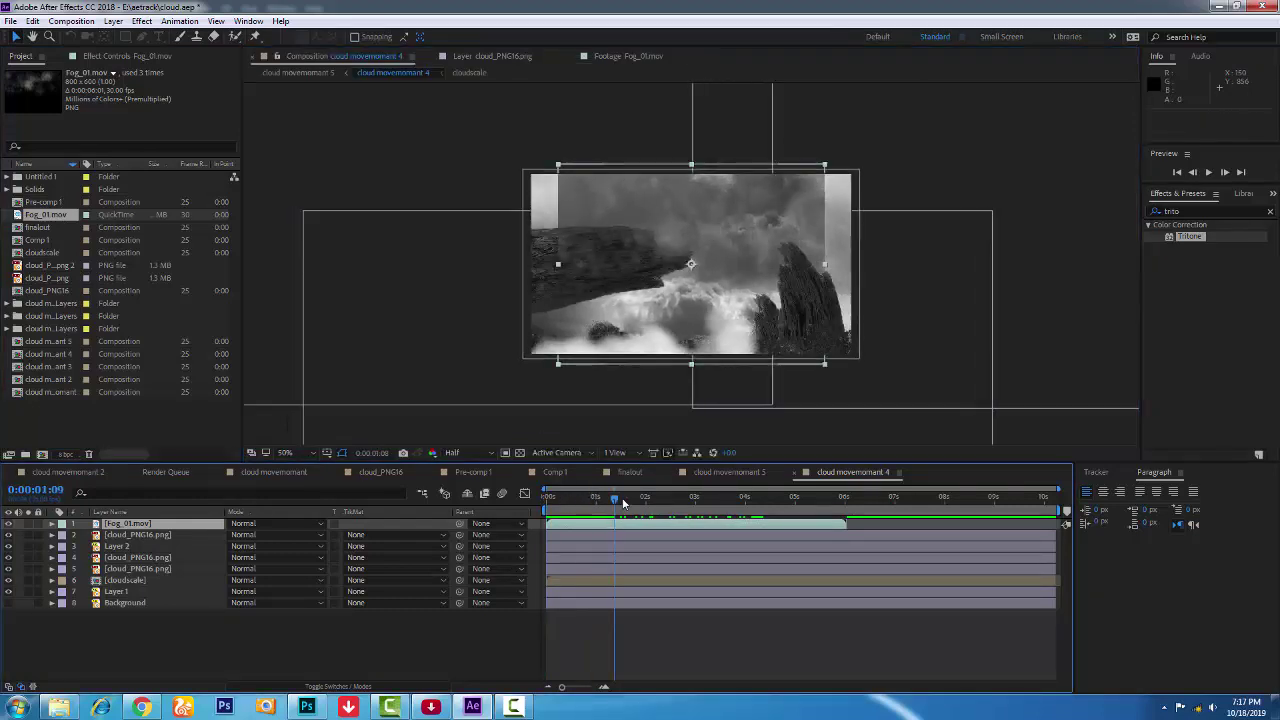
pyautogui.click(628, 56)
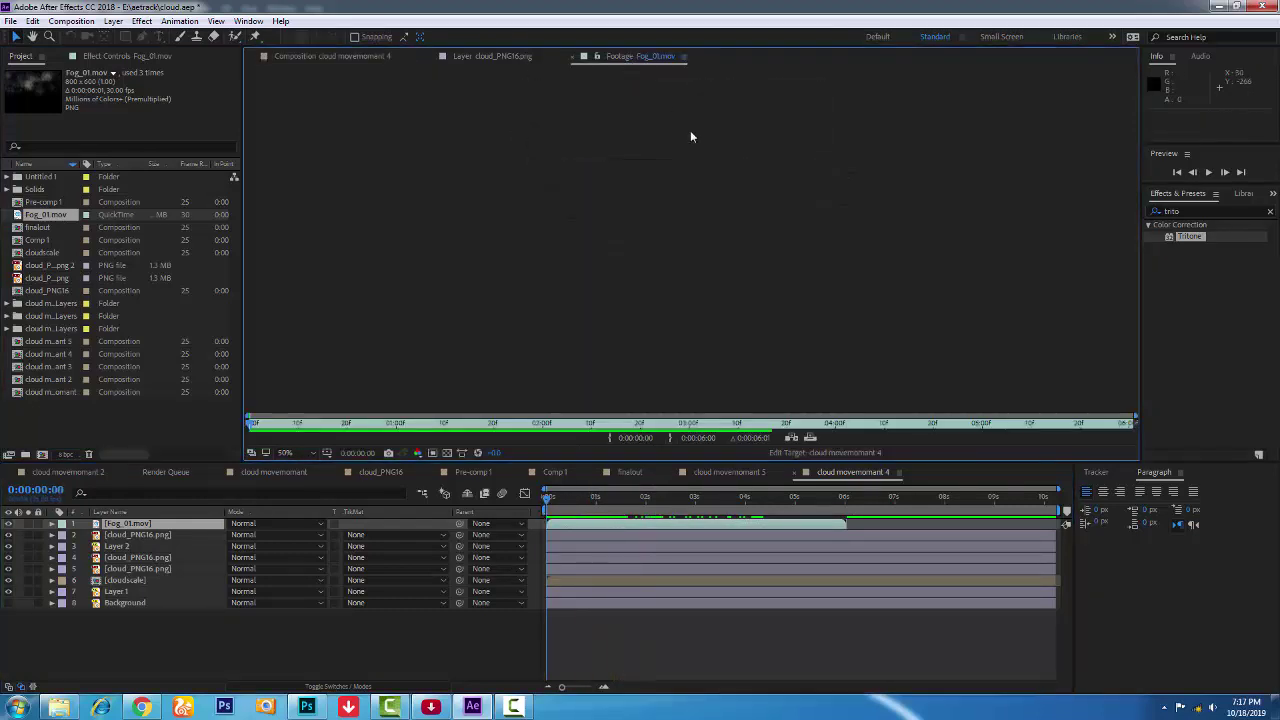
pyautogui.press('space')
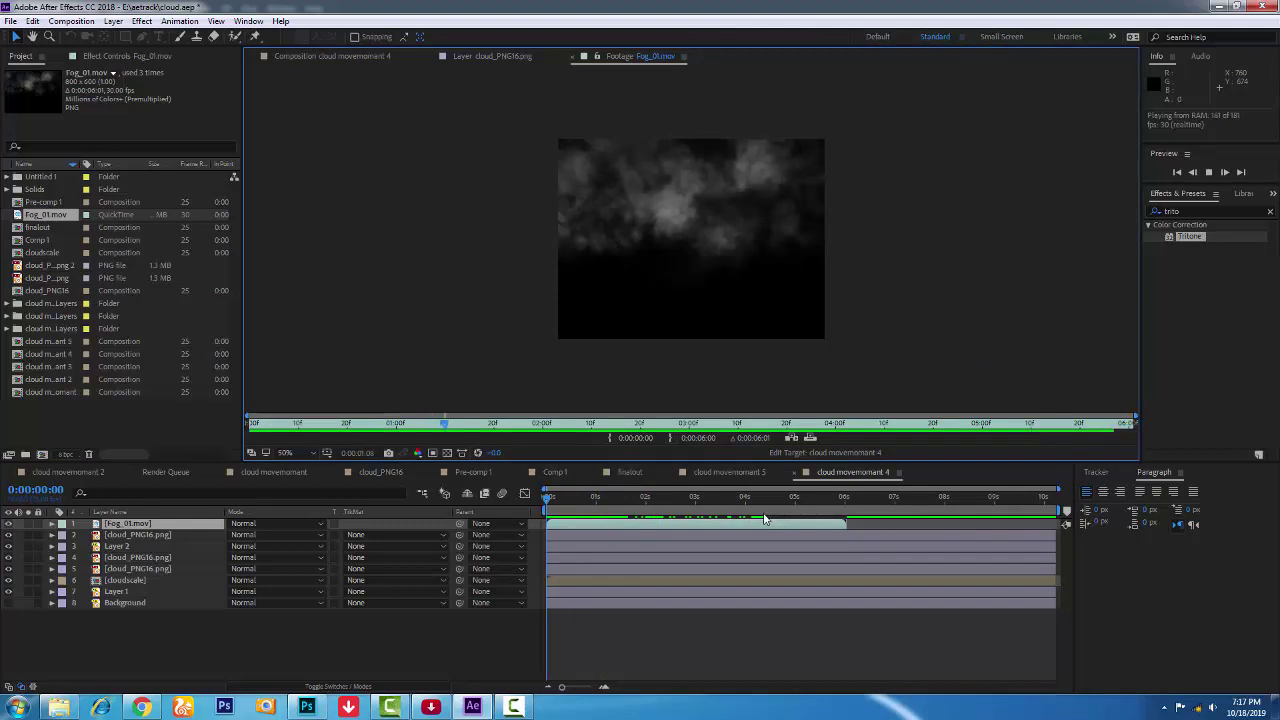
pyautogui.click(580, 498)
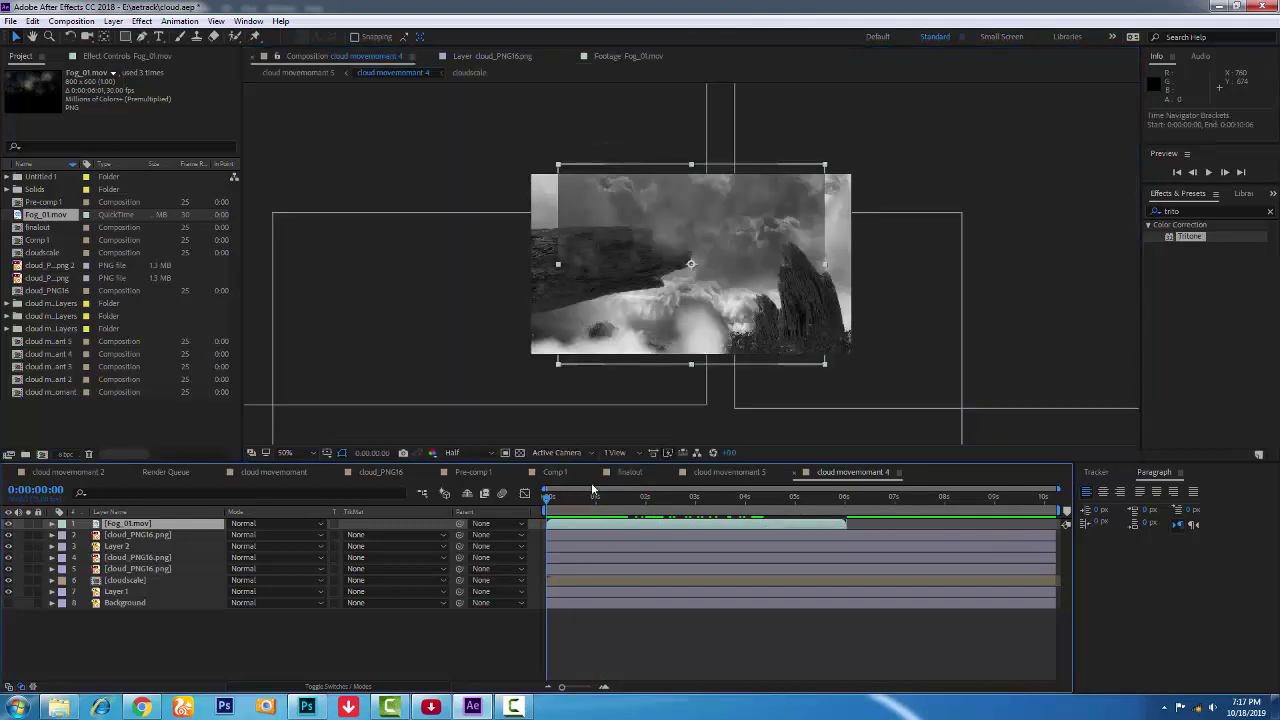
pyautogui.click(579, 509)
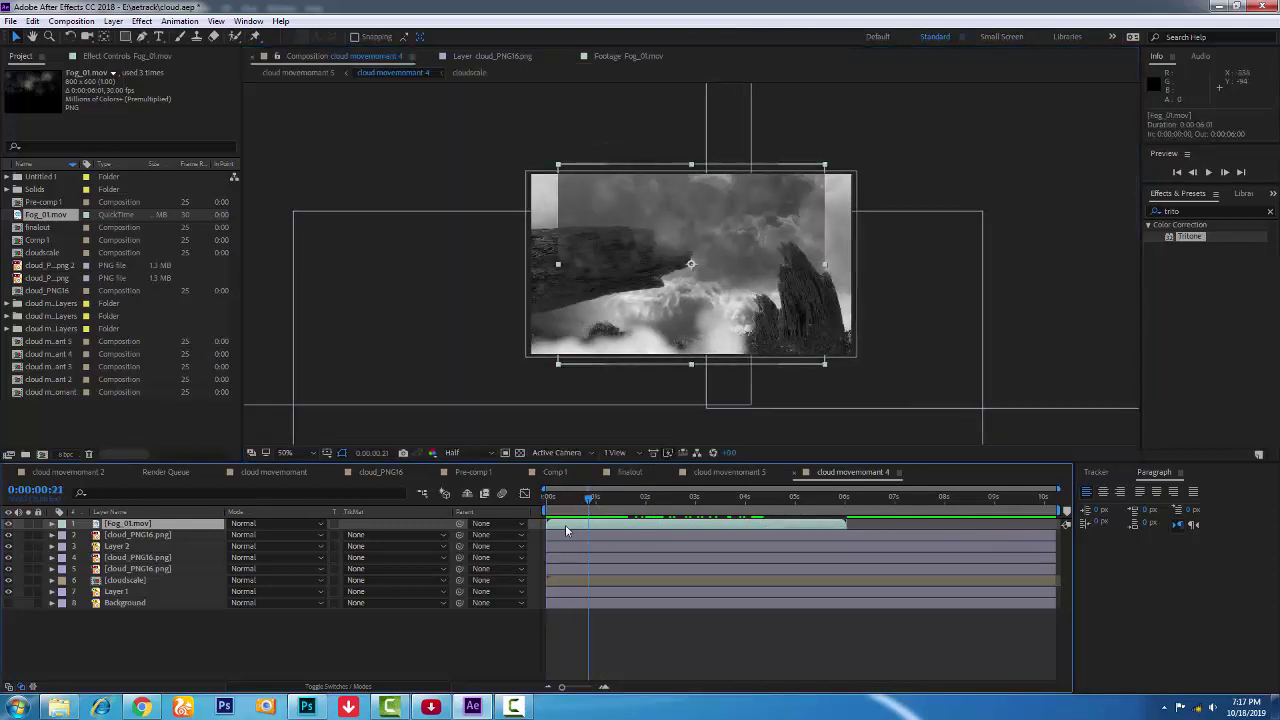
# Time-stretch Fog_01.mov so it runs to the end of the composition.
pyautogui.rightClick(566, 525)
pyautogui.moveTo(641, 216)
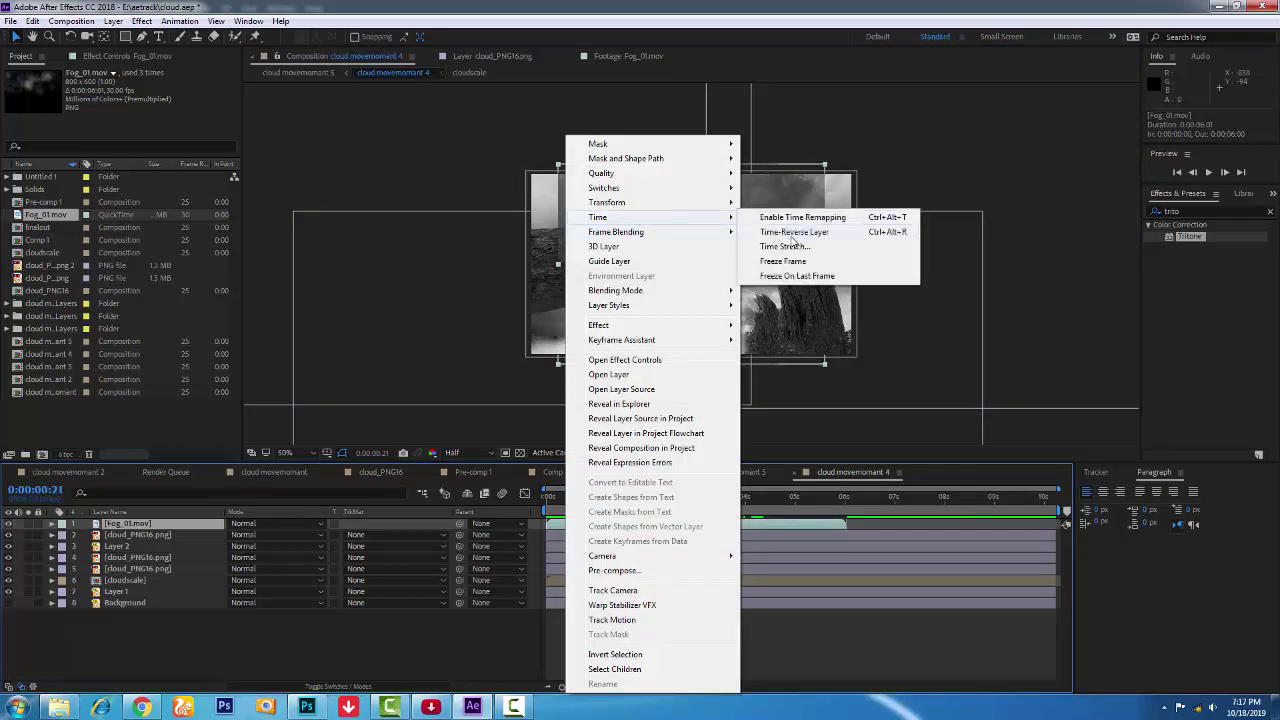
pyautogui.click(786, 246)
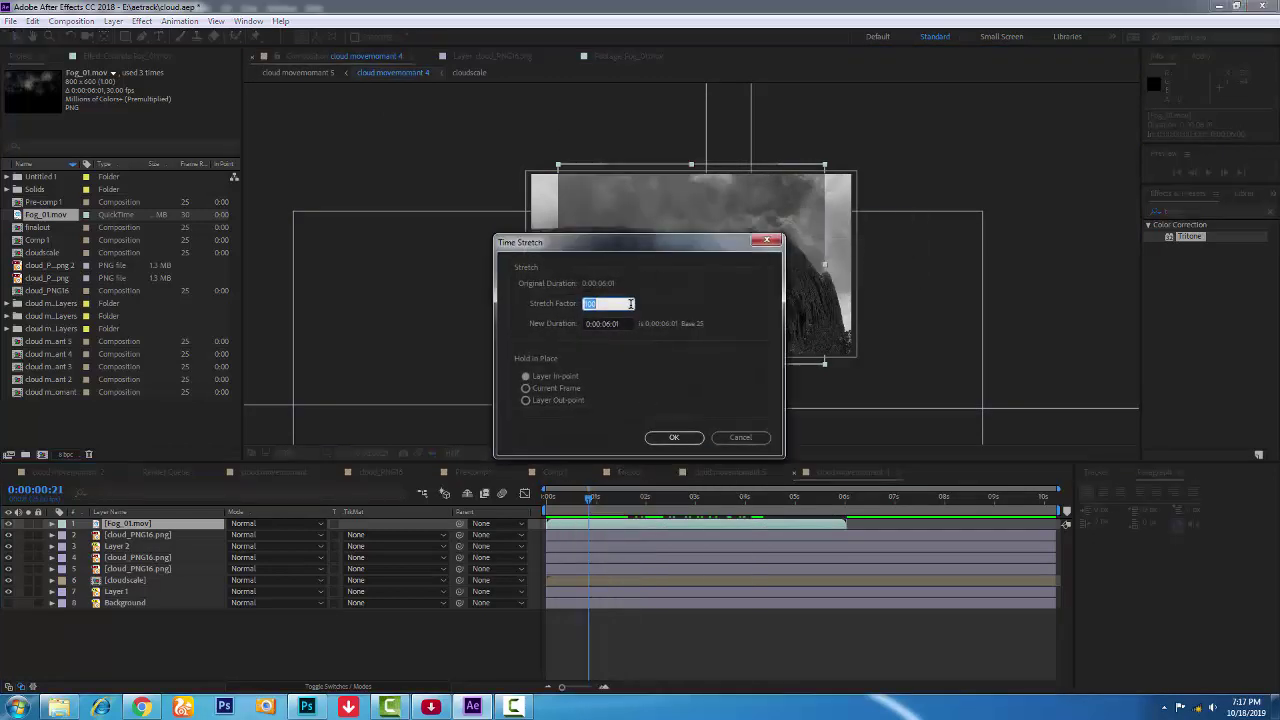
pyautogui.press('Return')
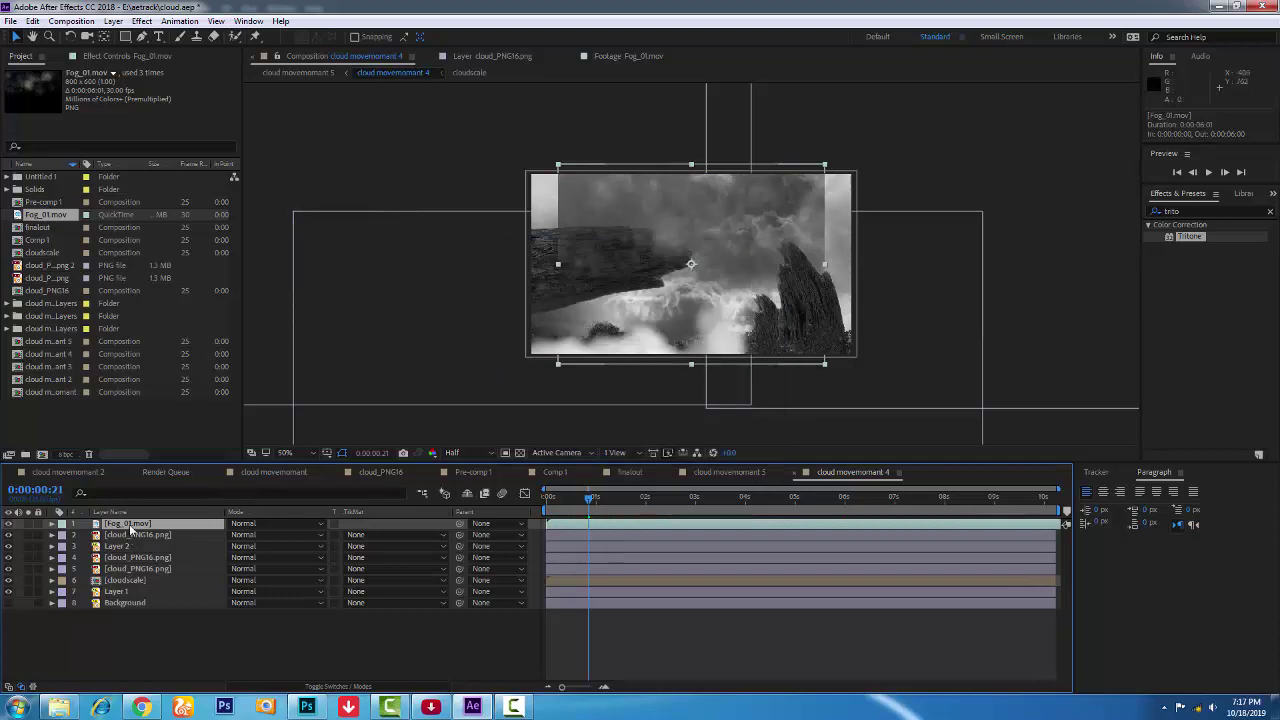
# Scale the fog layer to 142%, preview the comp, and duplicate the fog layer.
pyautogui.press('s')
pyautogui.moveTo(262, 535); pyautogui.dragTo(325, 509)
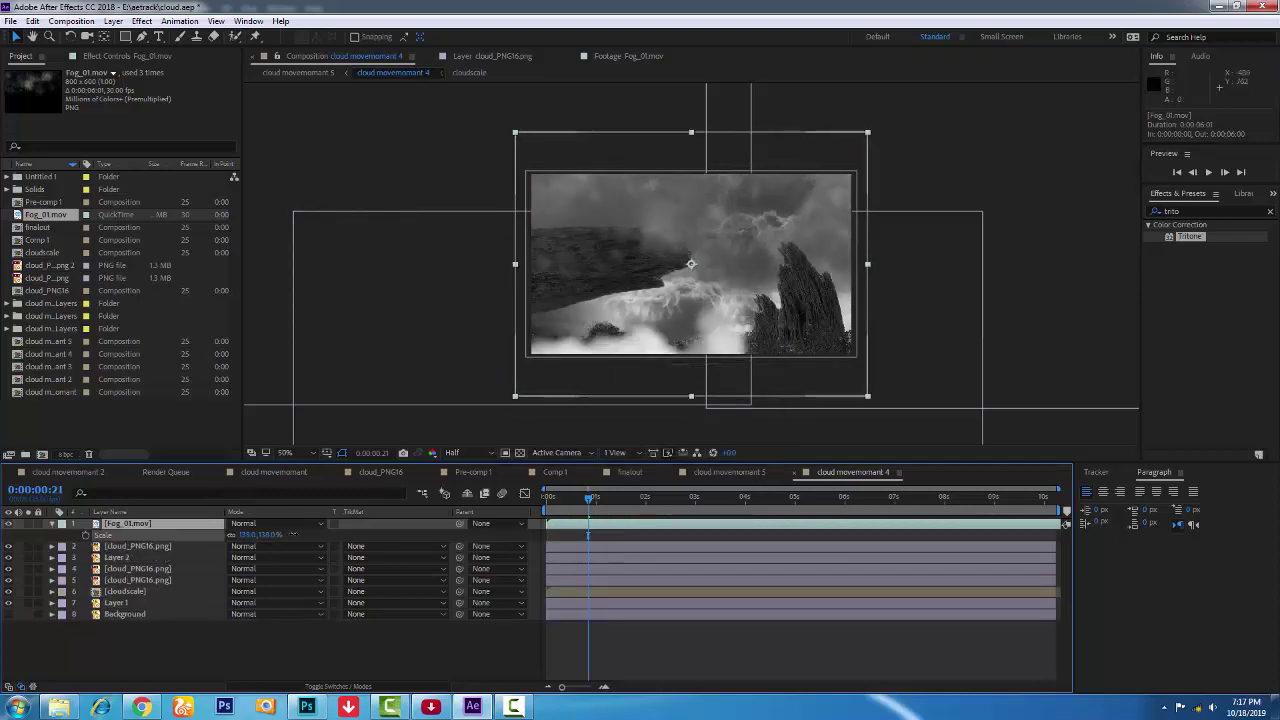
pyautogui.click(966, 181)
pyautogui.press('space')
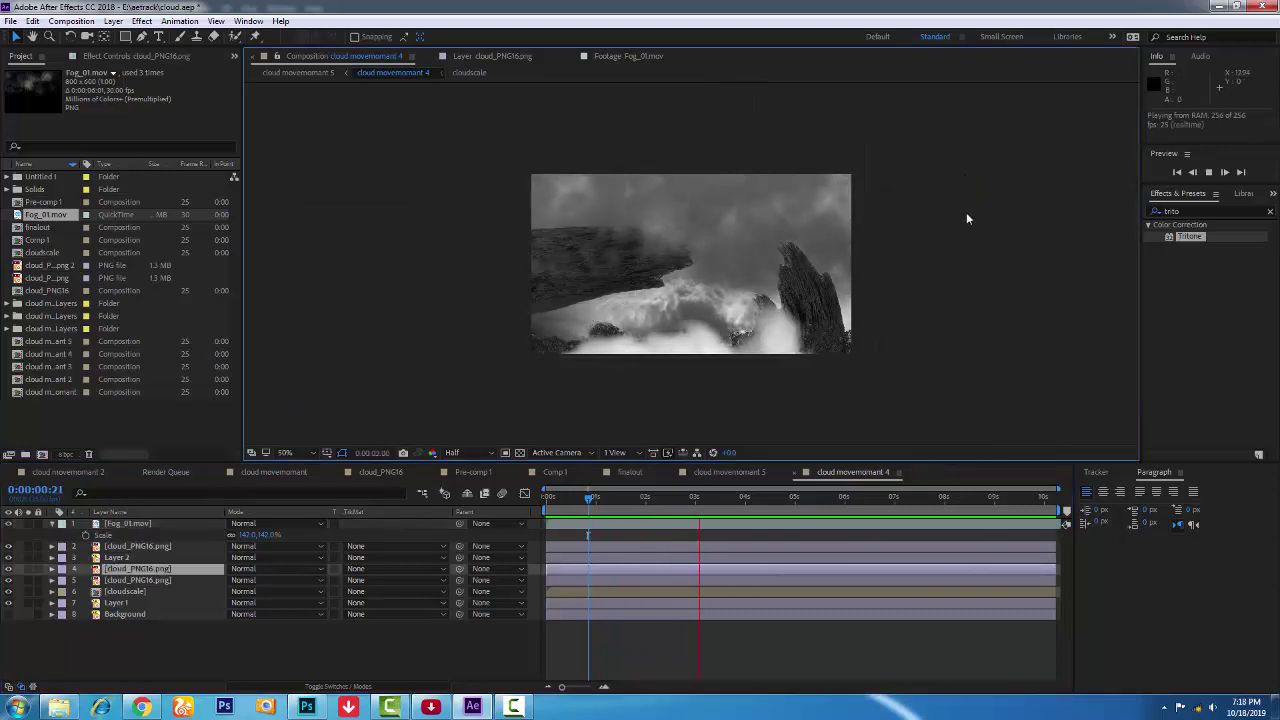
pyautogui.press('space')
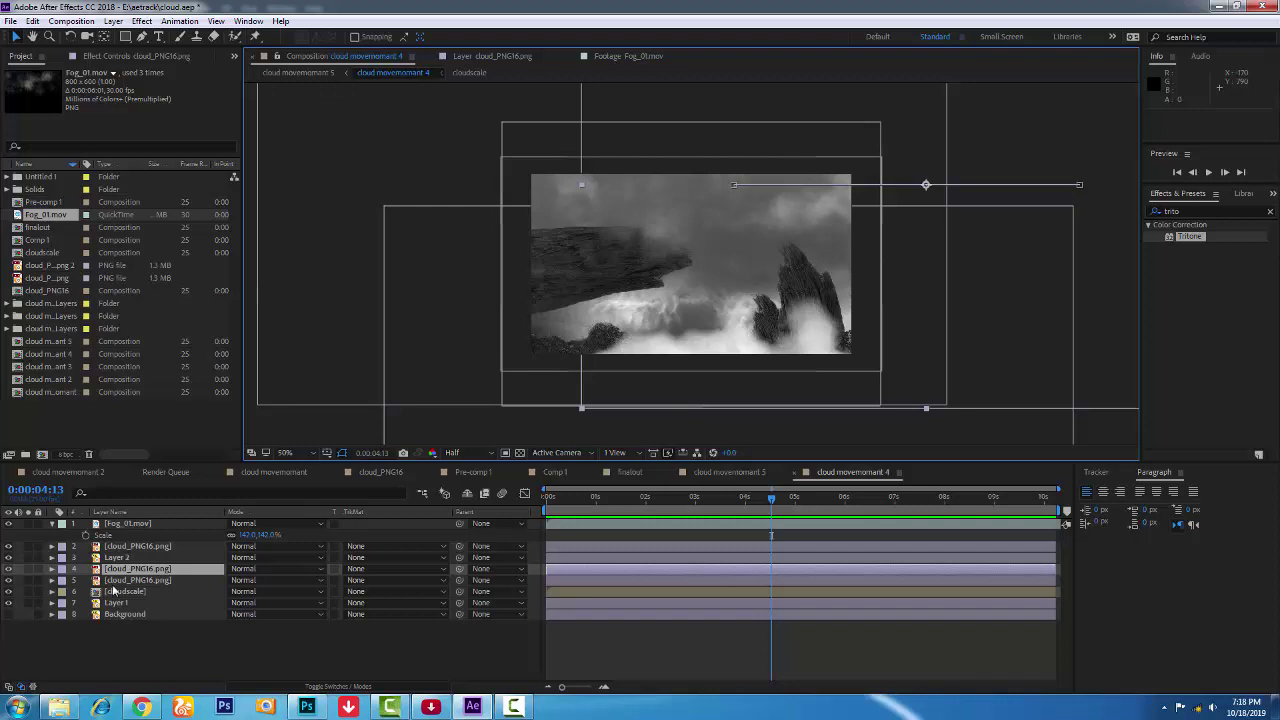
pyautogui.click(143, 524)
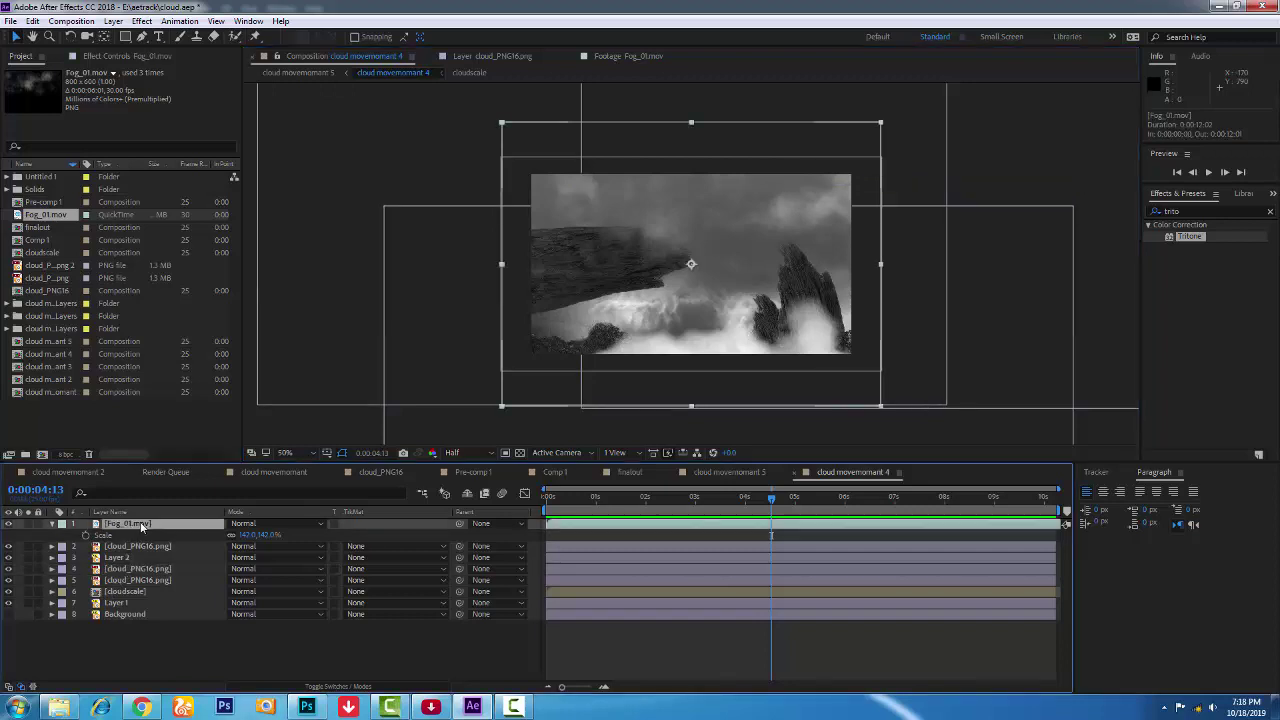
pyautogui.hotkey('ctrl', 'd')
# Lower the fog copy and draw a closed curved Pen mask across the bottom of the scene.
pyautogui.click(146, 536)
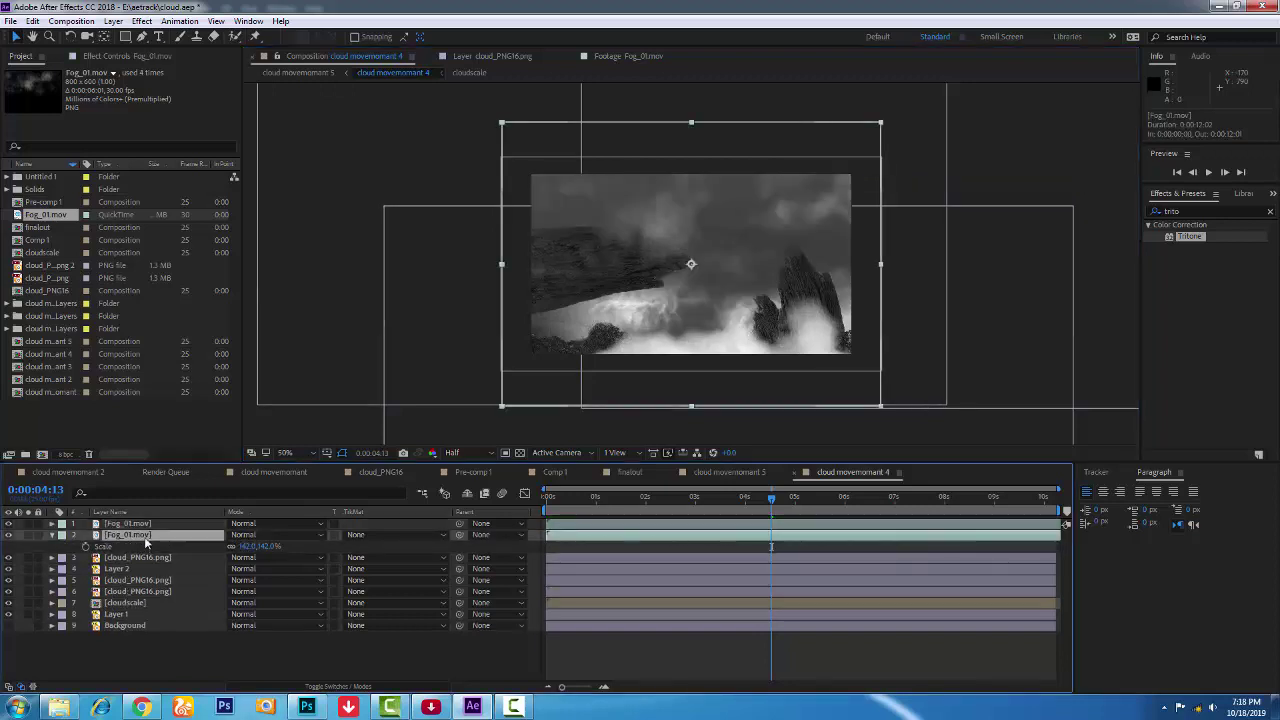
pyautogui.moveTo(655, 235); pyautogui.dragTo(690, 371)
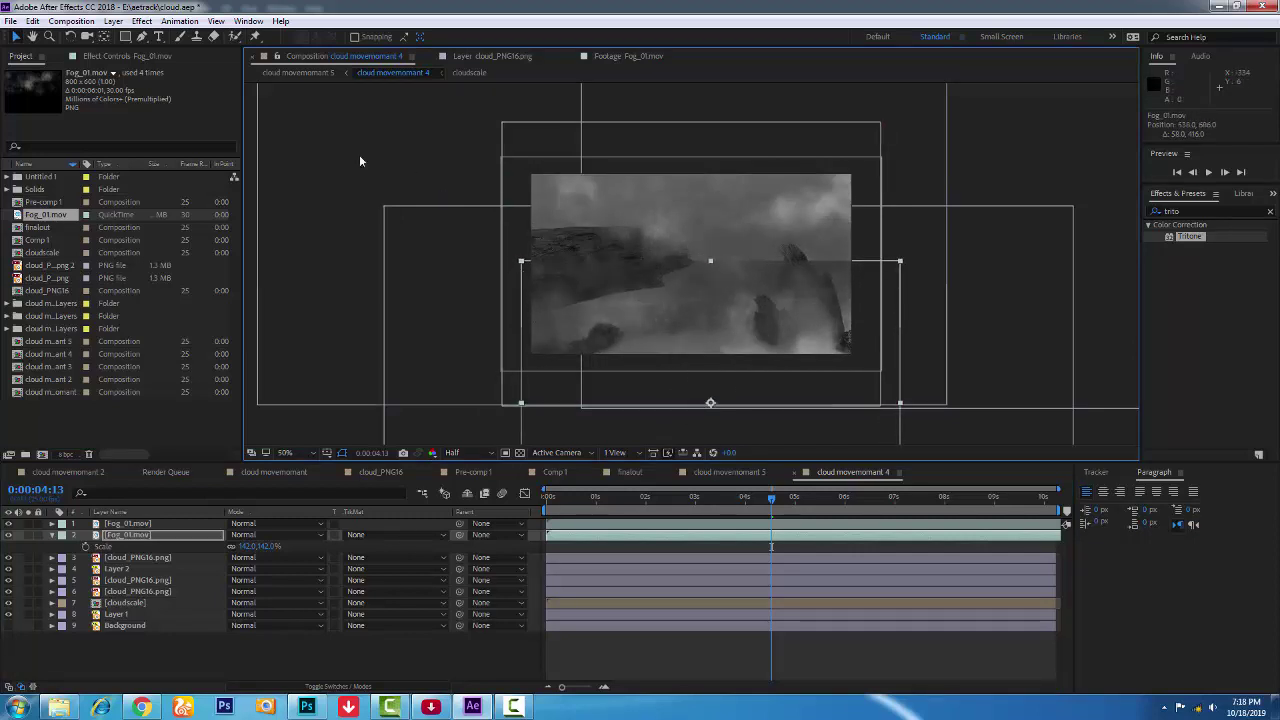
pyautogui.click(145, 40)
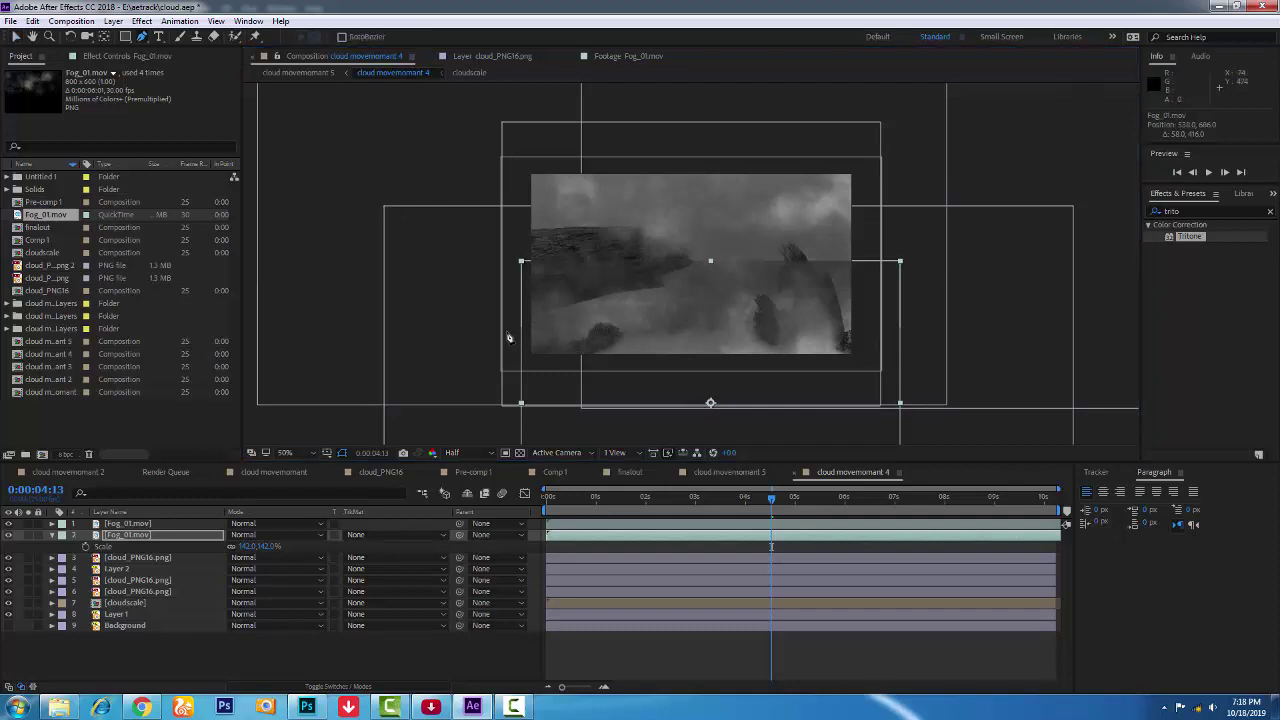
pyautogui.moveTo(506, 330); pyautogui.dragTo(533, 297)
pyautogui.click(626, 287)
pyautogui.click(741, 288)
pyautogui.click(861, 303)
pyautogui.moveTo(879, 369); pyautogui.dragTo(869, 377)
pyautogui.click(642, 419)
pyautogui.click(541, 405)
pyautogui.click(506, 368)
pyautogui.click(506, 330)
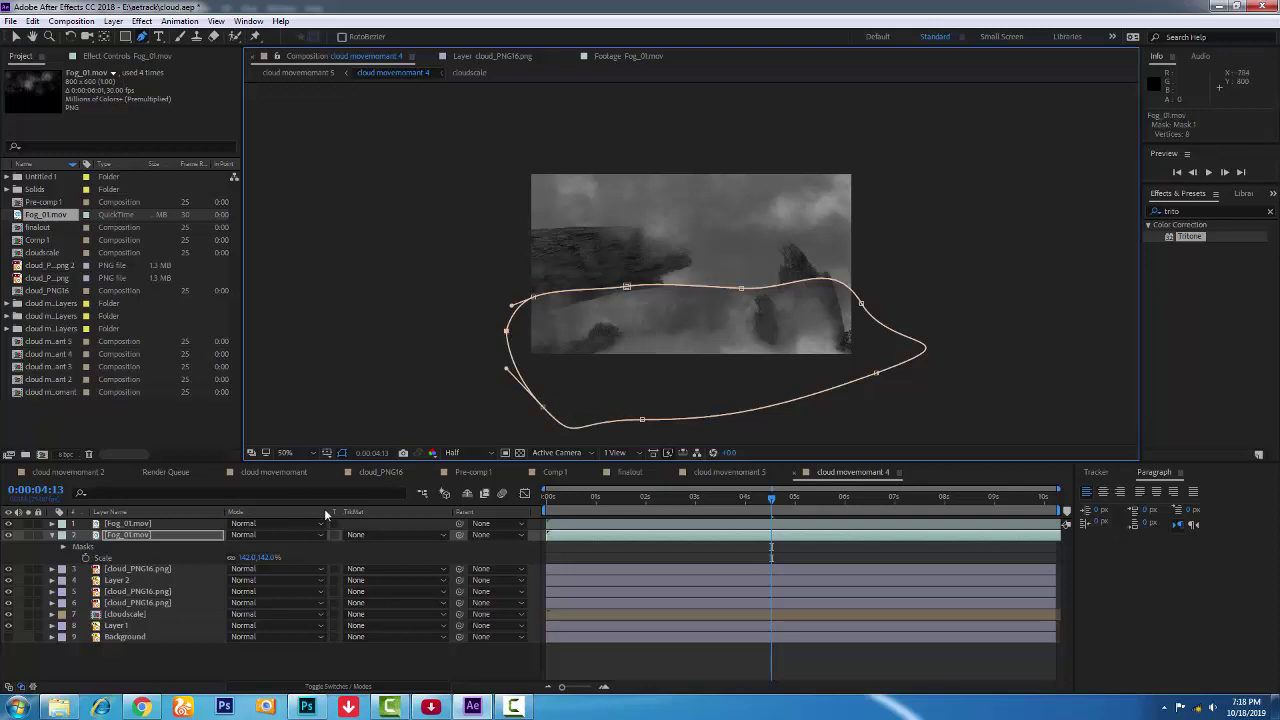
# Feather the fog copy's Mask 1 to 62 pixels.
pyautogui.click(180, 535)
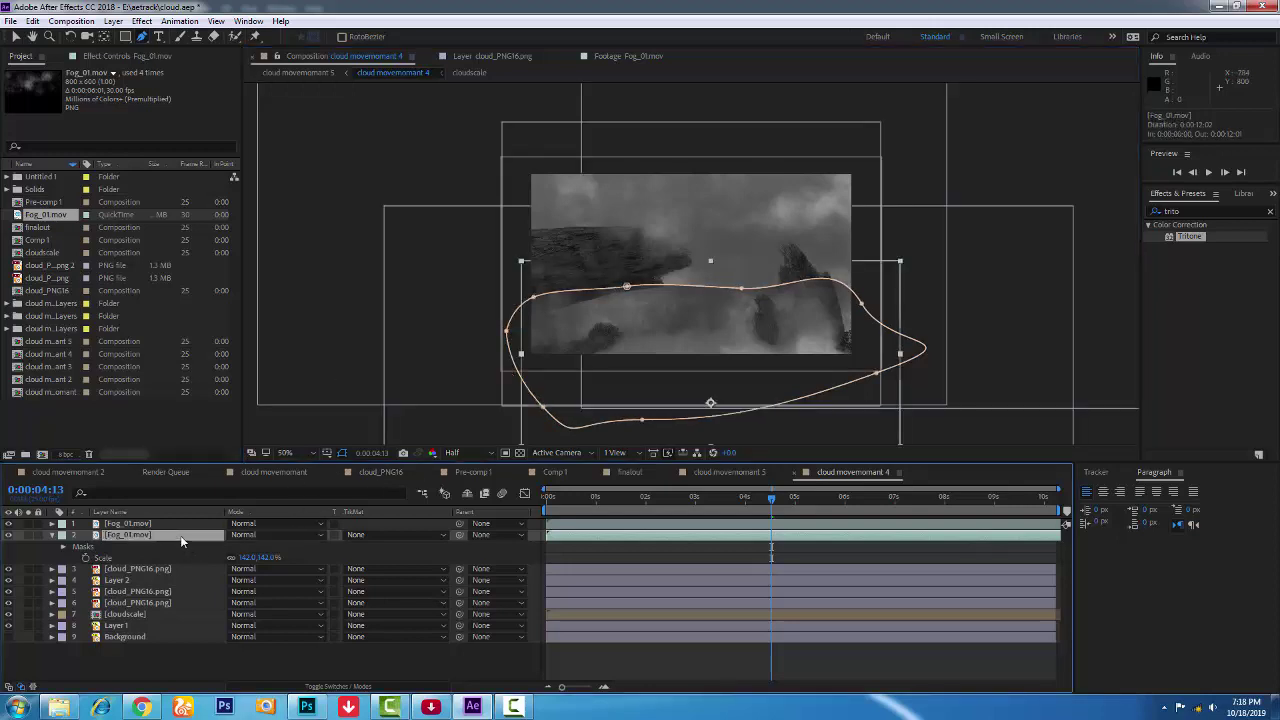
pyautogui.press('m')
pyautogui.press('m')
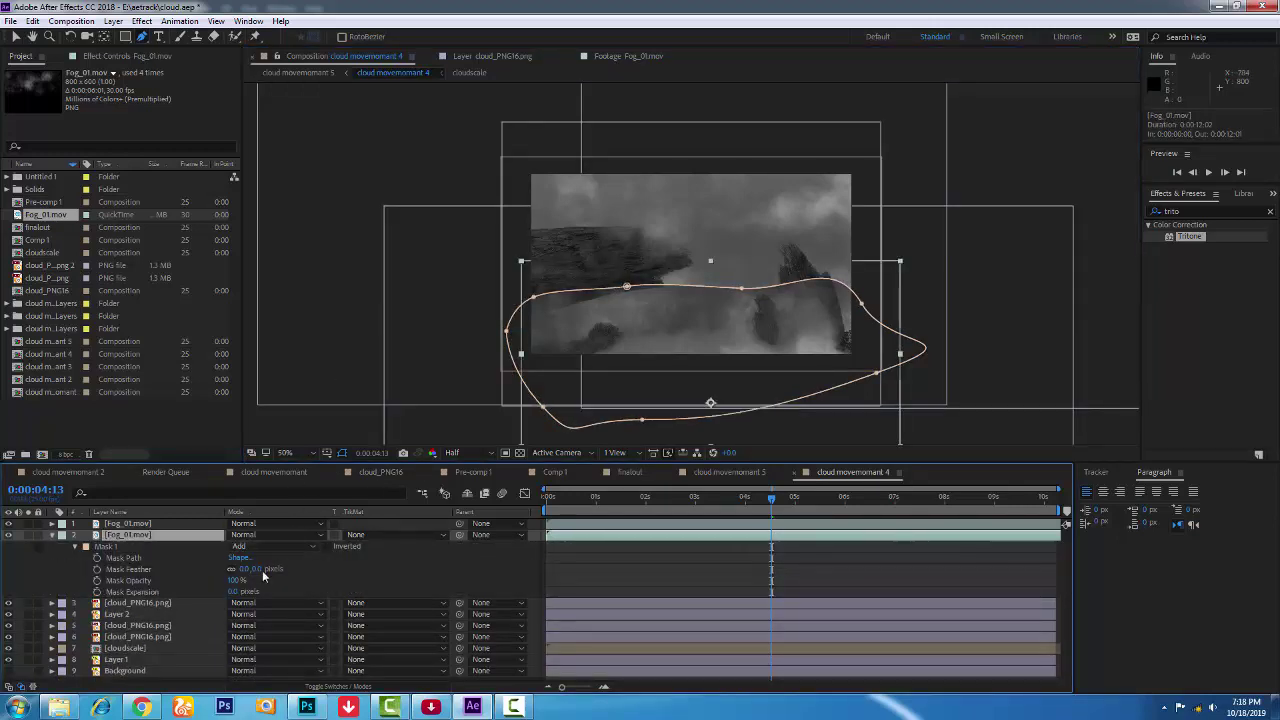
pyautogui.moveTo(262, 570); pyautogui.dragTo(273, 570)
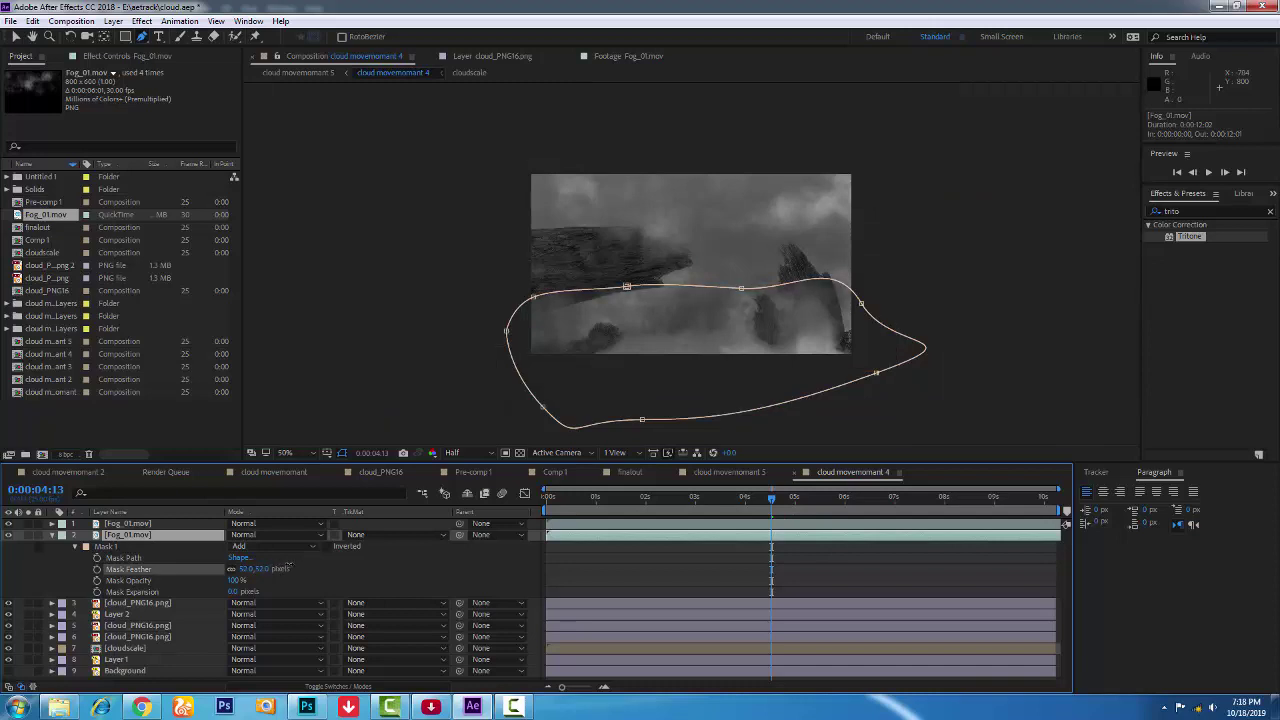
pyautogui.press('Return')
pyautogui.click(17, 40)
pyautogui.click(303, 308)
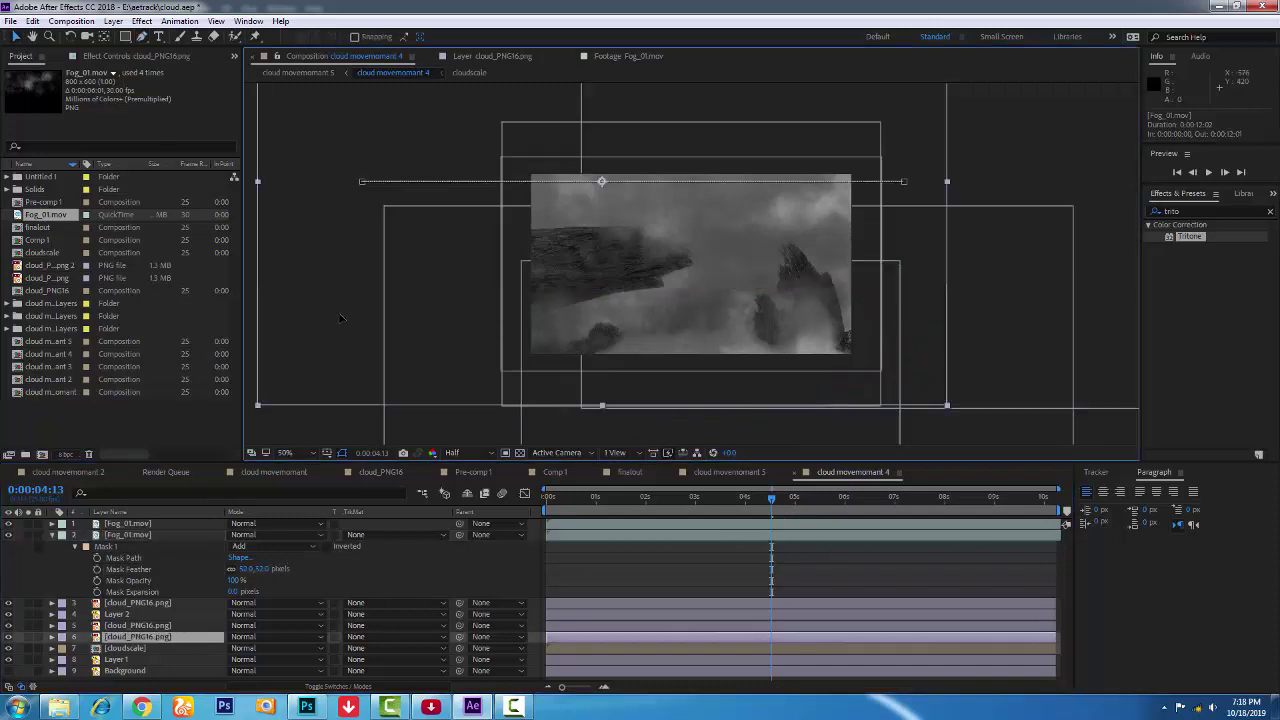
pyautogui.hotkey('ctrl', 'Up')
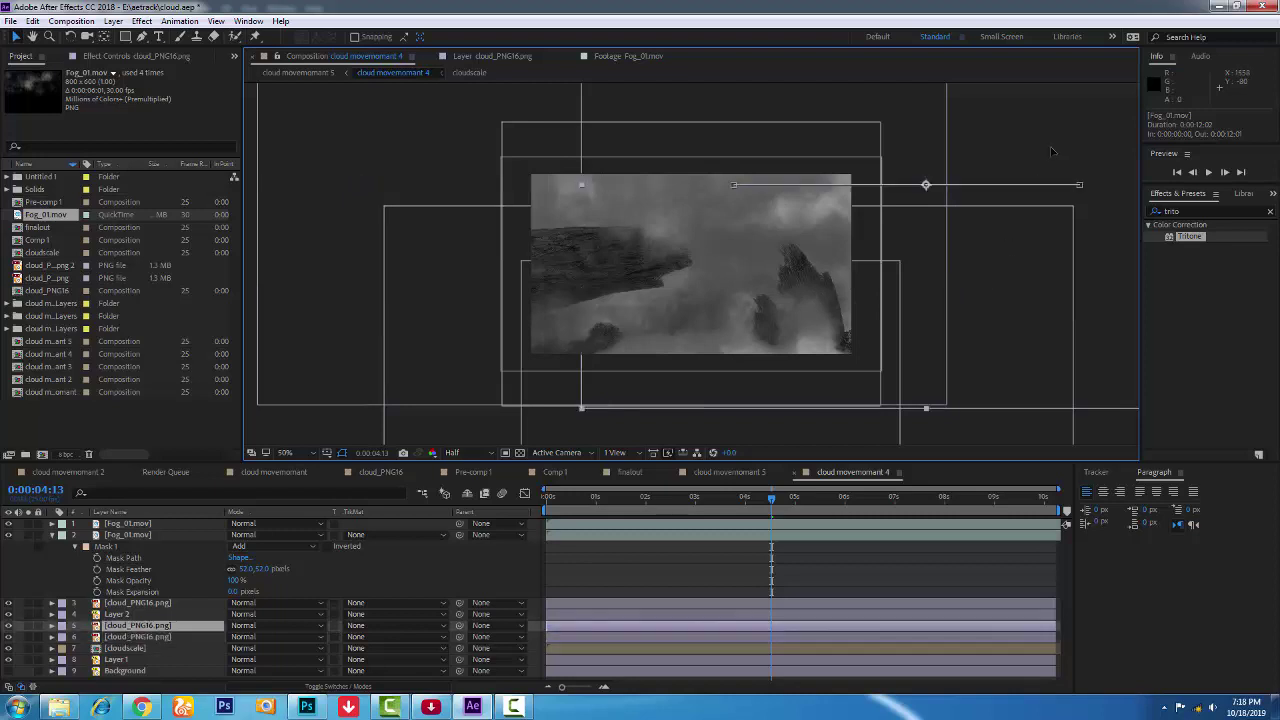
pyautogui.press('/')
pyautogui.moveTo(740, 504)
pyautogui.mouseDown()
pyautogui.moveTo(886, 543)
pyautogui.moveTo(760, 575)
pyautogui.moveTo(775, 584)
pyautogui.moveTo(850, 560)
pyautogui.mouseUp()
pyautogui.scroll(-2, 733, 297)
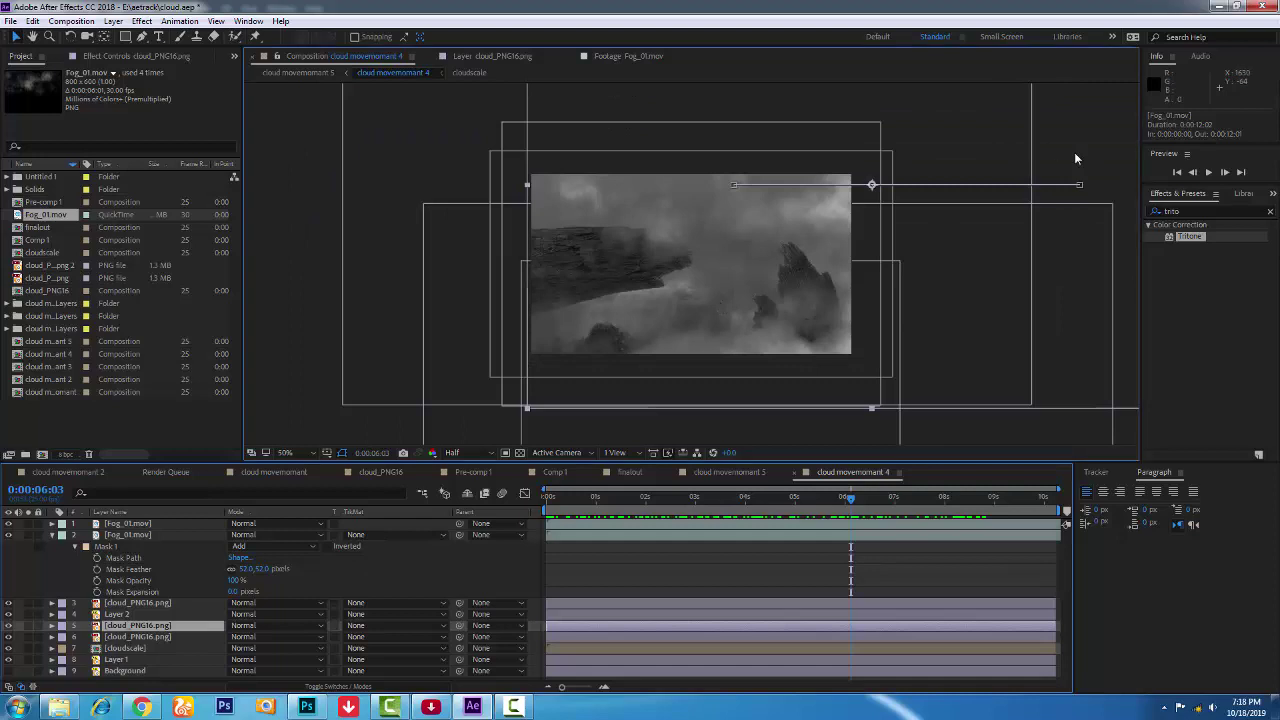
pyautogui.click(135, 637)
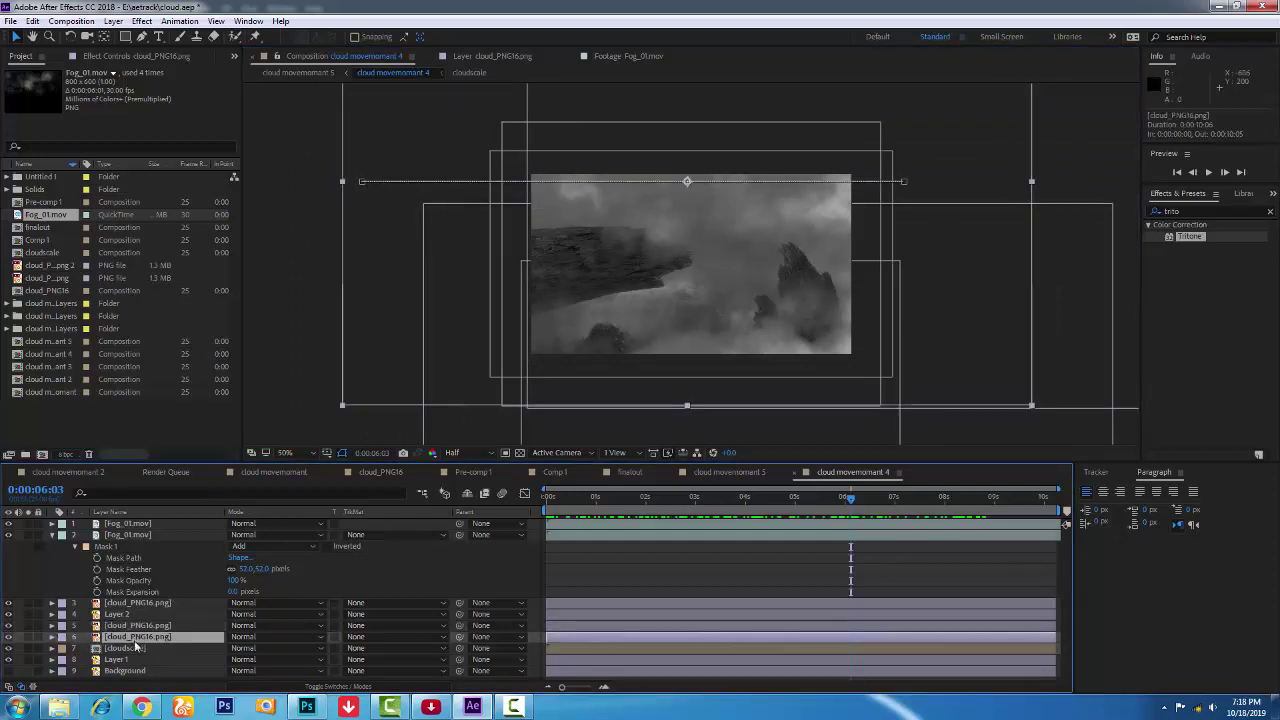
pyautogui.click(135, 648)
pyautogui.click(28, 648)
pyautogui.click(28, 648)
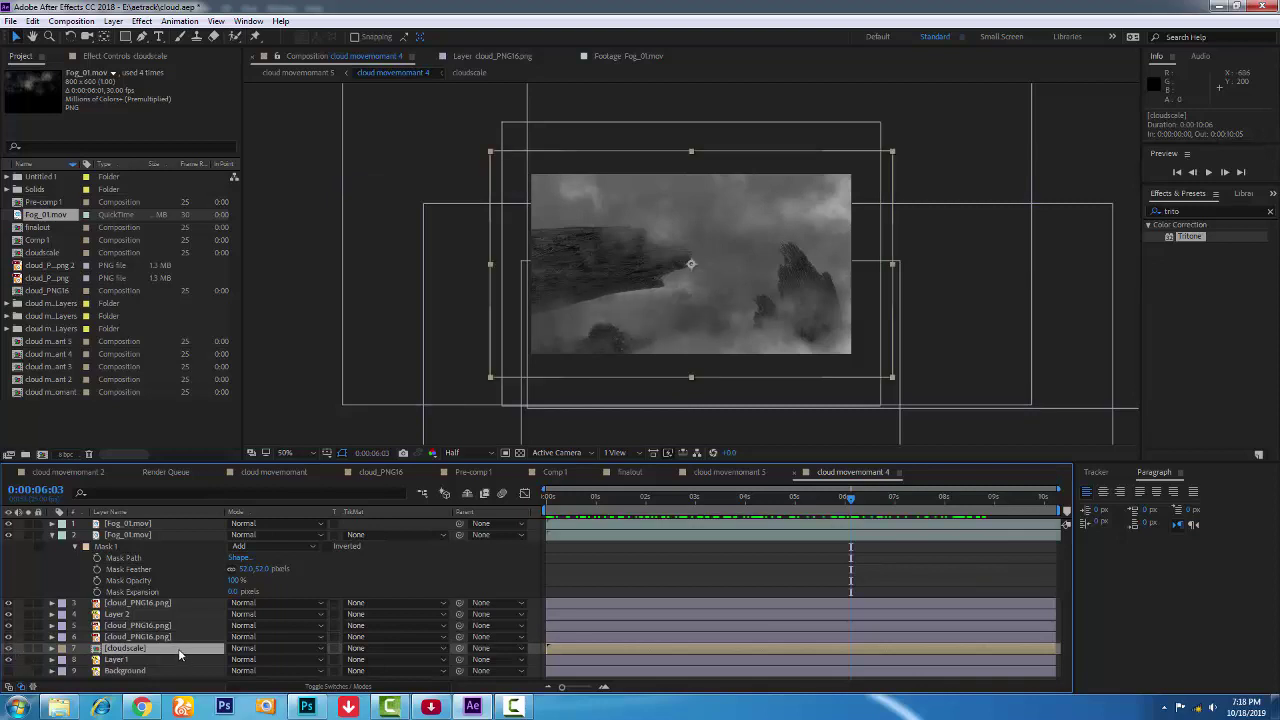
# Create a new adjustment layer and apply Brightness & Contrast with Brightness set to 150.
pyautogui.click(113, 21)
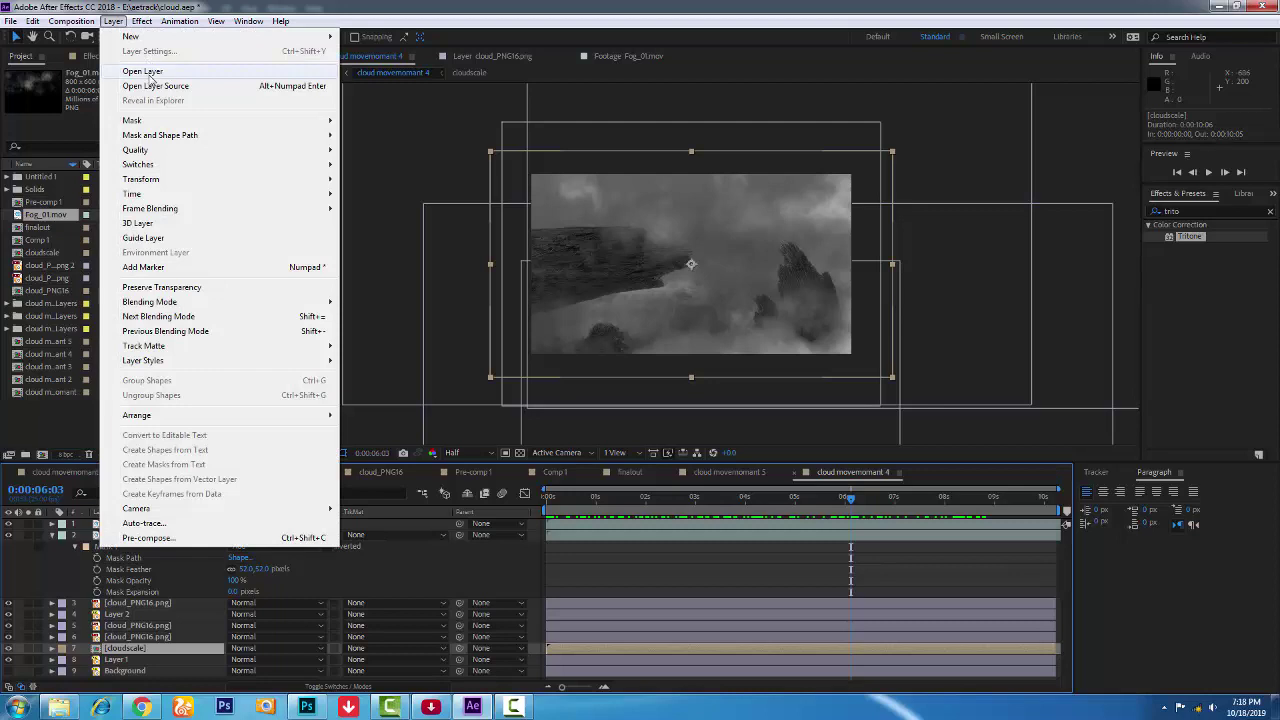
pyautogui.moveTo(136, 38)
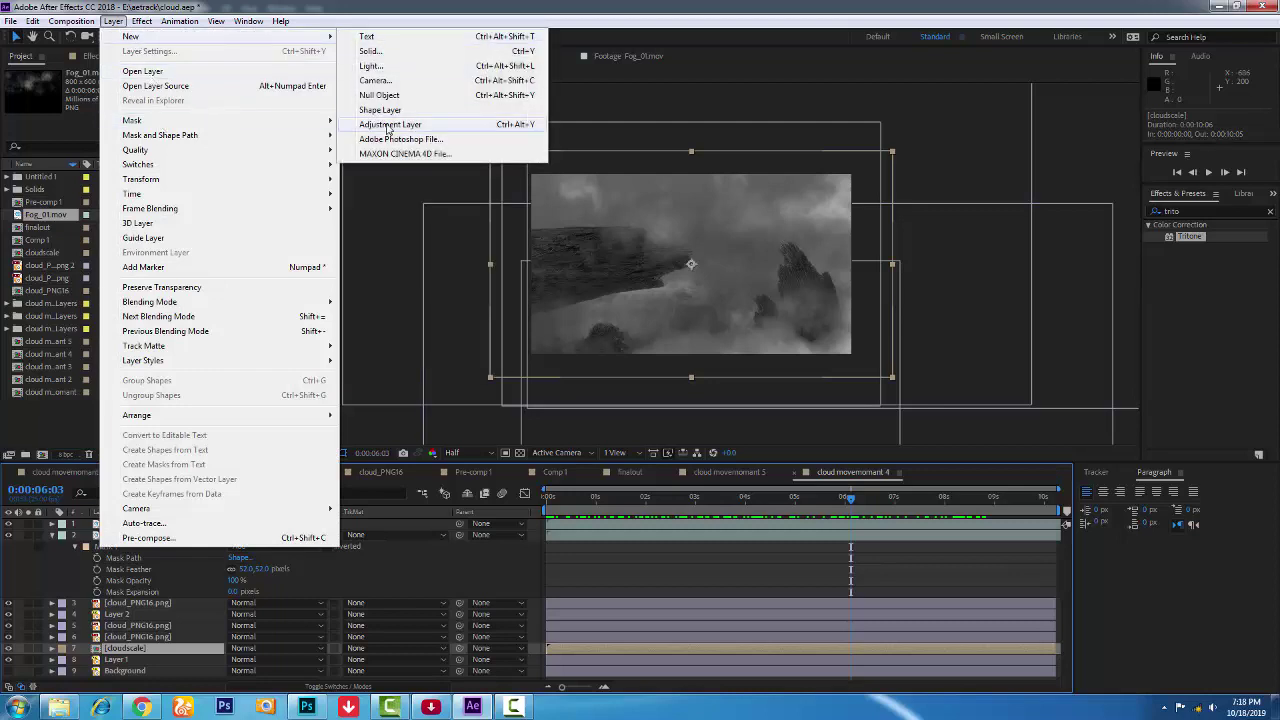
pyautogui.click(376, 131)
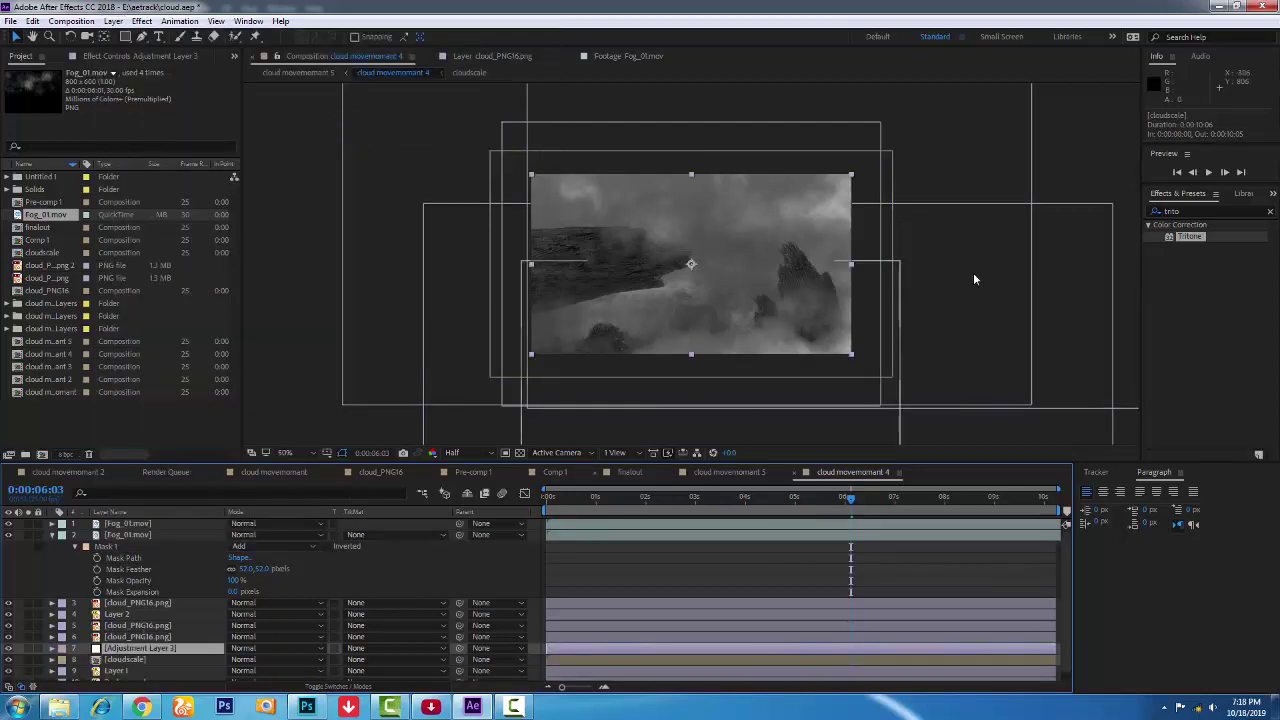
pyautogui.click(1147, 211)
pyautogui.write('b')
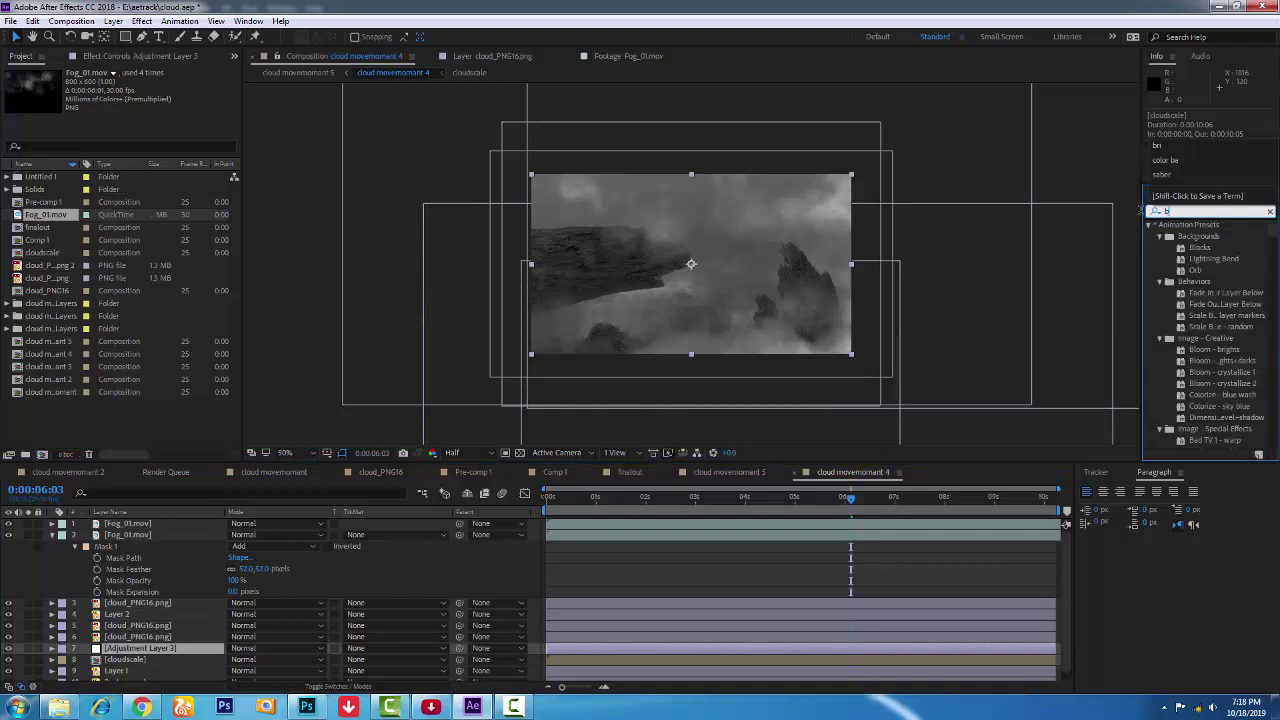
pyautogui.write('right')
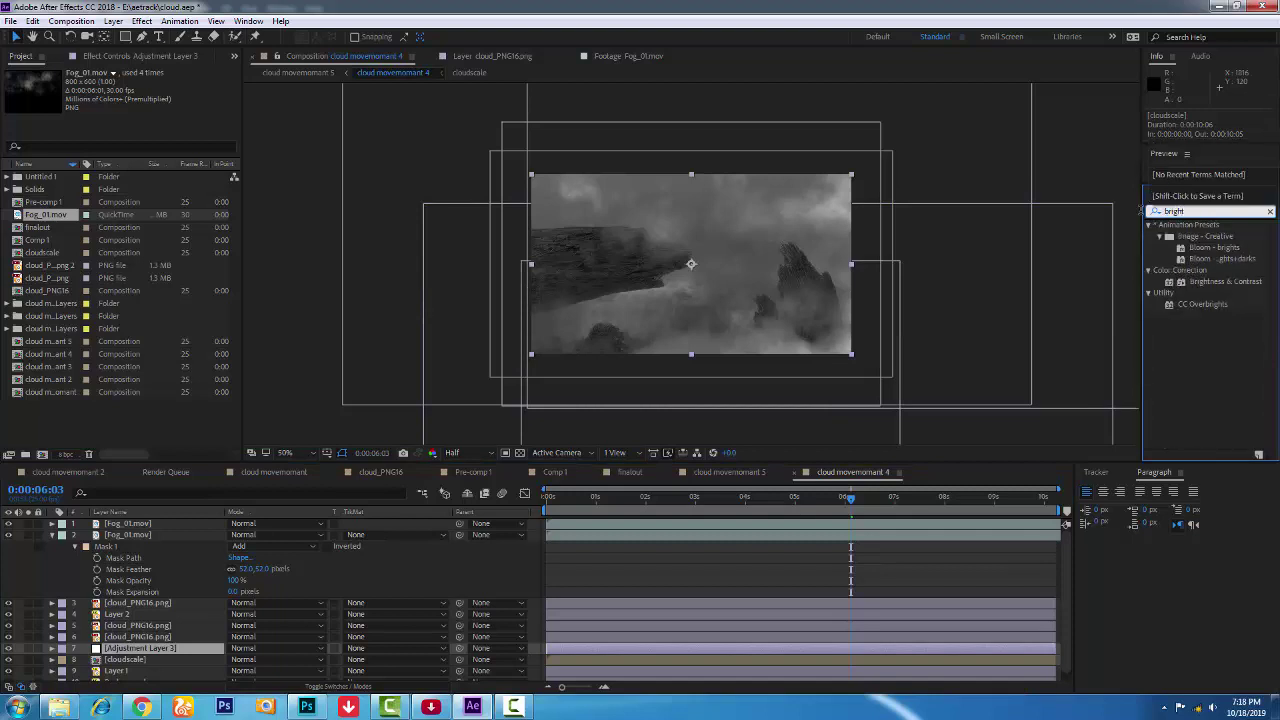
pyautogui.moveTo(1211, 283); pyautogui.dragTo(205, 648)
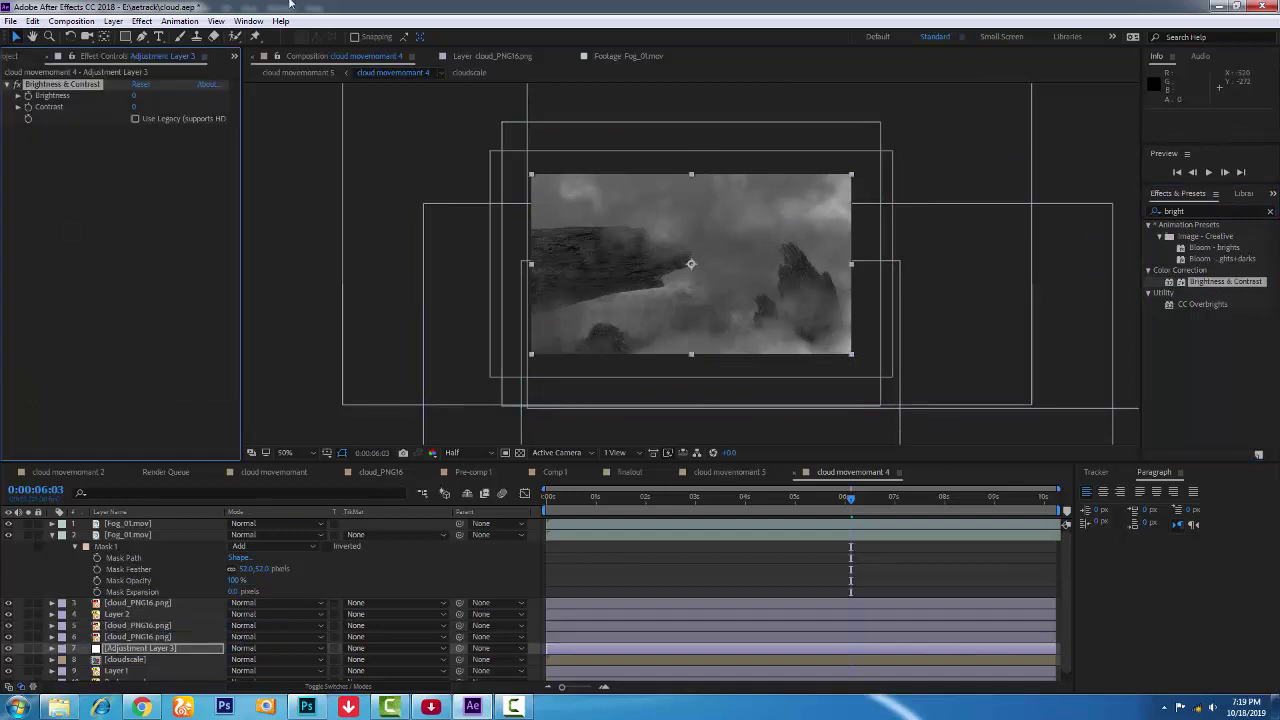
pyautogui.moveTo(145, 93); pyautogui.dragTo(252, 98)
pyautogui.write('150')
pyautogui.press('Return')
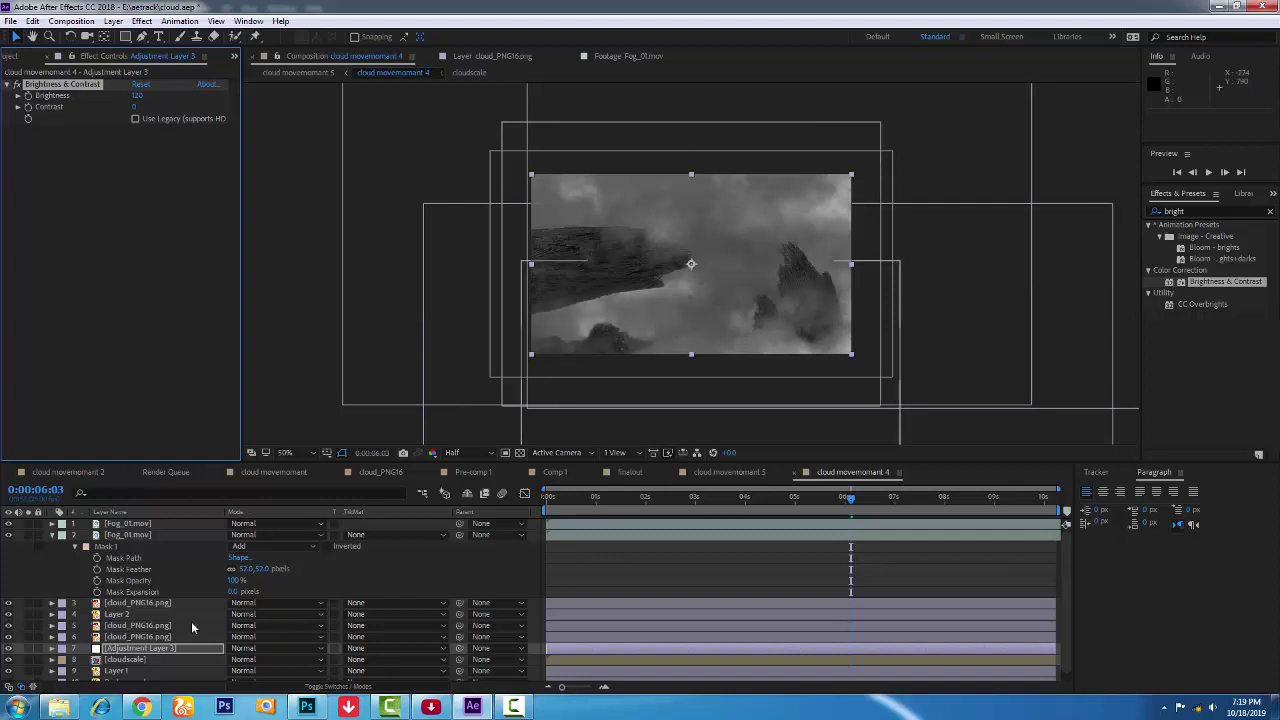
# Keep the adjustment layer above cloudscale and bring Brightness back down to around 48.
pyautogui.scroll(-1, 153, 643)
pyautogui.moveTo(157, 643); pyautogui.dragTo(150, 656)
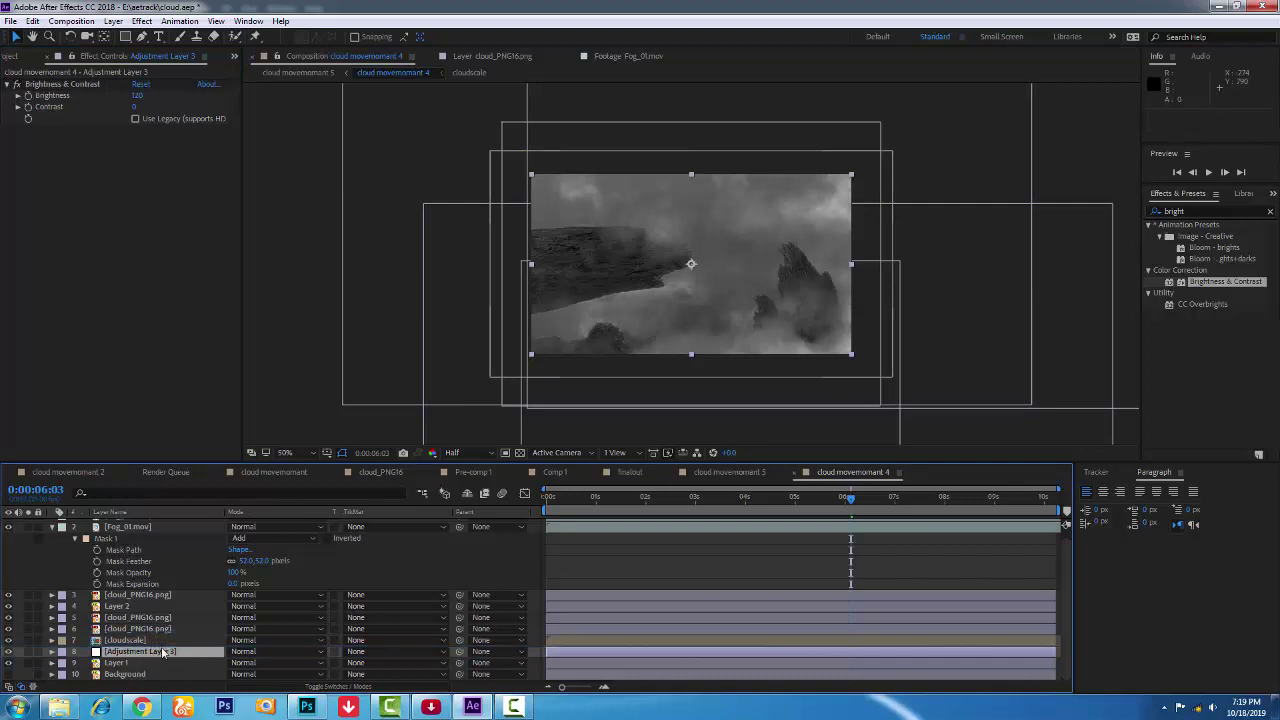
pyautogui.moveTo(152, 651); pyautogui.dragTo(170, 626)
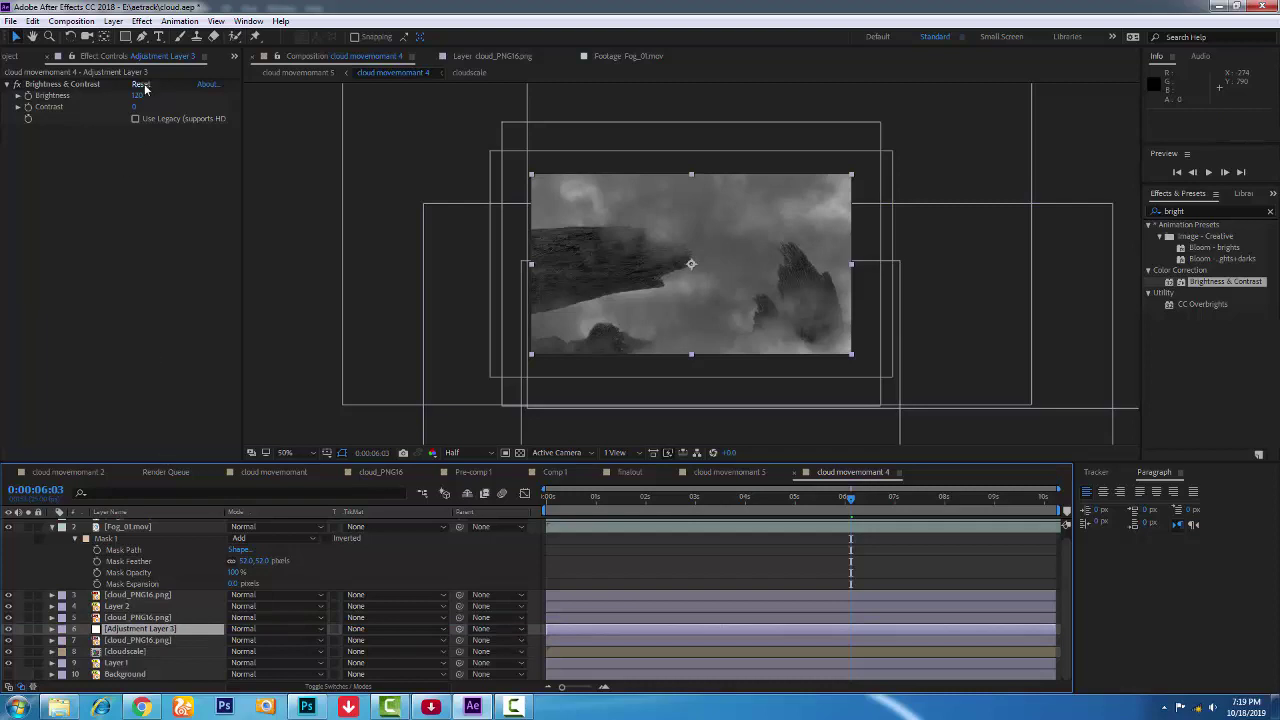
pyautogui.moveTo(139, 95)
pyautogui.mouseDown()
pyautogui.moveTo(110, 95)
pyautogui.moveTo(243, 97)
pyautogui.mouseUp()
pyautogui.moveTo(85, 115)
pyautogui.mouseDown()
pyautogui.moveTo(150, 103)
pyautogui.moveTo(140, 96)
pyautogui.mouseUp()
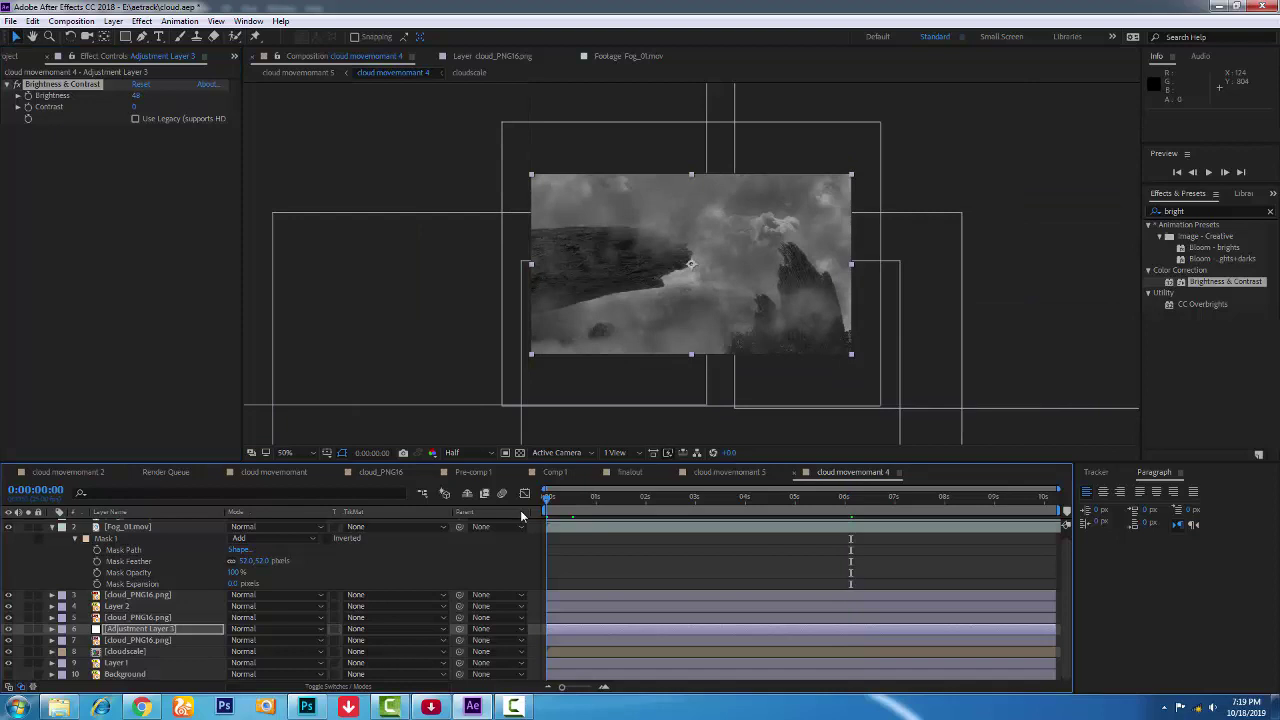
# Go to frame 0, select Adjustment Layer 3's Brightness & Contrast, and advance four frames.
pyautogui.press('Home')
pyautogui.click(148, 628)
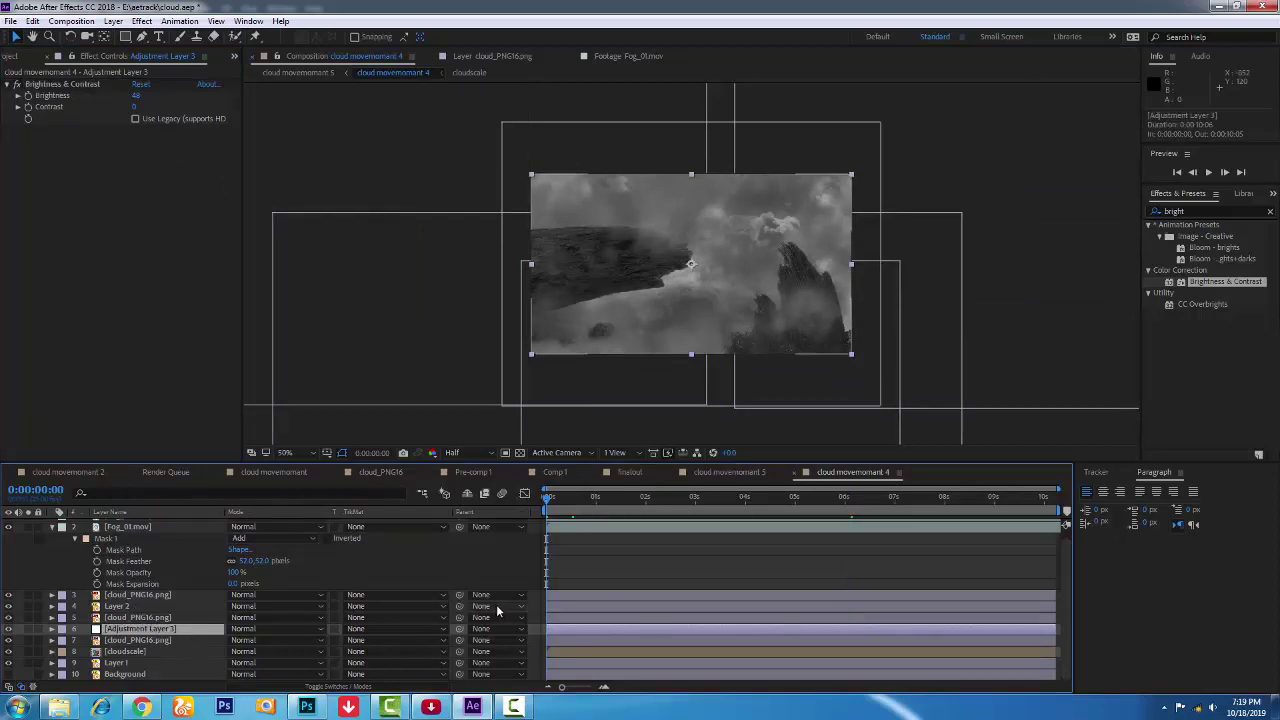
pyautogui.click(29, 90)
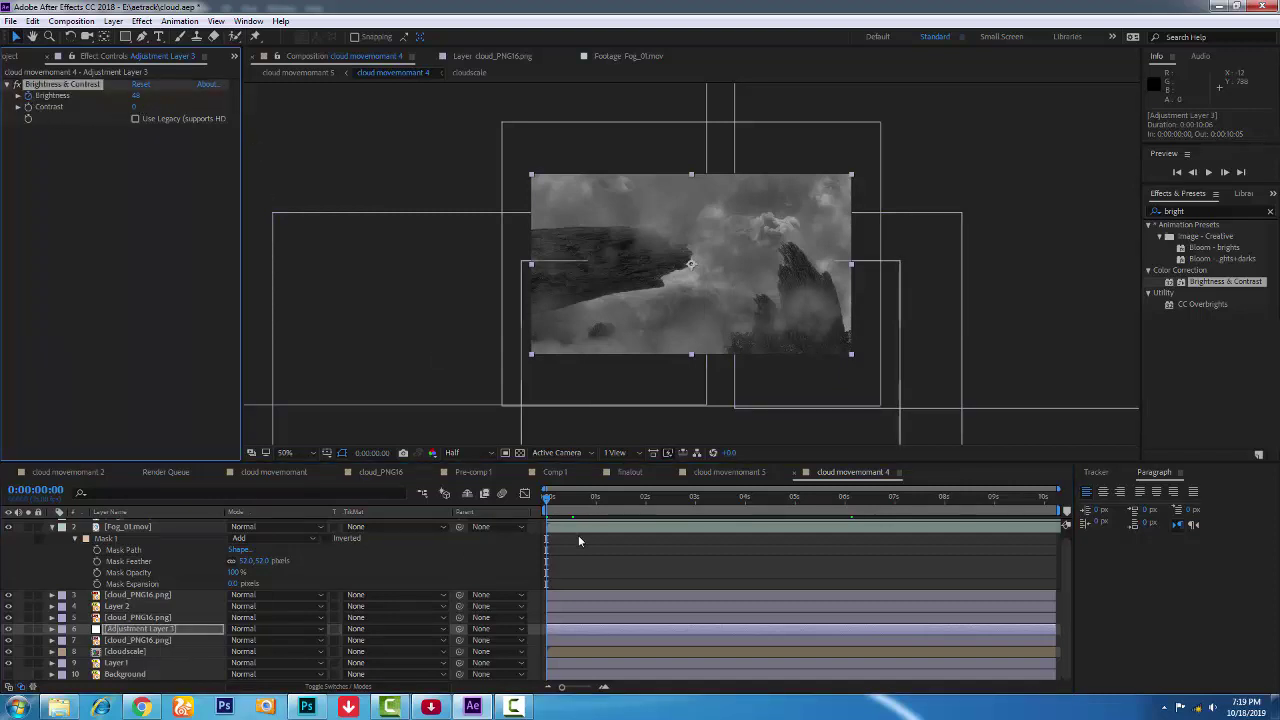
pyautogui.click(1224, 172)
pyautogui.click(1224, 172)
pyautogui.click(1224, 172)
pyautogui.click(1224, 172)
pyautogui.click(1224, 172)
# Keyframe Brightness to flash bright, dip to about 16, then flash bright again over successive frames.
pyautogui.moveTo(139, 97); pyautogui.dragTo(175, 93)
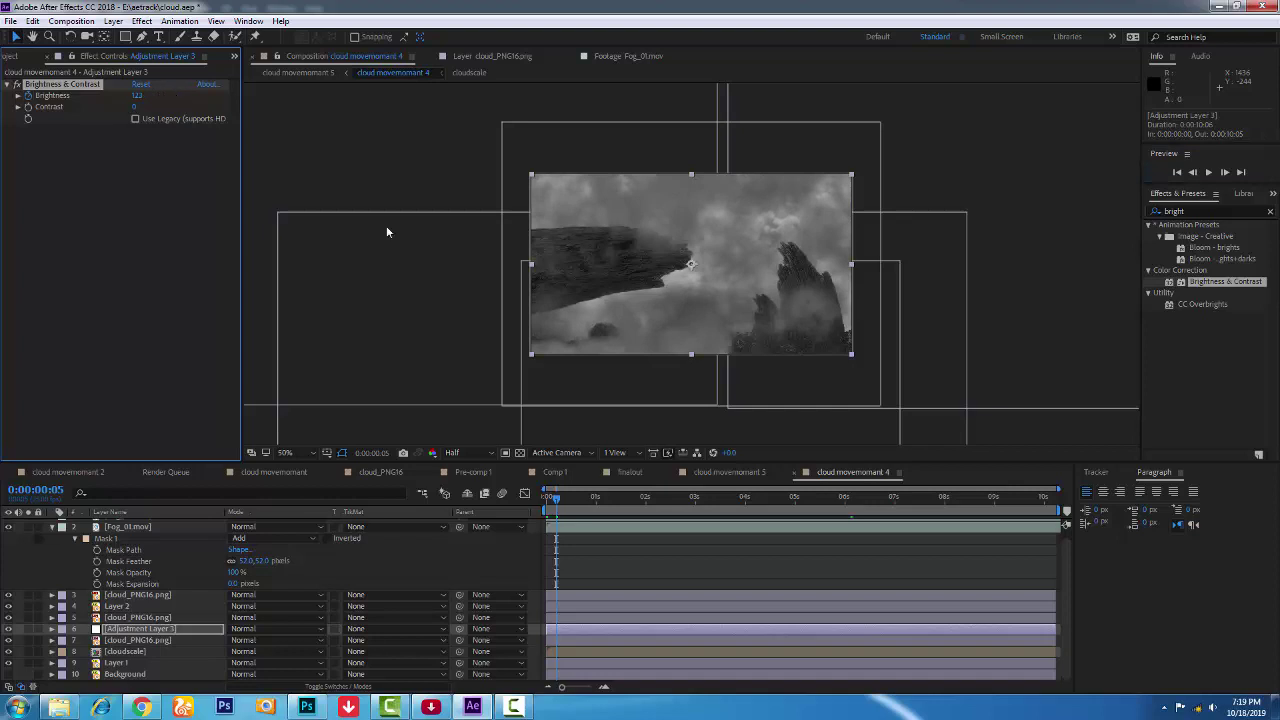
pyautogui.click(1225, 172)
pyautogui.click(1225, 172)
pyautogui.click(1225, 172)
pyautogui.click(1225, 172)
pyautogui.click(1225, 172)
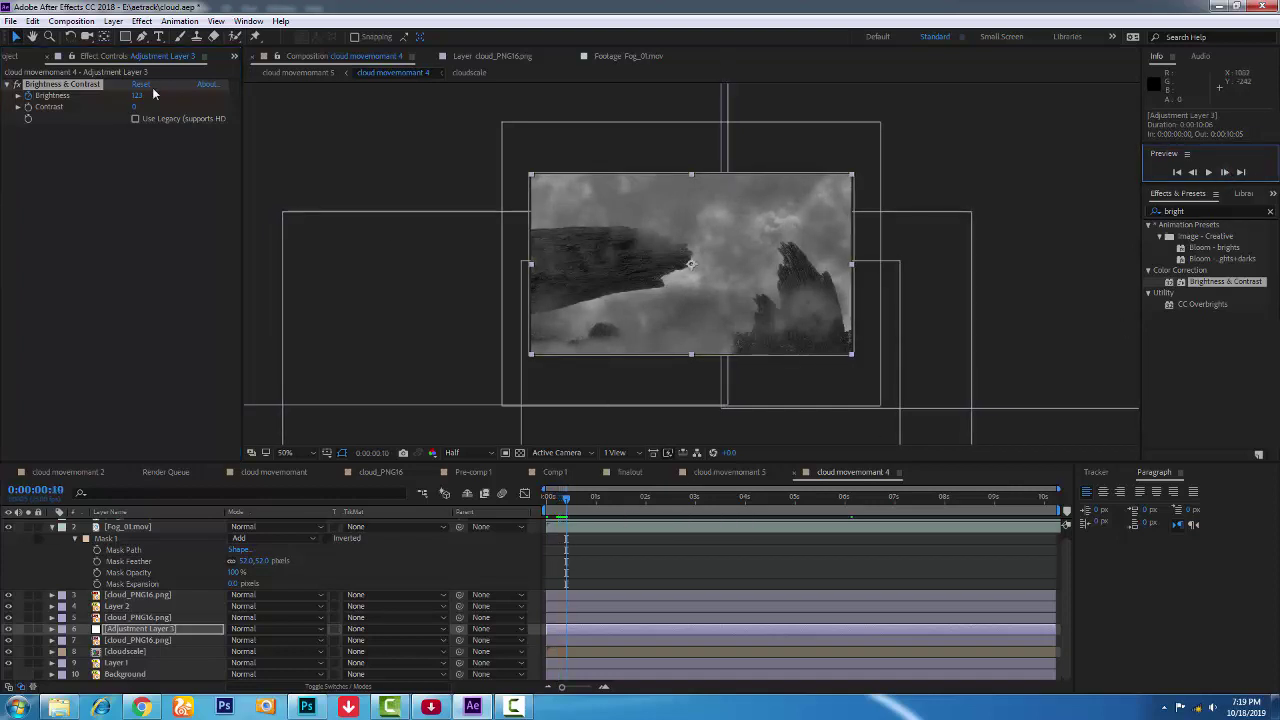
pyautogui.moveTo(140, 97); pyautogui.dragTo(120, 97)
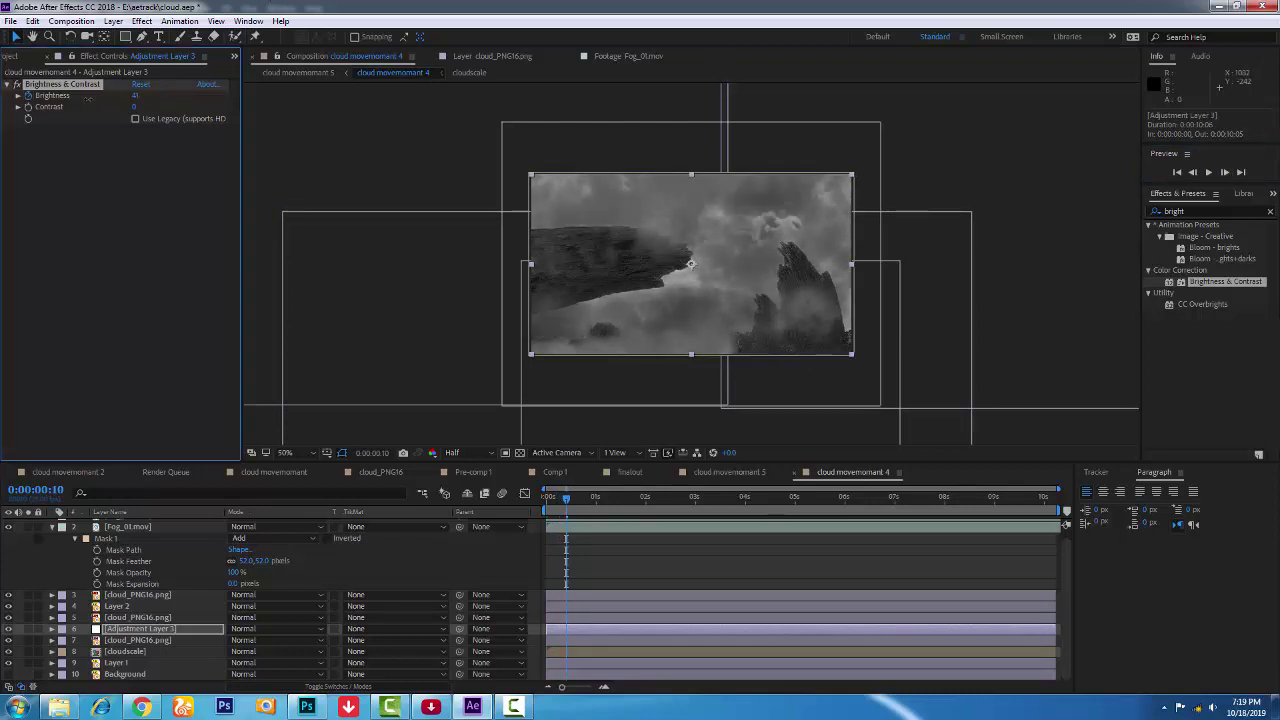
pyautogui.moveTo(73, 97); pyautogui.dragTo(72, 100)
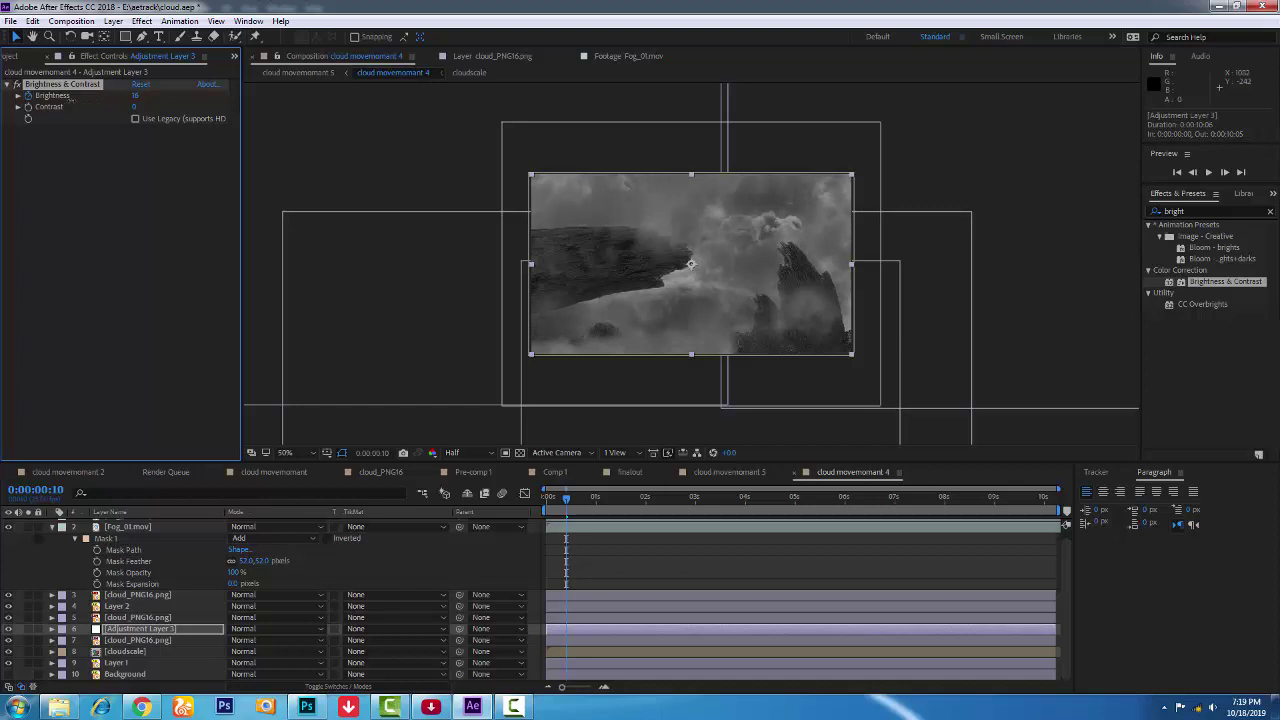
pyautogui.click(1224, 173)
pyautogui.click(1224, 173)
pyautogui.click(1224, 173)
pyautogui.click(1224, 173)
pyautogui.click(1224, 173)
pyautogui.click(1224, 173)
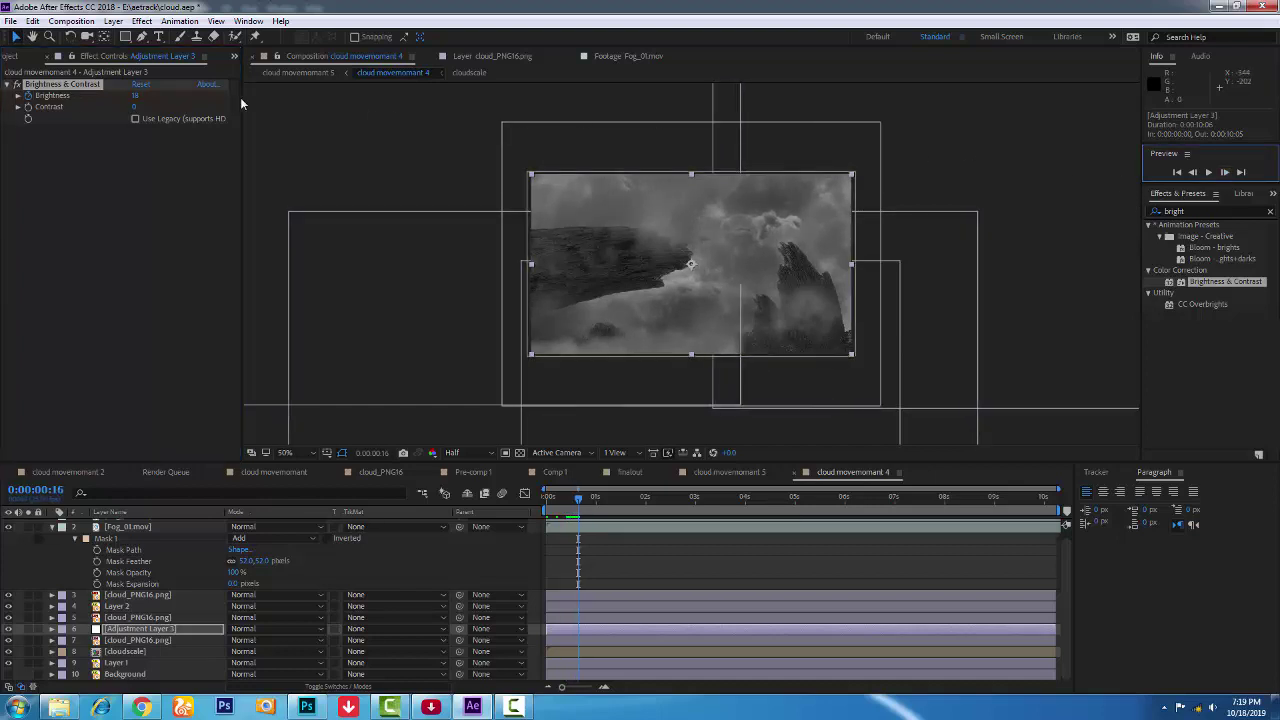
pyautogui.moveTo(136, 98); pyautogui.dragTo(213, 93)
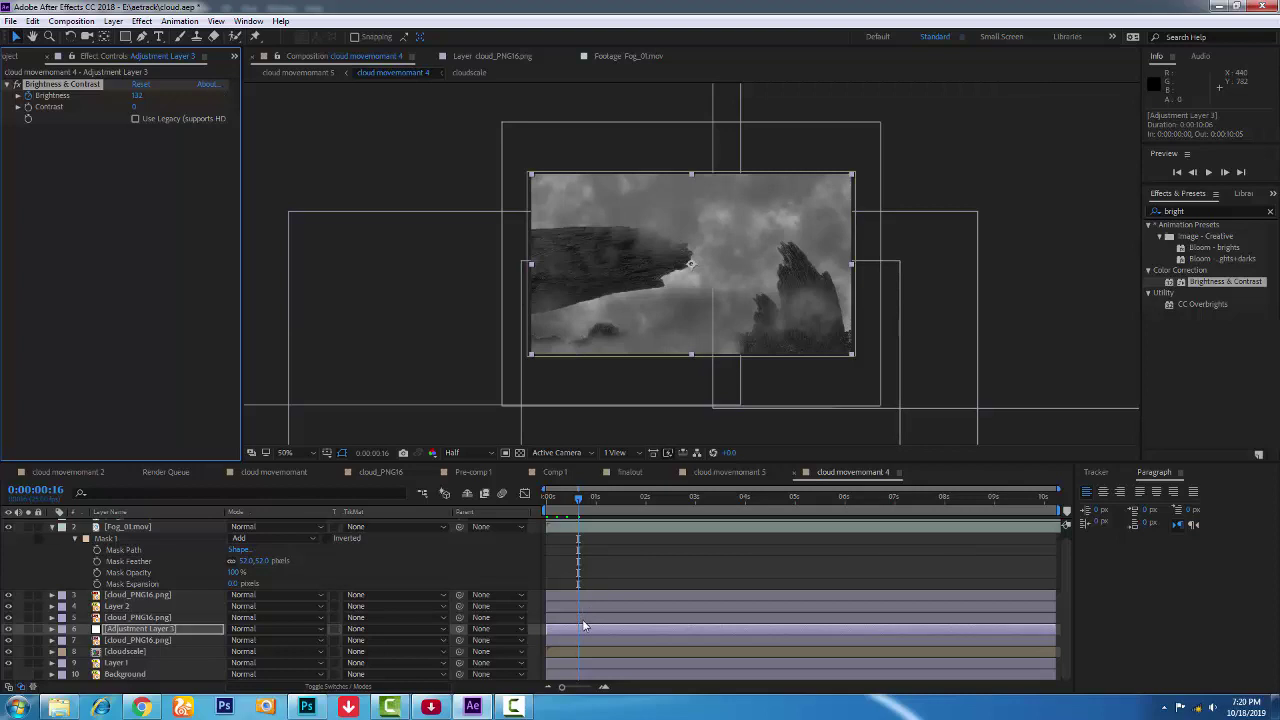
# Reveal the Brightness keyframes, preview the flicker, and copy all four keyframes.
pyautogui.press('u')
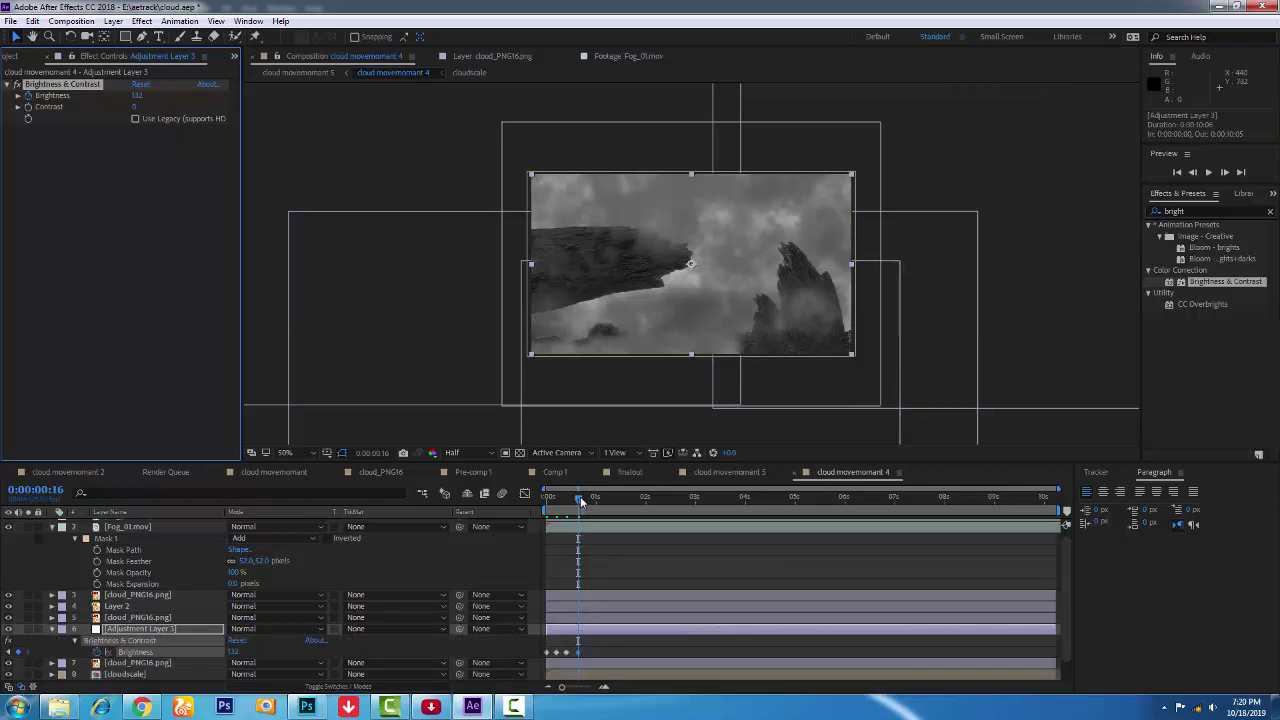
pyautogui.moveTo(578, 498); pyautogui.dragTo(562, 499)
pyautogui.press('space')
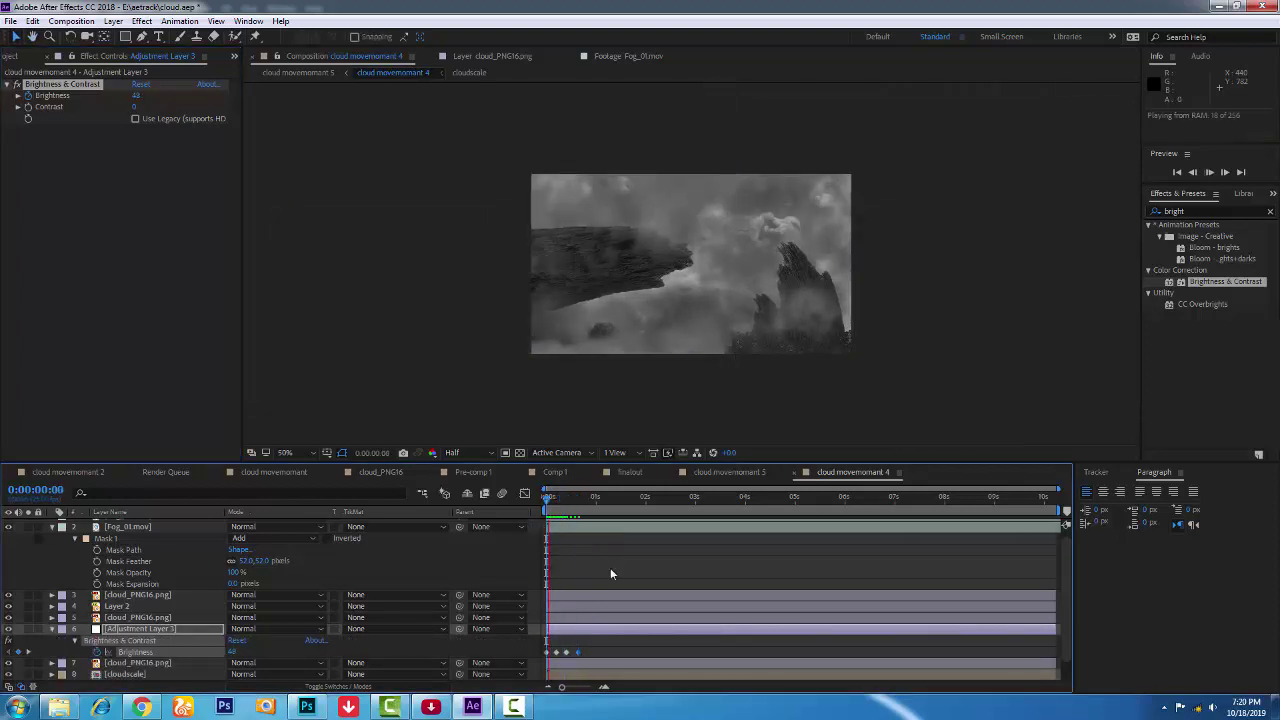
pyautogui.press('space')
pyautogui.moveTo(576, 500); pyautogui.dragTo(532, 511)
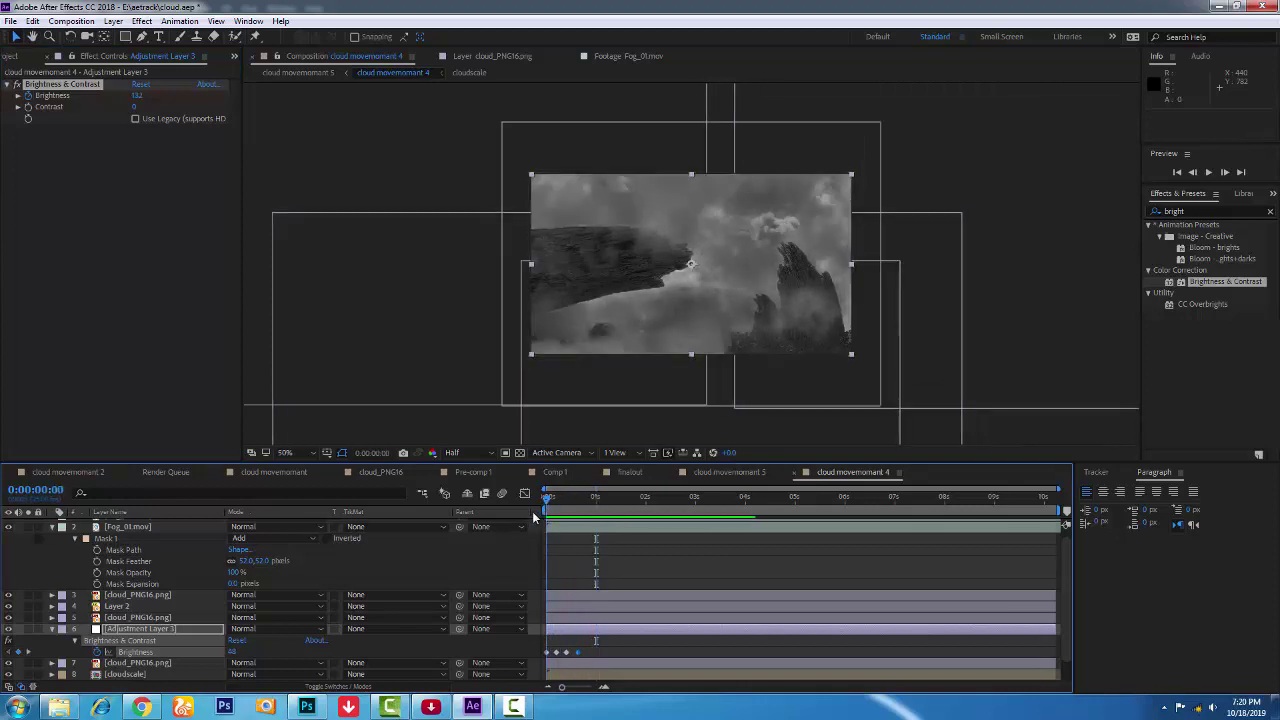
pyautogui.click(540, 652)
pyautogui.moveTo(540, 652); pyautogui.dragTo(628, 653)
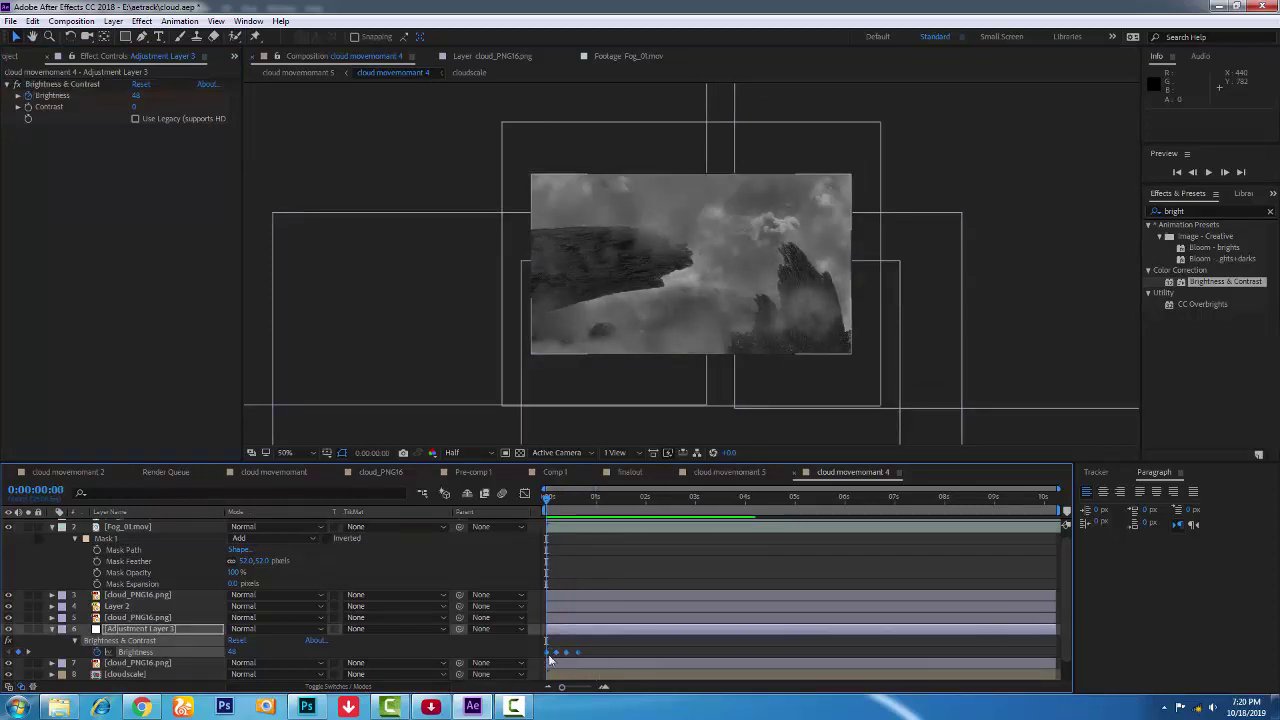
pyautogui.hotkey('ctrl', 'c')
# Paste the flicker keyframes repeatedly at later times so they span the whole comp.
pyautogui.moveTo(546, 498); pyautogui.dragTo(591, 507)
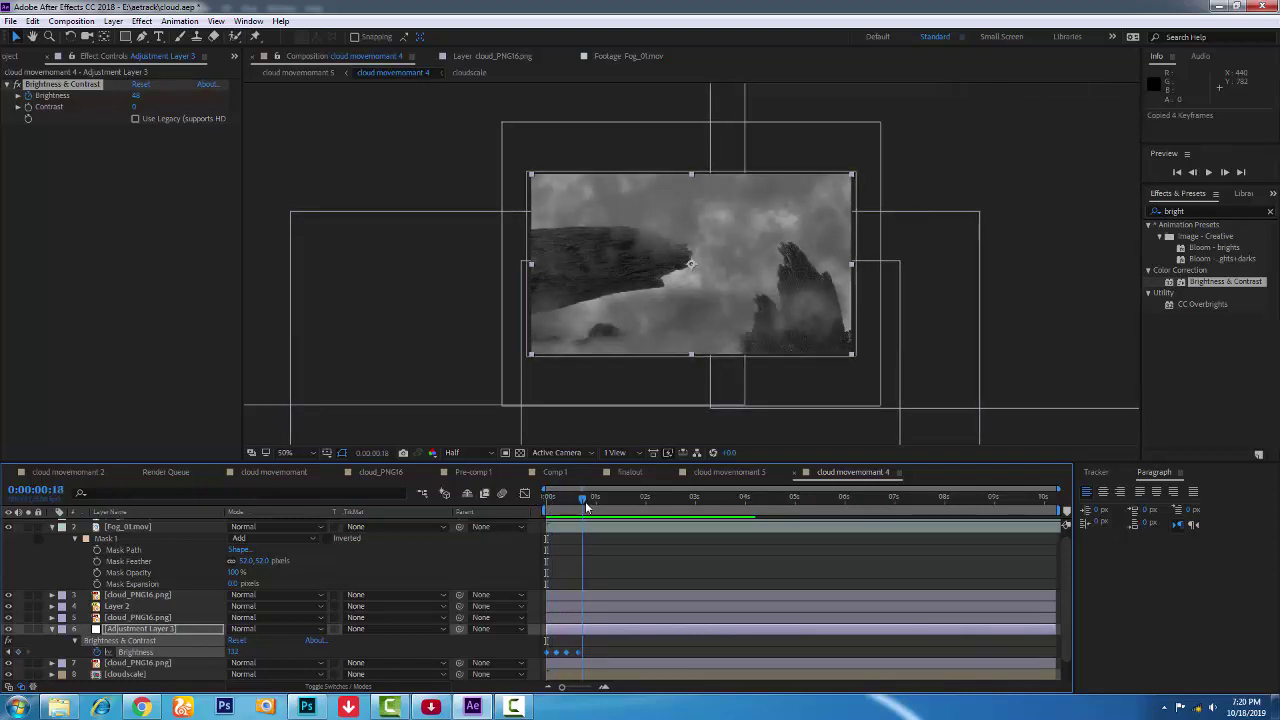
pyautogui.hotkey('ctrl', 'v')
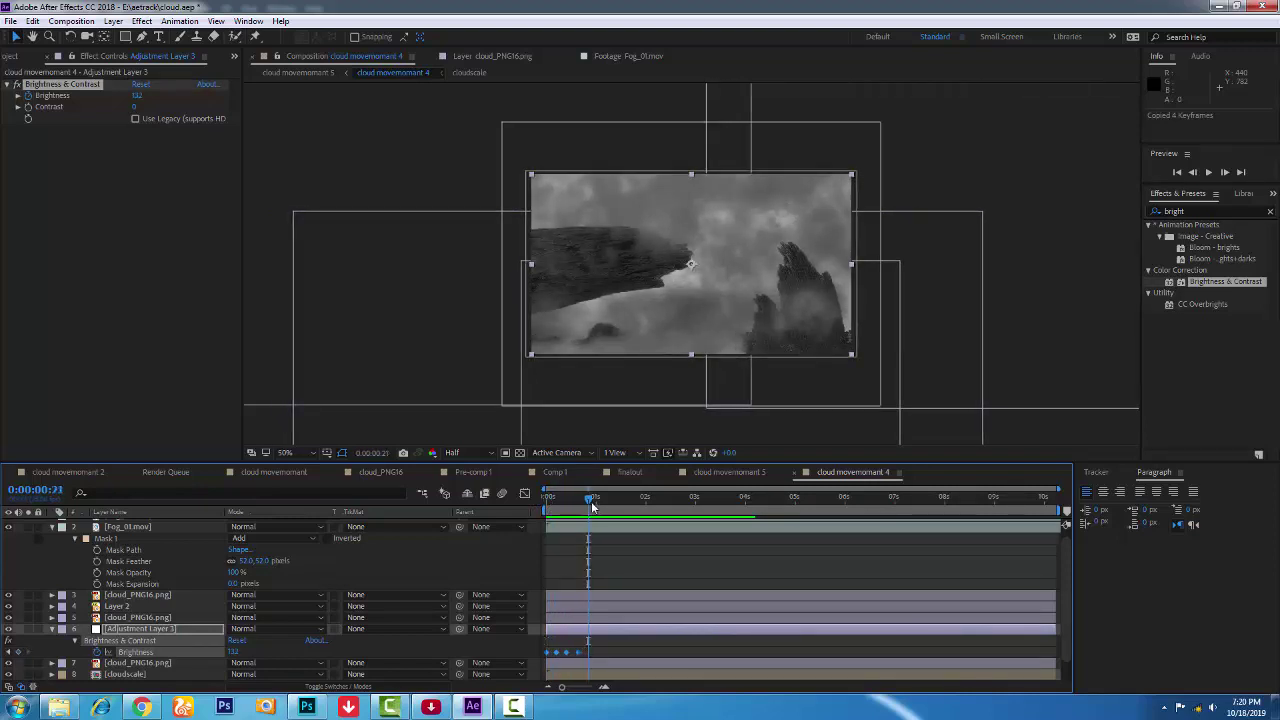
pyautogui.moveTo(641, 644); pyautogui.dragTo(525, 653)
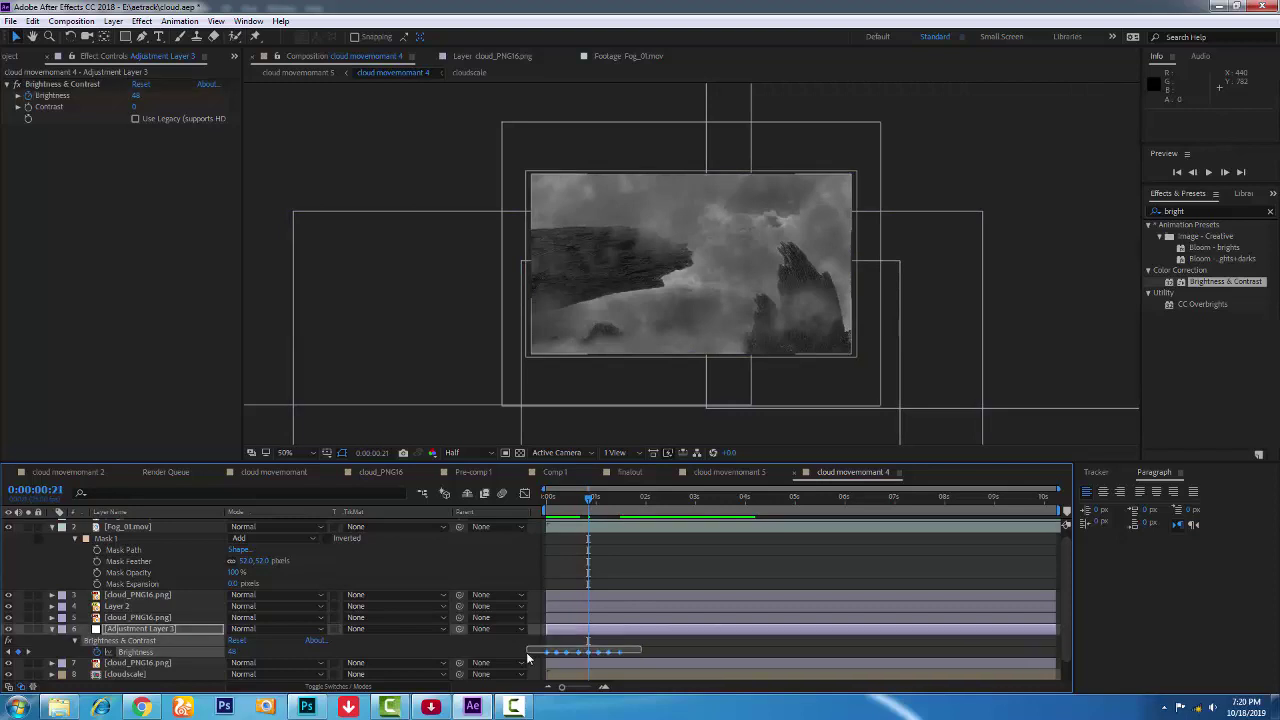
pyautogui.hotkey('ctrl', 'c')
pyautogui.moveTo(590, 500); pyautogui.dragTo(975, 522)
pyautogui.hotkey('ctrl', 'v')
pyautogui.hotkey('ctrl', 'v')
pyautogui.hotkey('ctrl', 'v')
pyautogui.hotkey('ctrl', 'v')
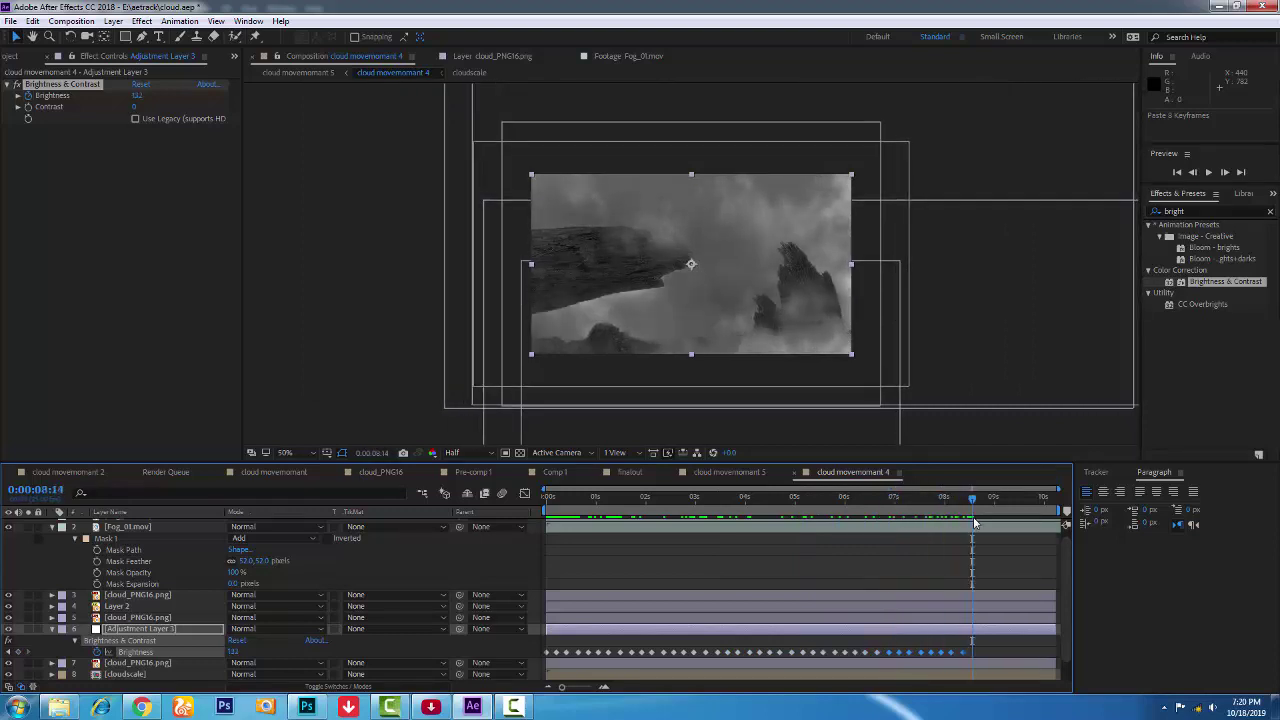
pyautogui.hotkey('ctrl', 'v')
pyautogui.moveTo(975, 507); pyautogui.dragTo(1055, 528)
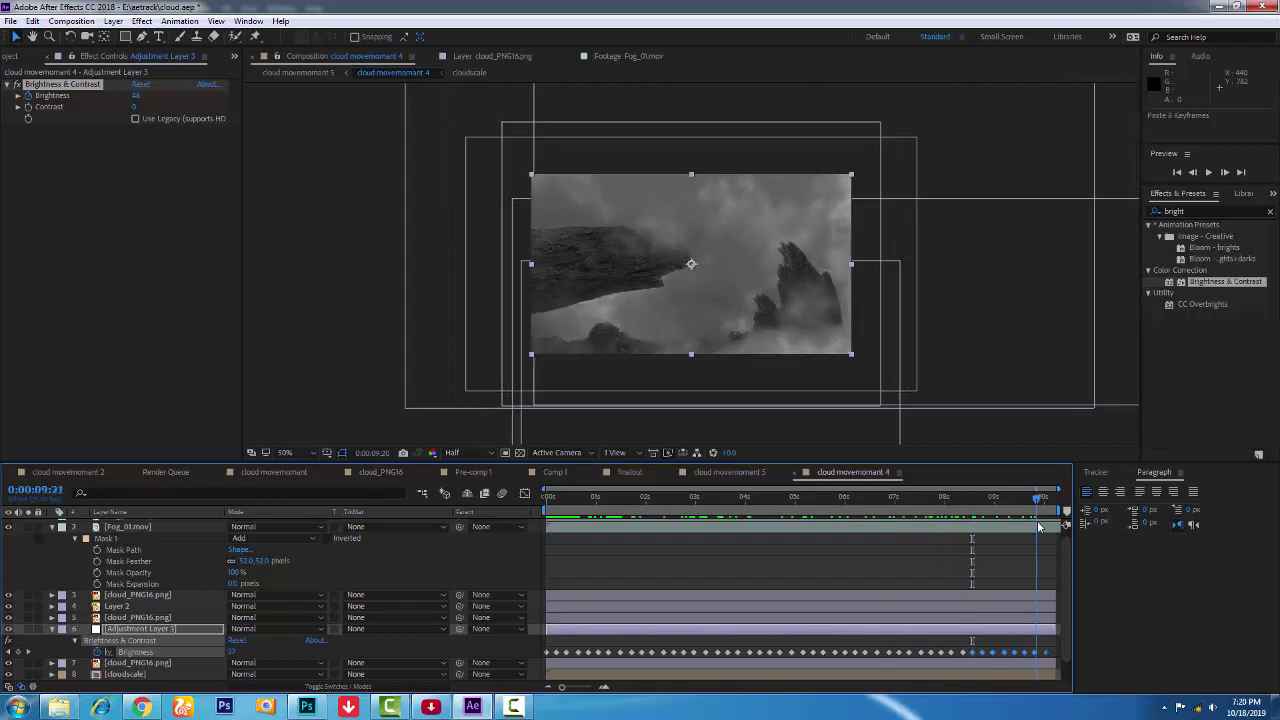
# Preview the repeating lightning flicker from the start and stop it.
pyautogui.press('Home')
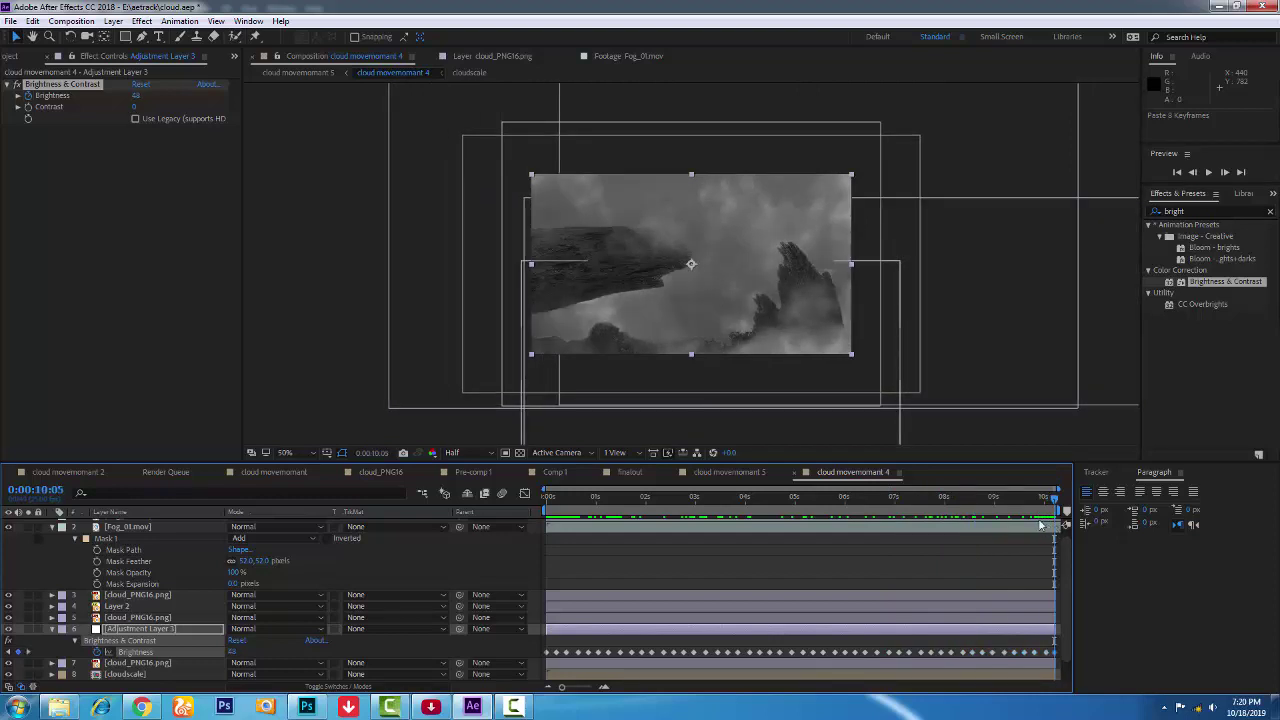
pyautogui.press('space')
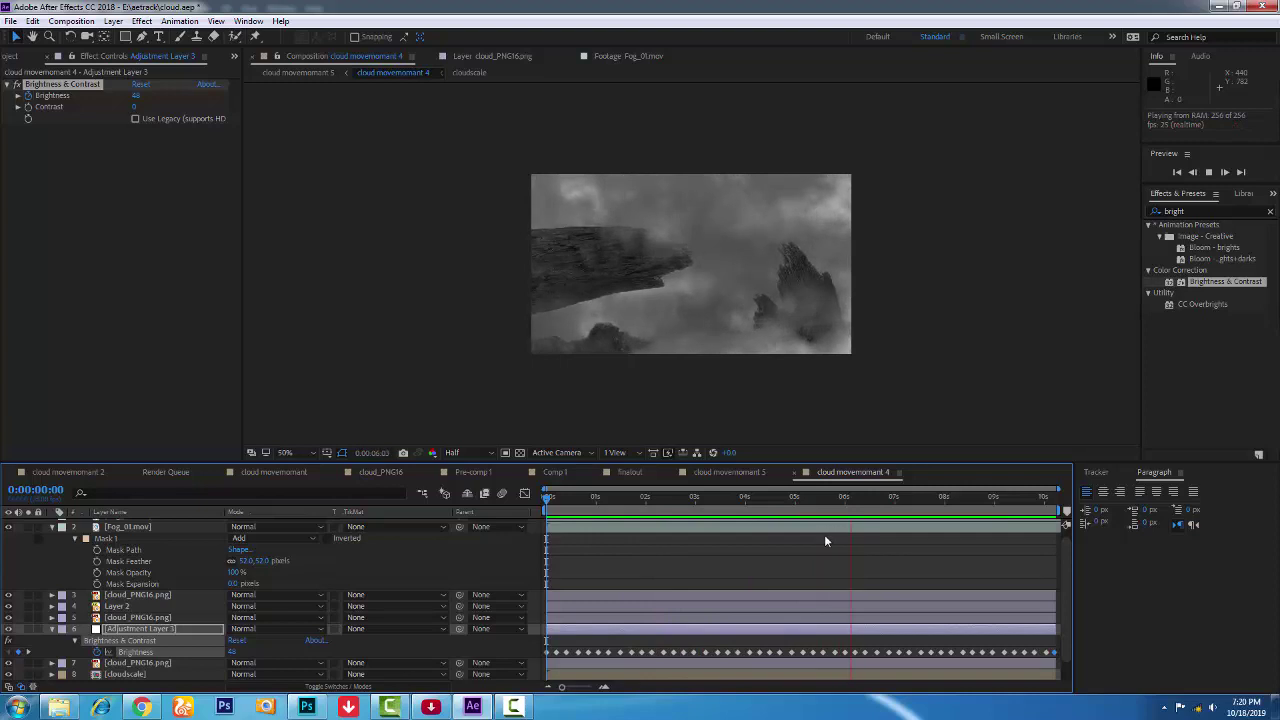
pyautogui.press('space')
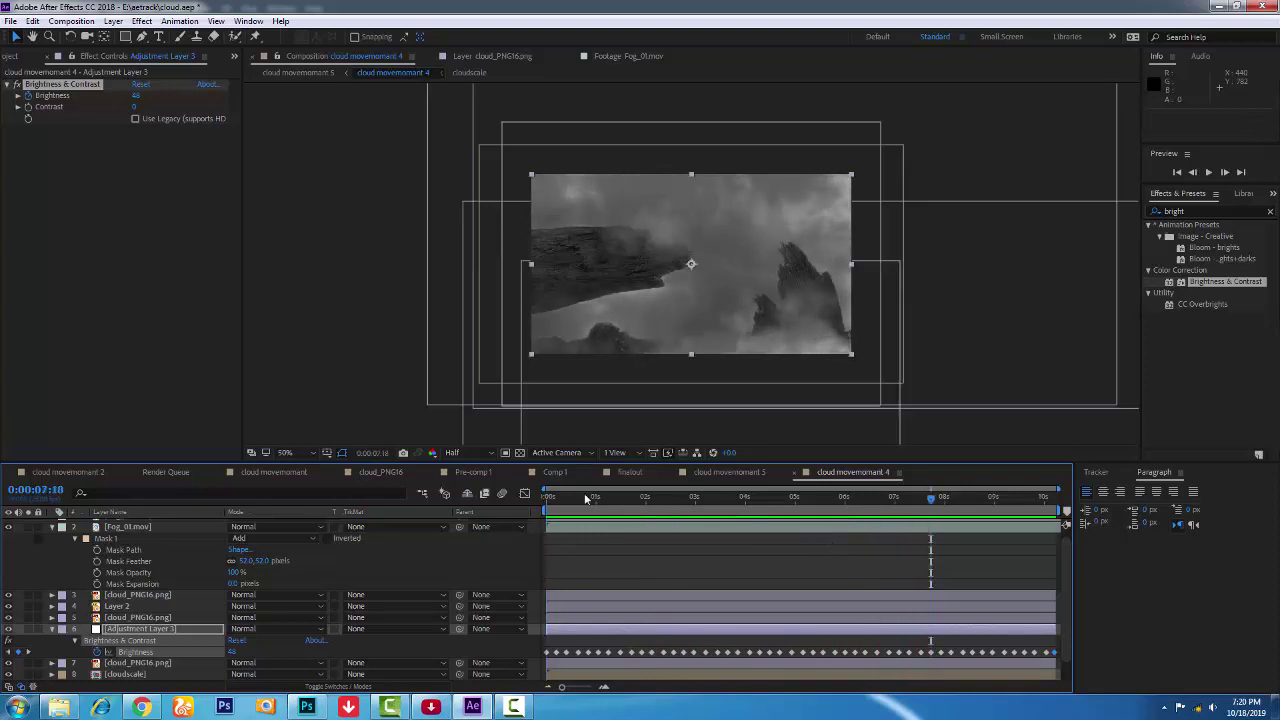
# Create a black 960×540 solid named 'light' and drag it to the top of the stack.
pyautogui.click(135, 617)
pyautogui.click(113, 21)
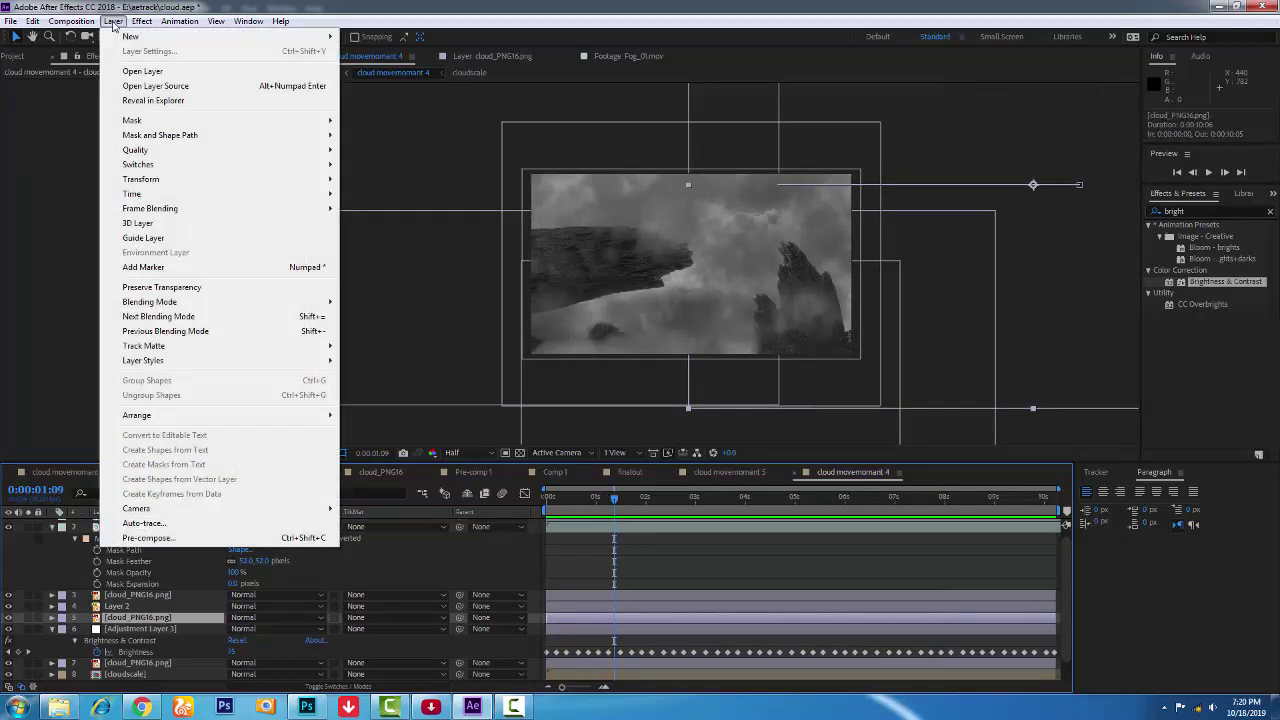
pyautogui.moveTo(152, 37)
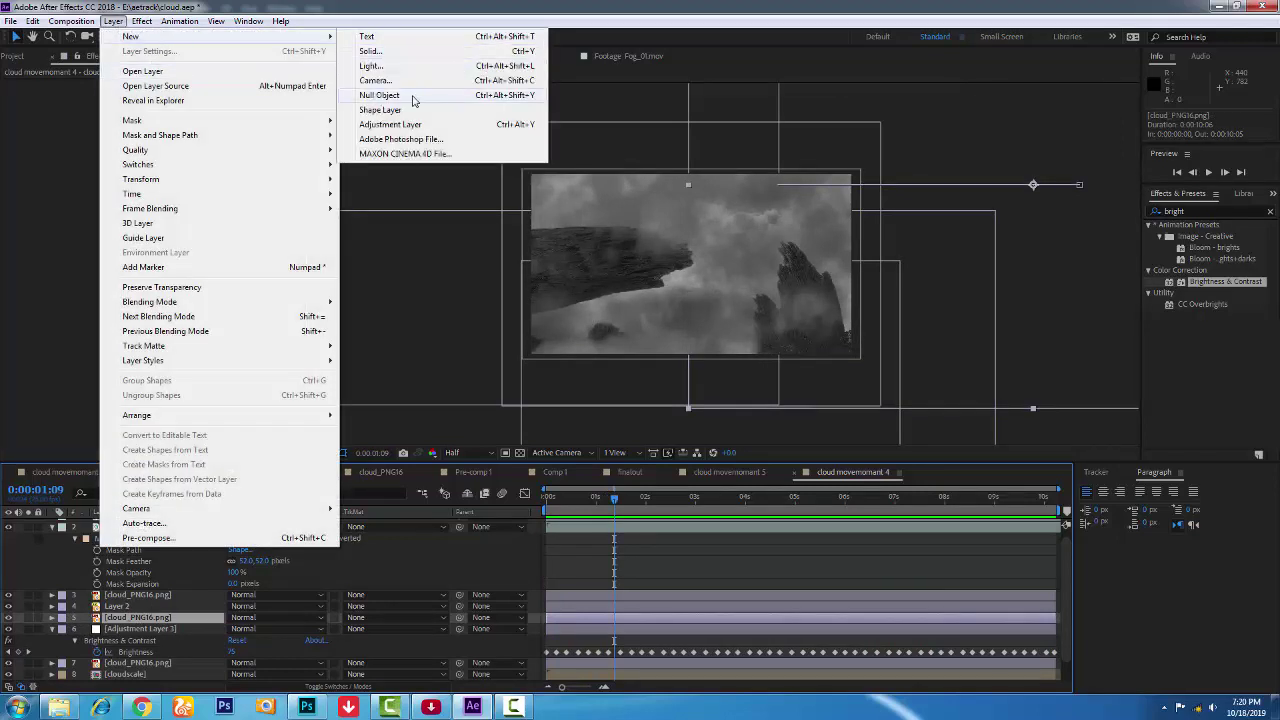
pyautogui.click(380, 52)
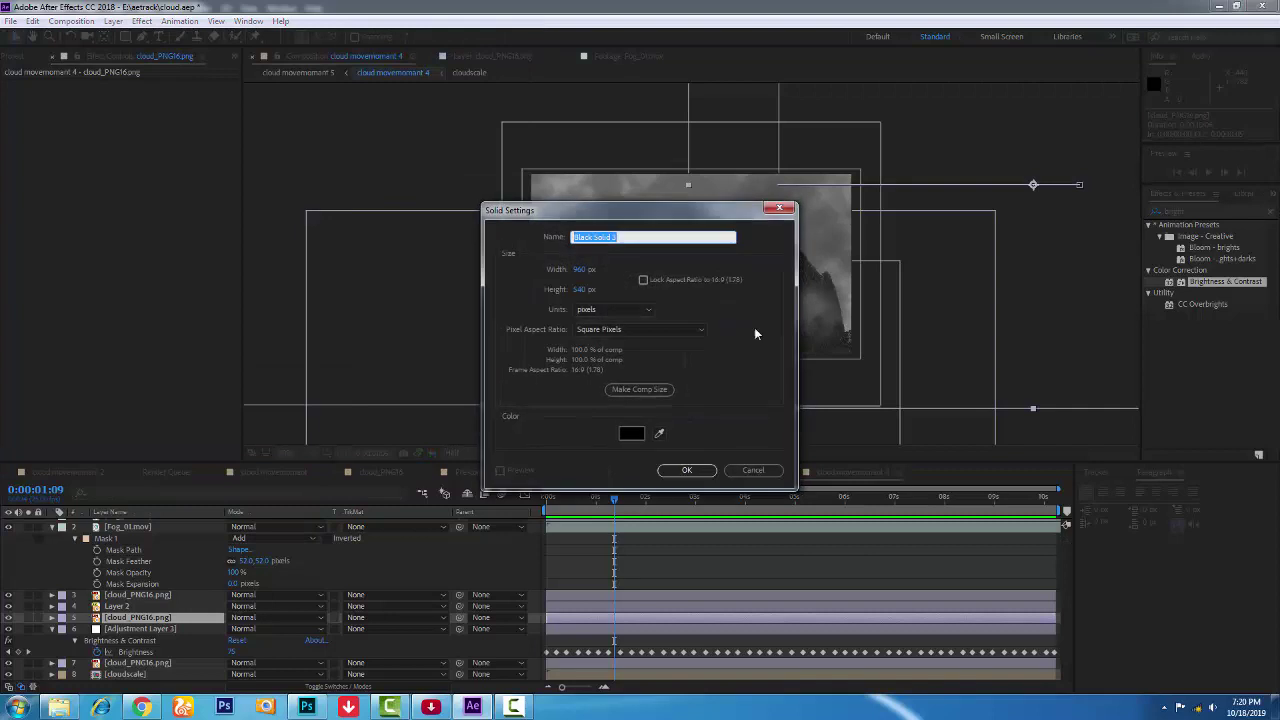
pyautogui.click(686, 470)
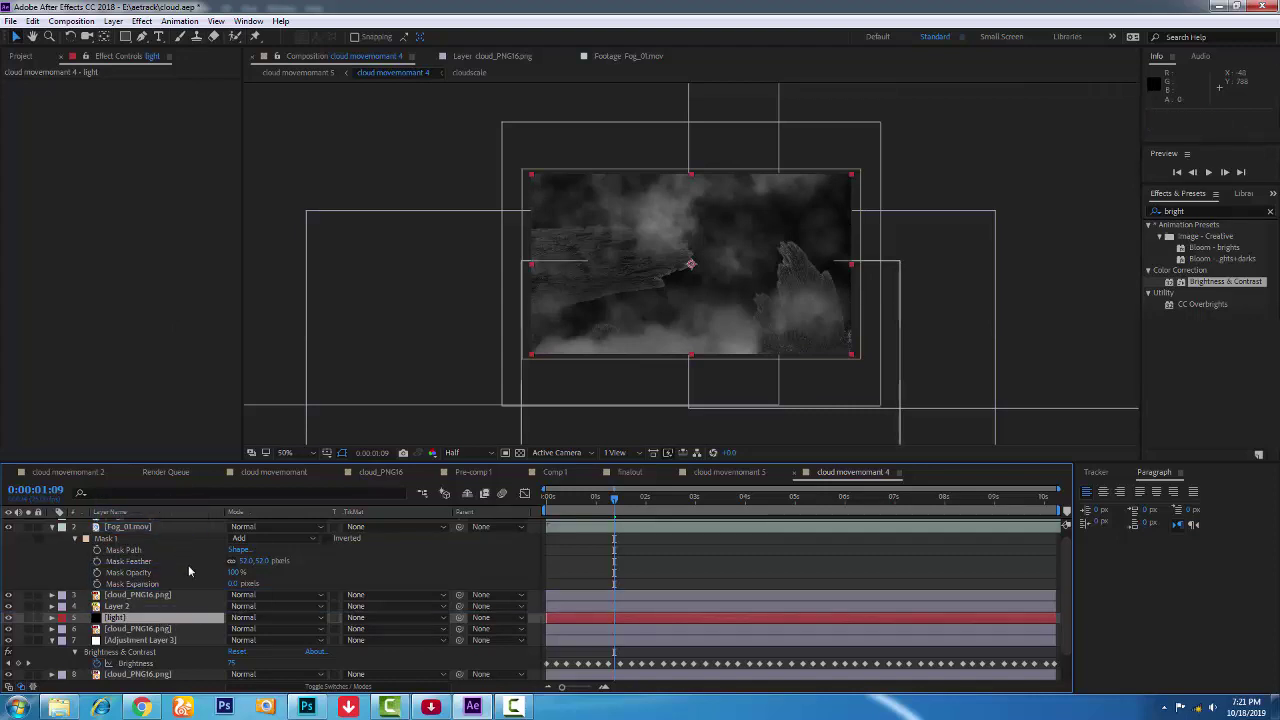
pyautogui.scroll(1, 182, 601)
pyautogui.moveTo(180, 625); pyautogui.dragTo(185, 518)
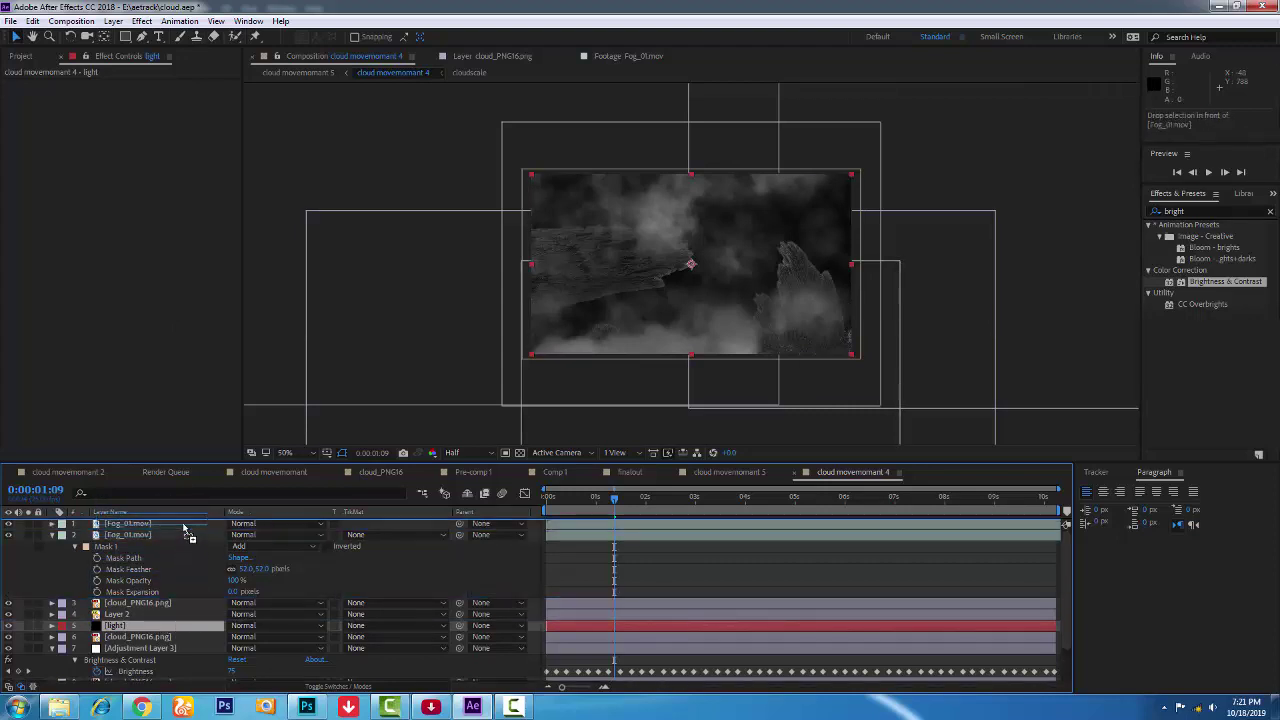
# Apply Lightning to the light solid, running the bolt from the top of the frame downward.
pyautogui.click(143, 21)
pyautogui.moveTo(320, 278)
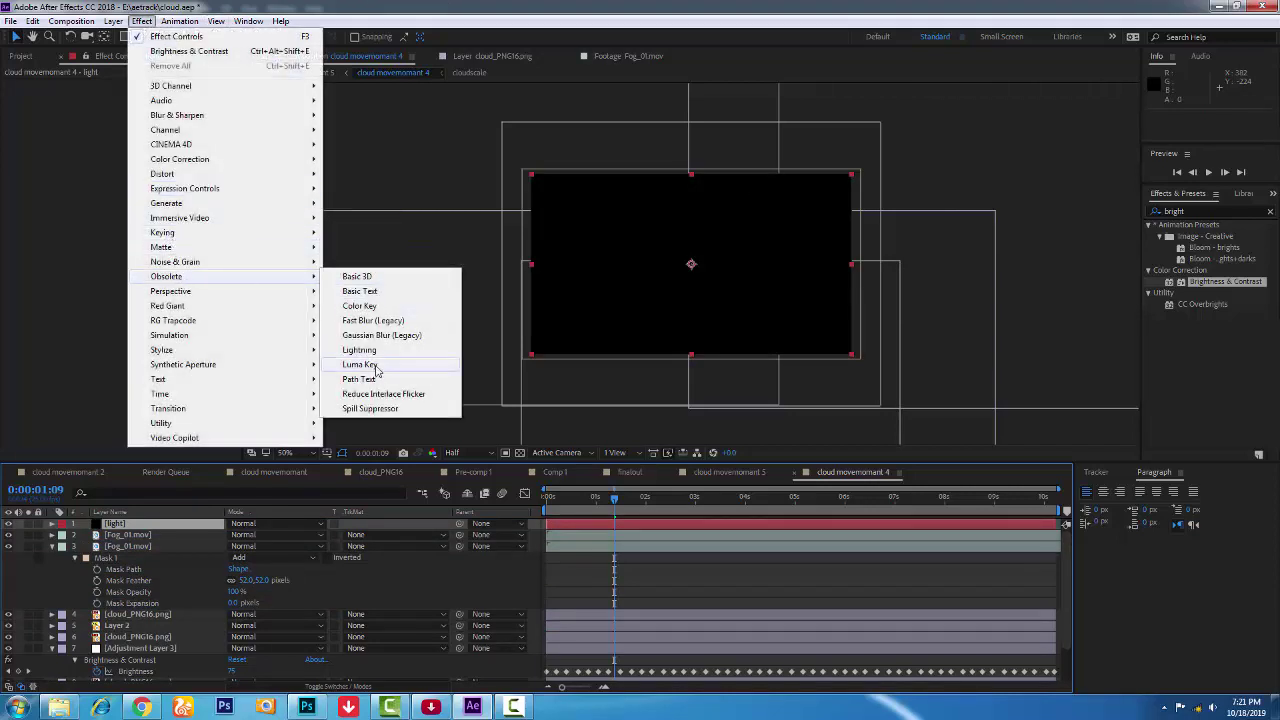
pyautogui.click(360, 350)
pyautogui.moveTo(612, 268); pyautogui.dragTo(705, 201)
pyautogui.moveTo(770, 266); pyautogui.dragTo(667, 339)
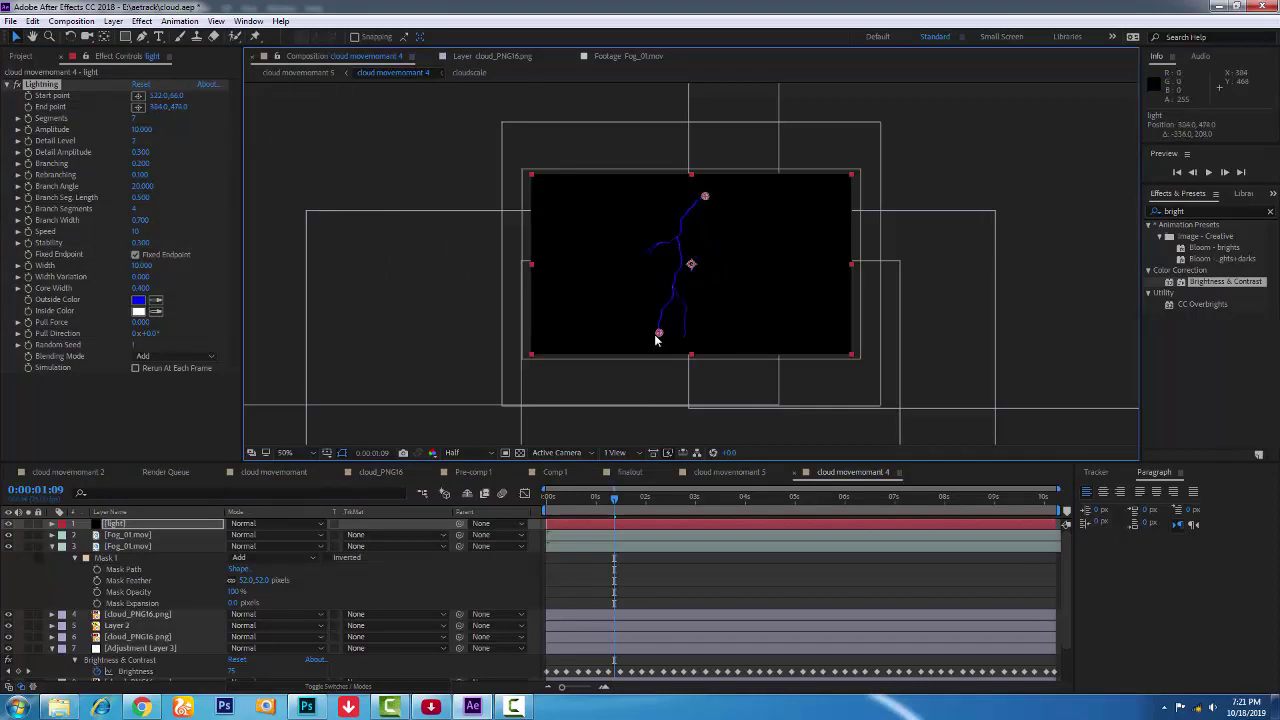
pyautogui.press('.')
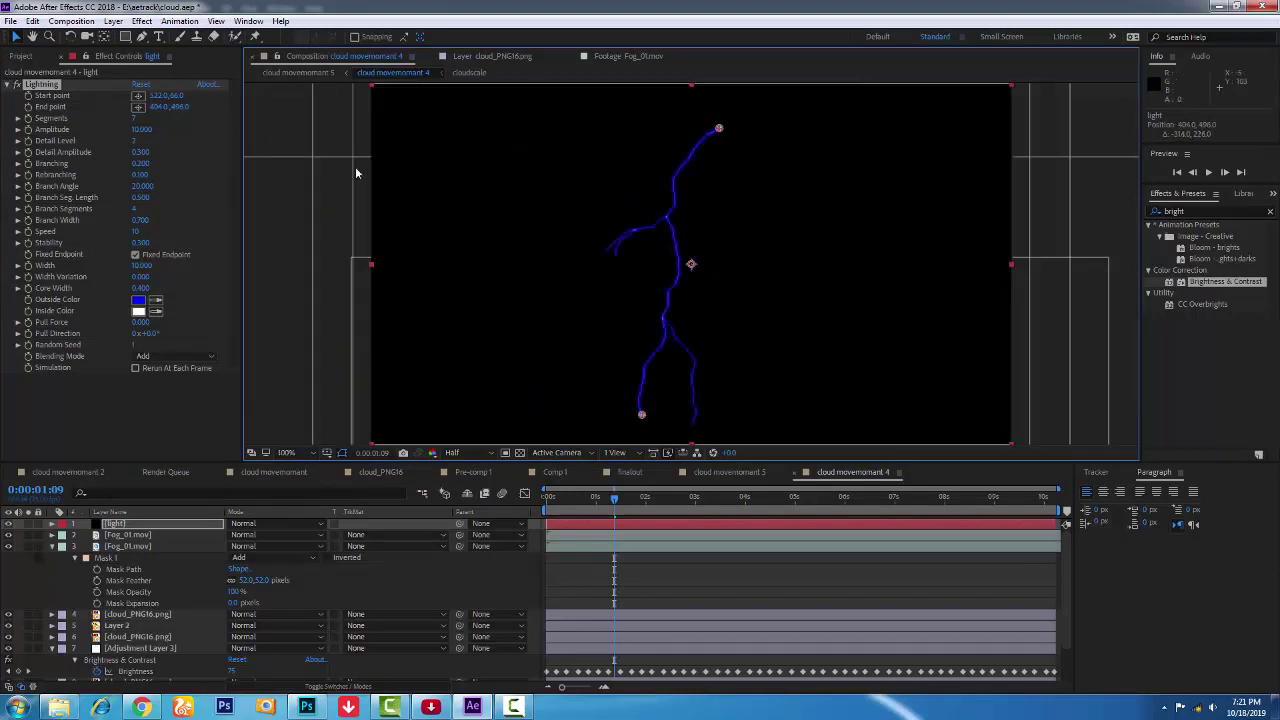
pyautogui.press('space')
pyautogui.press('space')
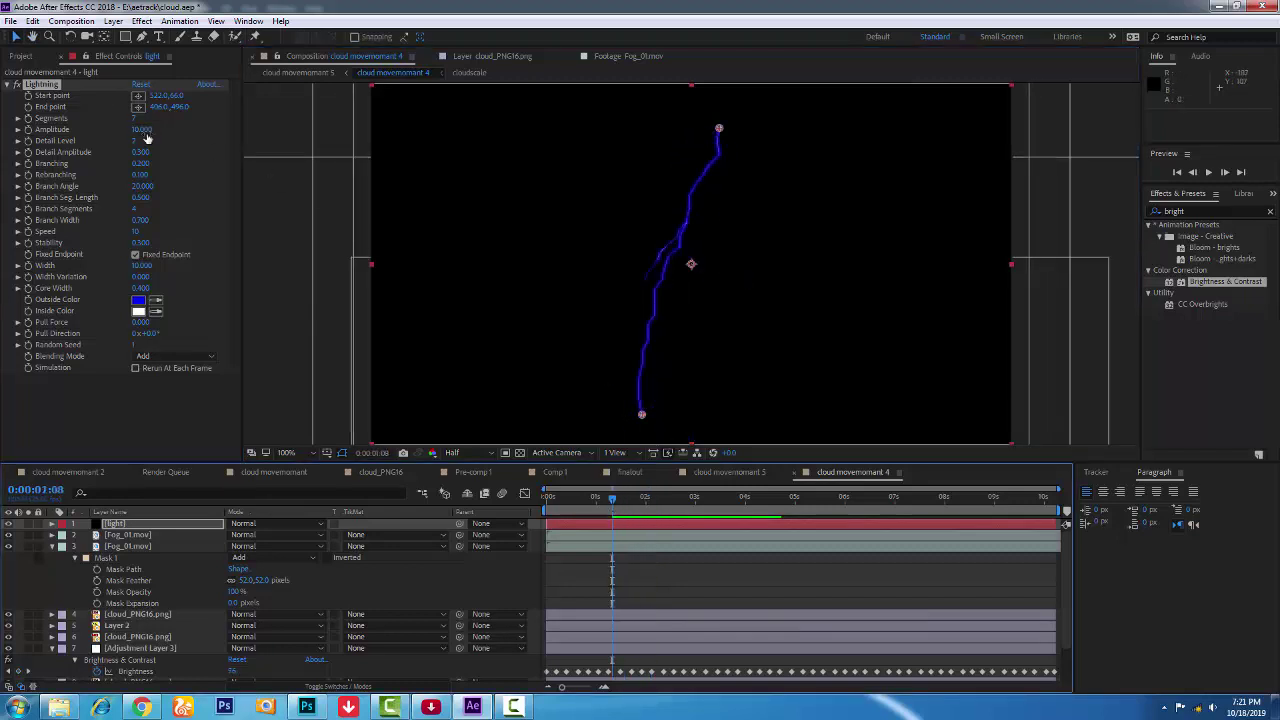
# Set Lightning amplitude to 9.5, thin the core width, raise branching to 0.330, and preview.
pyautogui.write('9.5')
pyautogui.press('Return')
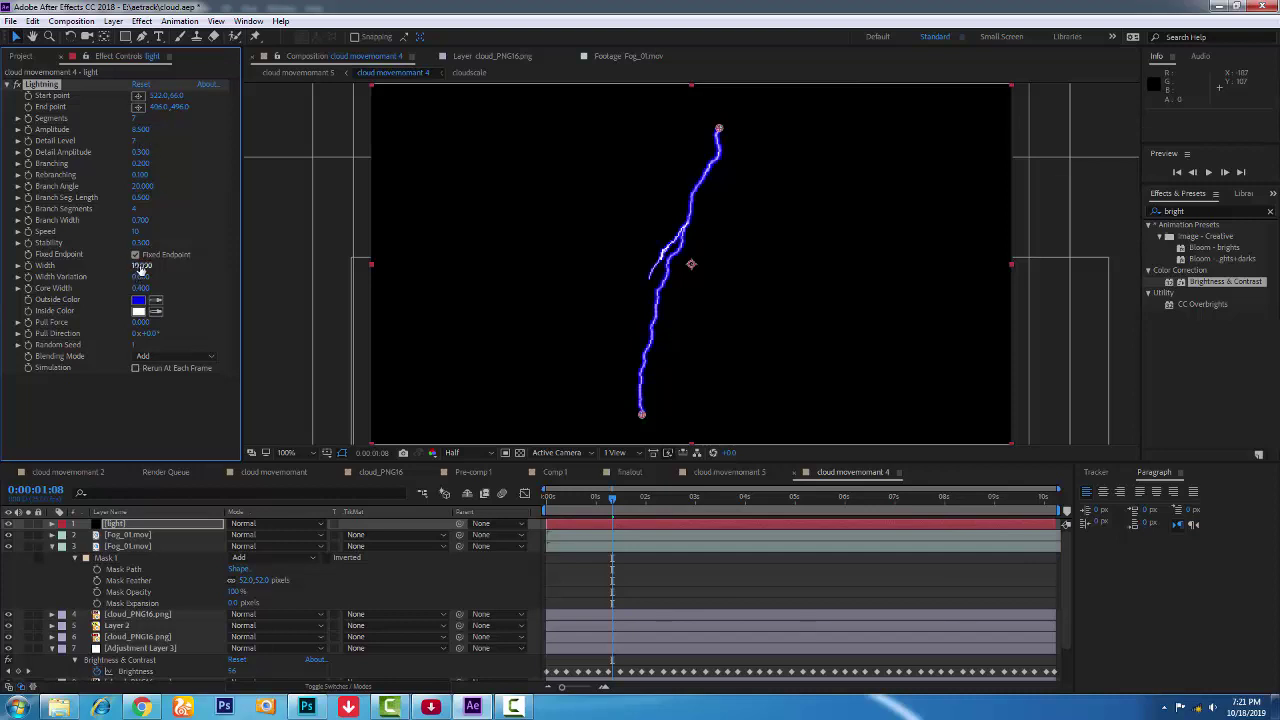
pyautogui.moveTo(137, 265); pyautogui.dragTo(130, 265)
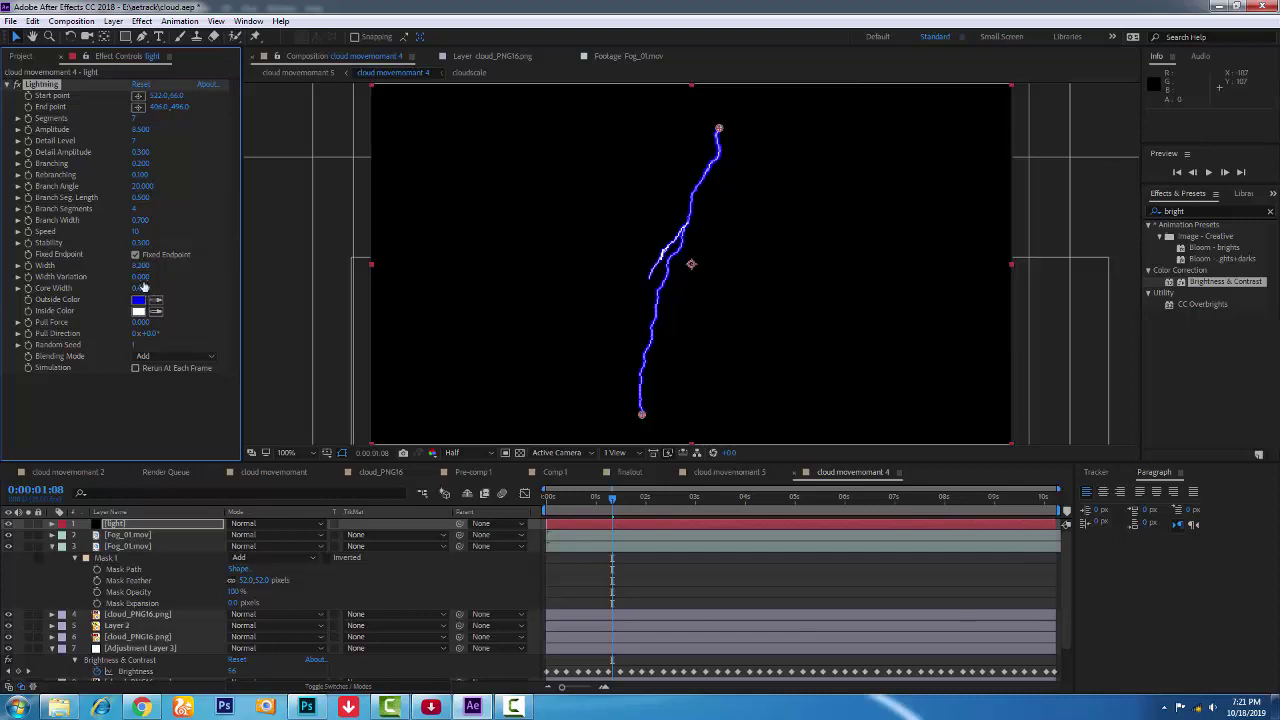
pyautogui.click(186, 267)
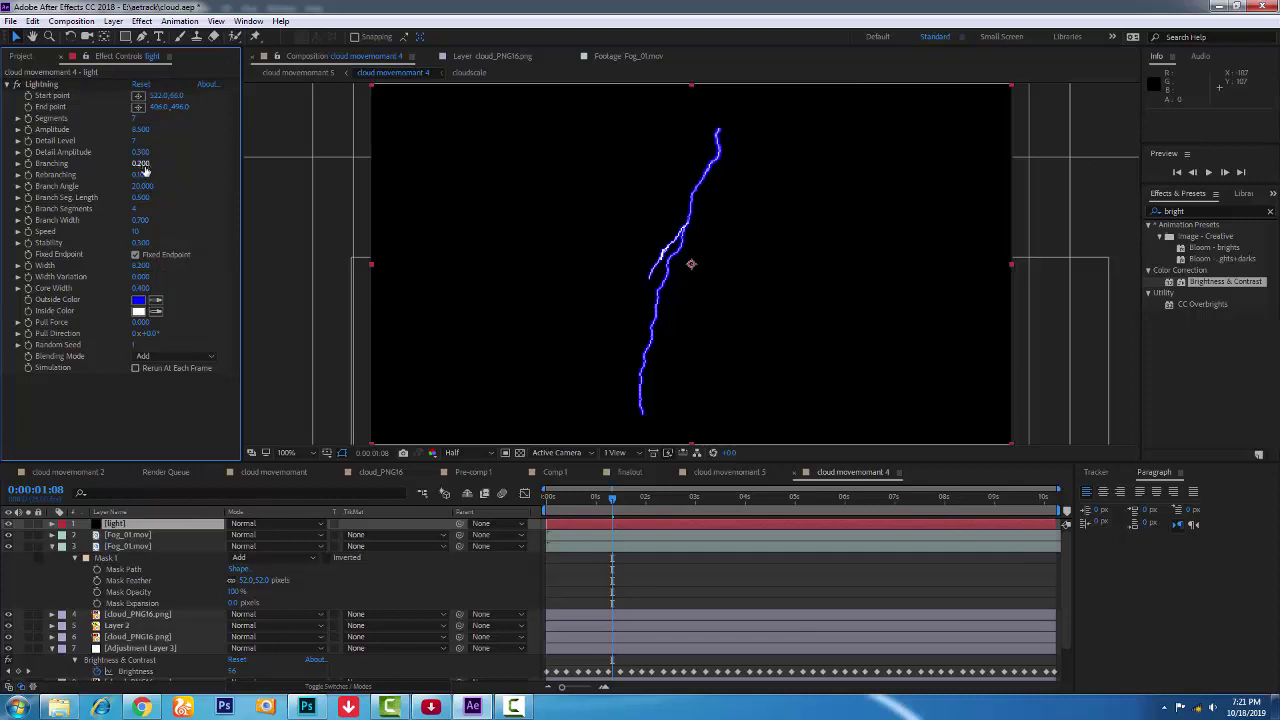
pyautogui.click(42, 84)
pyautogui.moveTo(145, 163); pyautogui.dragTo(148, 163)
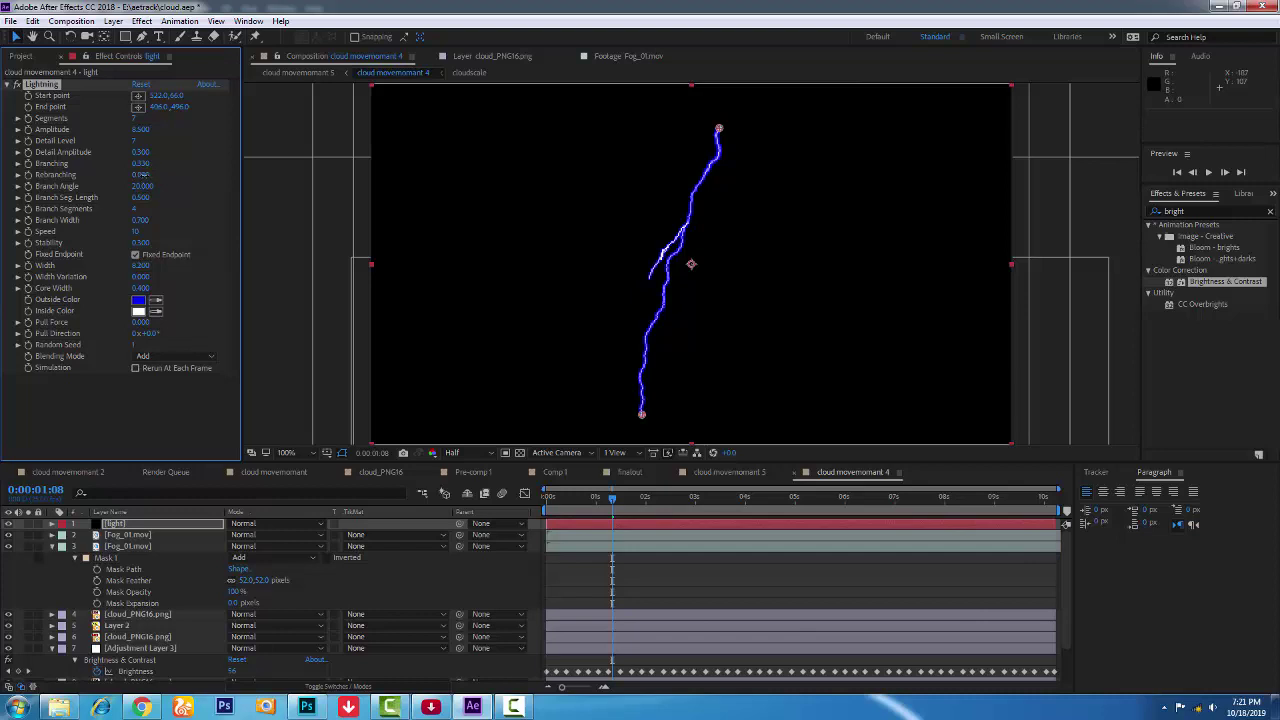
pyautogui.press('space')
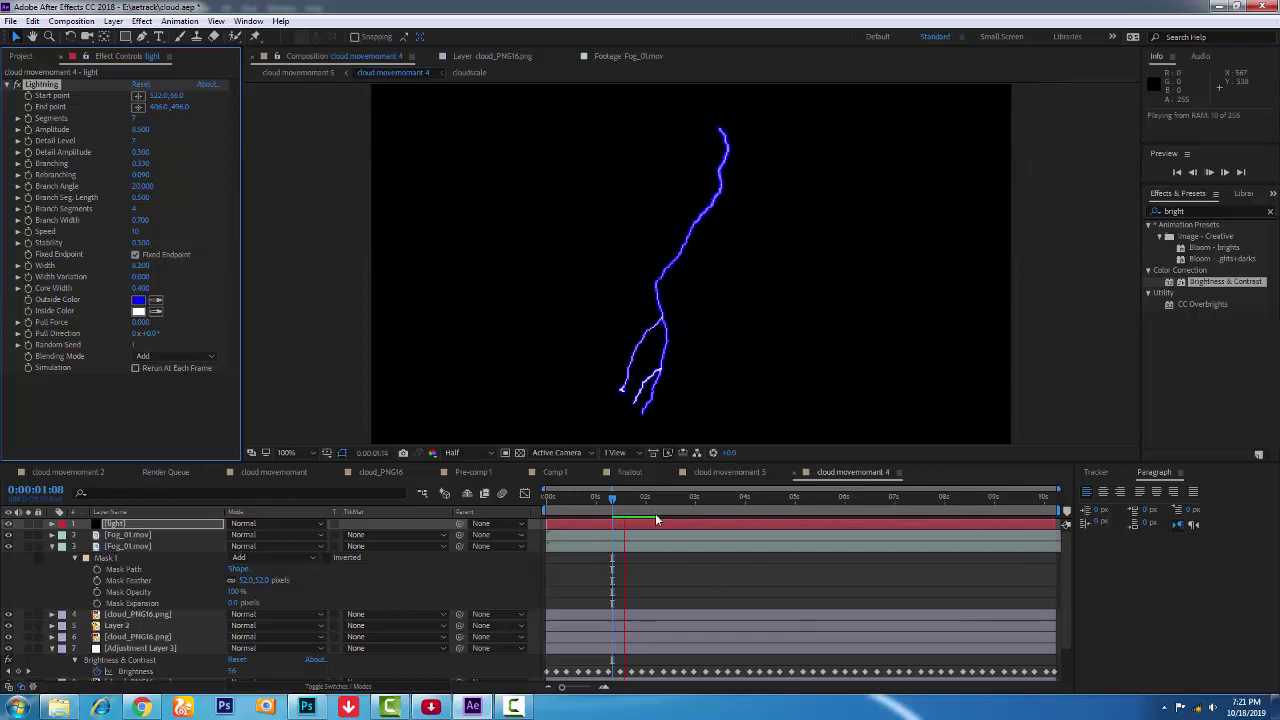
pyautogui.press('space')
pyautogui.press('Home')
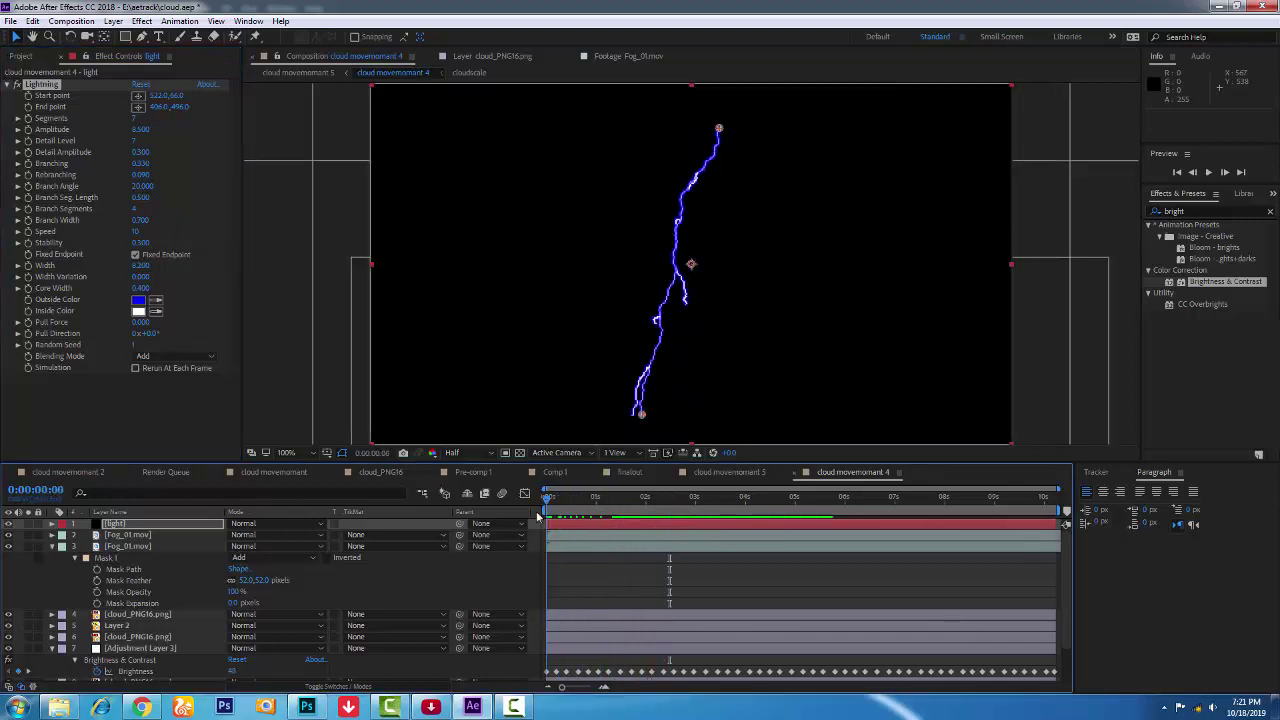
# Set the Lightning Outside Color to a violet, 6767F2.
pyautogui.click(138, 299)
pyautogui.click(904, 357)
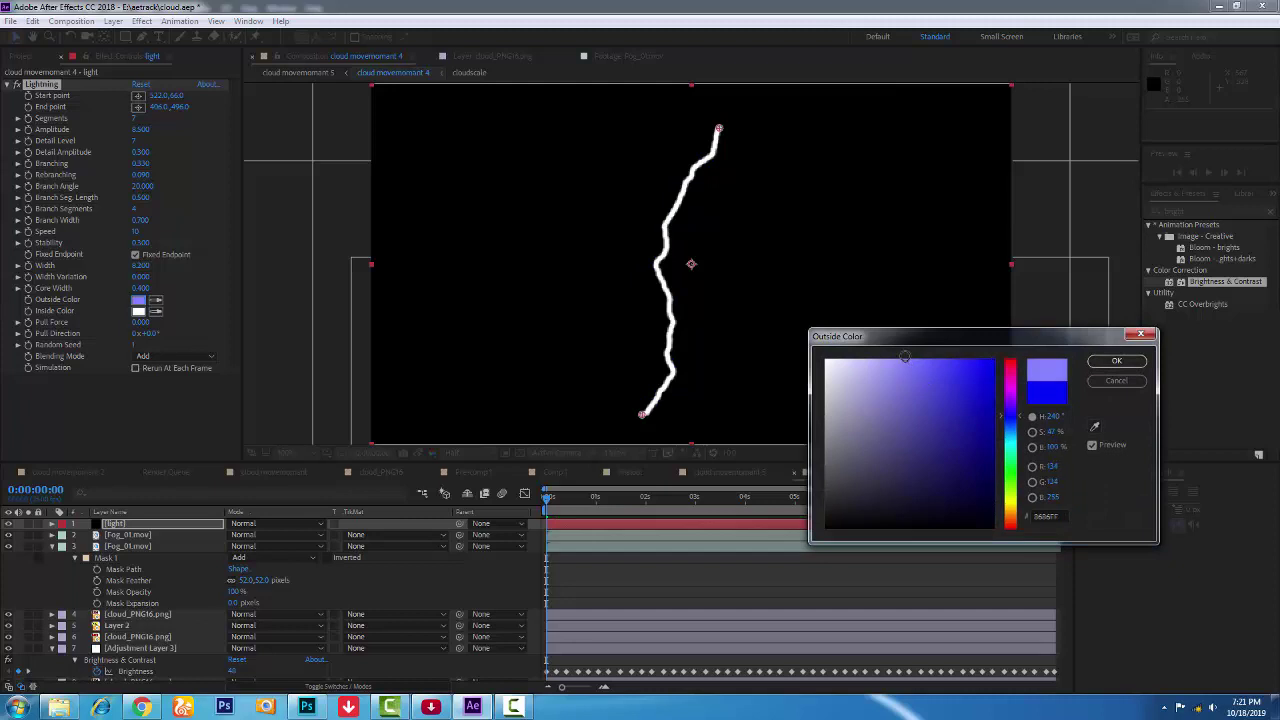
pyautogui.click(922, 367)
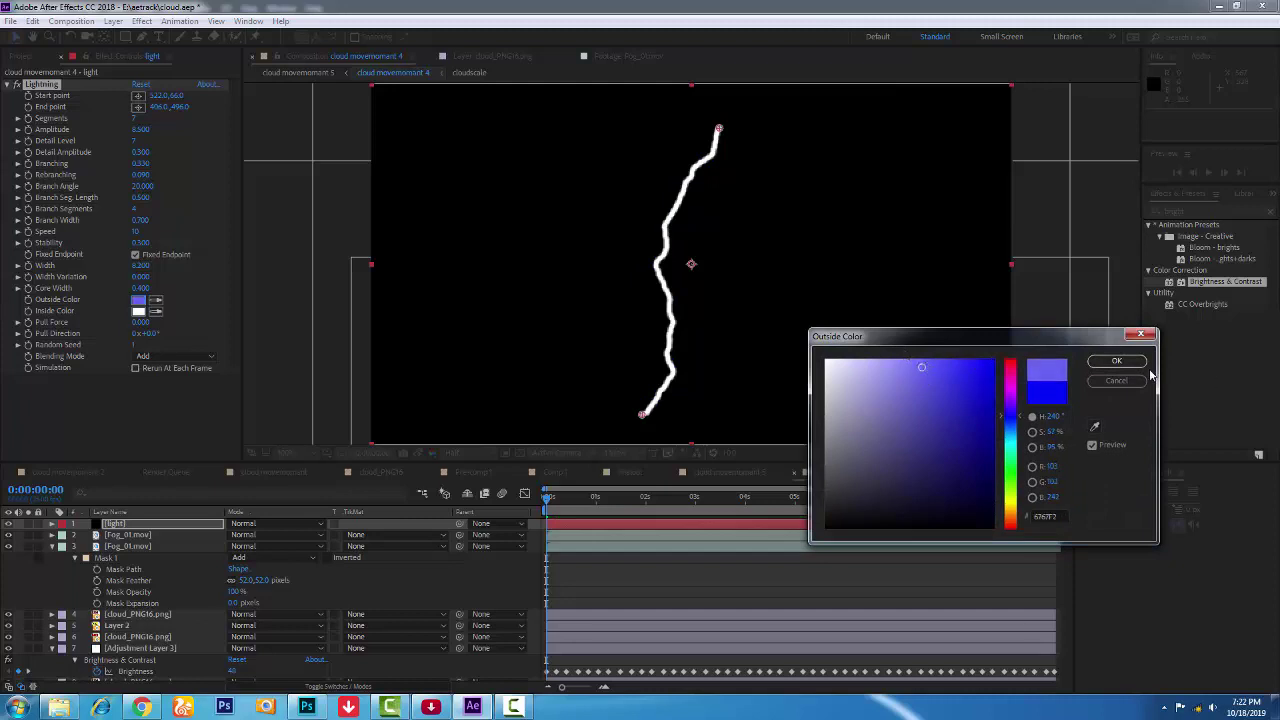
pyautogui.click(1116, 361)
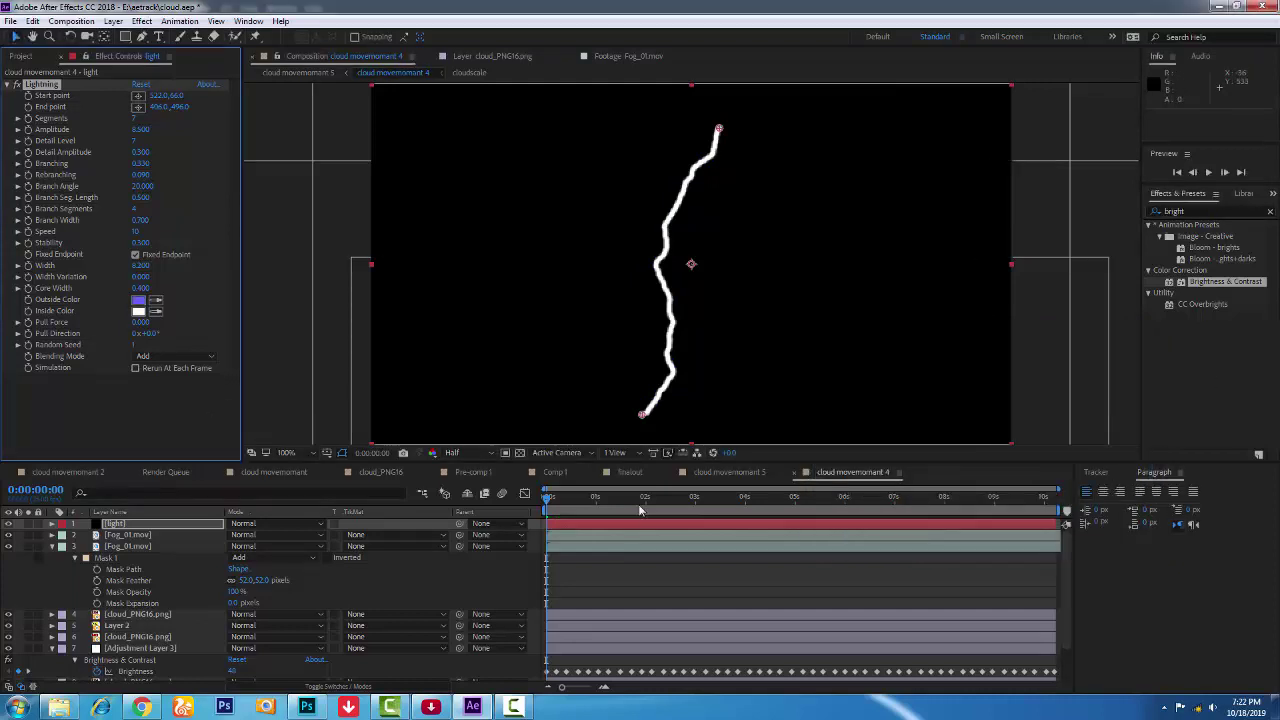
# Reduce the bolt's width to about 4.9 and preview it around frame 12.
pyautogui.moveTo(590, 510); pyautogui.dragTo(573, 508)
pyautogui.moveTo(143, 268); pyautogui.dragTo(125, 267)
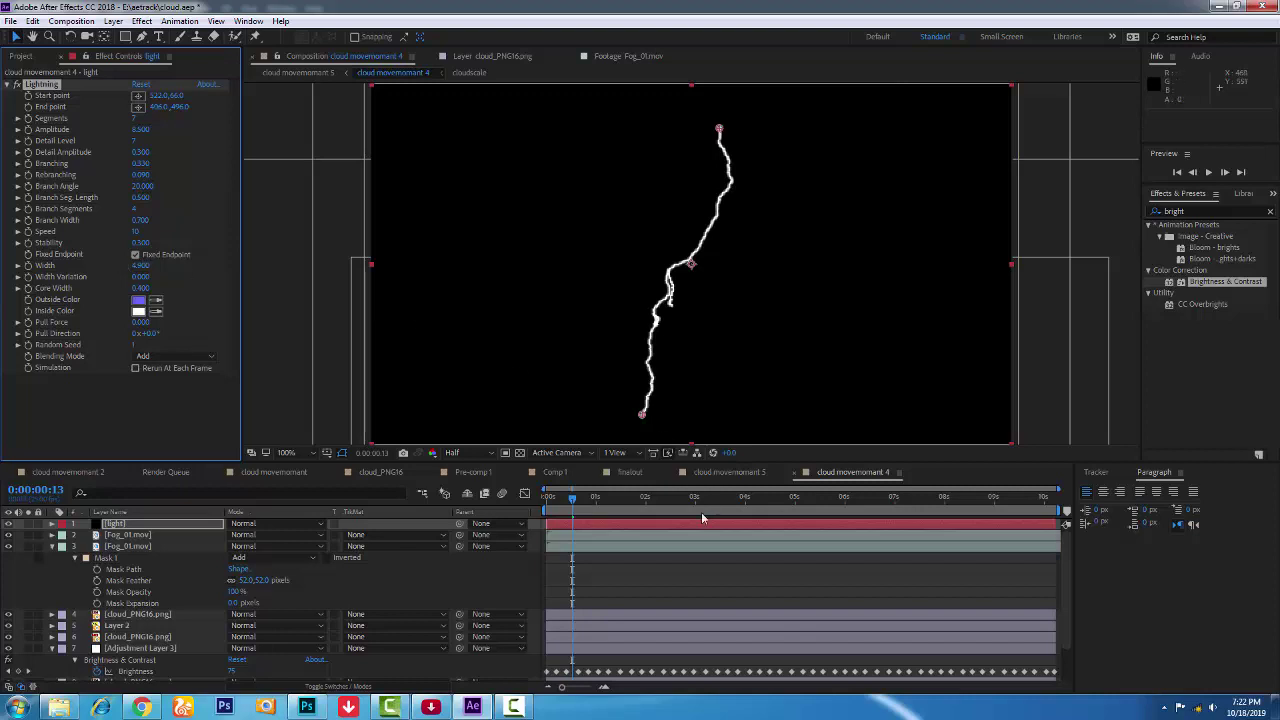
pyautogui.press('space')
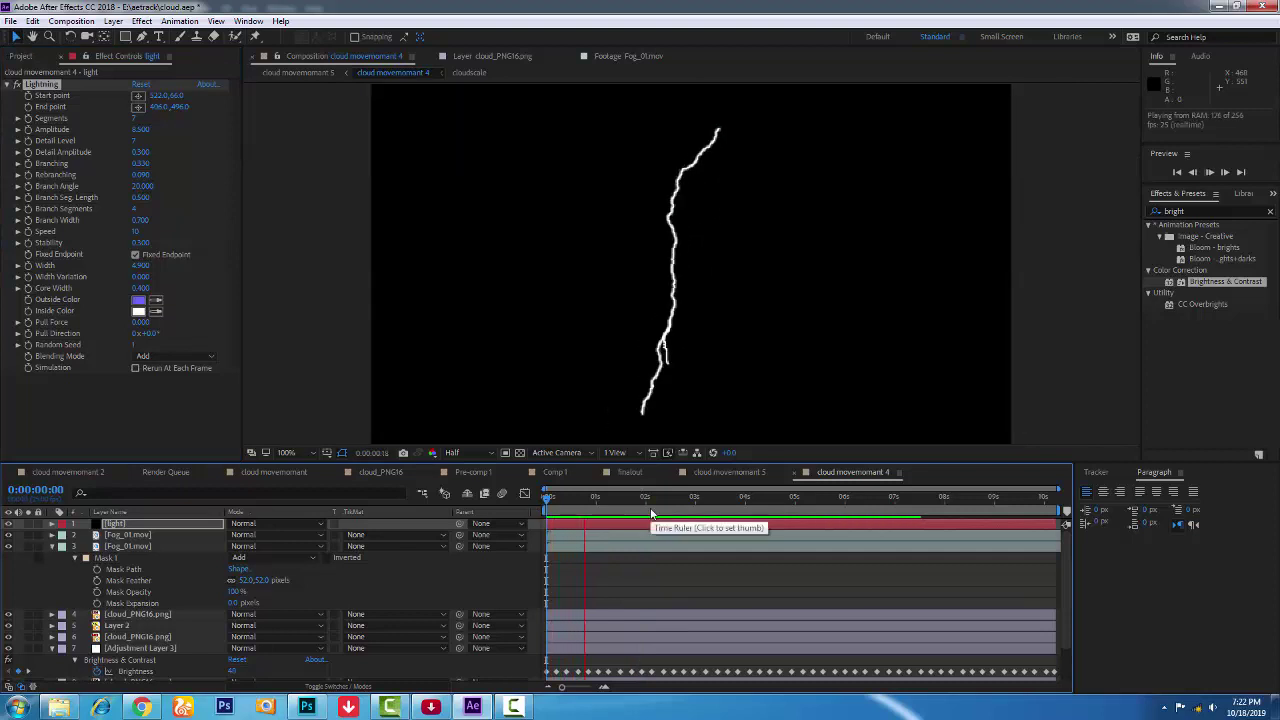
pyautogui.press('space')
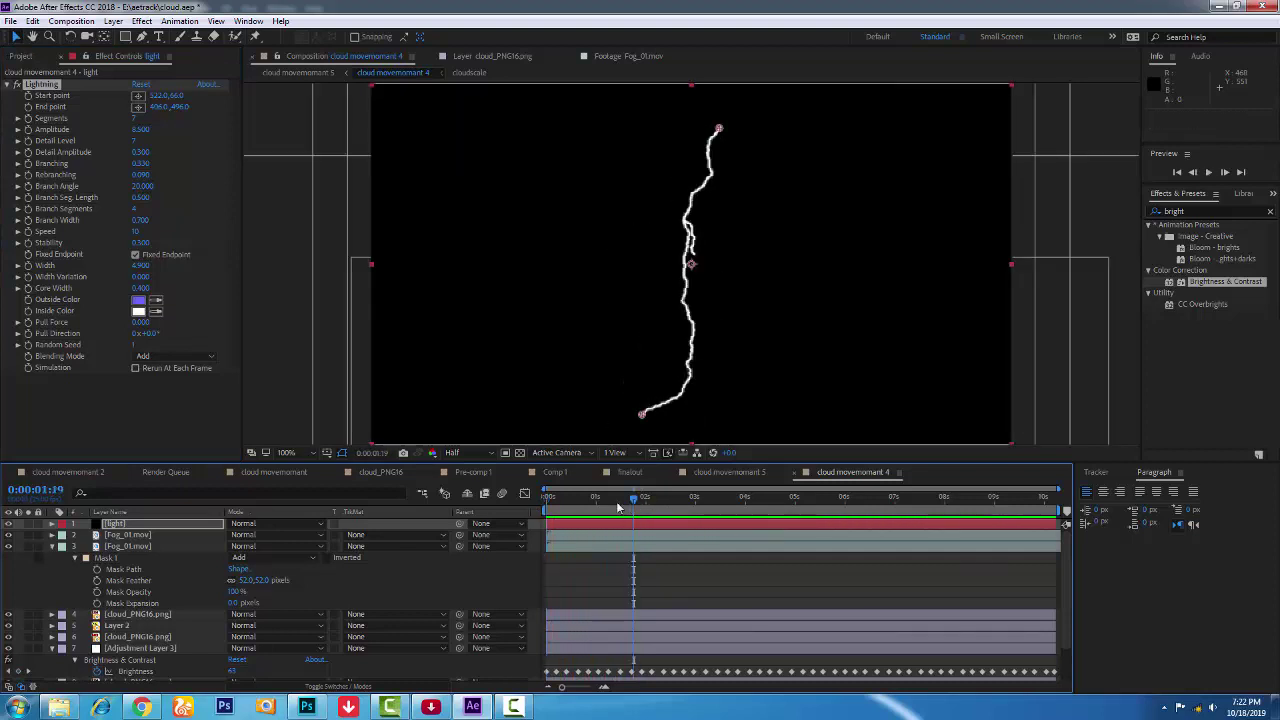
pyautogui.click(594, 497)
# Change the Outside Color to a deep saturated blue, 0606F5, and preview the glow.
pyautogui.click(139, 301)
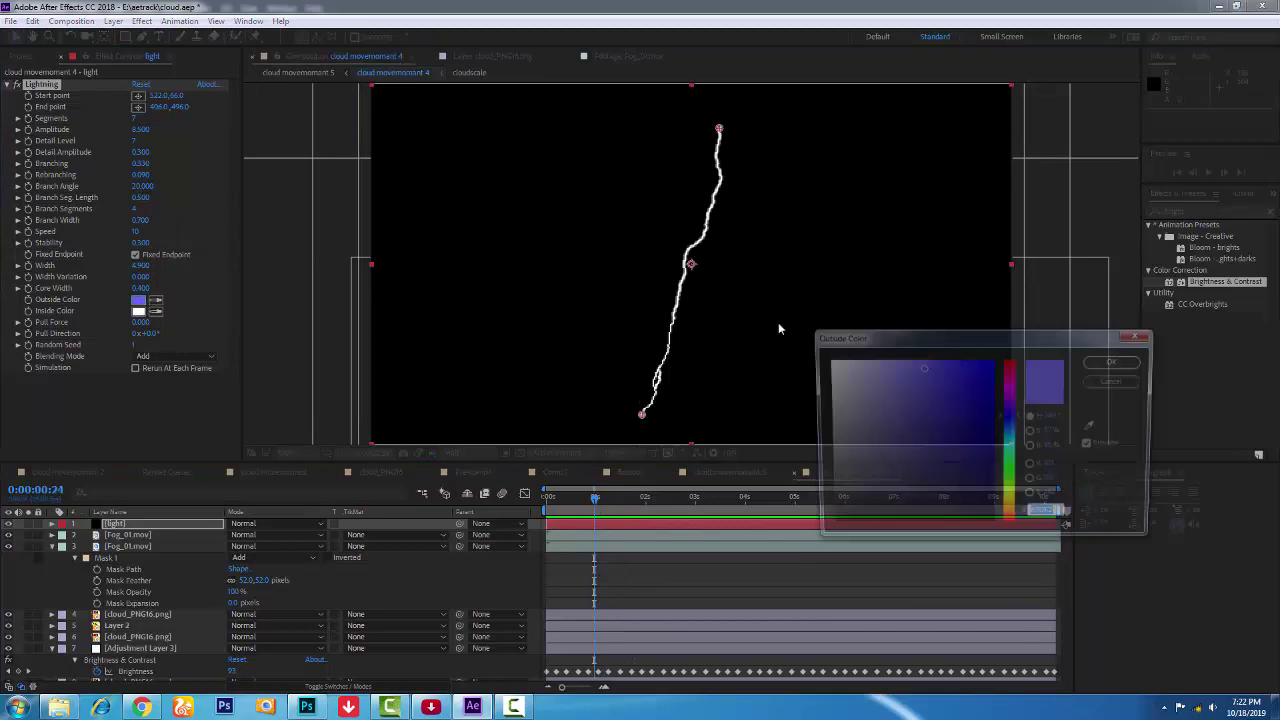
pyautogui.click(952, 373)
pyautogui.moveTo(955, 370); pyautogui.dragTo(990, 365)
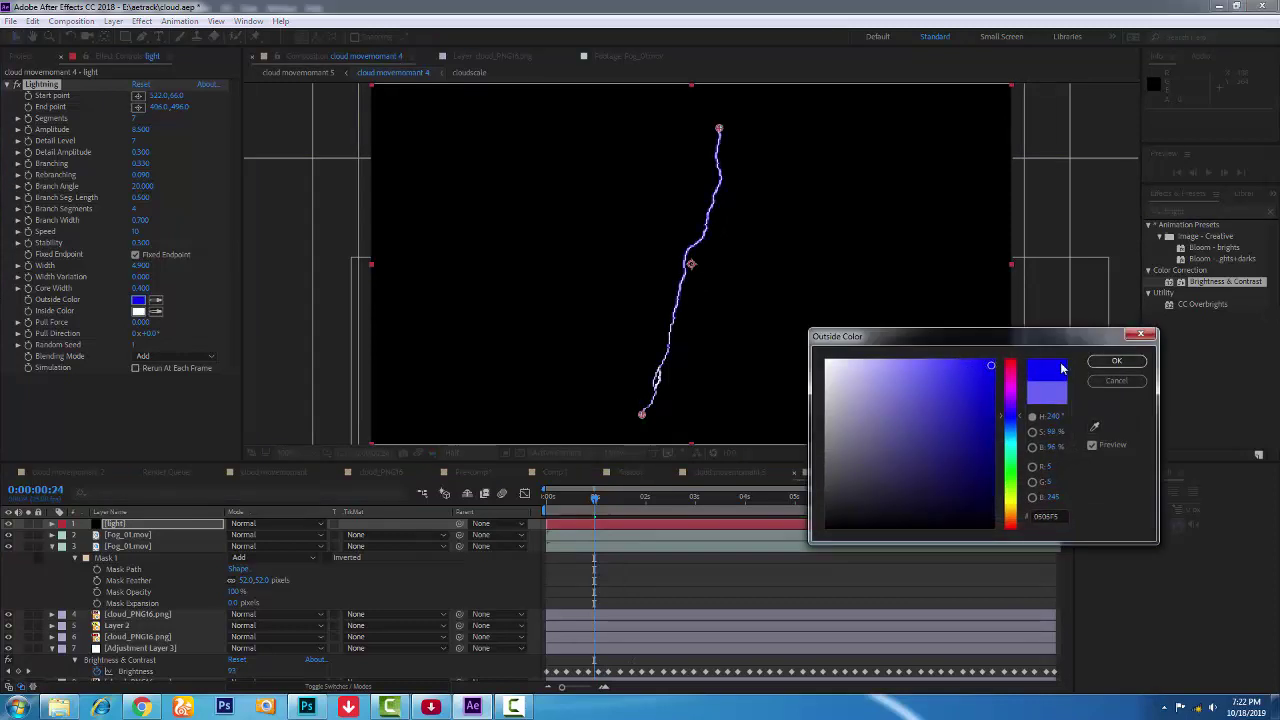
pyautogui.click(1116, 361)
pyautogui.press('space')
pyautogui.press('space')
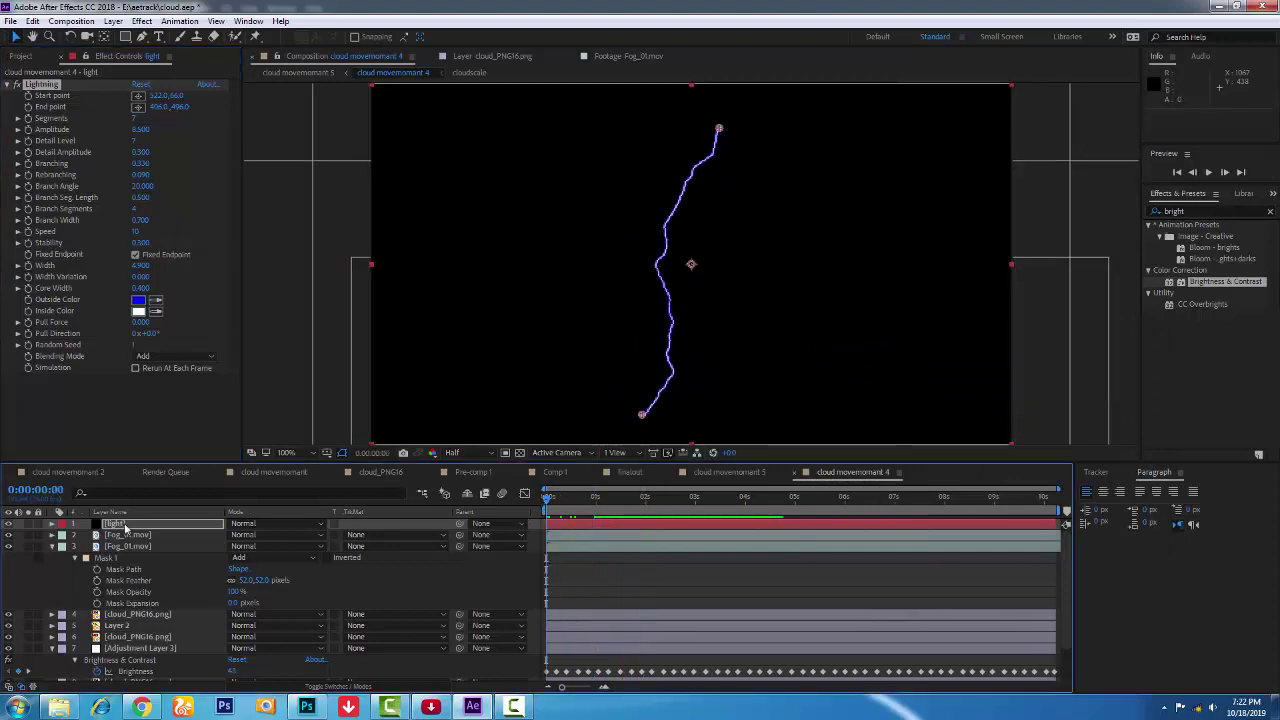
pyautogui.click(125, 527)
# Switch the light layer's blending mode to Add and drag it down among the cloud layers.
pyautogui.rightClick(127, 527)
pyautogui.moveTo(225, 297)
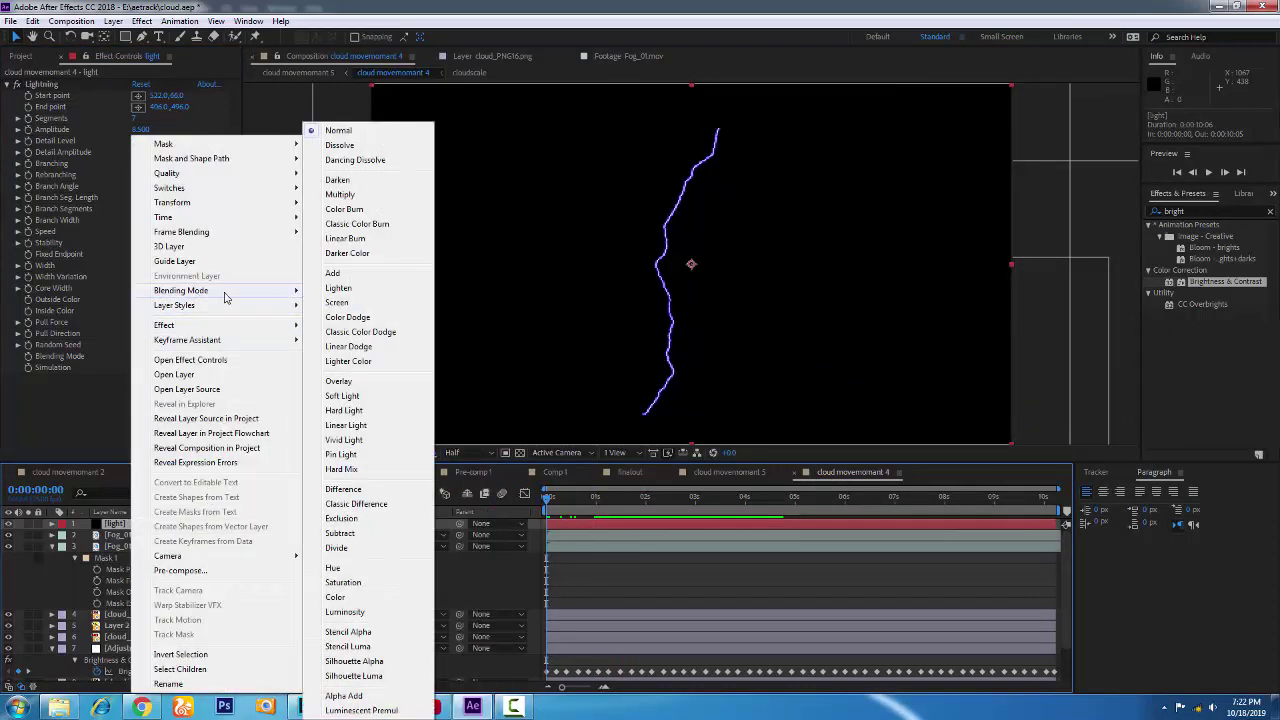
pyautogui.click(333, 273)
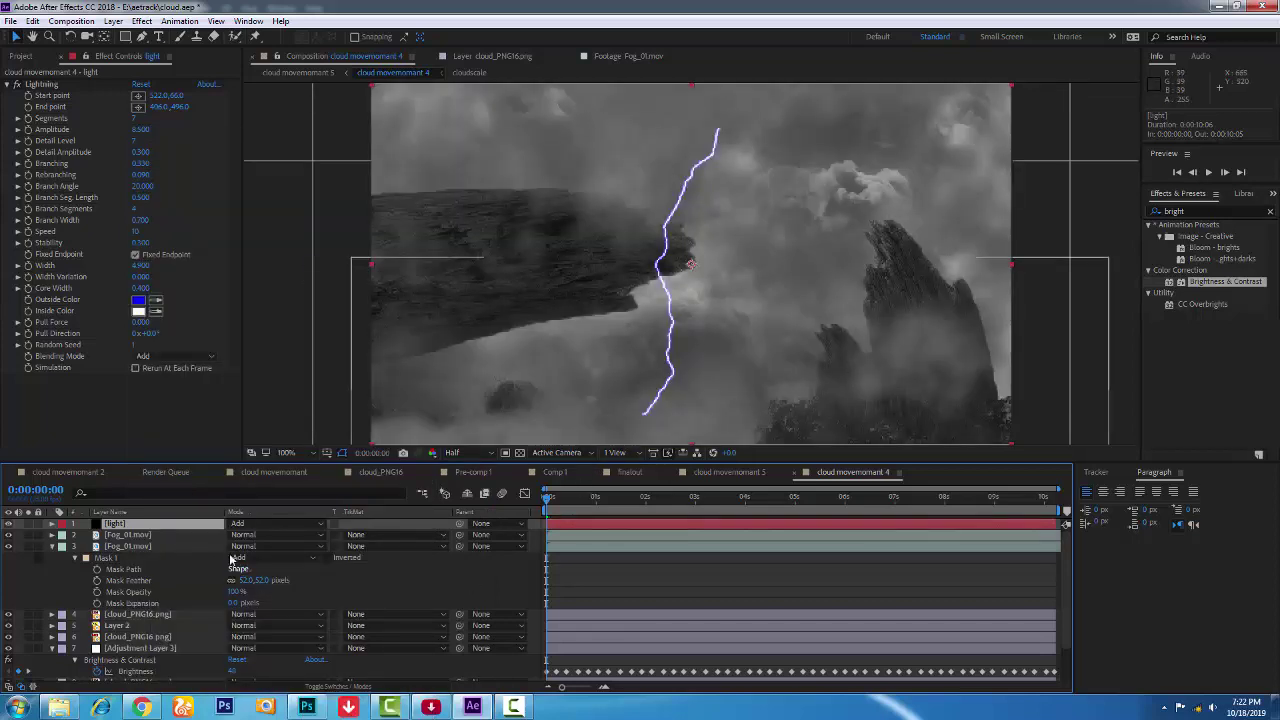
pyautogui.moveTo(177, 521); pyautogui.dragTo(185, 640)
pyautogui.press('space')
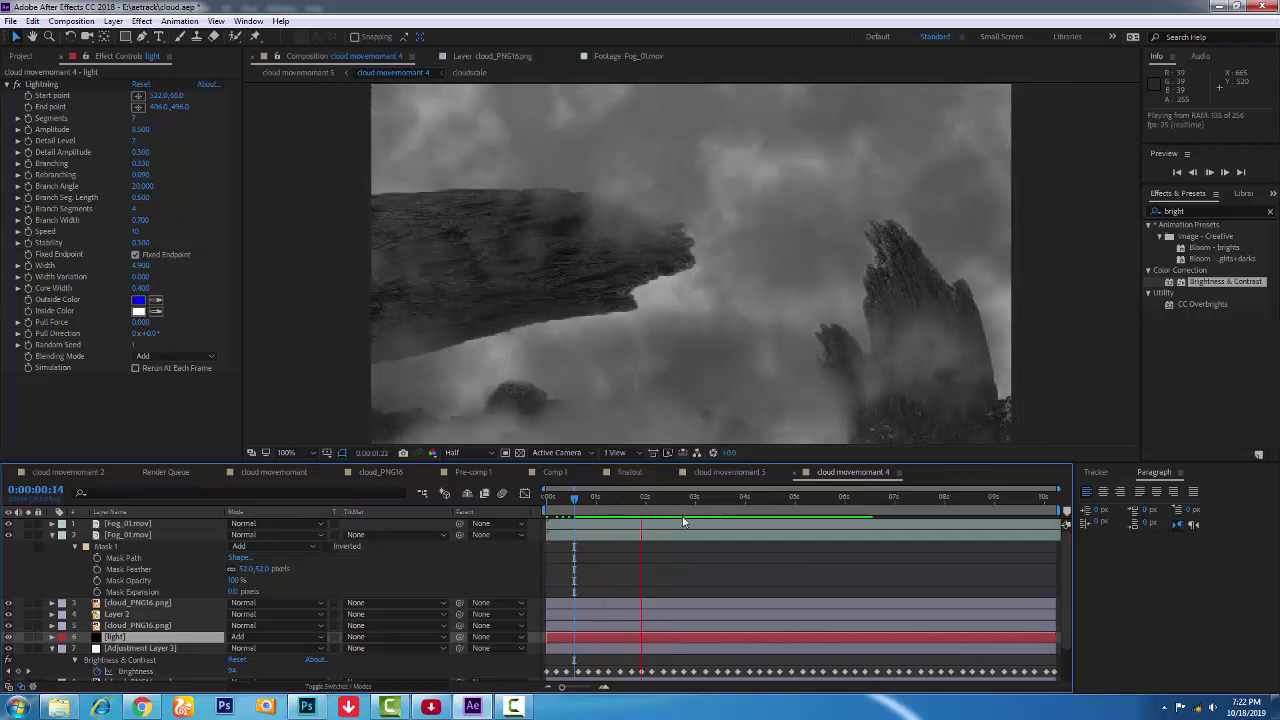
pyautogui.press('space')
pyautogui.press('Home')
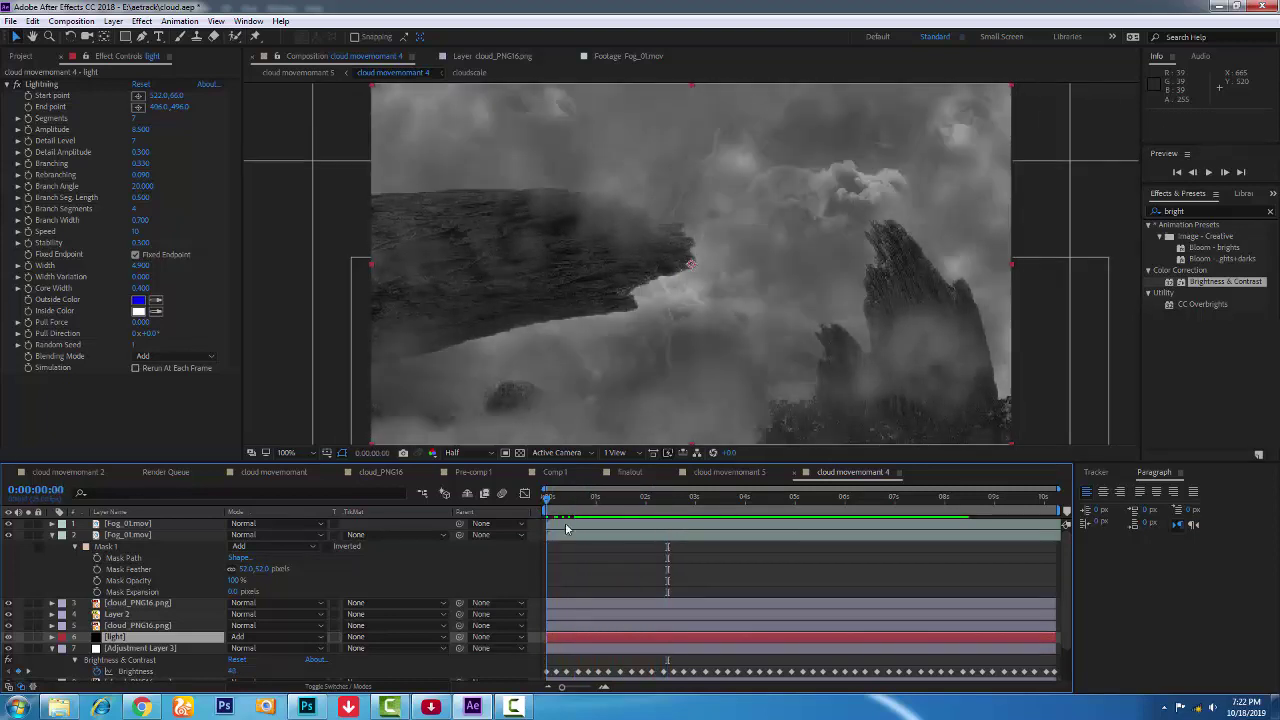
pyautogui.scroll(-2, 739, 567)
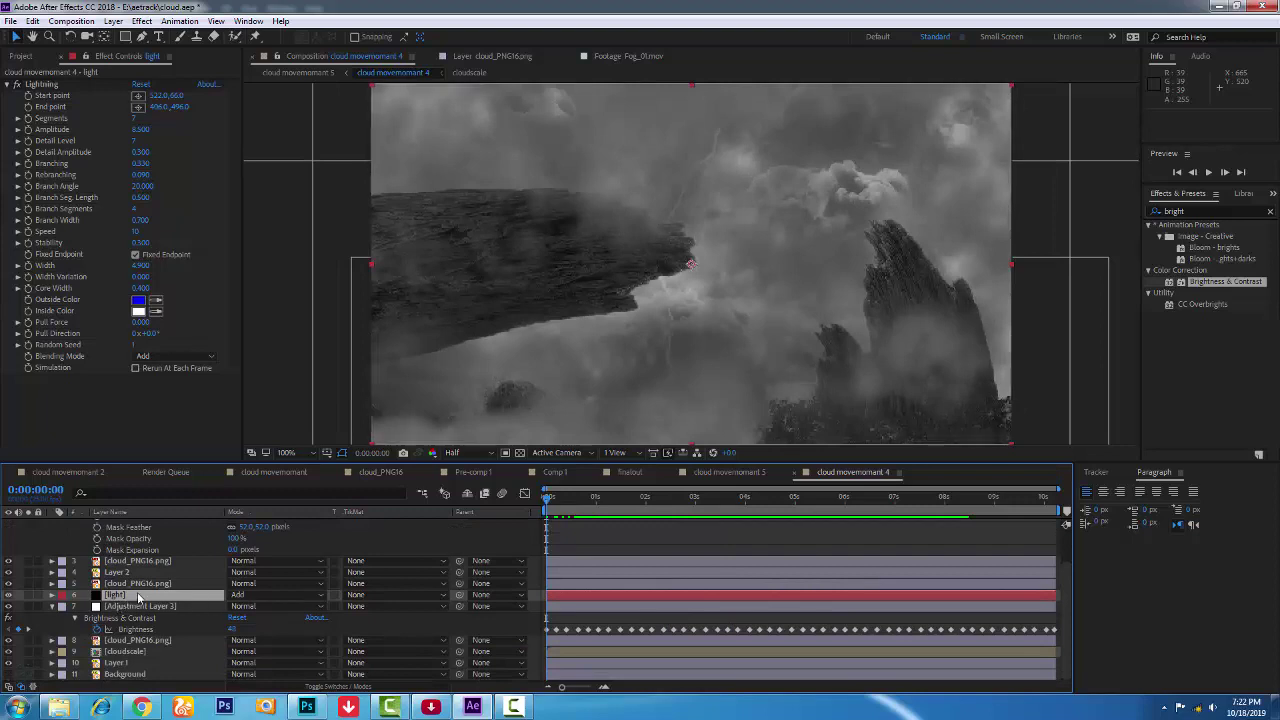
pyautogui.moveTo(138, 597); pyautogui.dragTo(140, 628)
pyautogui.press('space')
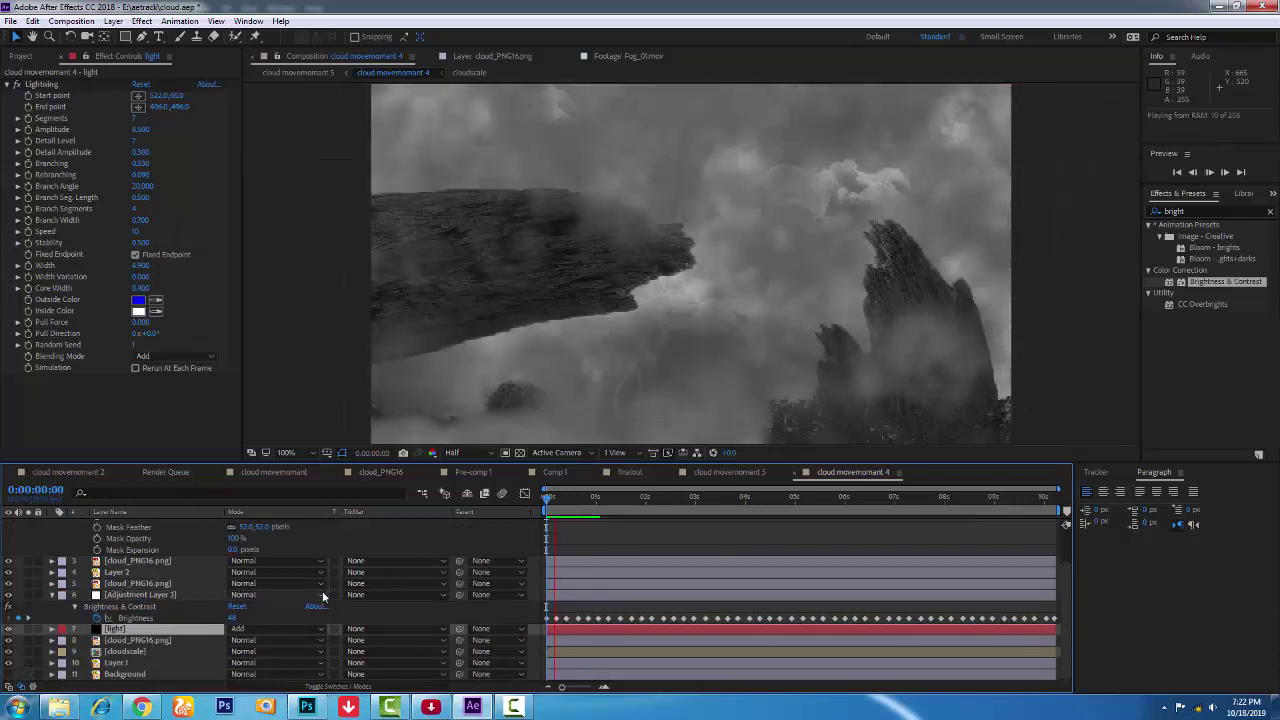
pyautogui.press('space')
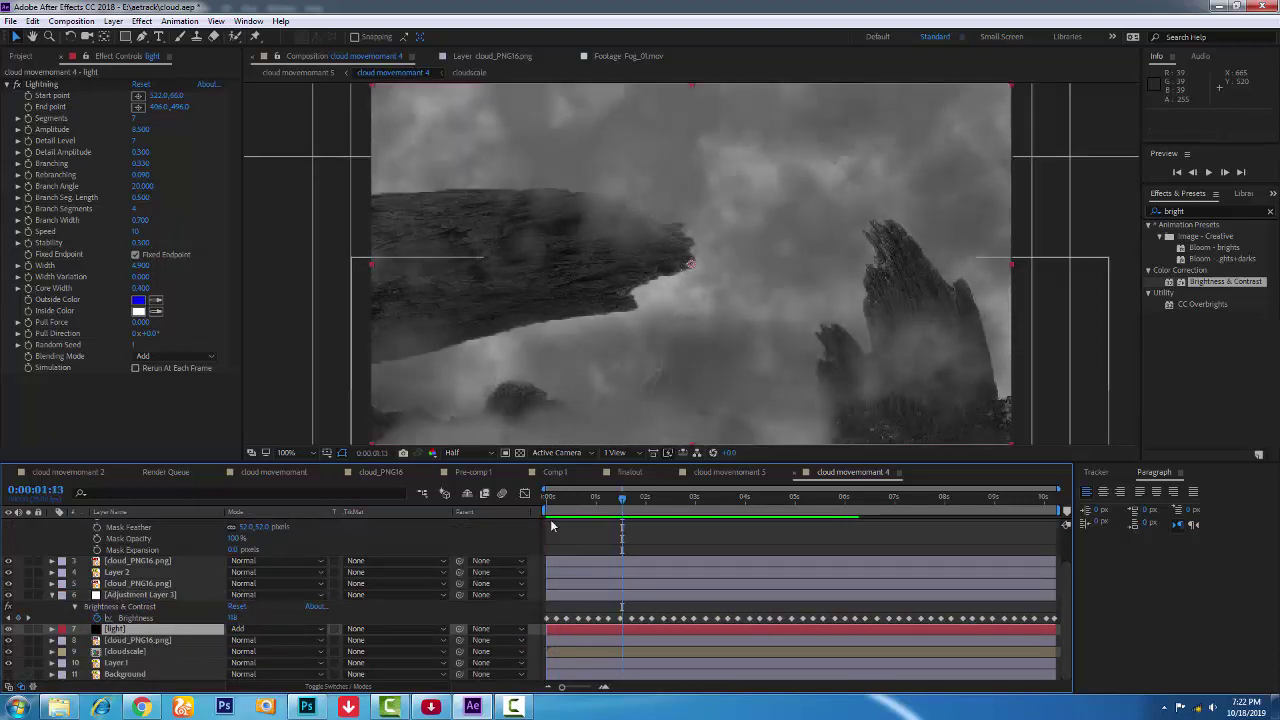
pyautogui.press('Home')
pyautogui.press('space')
pyautogui.press('space')
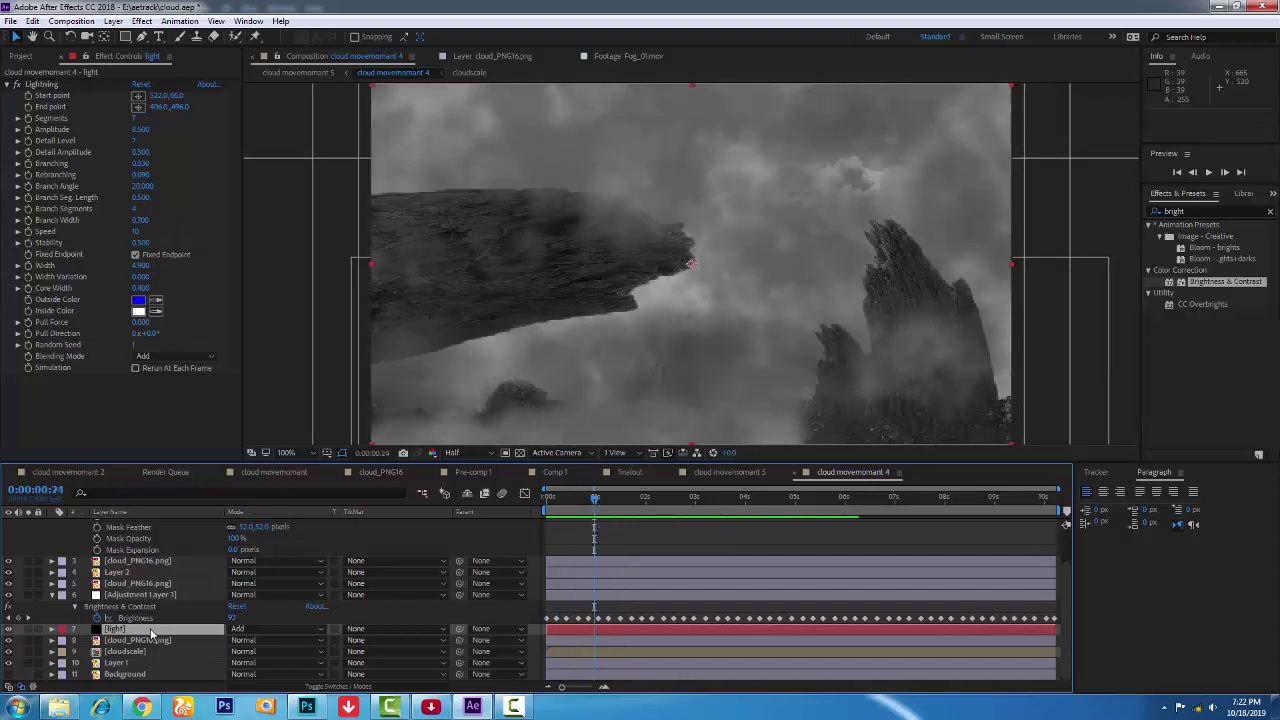
pyautogui.moveTo(137, 636); pyautogui.dragTo(160, 646)
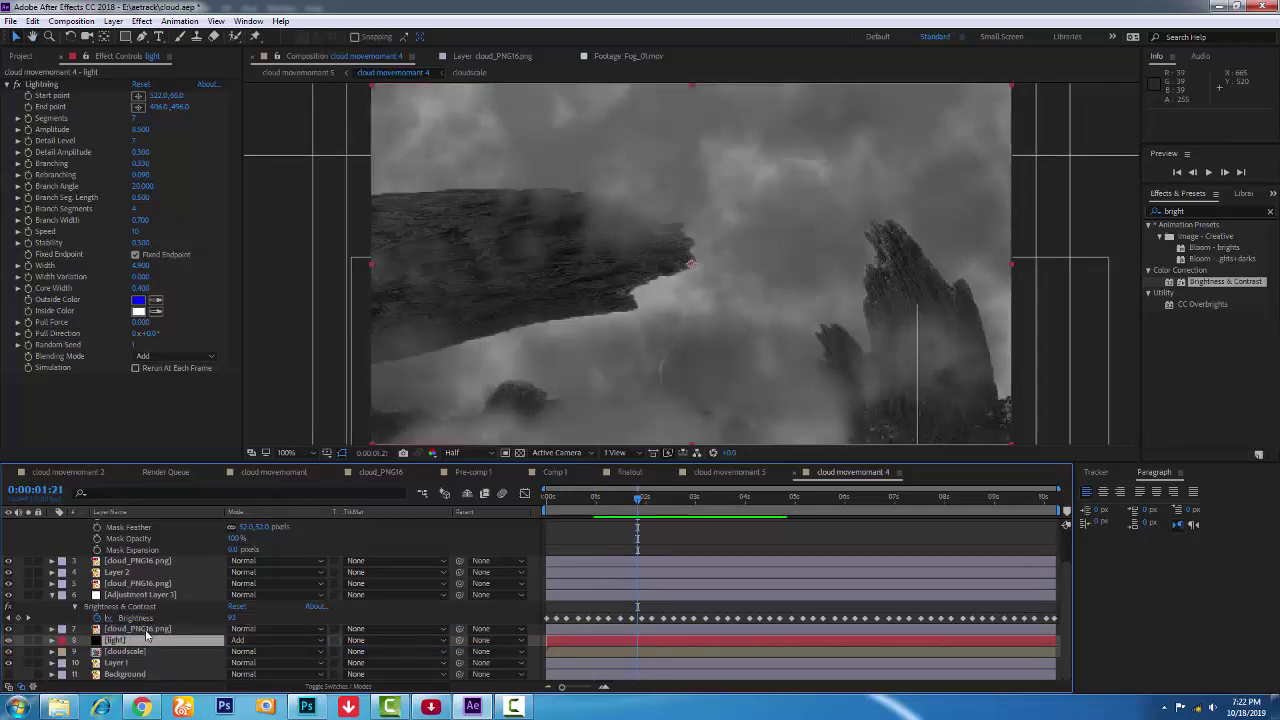
pyautogui.scroll(2, 155, 613)
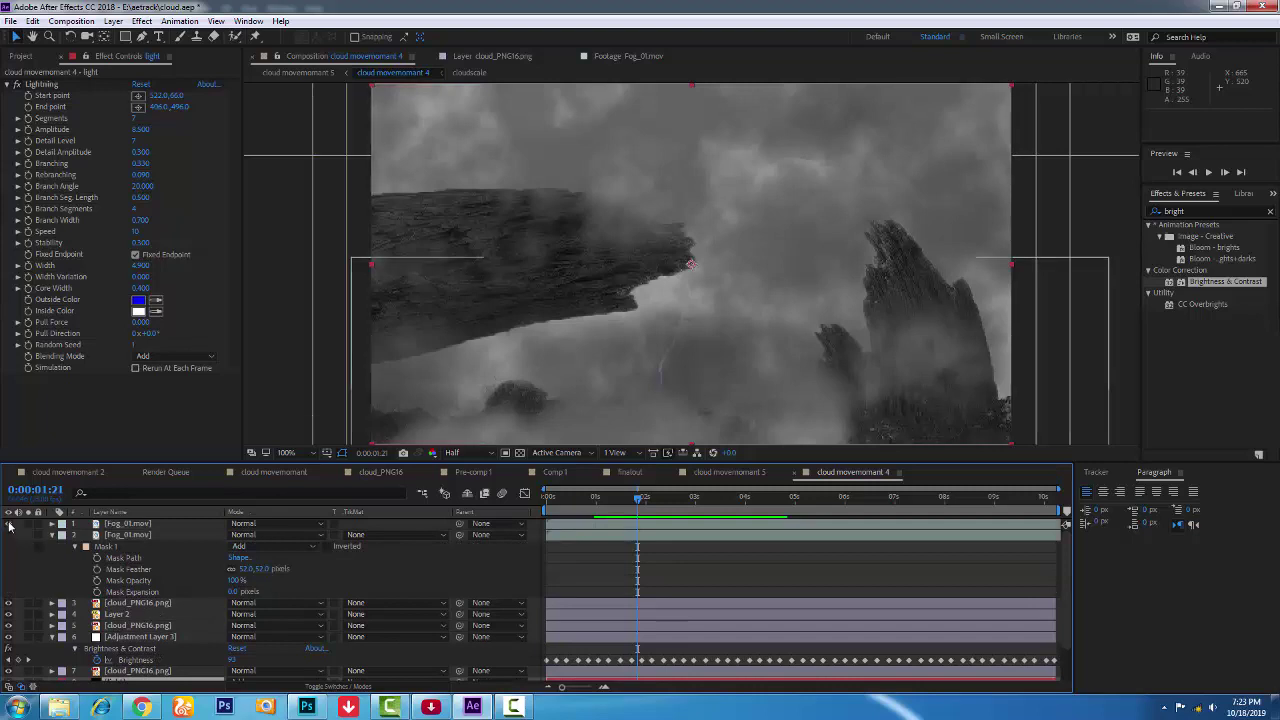
pyautogui.click(9, 524)
pyautogui.click(9, 524)
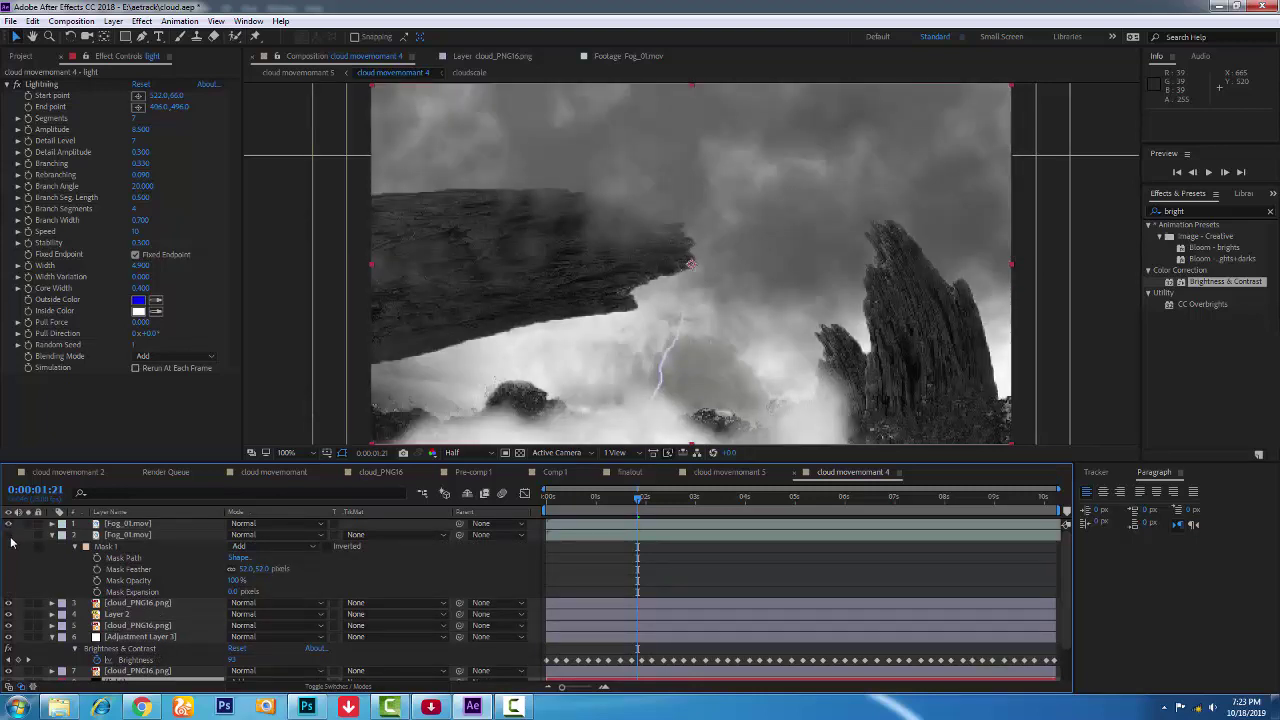
pyautogui.click(10, 536)
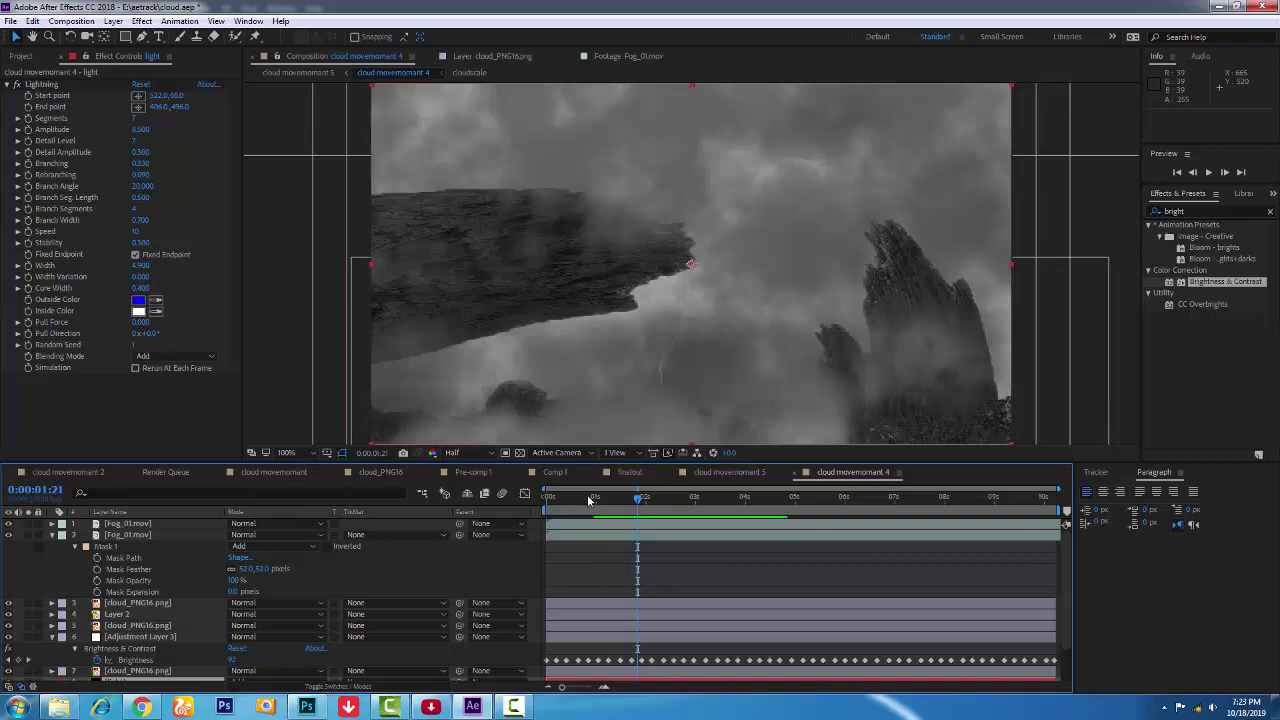
pyautogui.click(541, 498)
pyautogui.scroll(-2, 660, 588)
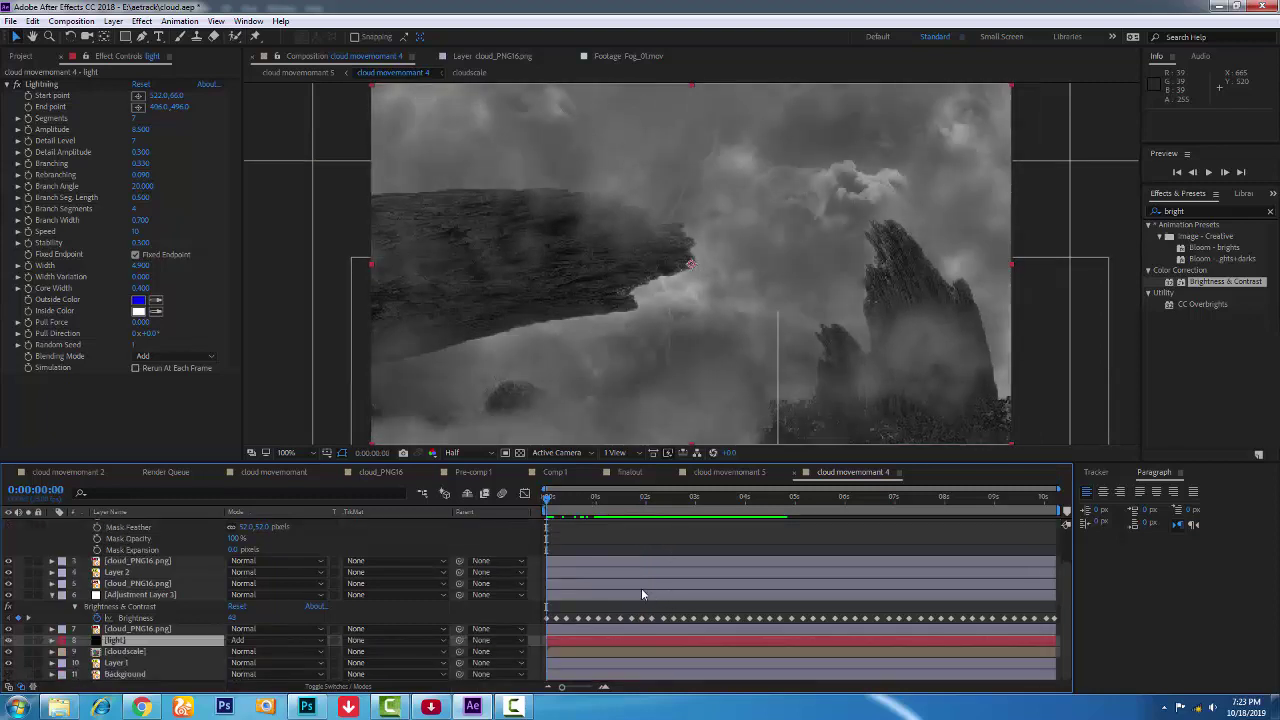
pyautogui.press('space')
pyautogui.click(587, 500)
pyautogui.moveTo(587, 504); pyautogui.dragTo(603, 512)
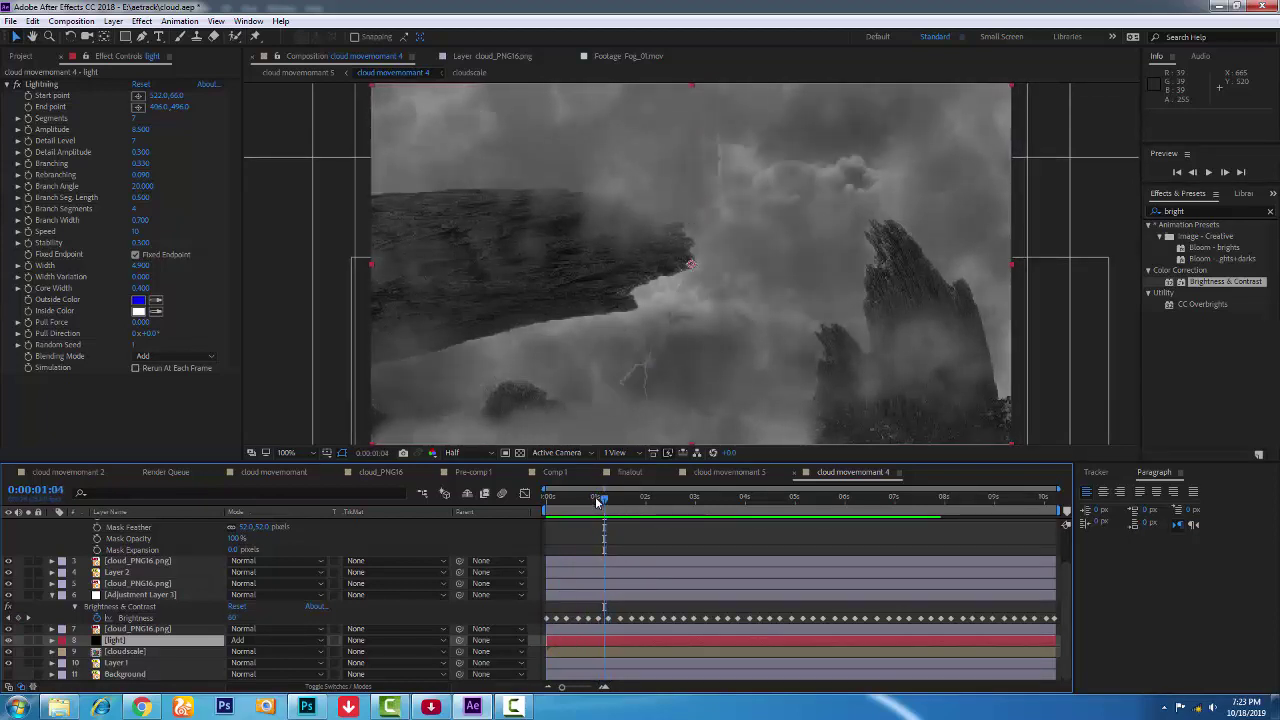
pyautogui.press('Home')
pyautogui.press('space')
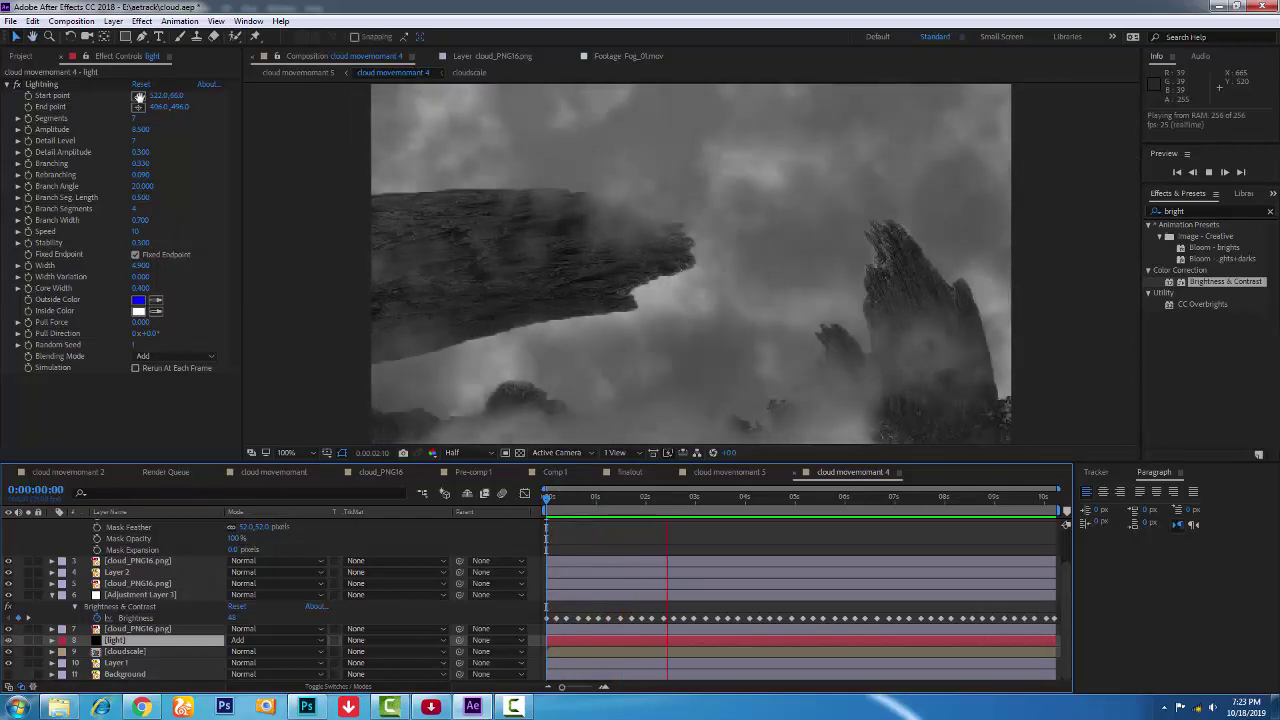
pyautogui.press('space')
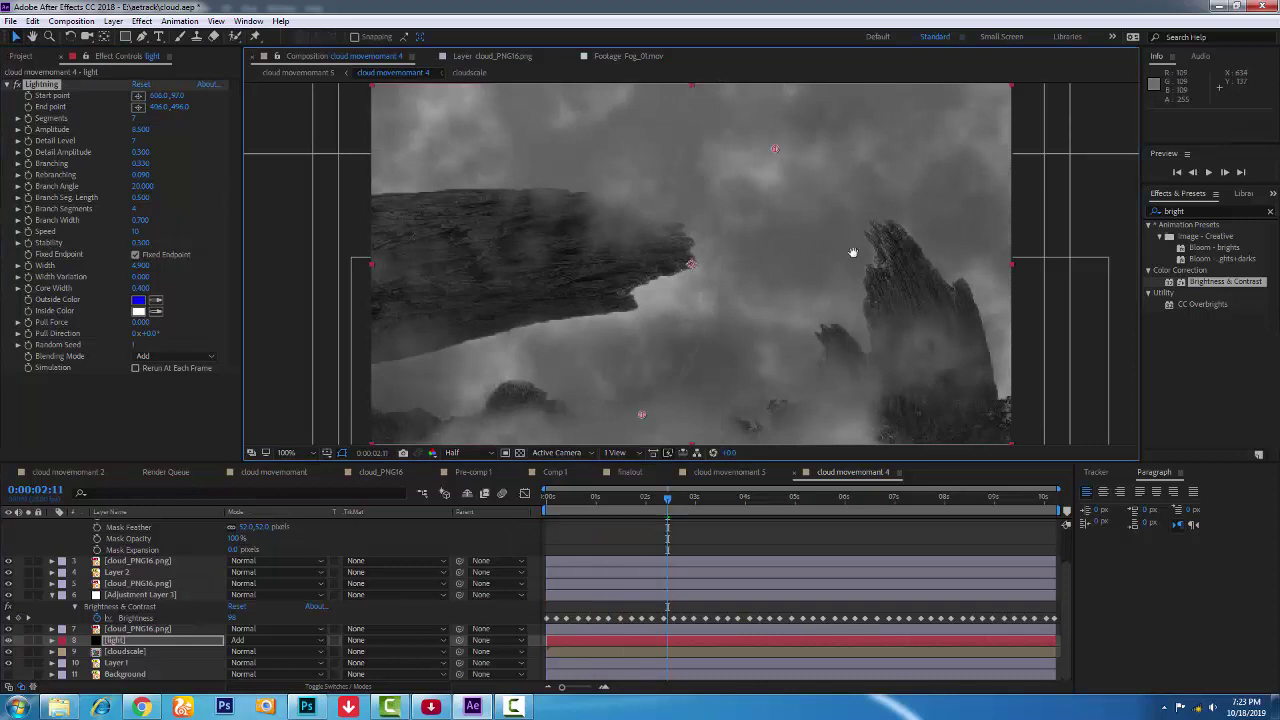
pyautogui.press('space')
pyautogui.press('space')
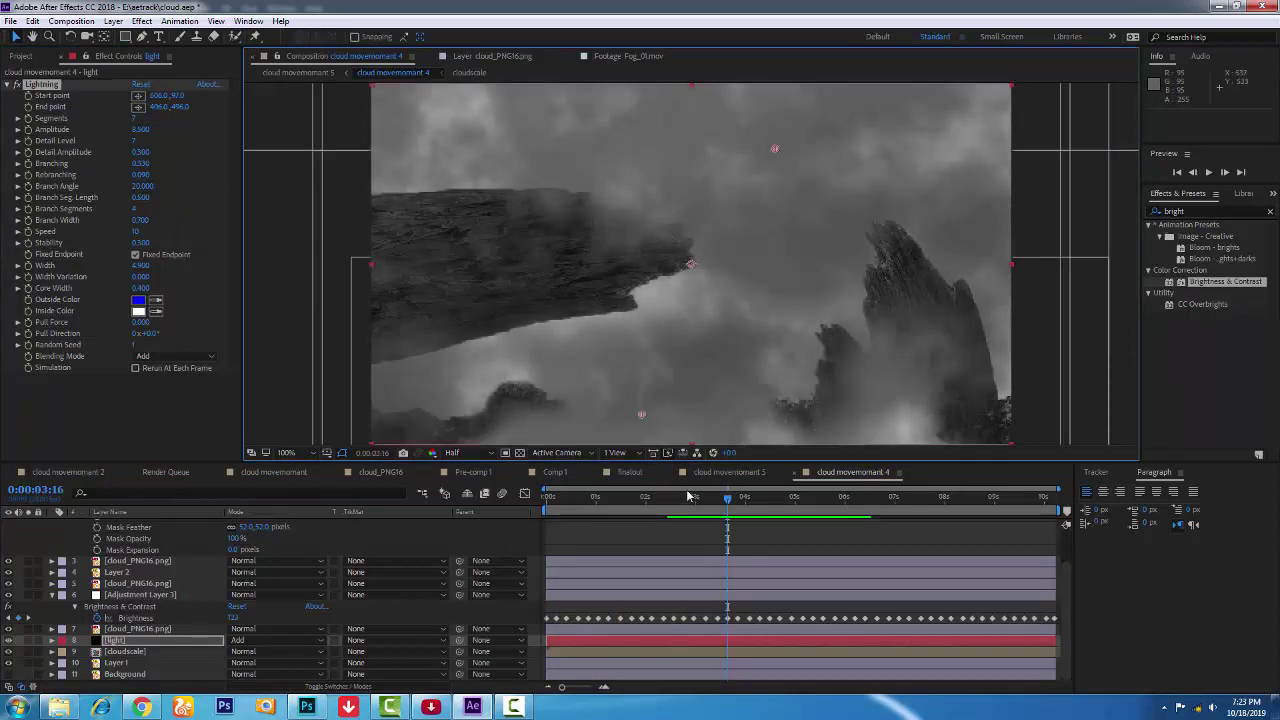
pyautogui.press('Home')
pyautogui.moveTo(548, 549); pyautogui.dragTo(576, 551)
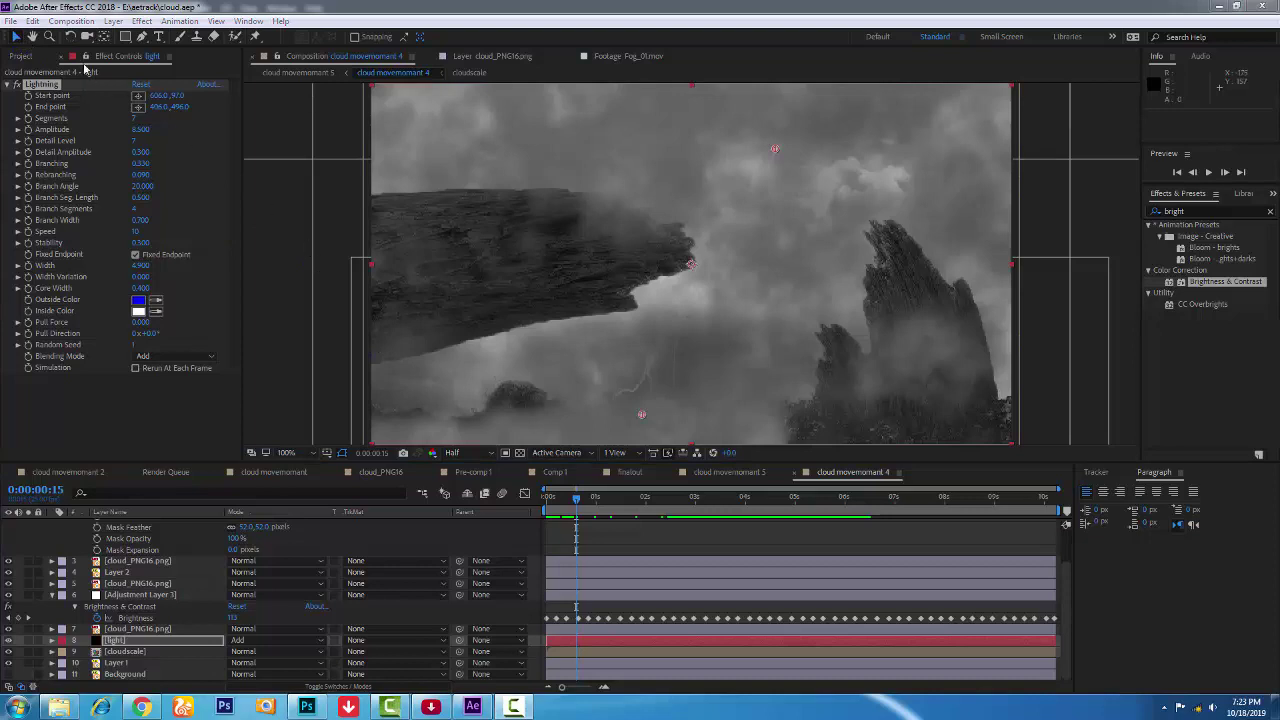
pyautogui.click(605, 647)
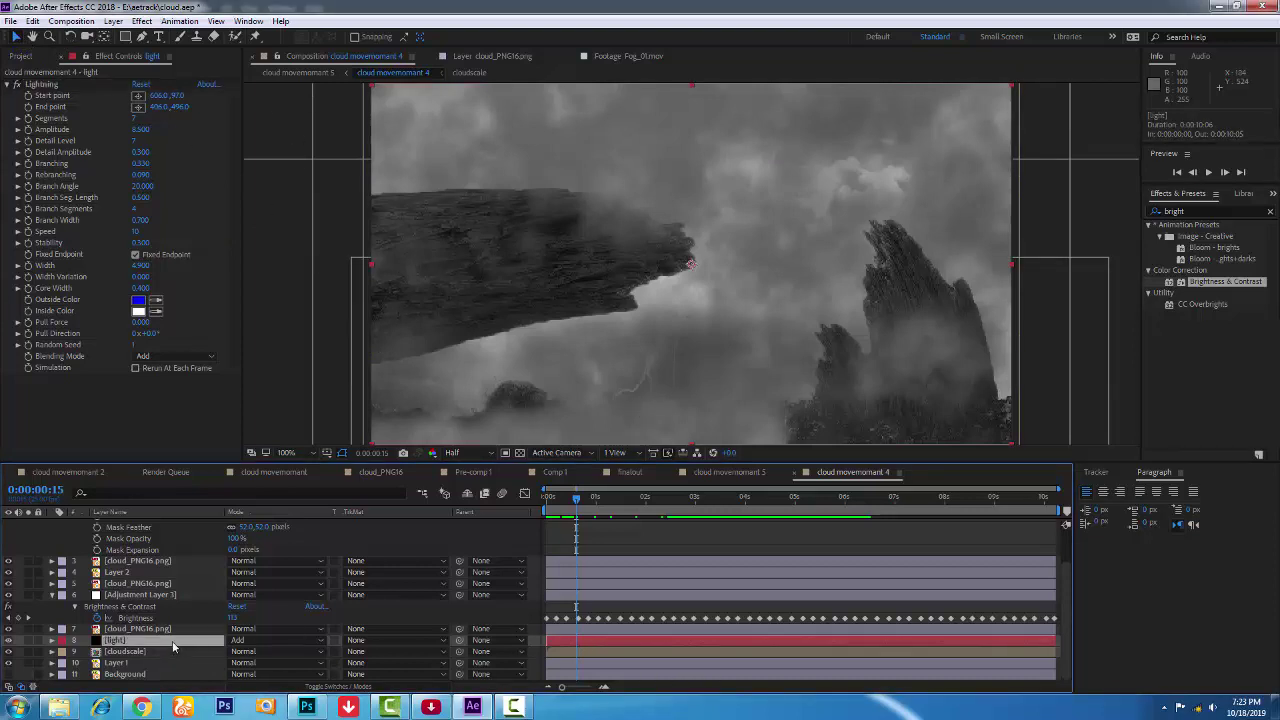
# Split the light layer at 0:00:00:15 and again at 0:00:01:13.
pyautogui.click(33, 21)
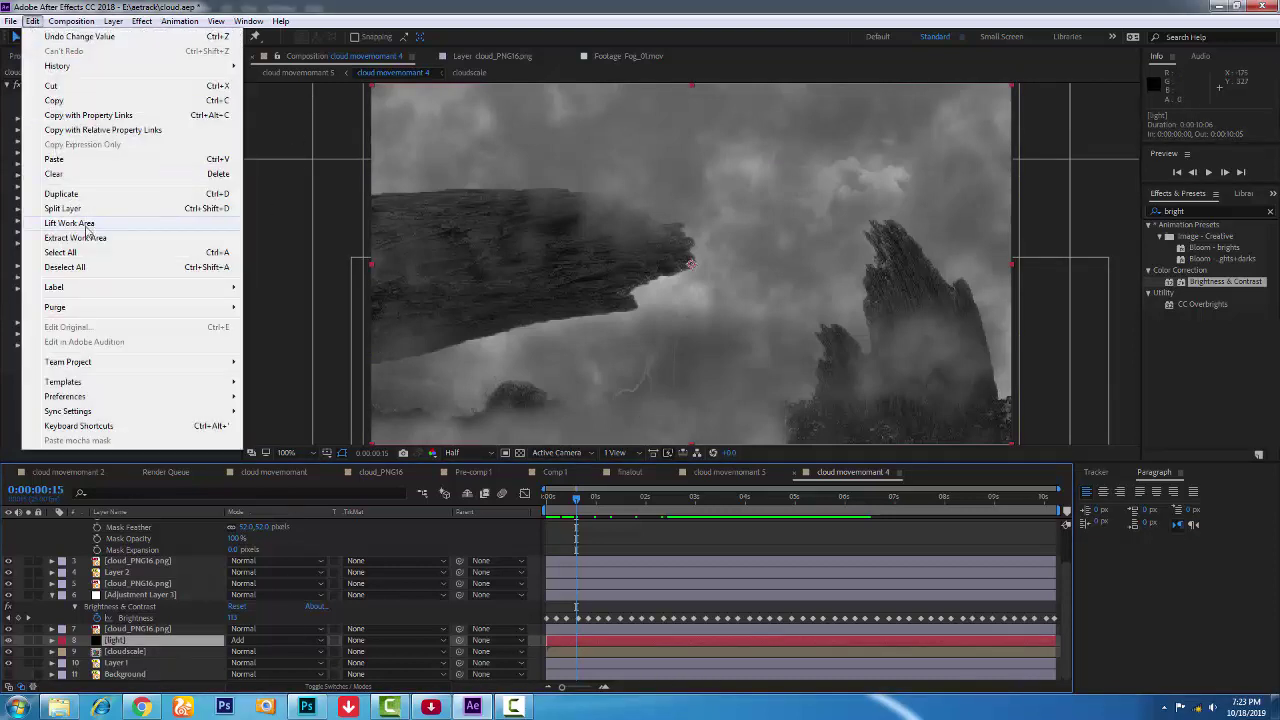
pyautogui.click(89, 209)
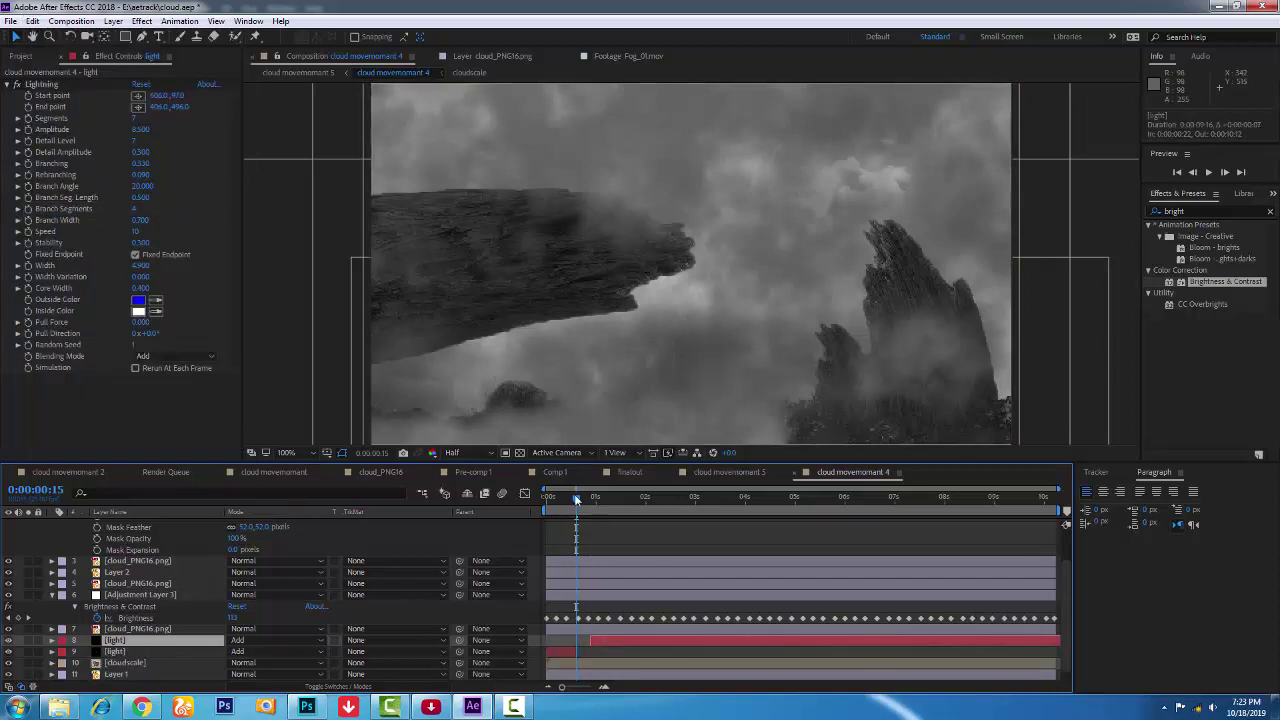
pyautogui.moveTo(577, 498); pyautogui.dragTo(620, 510)
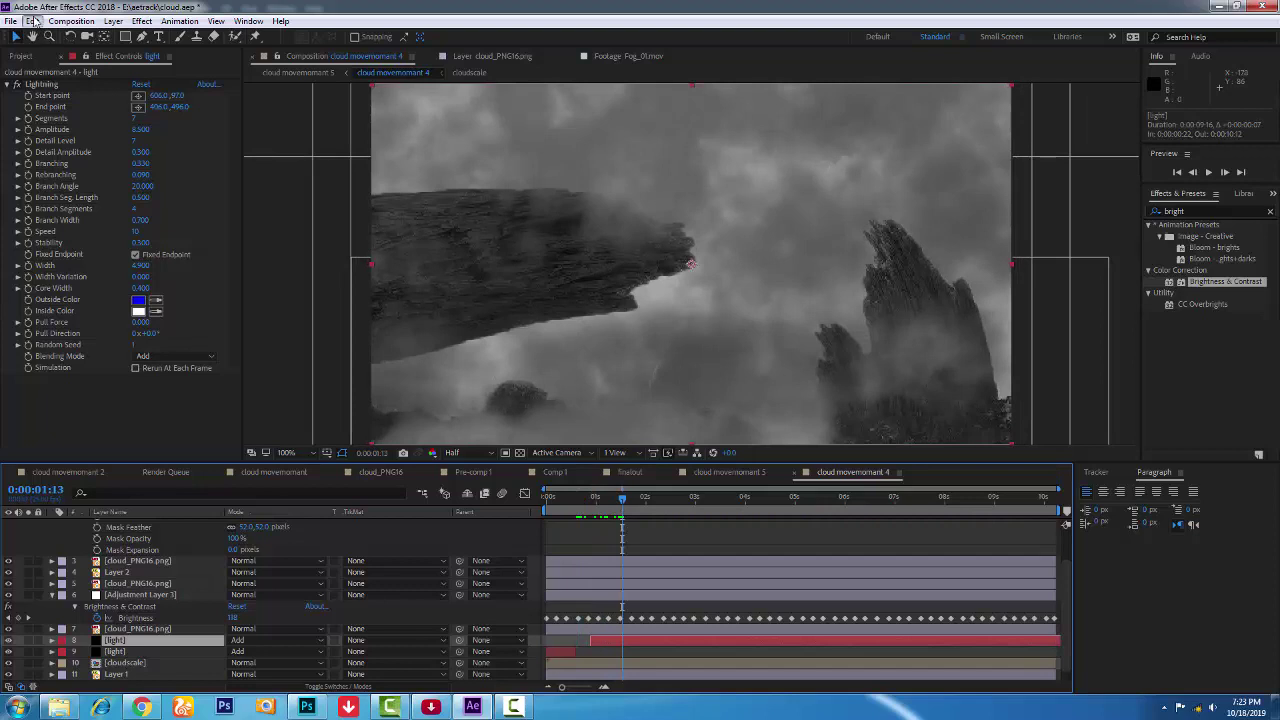
pyautogui.click(33, 21)
pyautogui.click(62, 208)
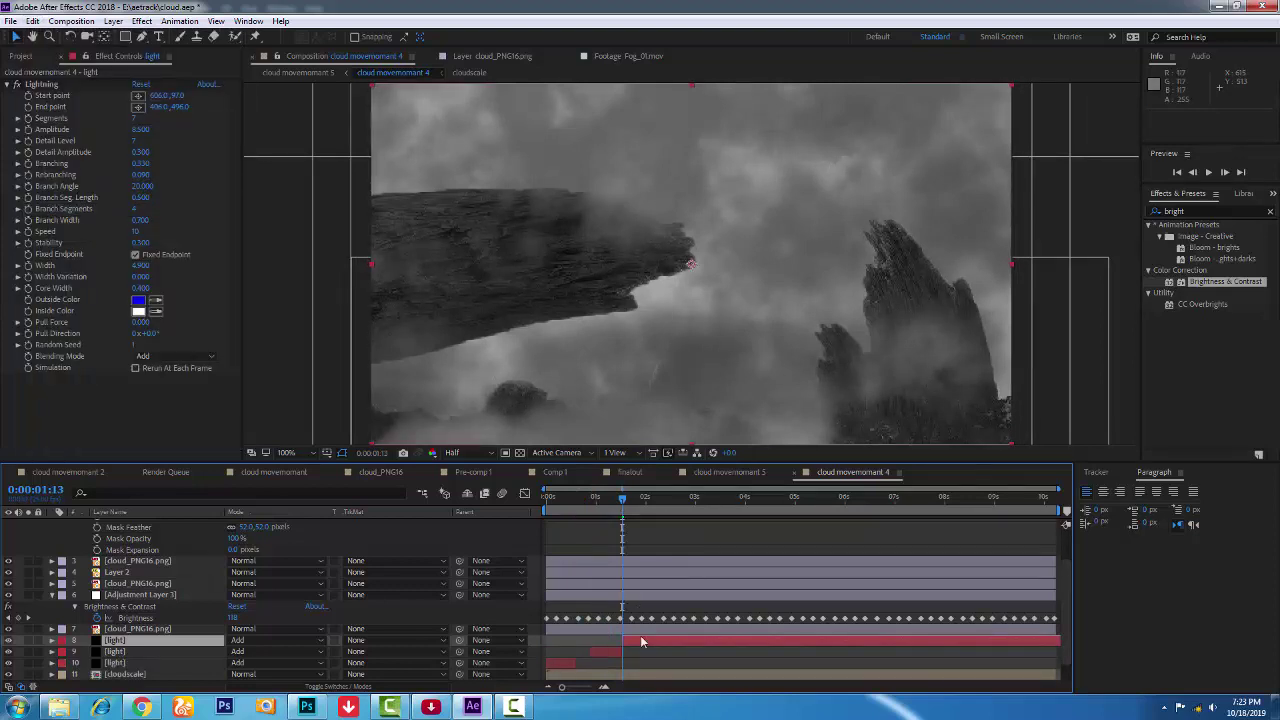
pyautogui.press('pageup')
pyautogui.press('pageup')
pyautogui.press('pageup')
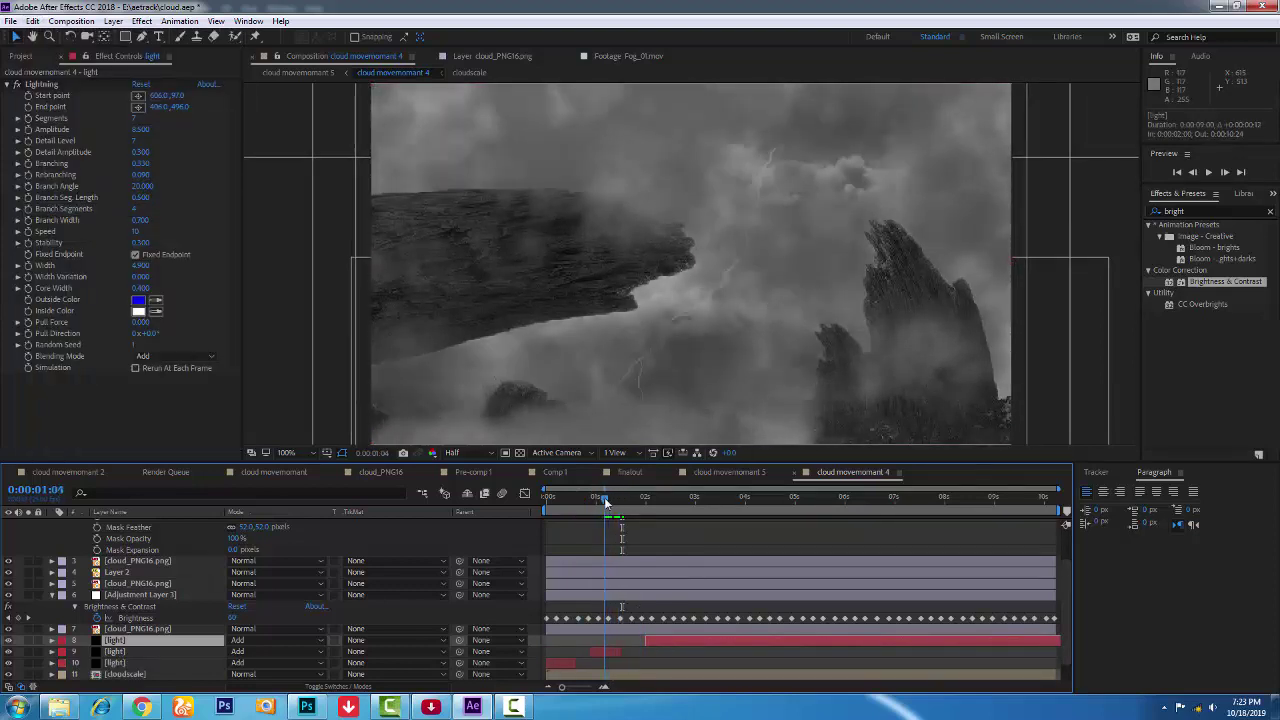
# Move the middle segment's lightning start point to the upper left sky and preview.
pyautogui.click(613, 654)
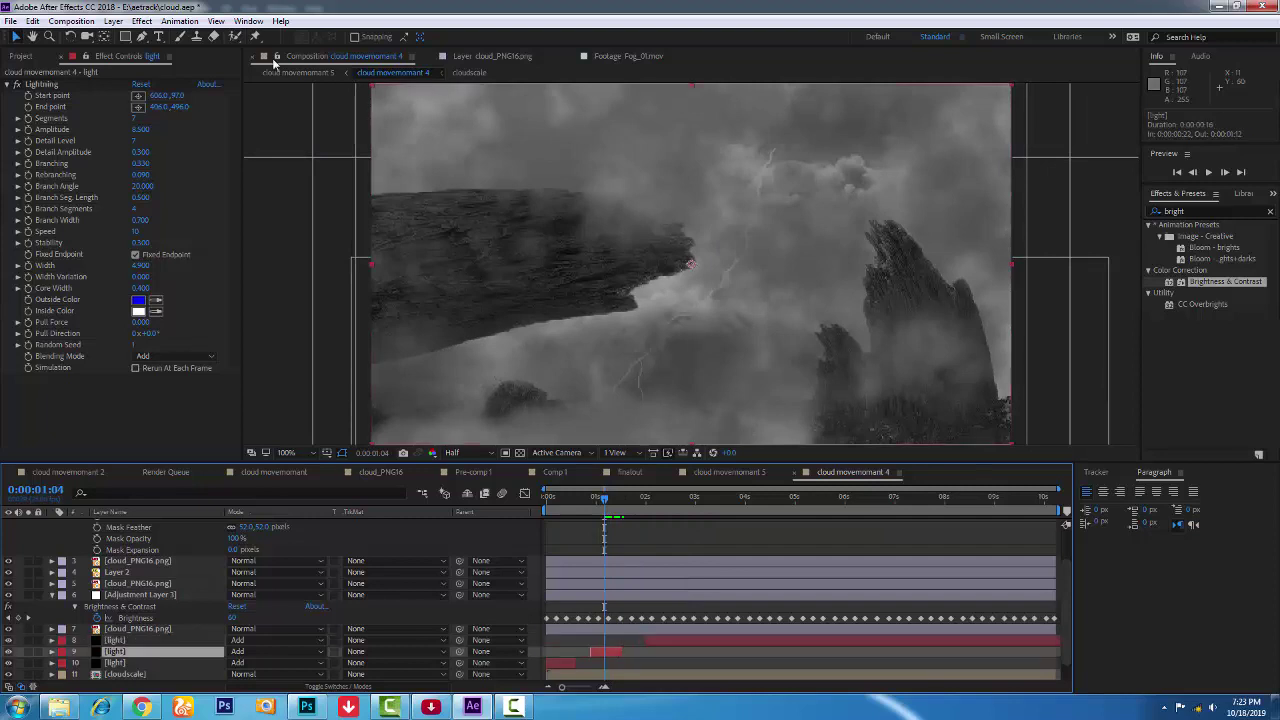
pyautogui.click(141, 97)
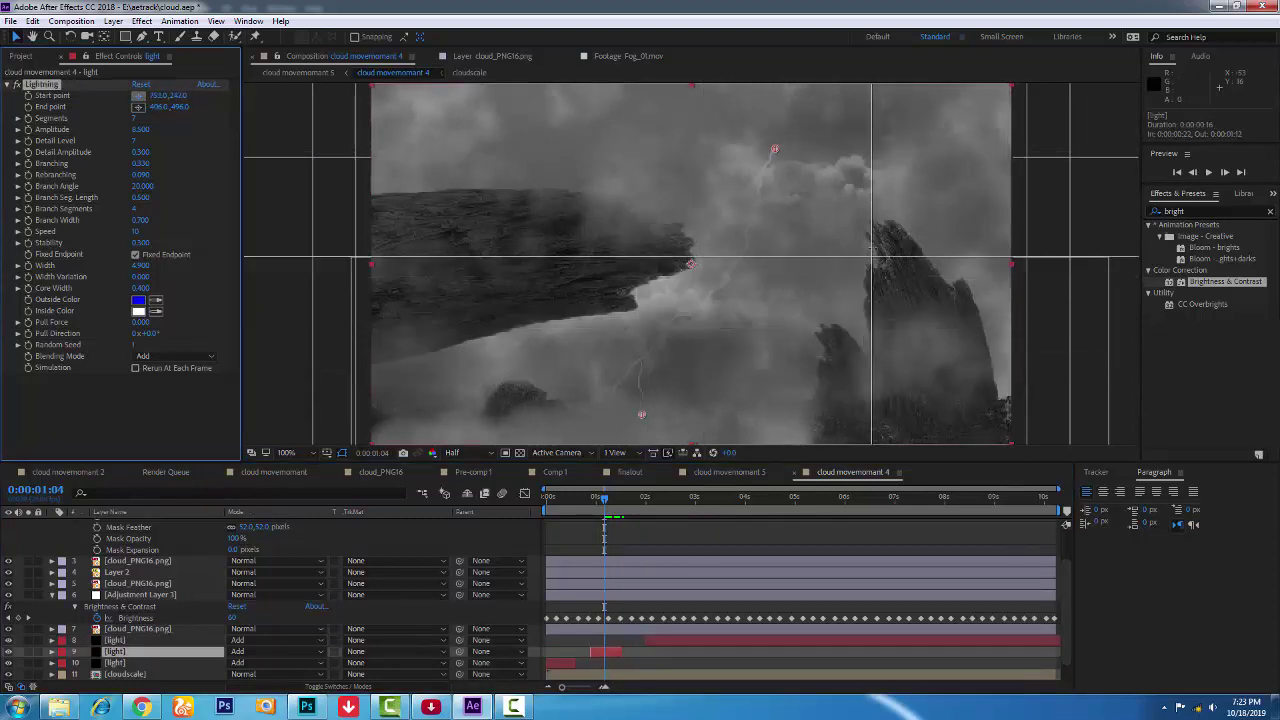
pyautogui.click(488, 173)
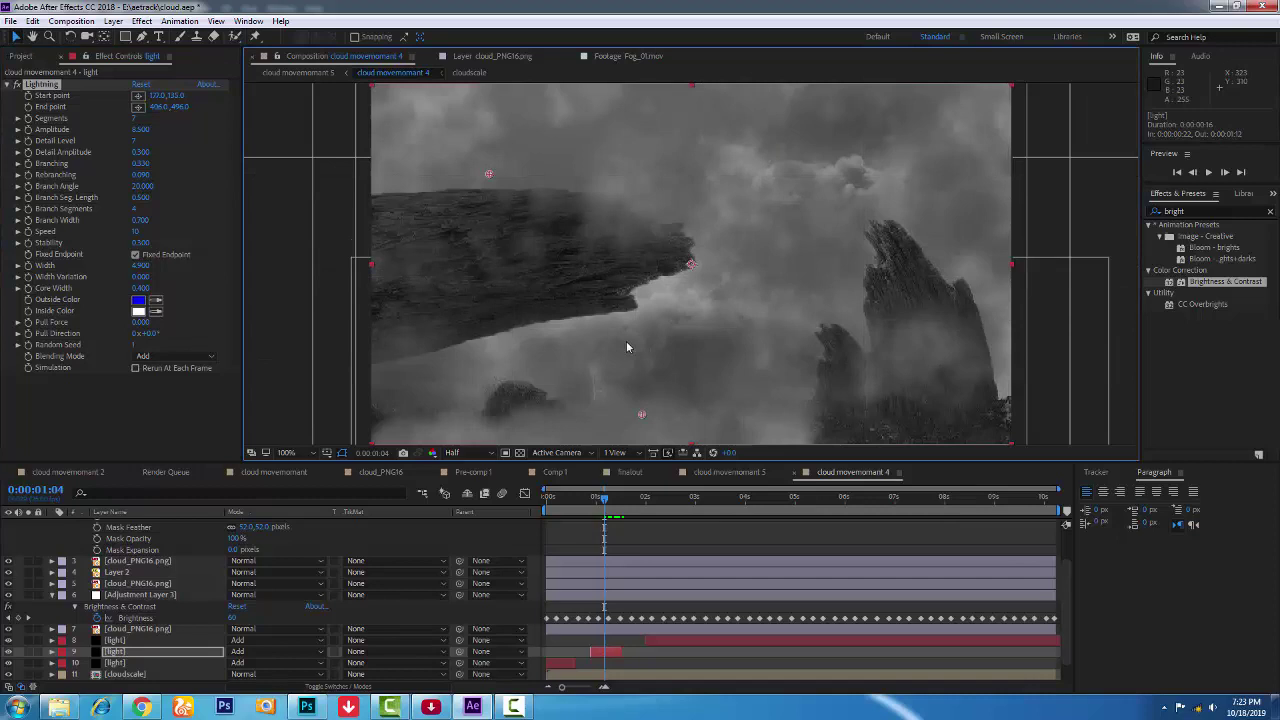
pyautogui.press('space')
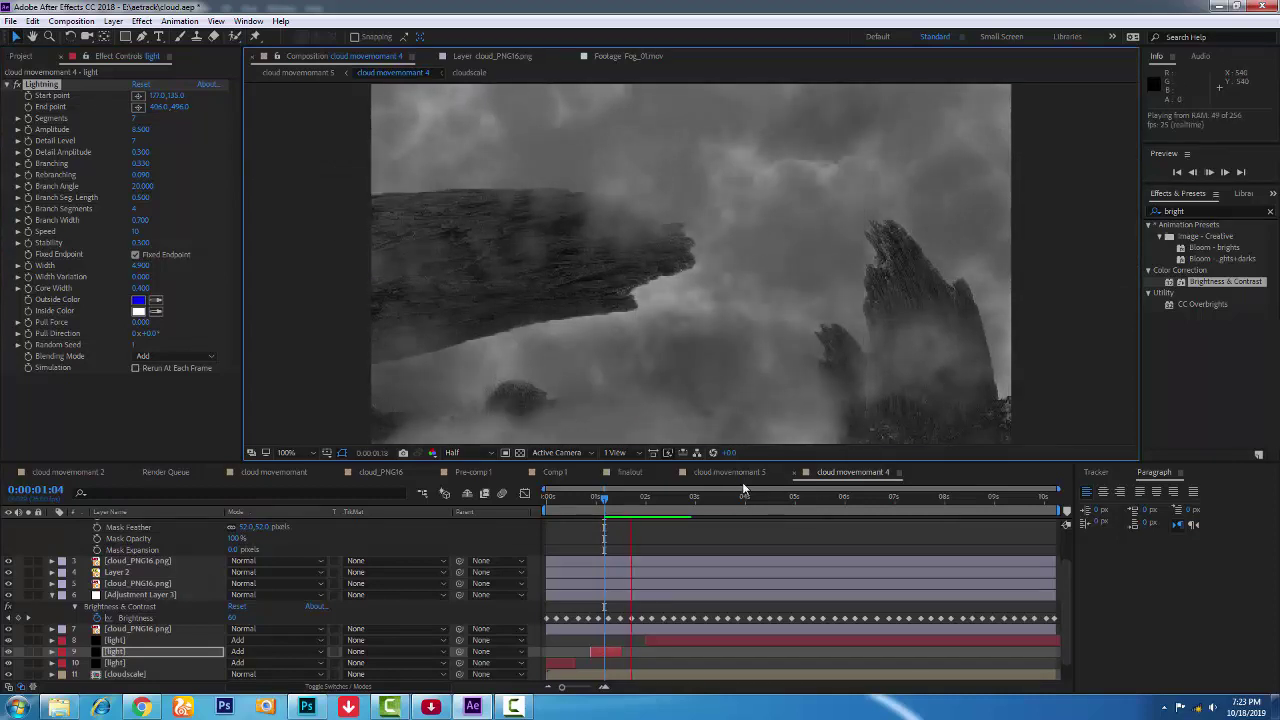
pyautogui.press('space')
# Trim the later light segment so it starts five frames later.
pyautogui.click(675, 499)
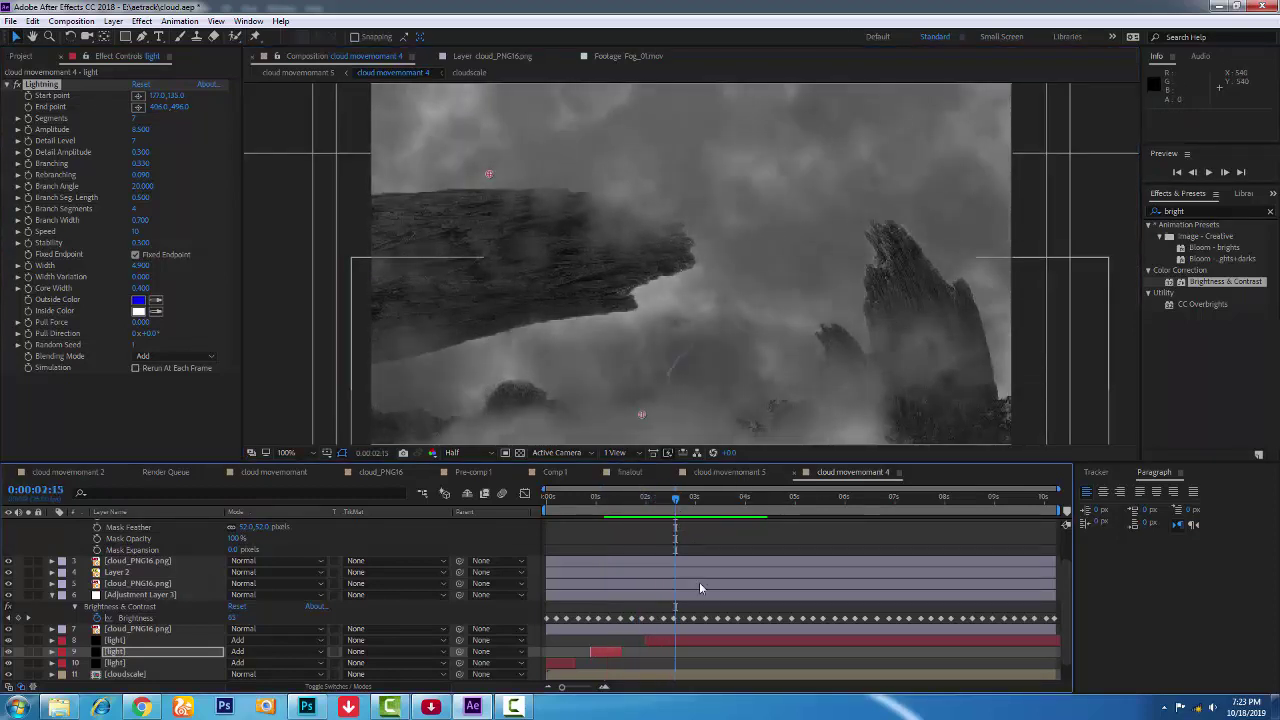
pyautogui.click(683, 640)
pyautogui.doubleClick(684, 645)
pyautogui.click(680, 649)
pyautogui.click(312, 58)
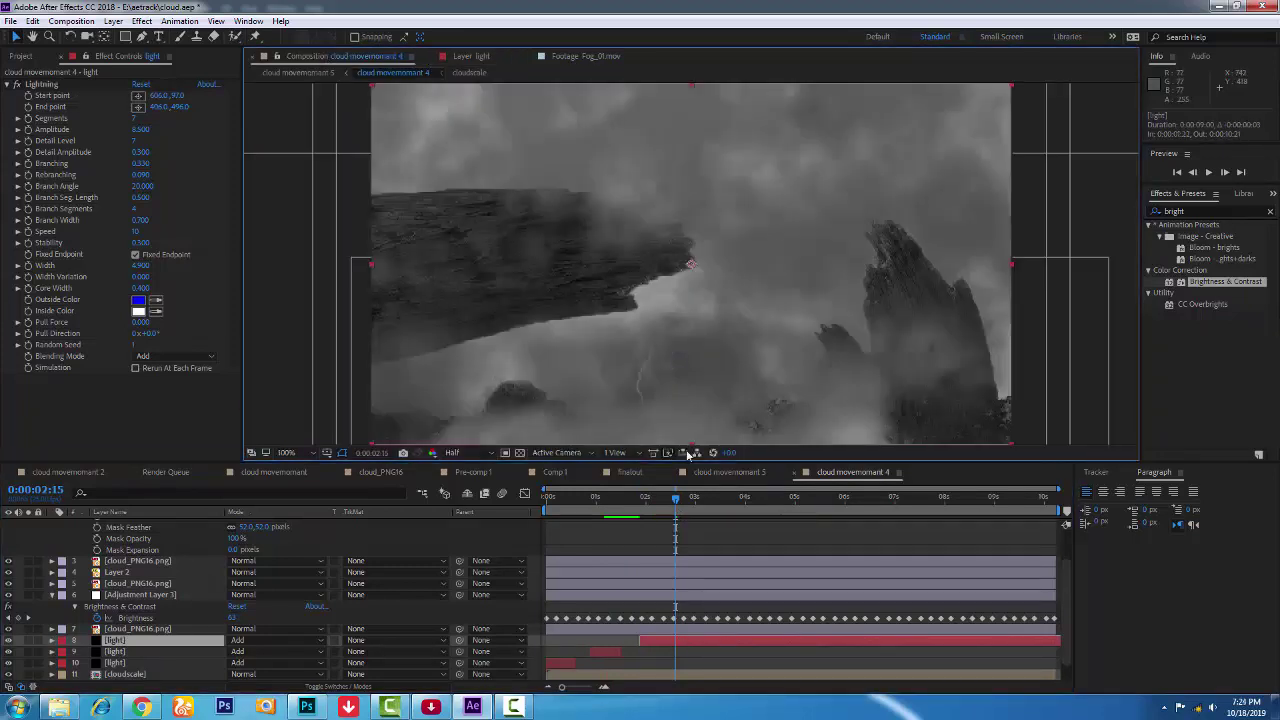
pyautogui.click(32, 22)
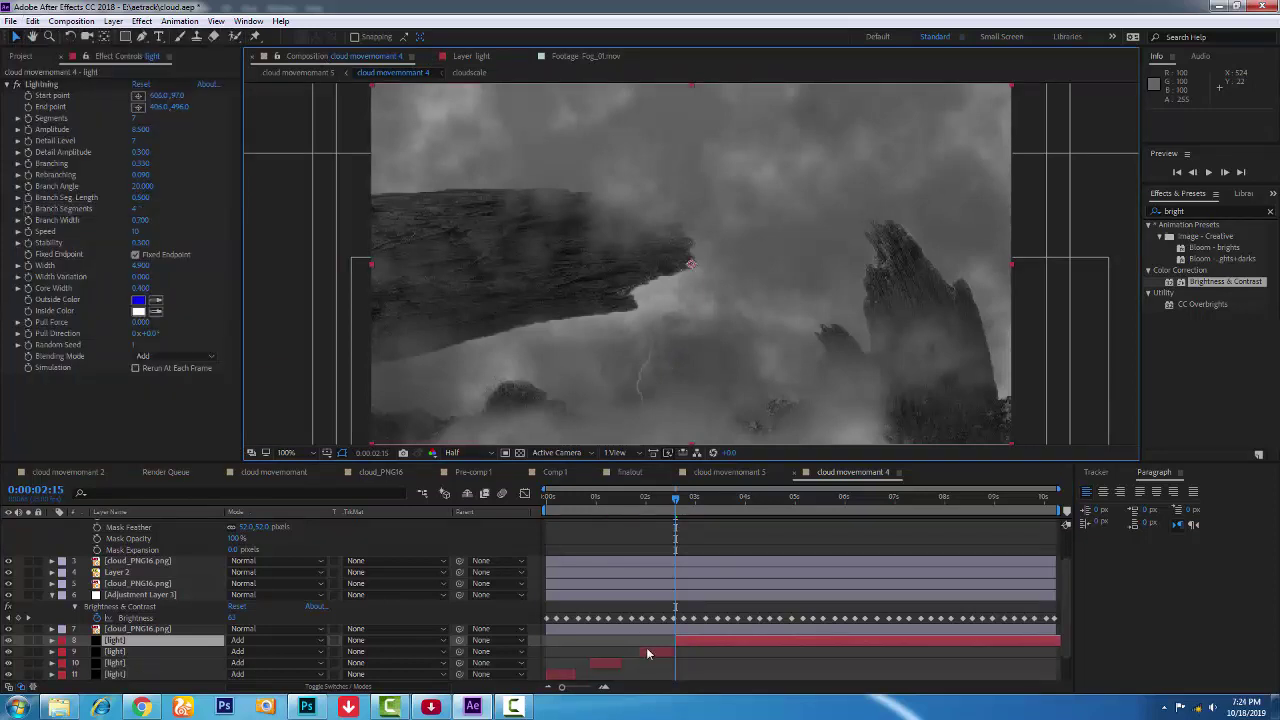
pyautogui.moveTo(677, 640); pyautogui.dragTo(686, 640)
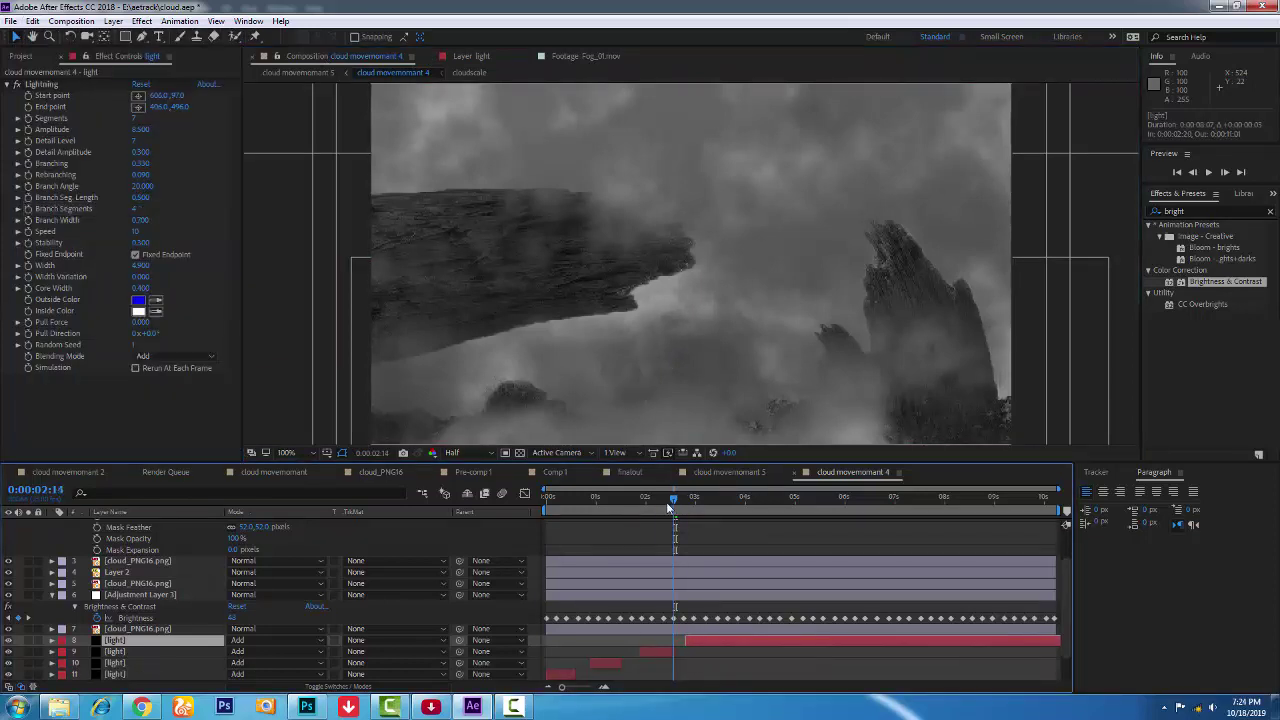
# Re-aim the middle bolt from above the right rock spire to below the right rock.
pyautogui.click(641, 506)
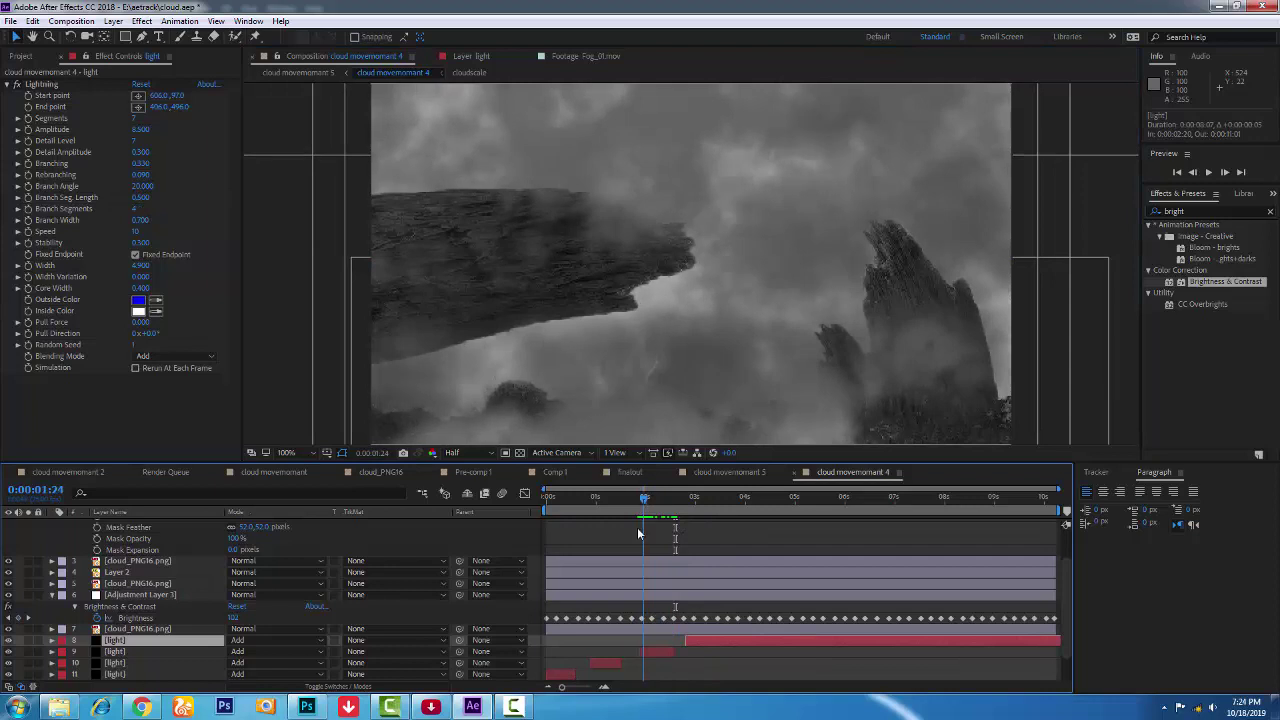
pyautogui.click(654, 652)
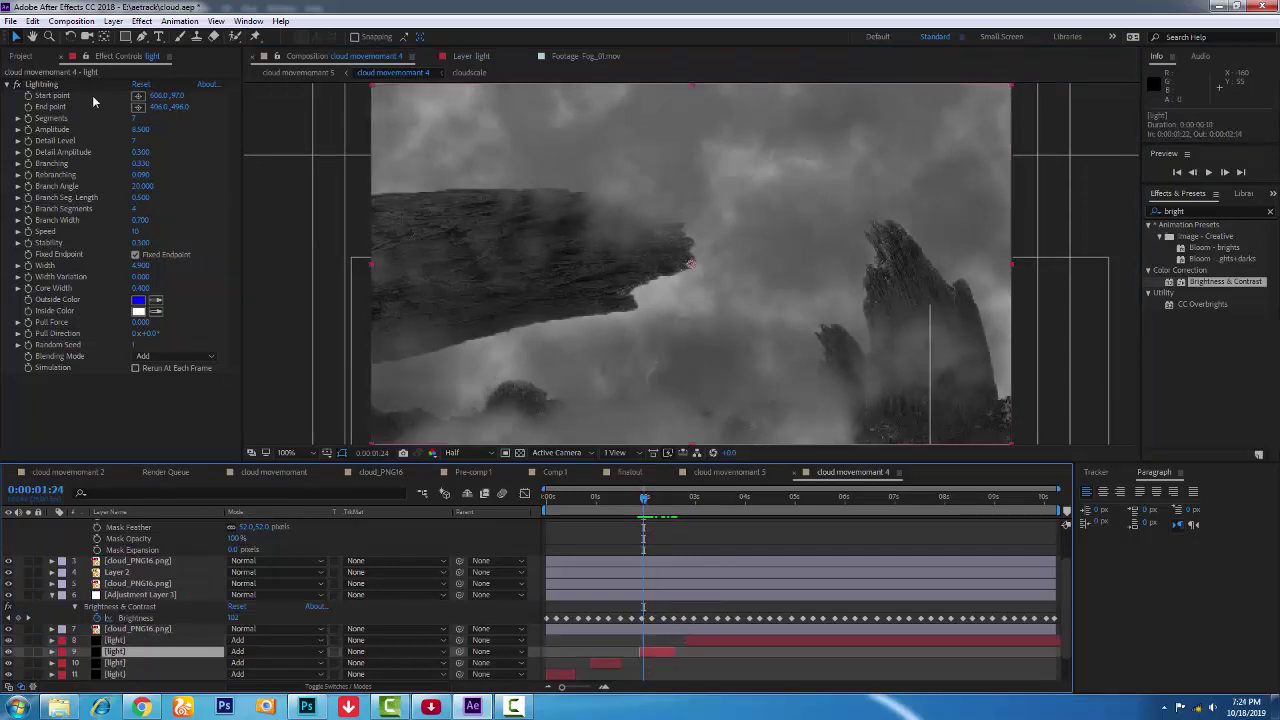
pyautogui.click(138, 95)
pyautogui.click(906, 215)
pyautogui.moveTo(641, 419); pyautogui.dragTo(812, 440)
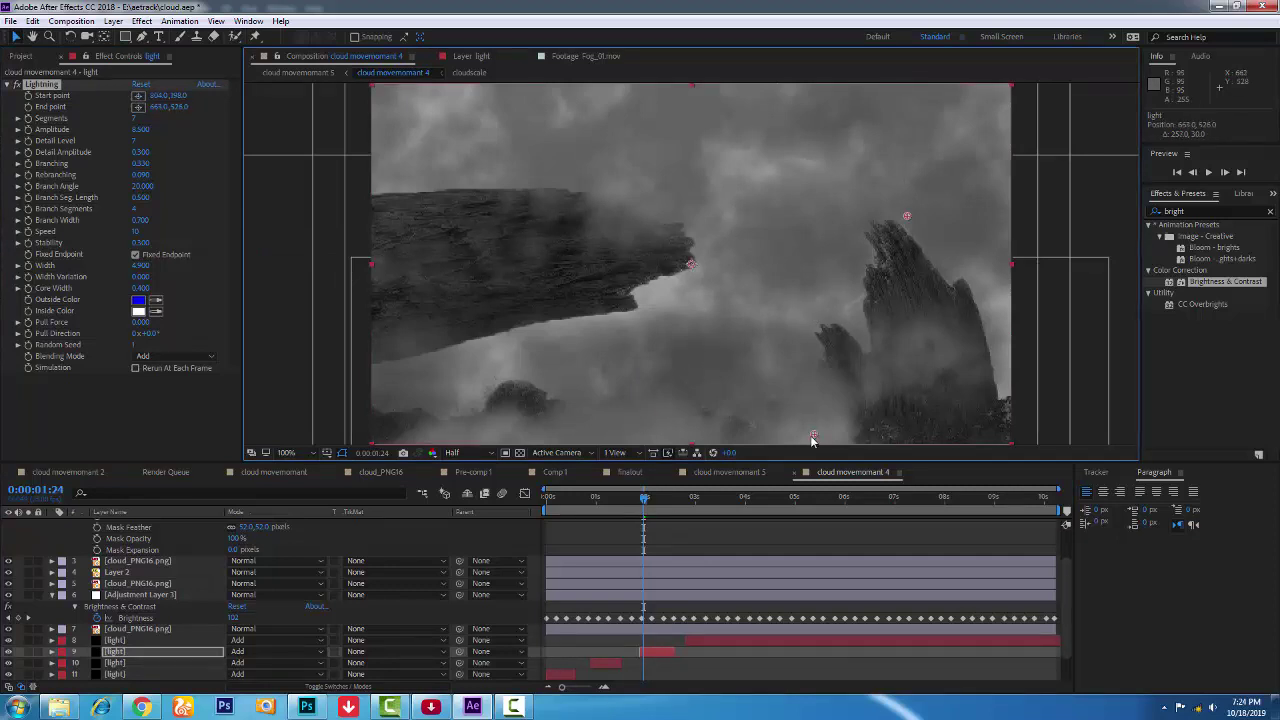
pyautogui.press('space')
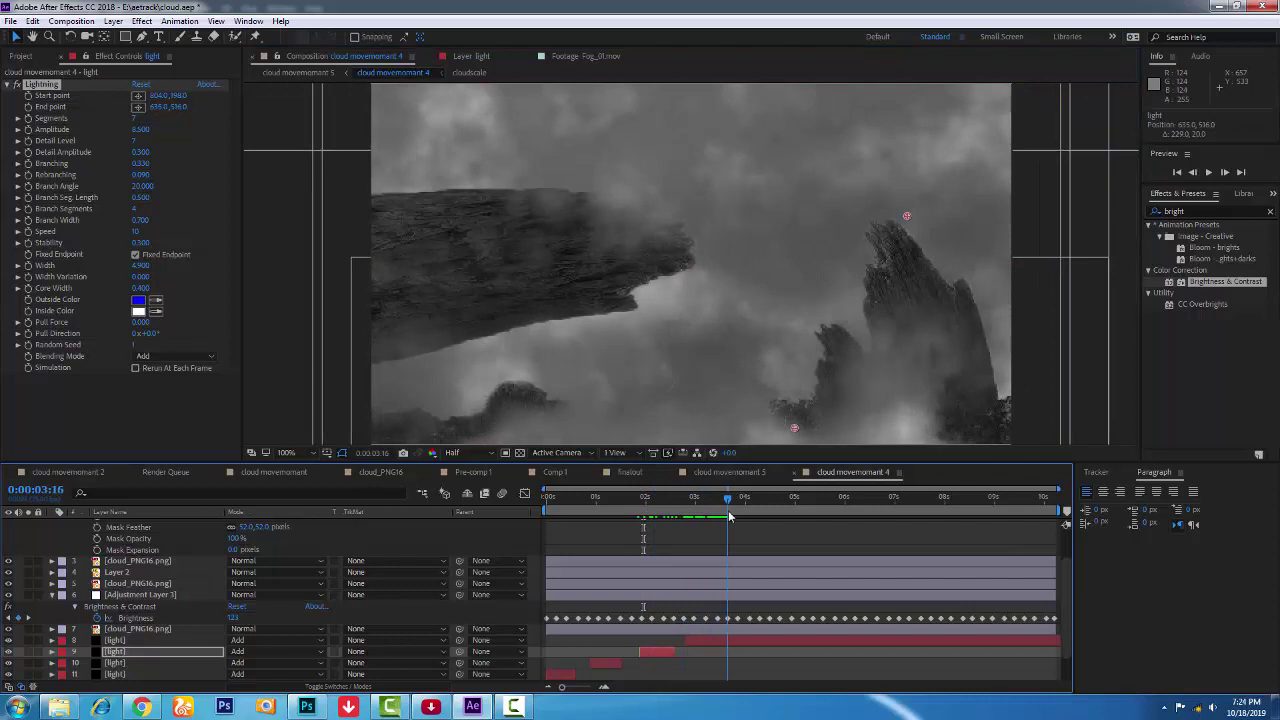
pyautogui.click(728, 641)
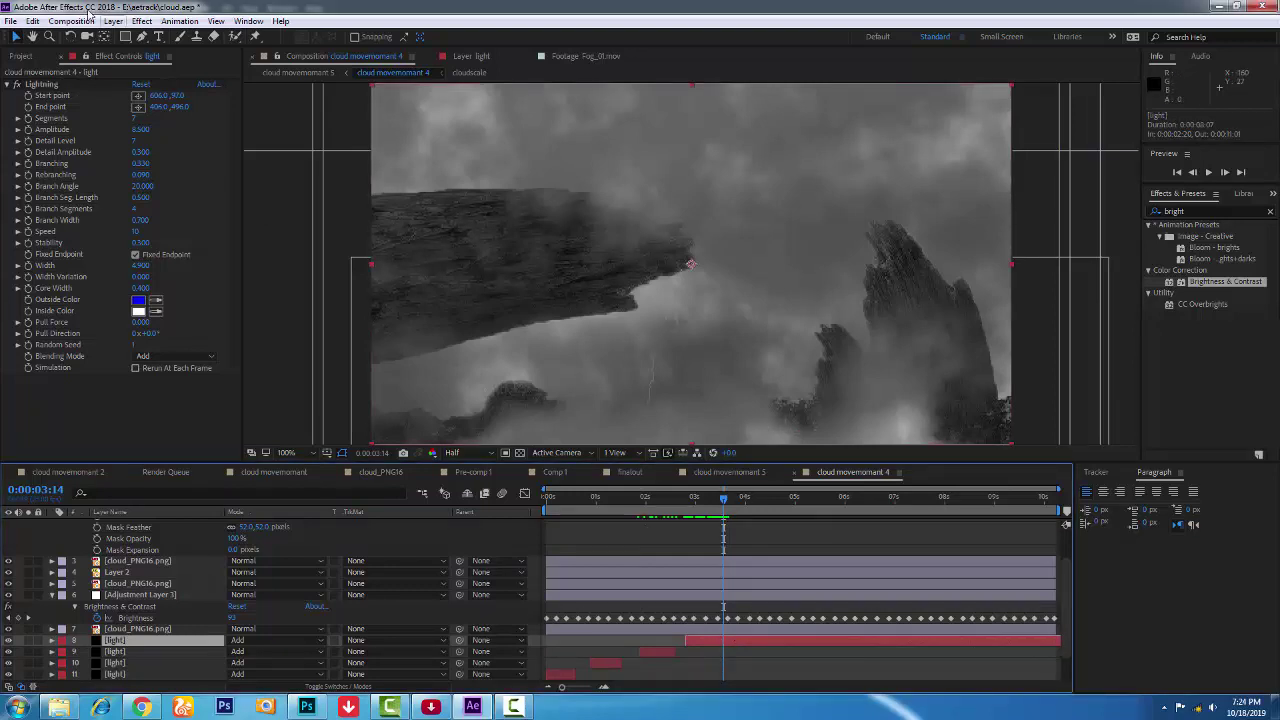
pyautogui.click(34, 21)
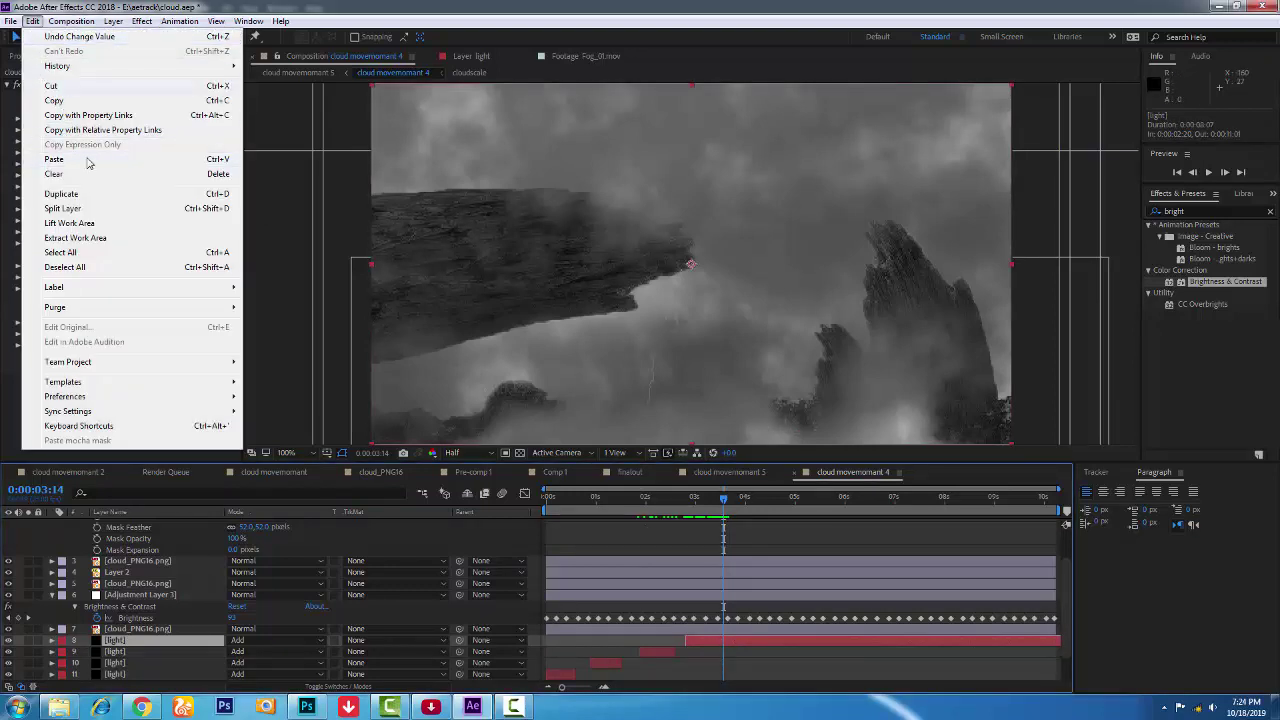
# Split the light layer, then aim the earlier bolt from the upper left onto the lower-left rock.
pyautogui.click(100, 208)
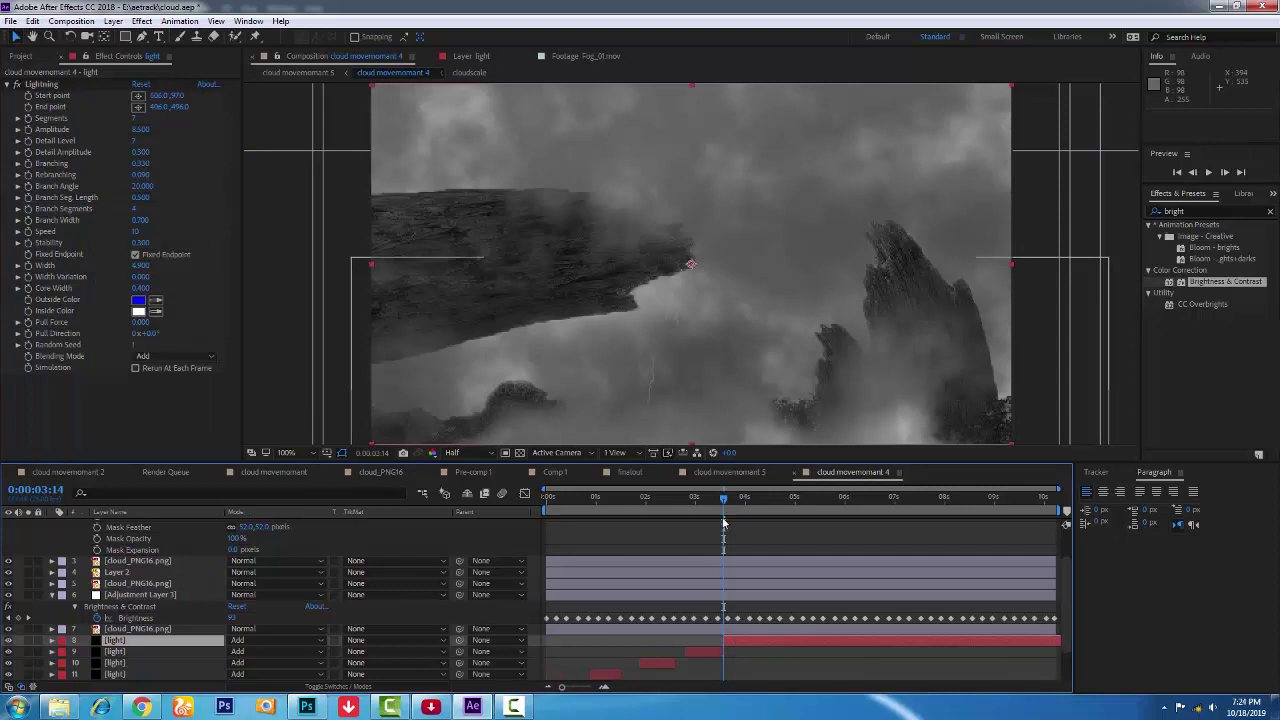
pyautogui.click(700, 500)
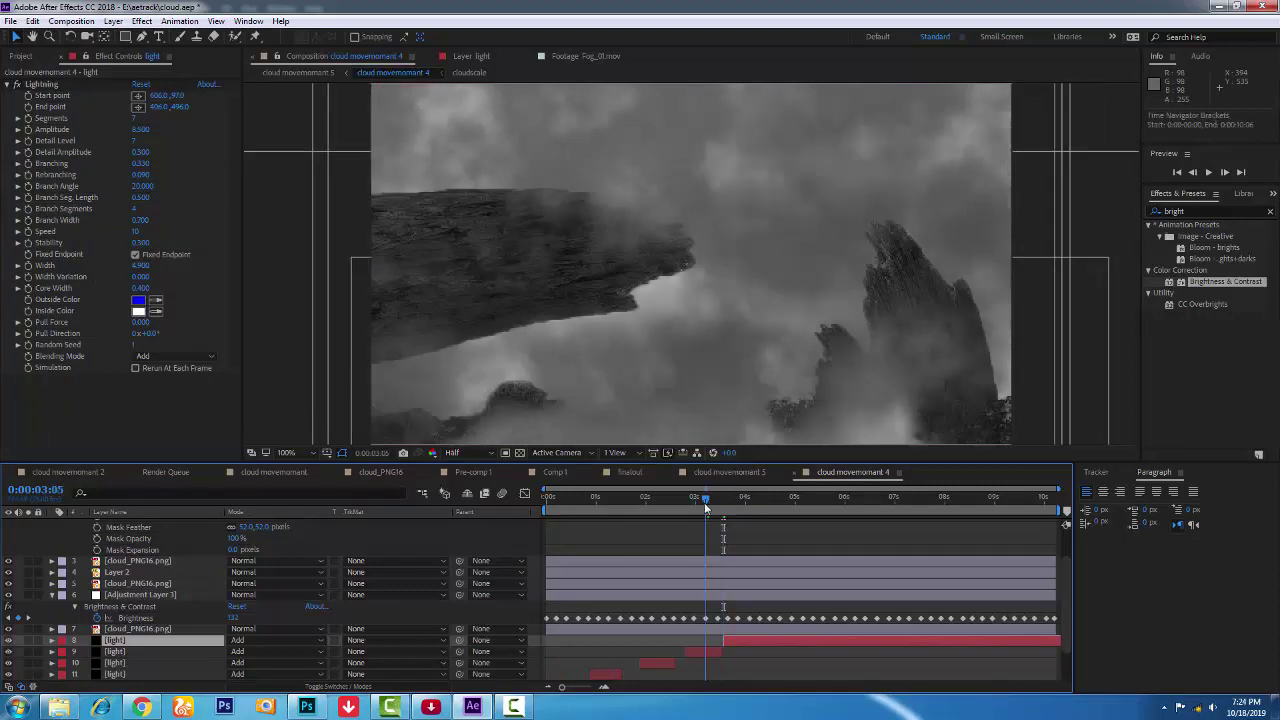
pyautogui.click(700, 651)
pyautogui.click(138, 95)
pyautogui.click(473, 172)
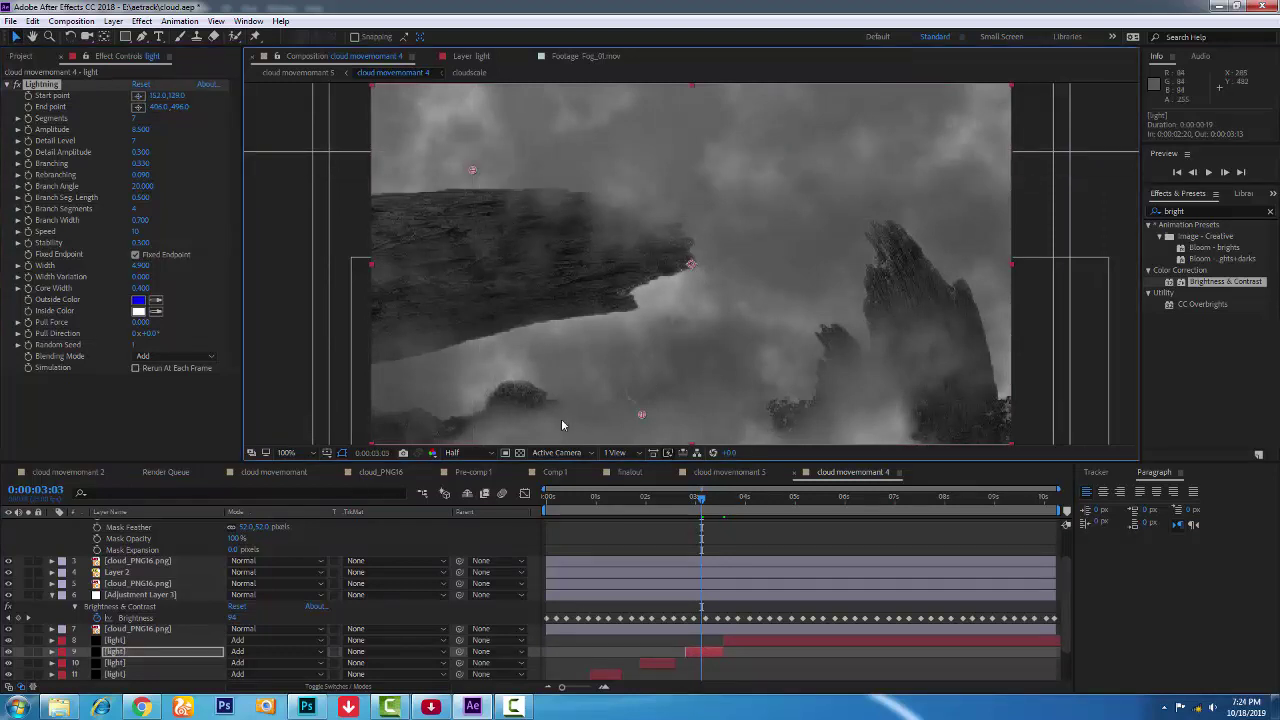
pyautogui.moveTo(641, 414); pyautogui.dragTo(505, 398)
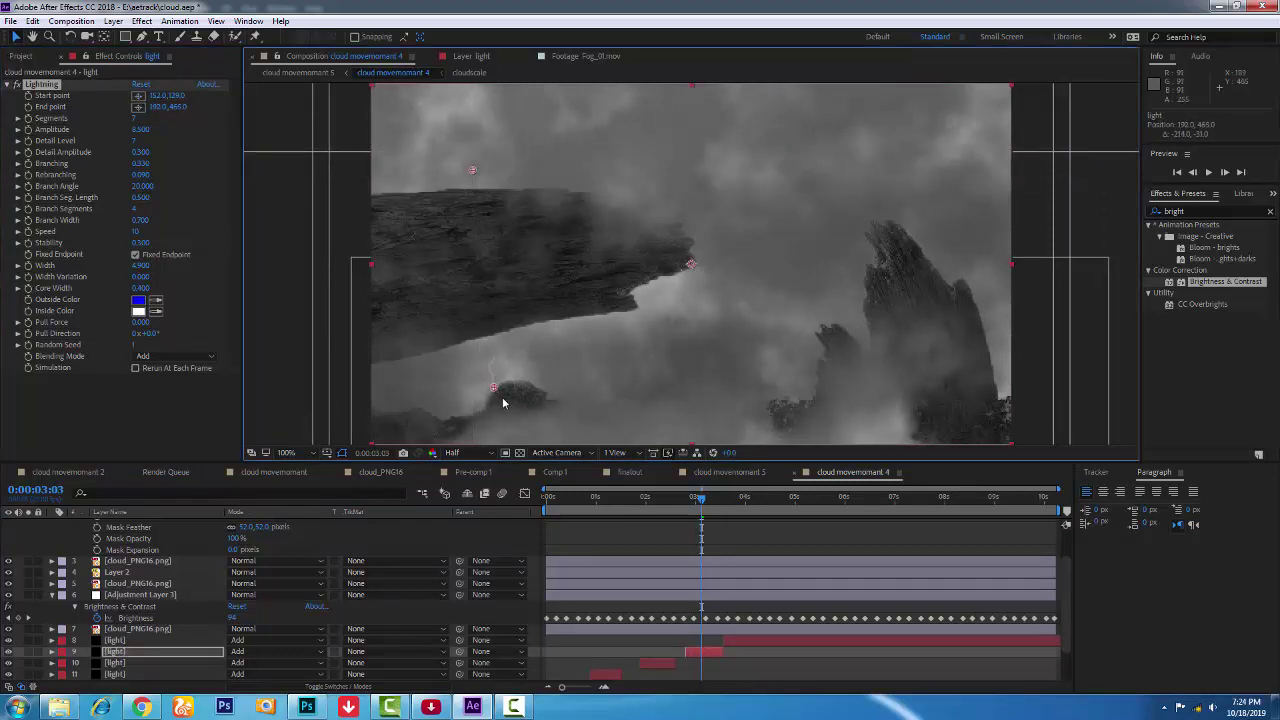
# Shift that lightning layer slightly later and cut it off at 4:11.
pyautogui.moveTo(700, 510); pyautogui.dragTo(758, 517)
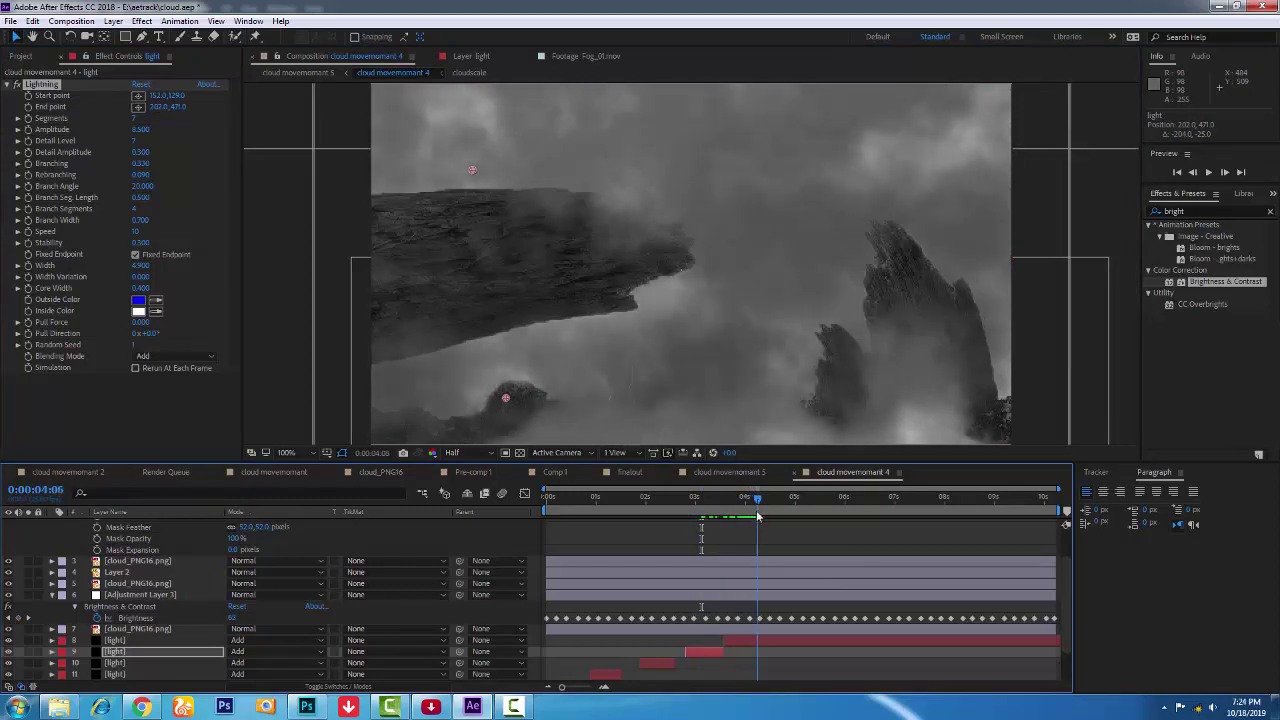
pyautogui.moveTo(755, 640); pyautogui.dragTo(763, 648)
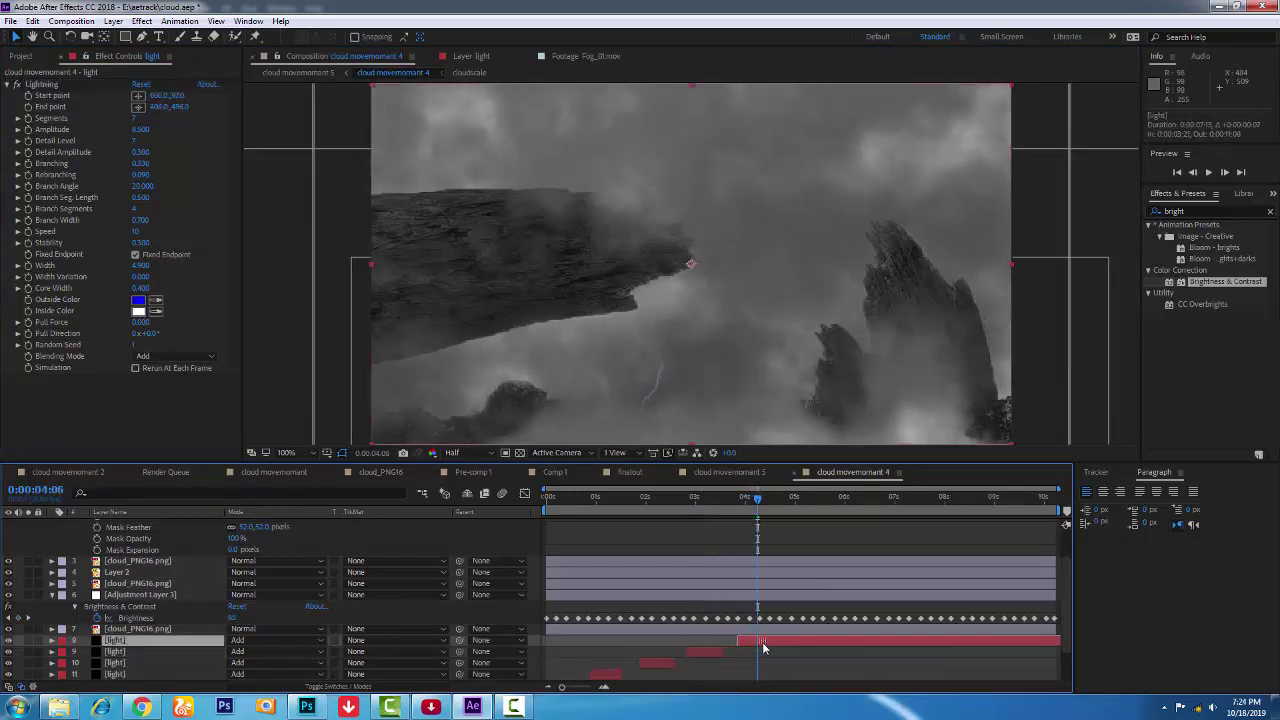
pyautogui.press('pagedown')
pyautogui.press('pagedown')
pyautogui.press('pagedown')
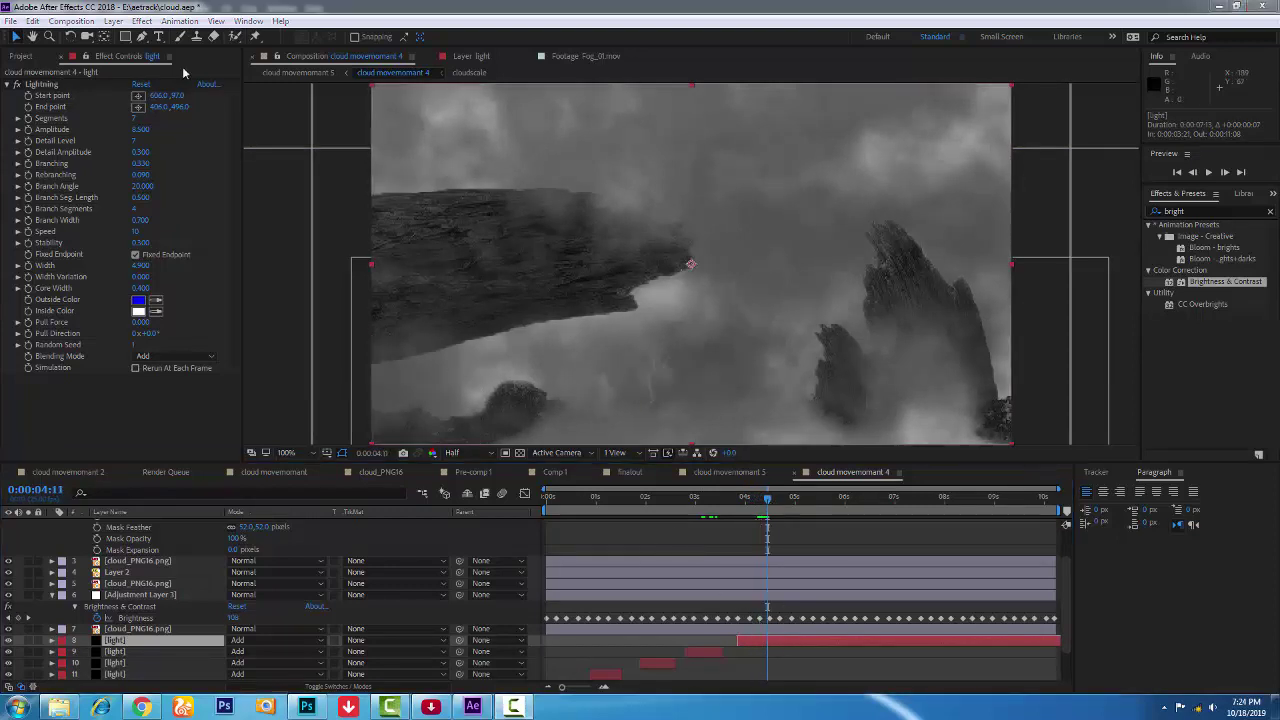
pyautogui.click(33, 21)
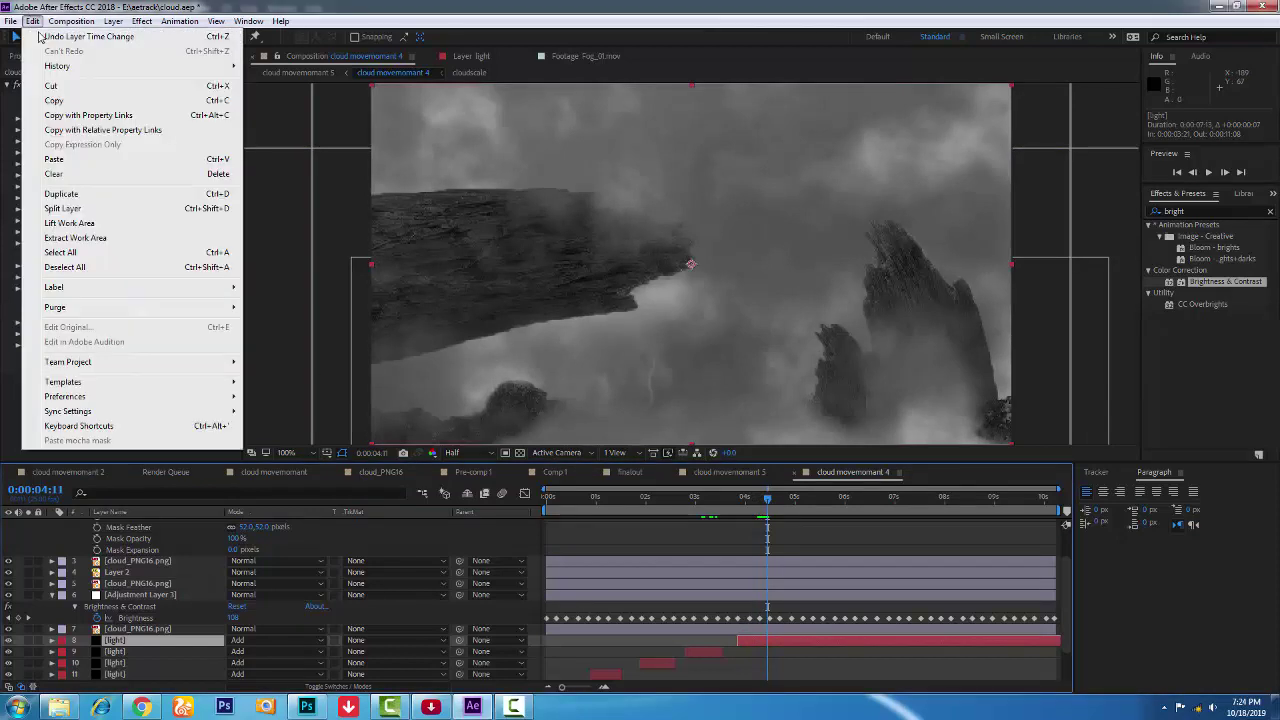
pyautogui.click(100, 208)
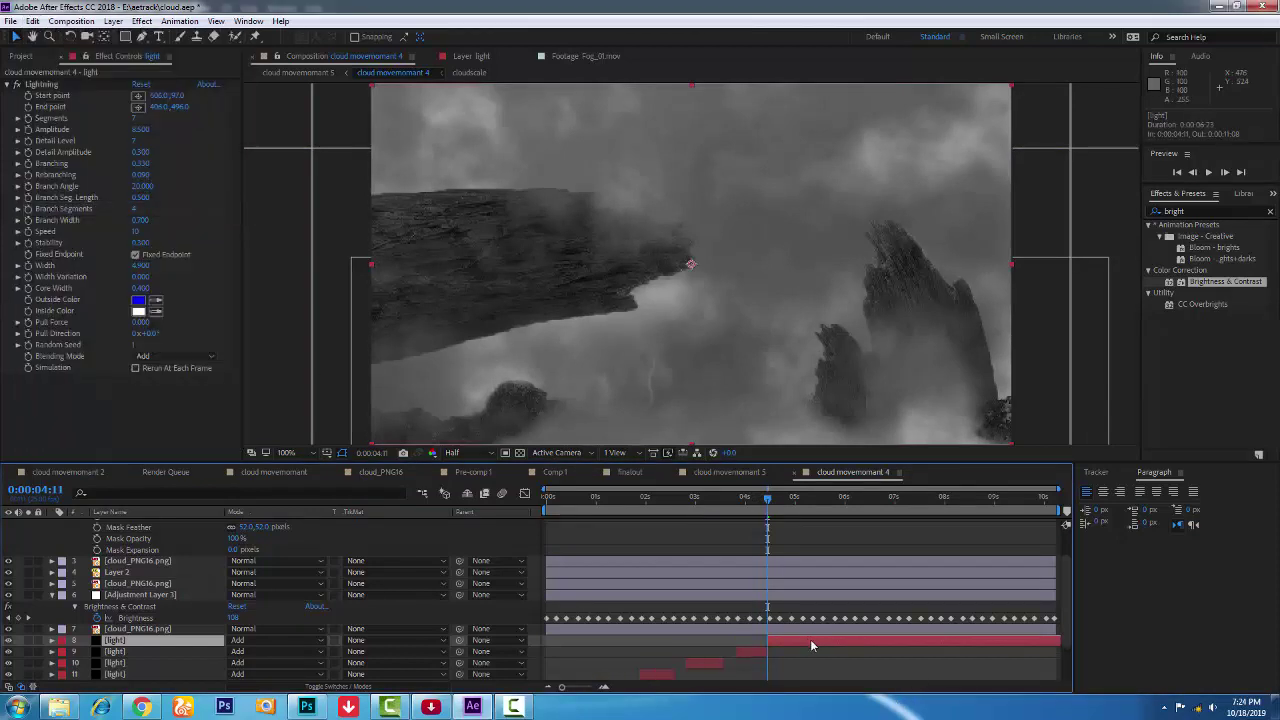
pyautogui.press('Delete')
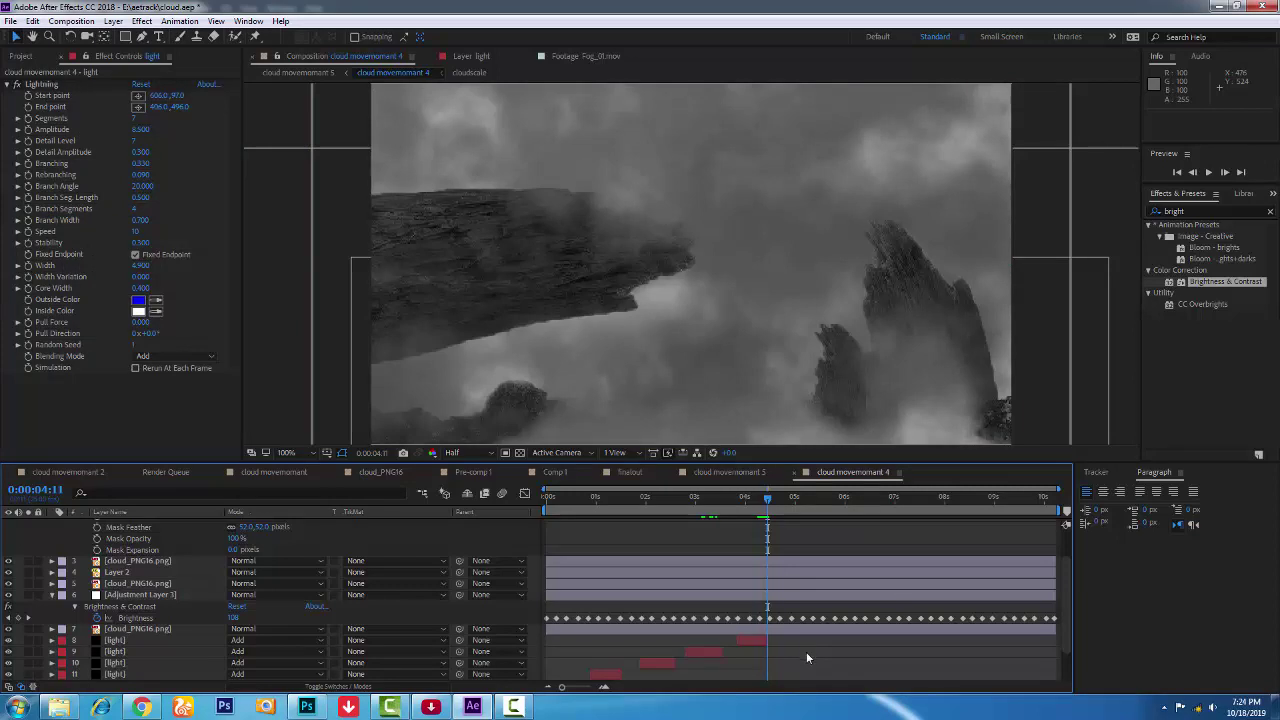
# Duplicate the five light layers and shift the copies about four seconds later.
pyautogui.scroll(-3, 806, 651)
pyautogui.click(137, 641)
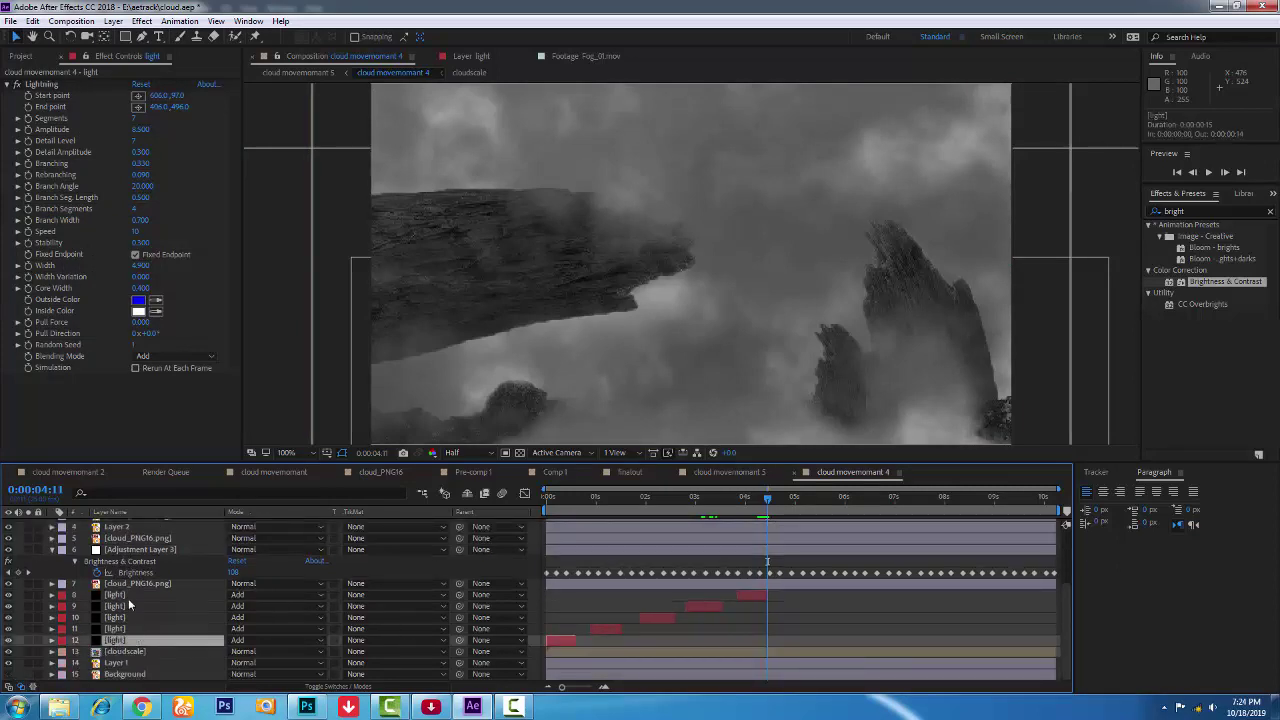
pyautogui.keyDown('shift'); pyautogui.click(123, 595); pyautogui.keyUp('shift')
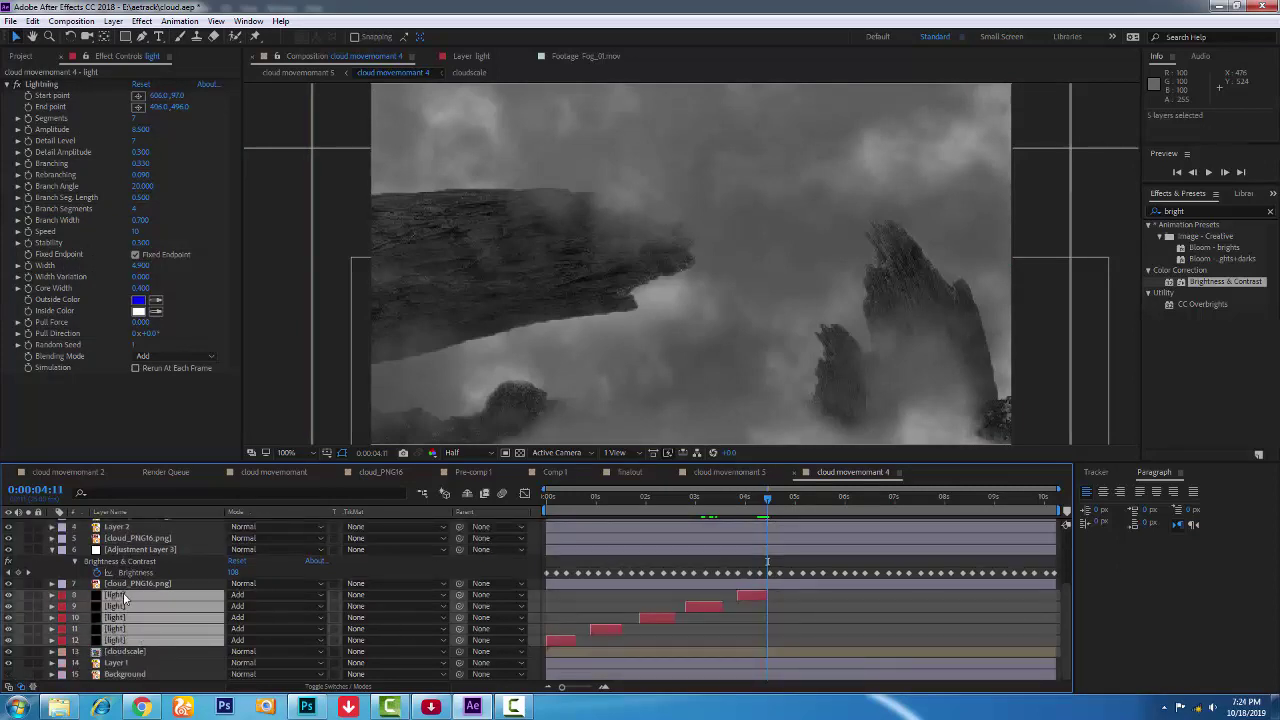
pyautogui.hotkey('ctrl', 'd')
pyautogui.moveTo(745, 596)
pyautogui.mouseDown()
pyautogui.moveTo(934, 596)
pyautogui.moveTo(918, 594)
pyautogui.mouseUp()
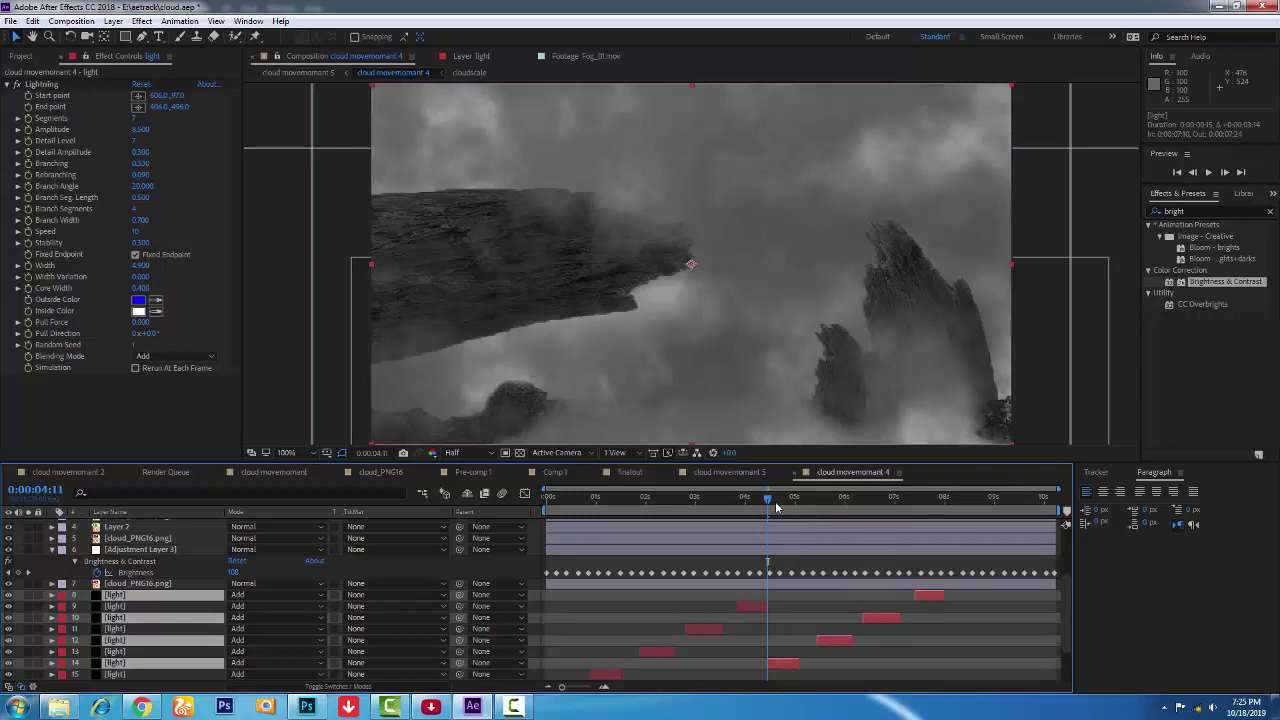
# Paste the copied keyframes at 8:00 in the timeline.
pyautogui.click(930, 497)
pyautogui.press('pagedown')
pyautogui.press('pagedown')
pyautogui.press('pagedown')
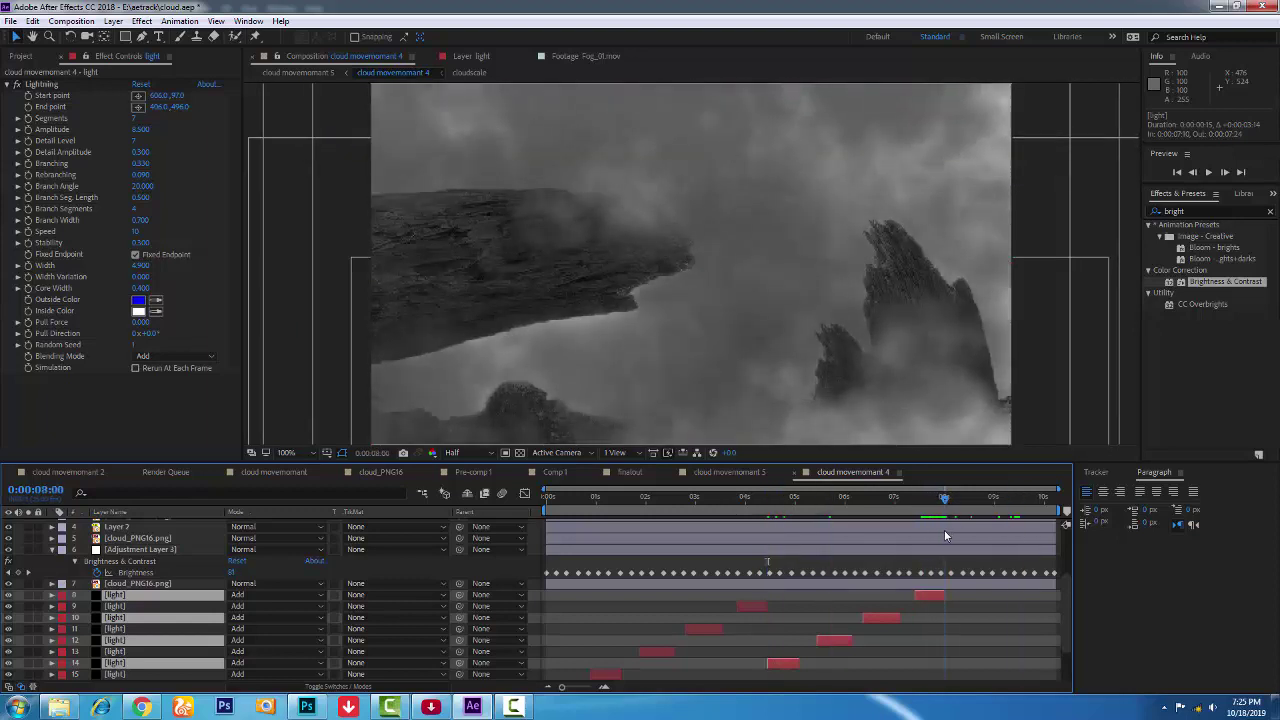
pyautogui.hotkey('ctrl', 'v')
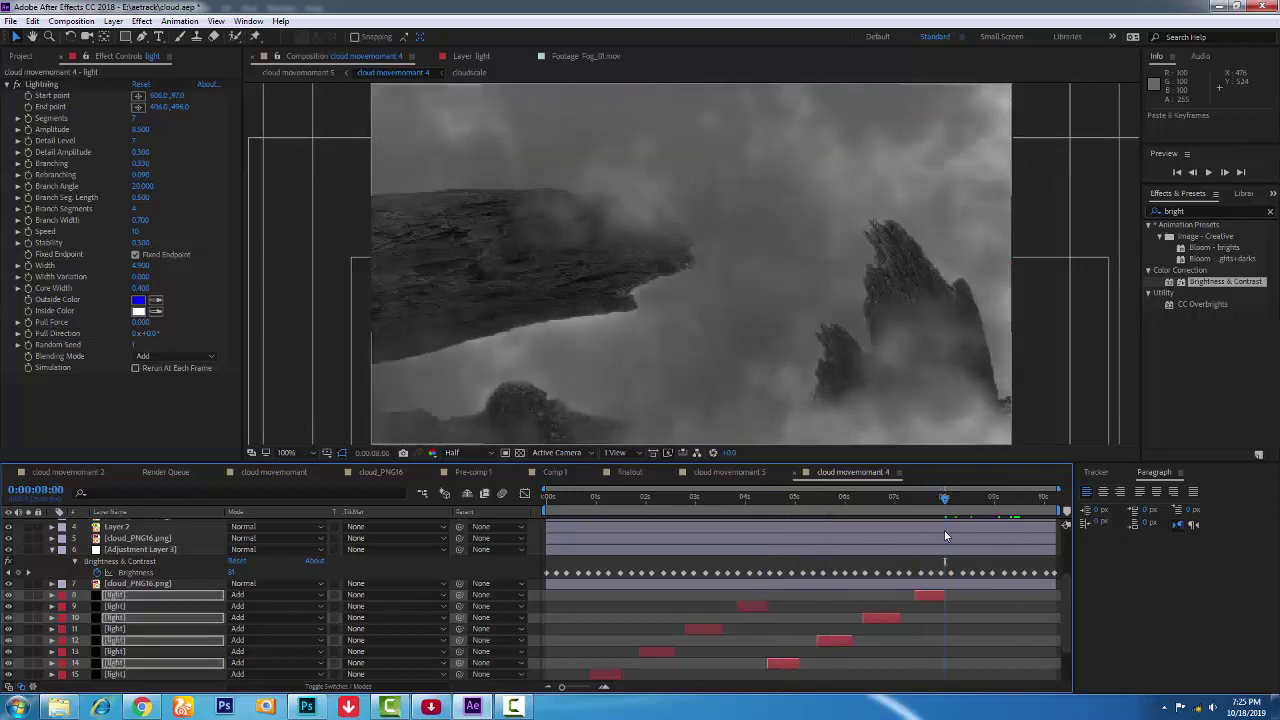
pyautogui.scroll(-2, 911, 630)
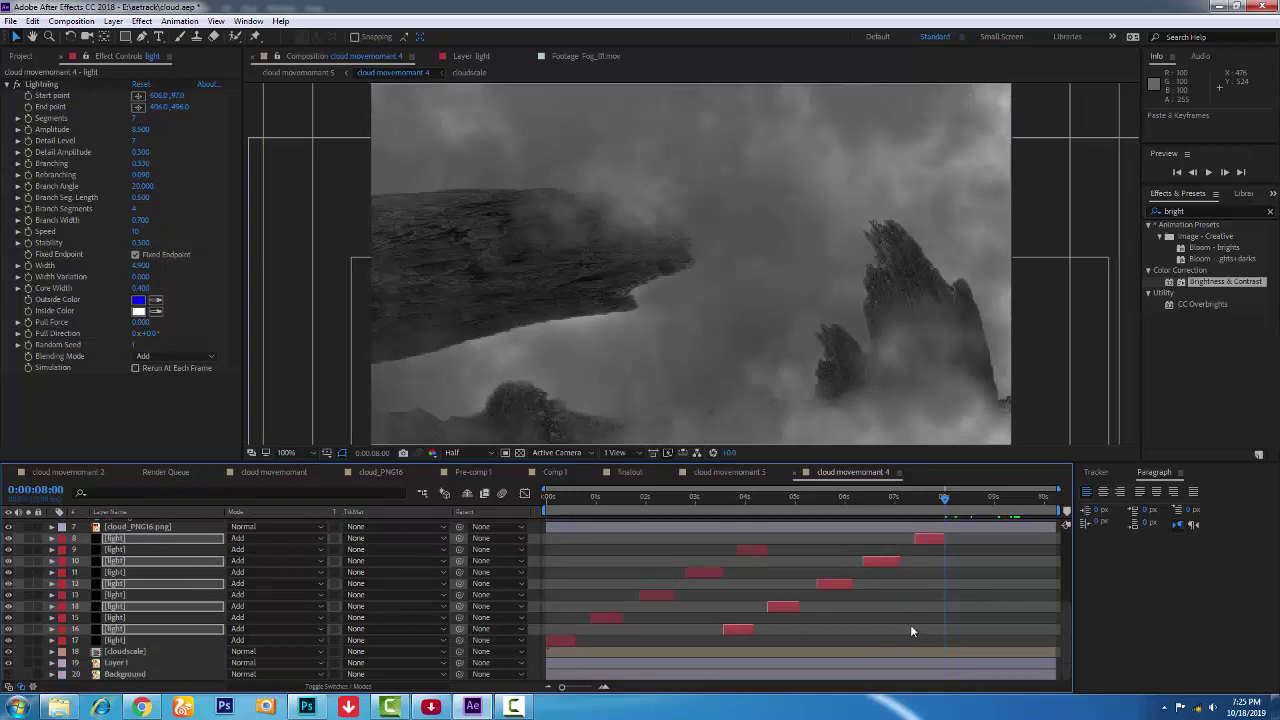
pyautogui.scroll(2, 910, 624)
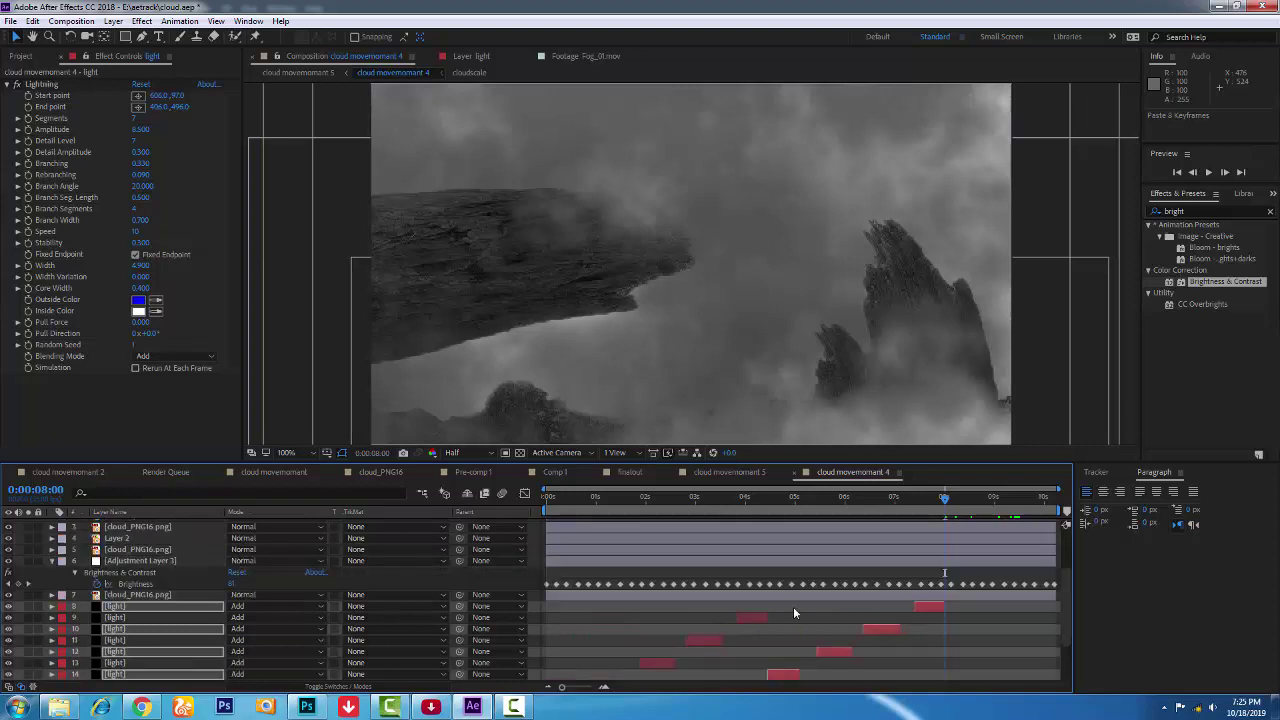
pyautogui.scroll(-1, 796, 616)
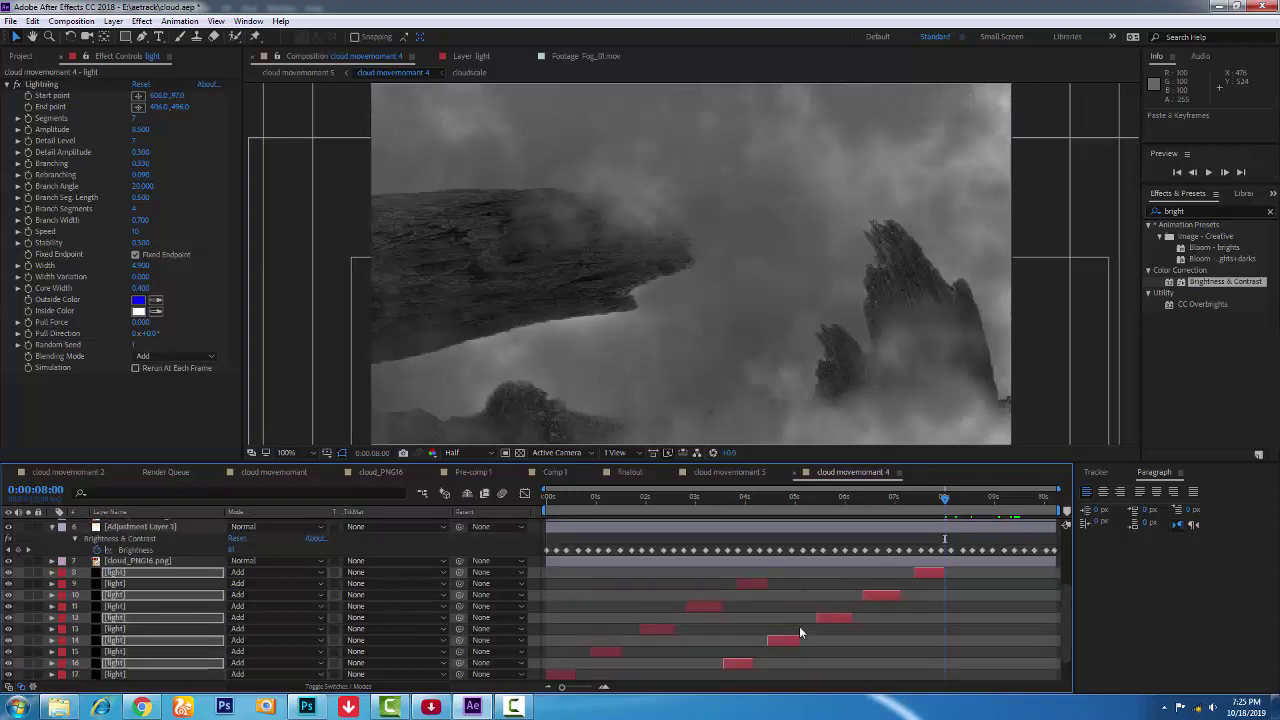
# Duplicate light layers 8, 10, 12, 14 and 16 and slide the copies toward the end.
pyautogui.keyDown('ctrl'); pyautogui.click(144, 663); pyautogui.keyUp('ctrl')
pyautogui.keyDown('ctrl'); pyautogui.click(153, 641); pyautogui.keyUp('ctrl')
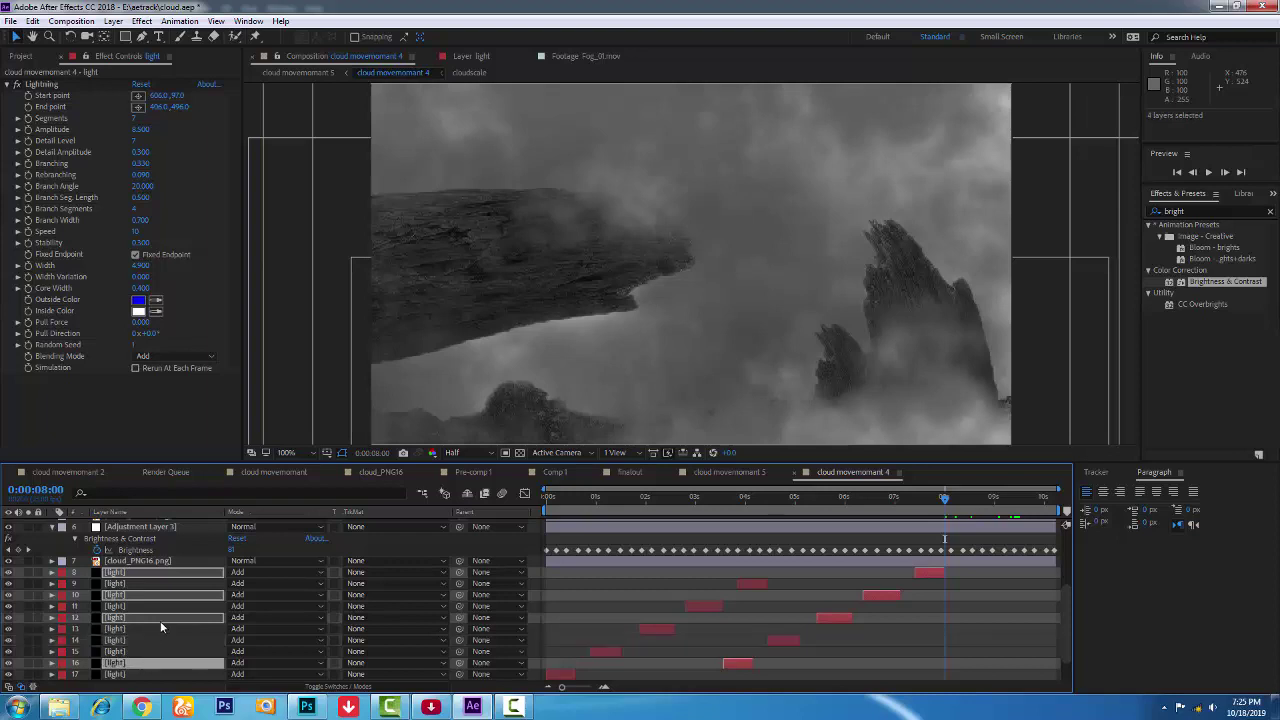
pyautogui.keyDown('ctrl'); pyautogui.click(163, 617); pyautogui.keyUp('ctrl')
pyautogui.keyDown('ctrl'); pyautogui.click(170, 594); pyautogui.keyUp('ctrl')
pyautogui.keyDown('ctrl'); pyautogui.click(175, 574); pyautogui.keyUp('ctrl')
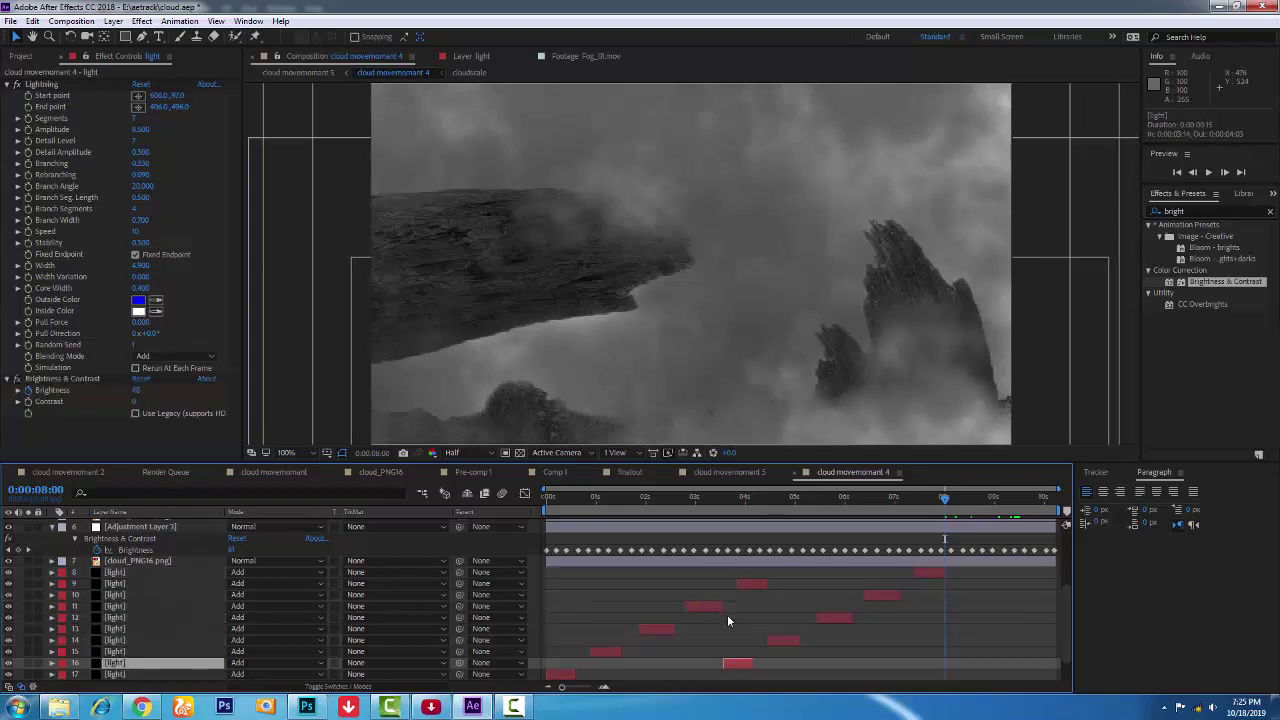
pyautogui.keyDown('ctrl'); pyautogui.click(788, 640); pyautogui.keyUp('ctrl')
pyautogui.keyDown('ctrl'); pyautogui.click(838, 617); pyautogui.keyUp('ctrl')
pyautogui.keyDown('ctrl'); pyautogui.click(900, 593); pyautogui.keyUp('ctrl')
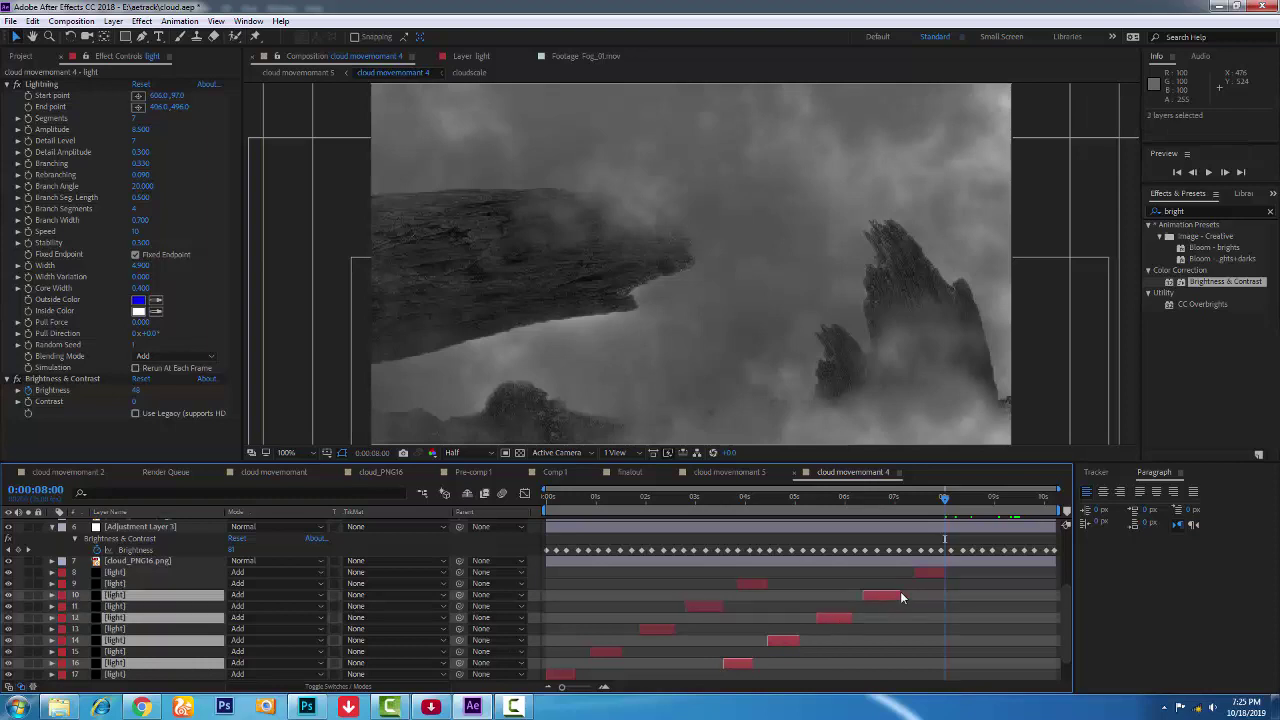
pyautogui.keyDown('ctrl'); pyautogui.click(929, 573); pyautogui.keyUp('ctrl')
pyautogui.hotkey('ctrl', 'd')
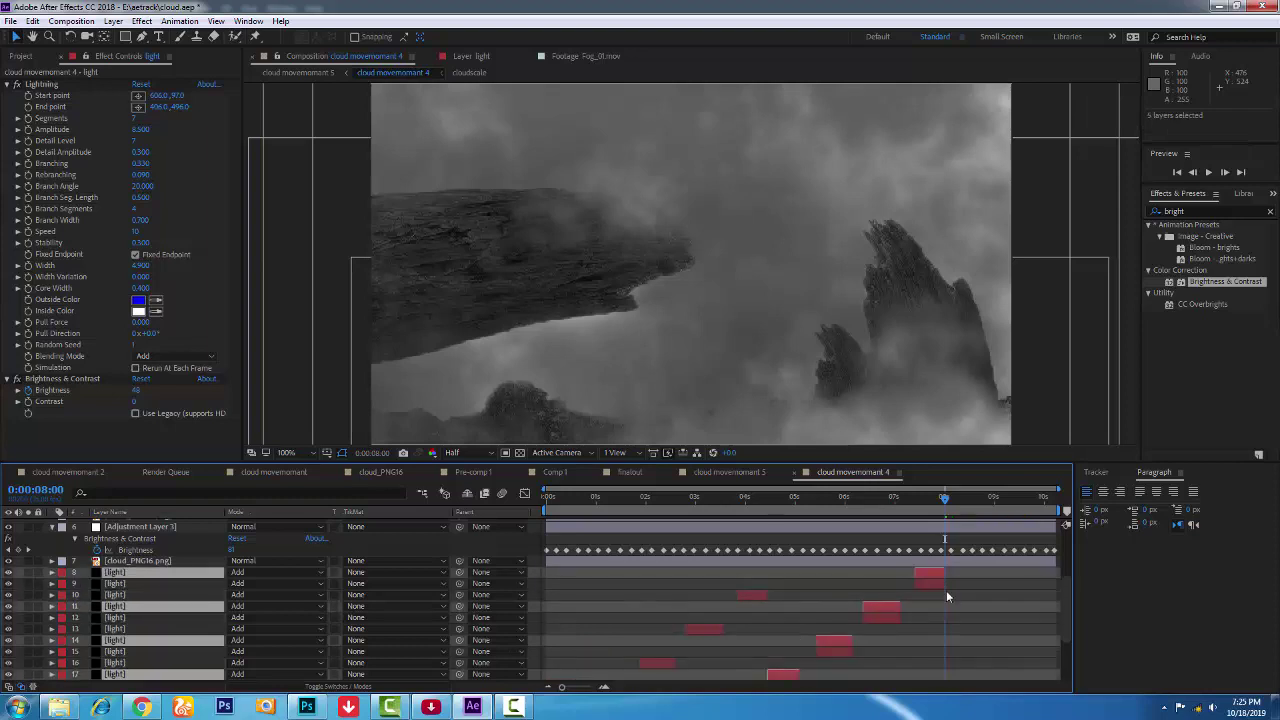
pyautogui.moveTo(930, 577); pyautogui.dragTo(1069, 577)
pyautogui.moveTo(991, 641); pyautogui.dragTo(1023, 641)
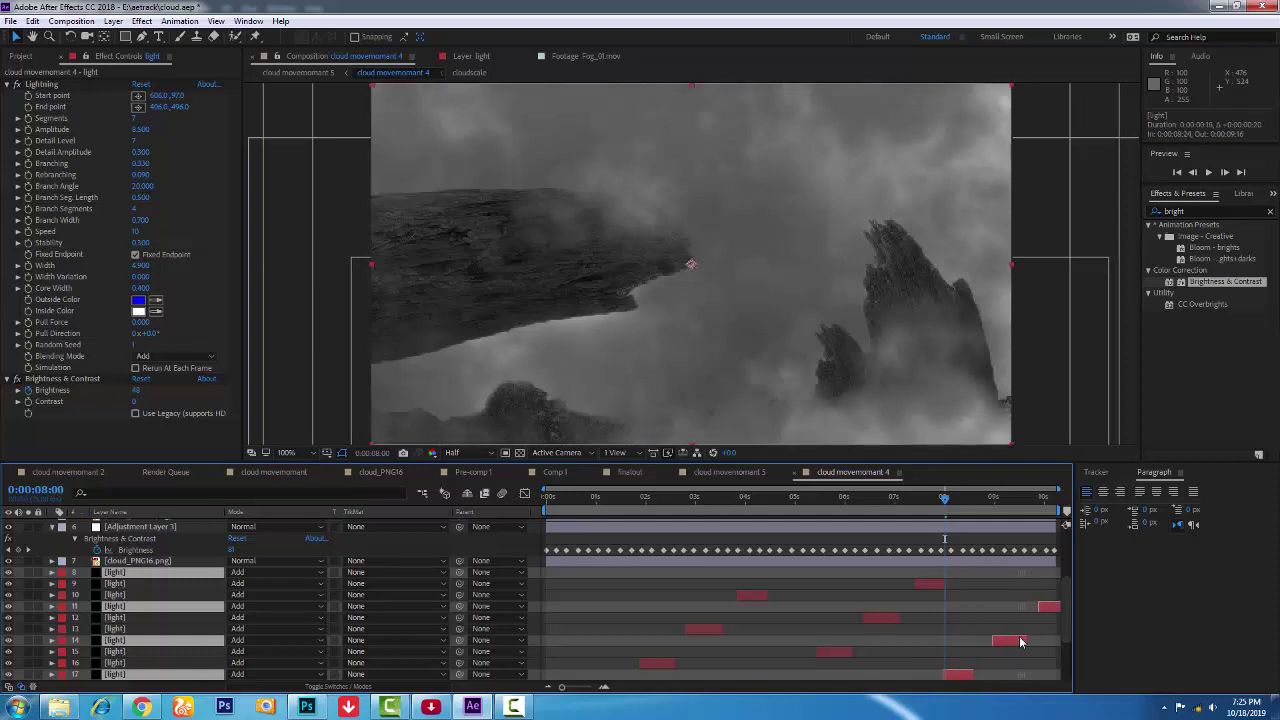
# Play back the animation from the start to review the scattered lightning flashes.
pyautogui.press('space')
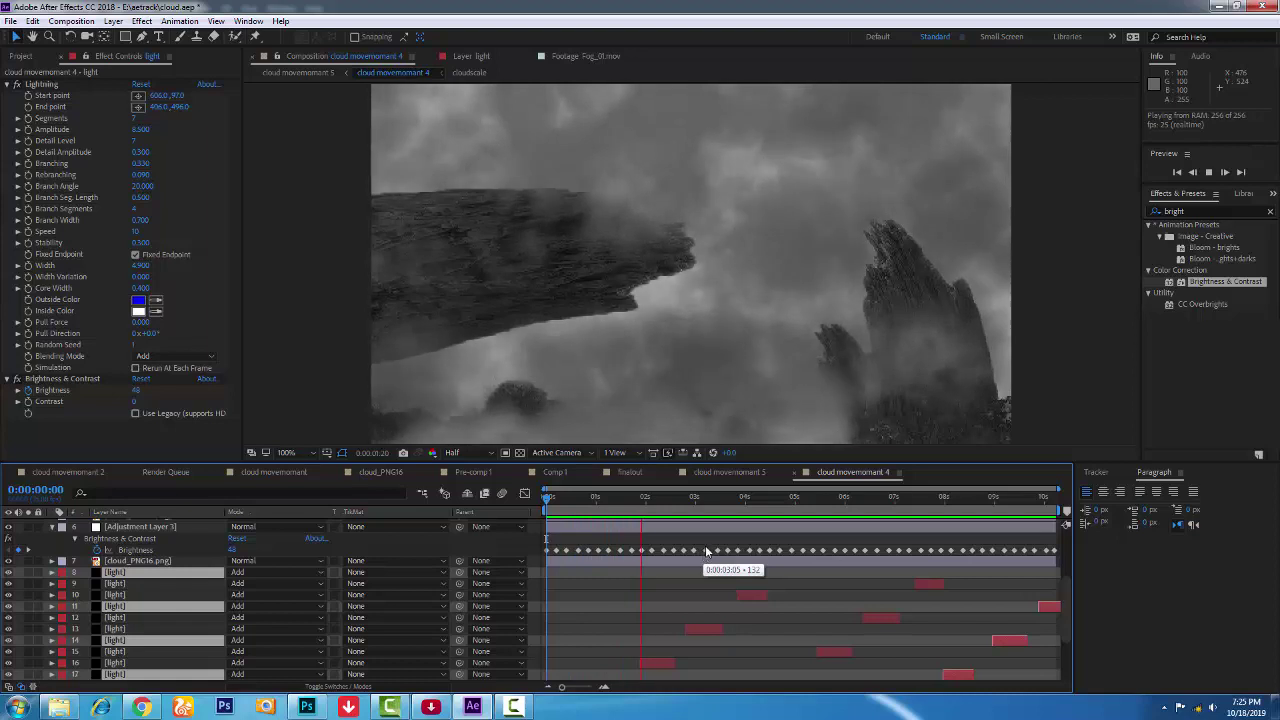
pyautogui.click(615, 499)
pyautogui.moveTo(619, 510); pyautogui.dragTo(640, 498)
pyautogui.scroll(3, 260, 568)
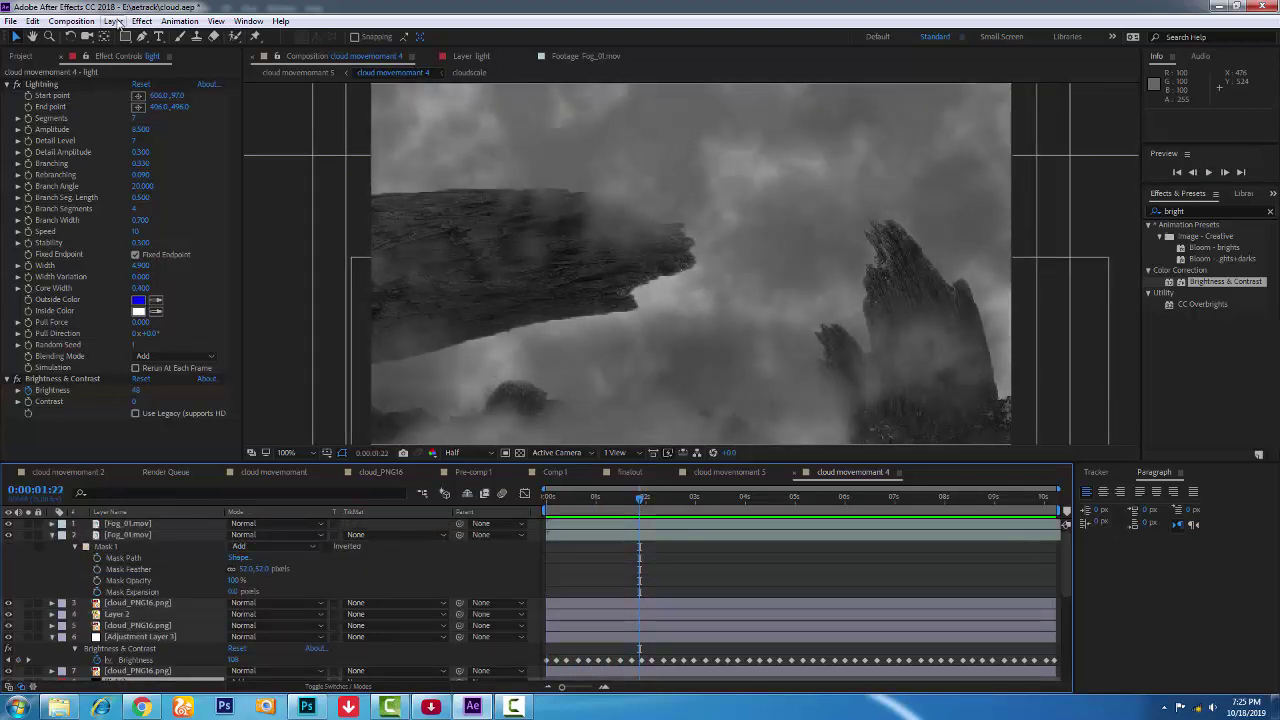
pyautogui.click(113, 21)
# Create a black 960×540 solid named 'rain' and drag it to the top of the layer stack.
pyautogui.moveTo(140, 37)
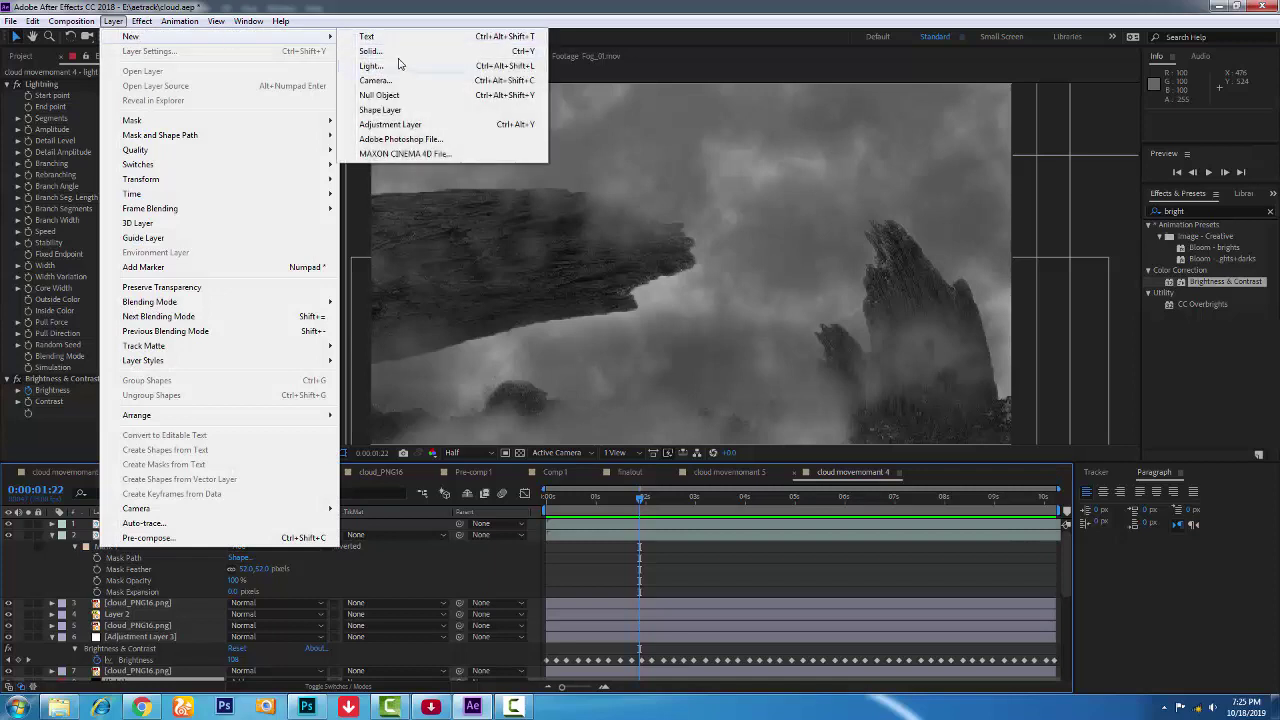
pyautogui.click(430, 53)
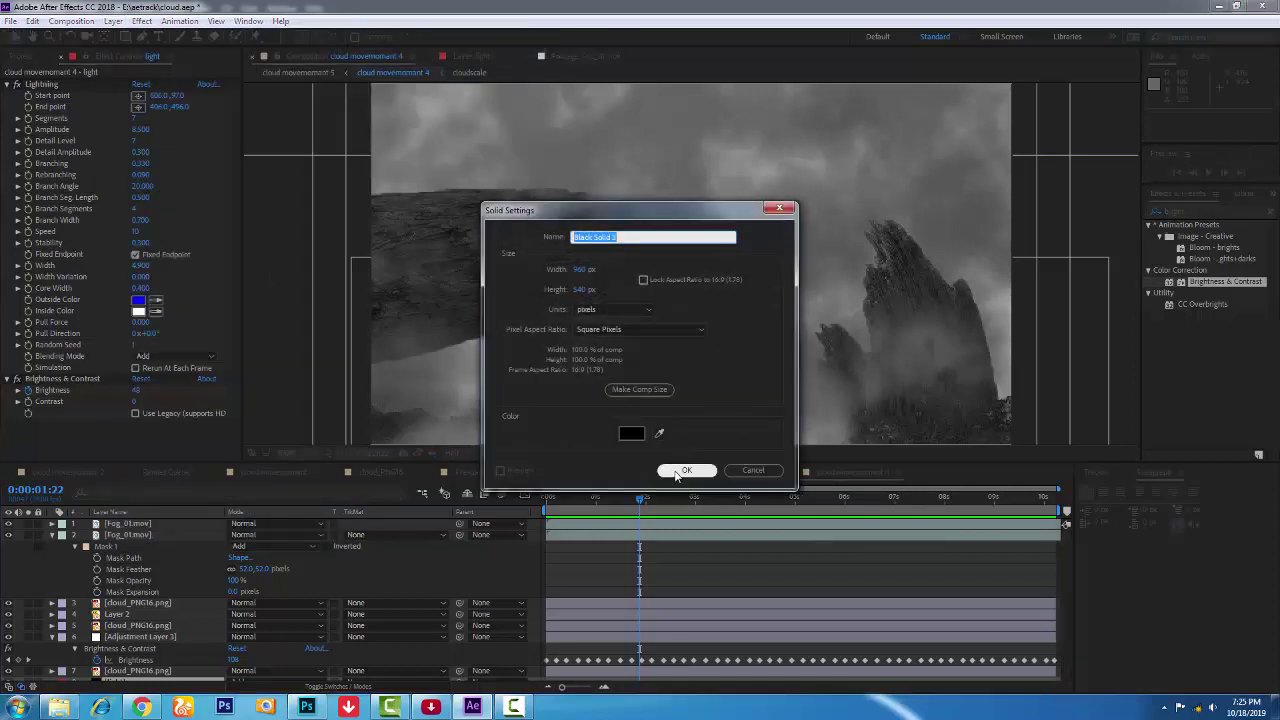
pyautogui.write('rai')
pyautogui.write('n')
pyautogui.click(678, 472)
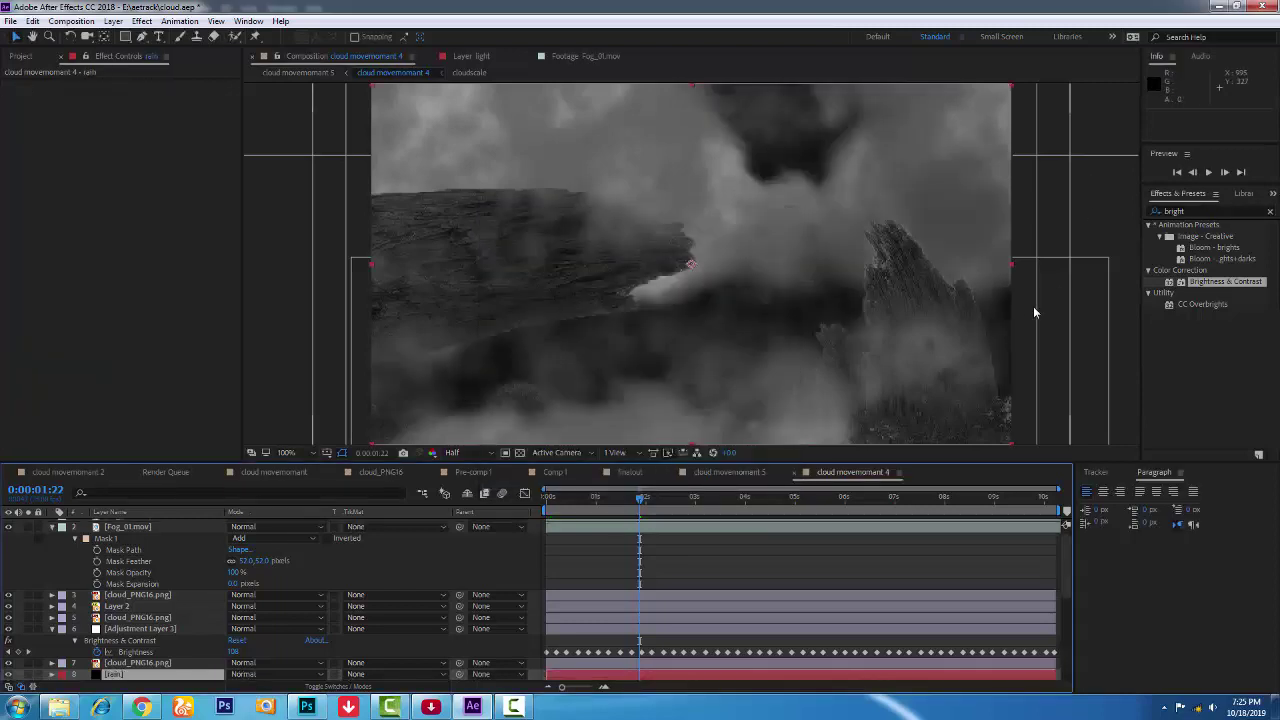
pyautogui.moveTo(113, 674)
pyautogui.mouseDown()
pyautogui.moveTo(157, 537)
pyautogui.moveTo(177, 537)
pyautogui.moveTo(184, 511)
pyautogui.mouseUp()
# Search 'cc rain' and apply CC Rainfall to the rain layer.
pyautogui.click(1198, 213)
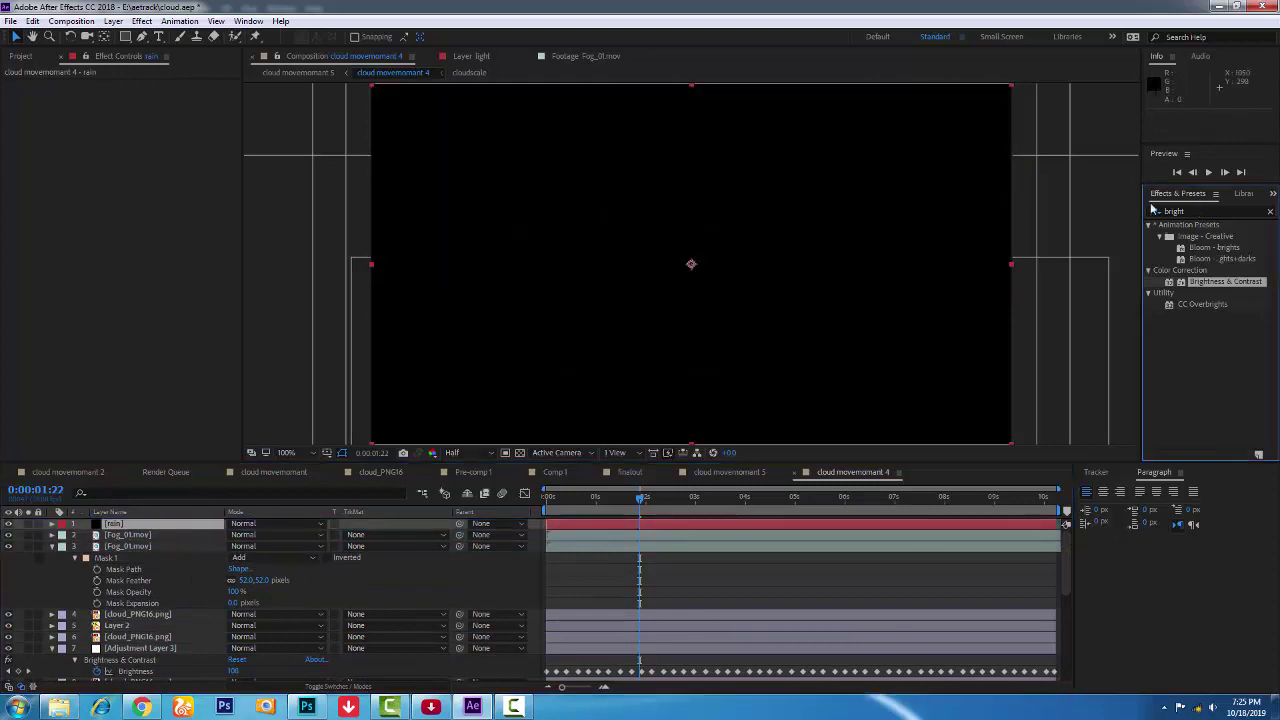
pyautogui.click(1157, 212)
pyautogui.write('cc ra')
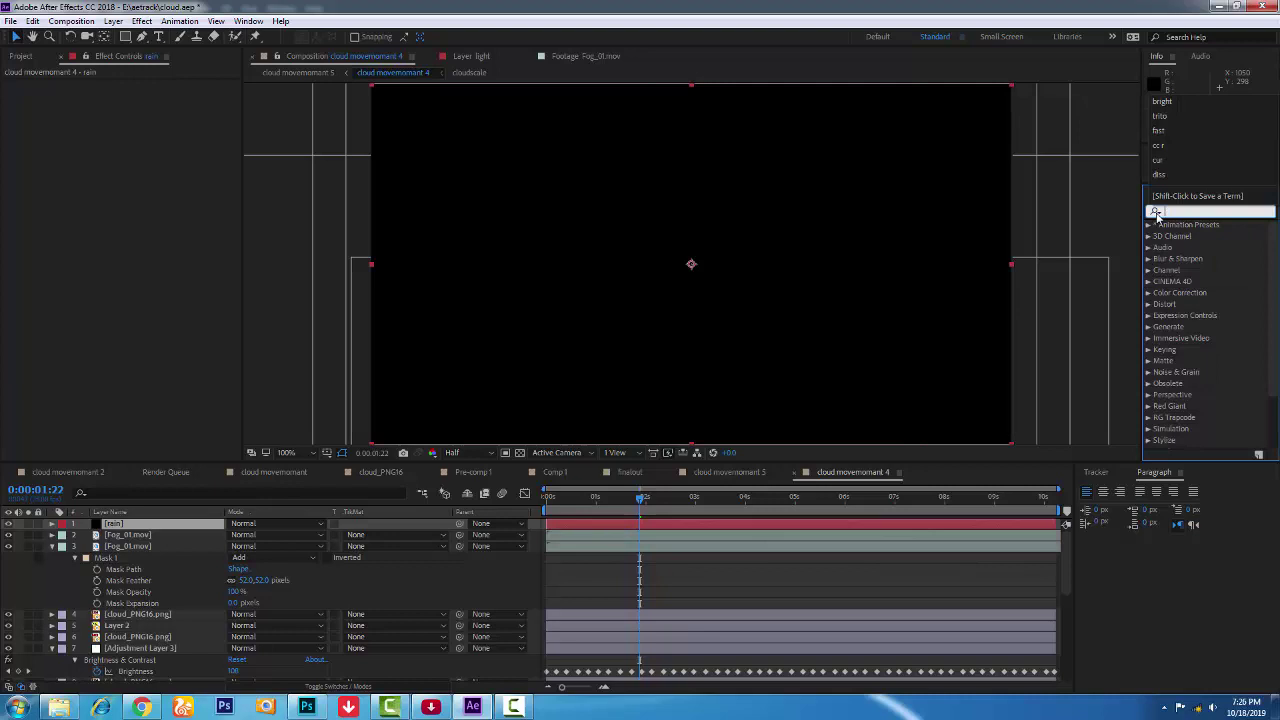
pyautogui.write('in')
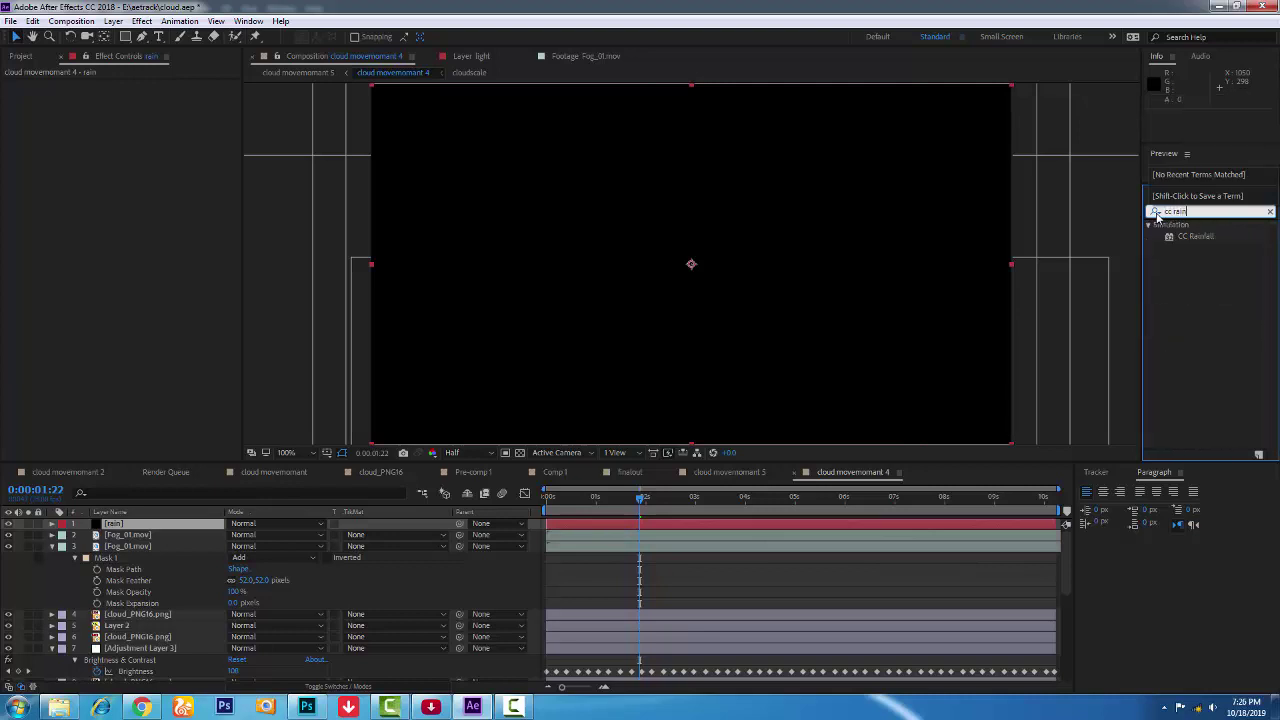
pyautogui.moveTo(1185, 236); pyautogui.dragTo(149, 300)
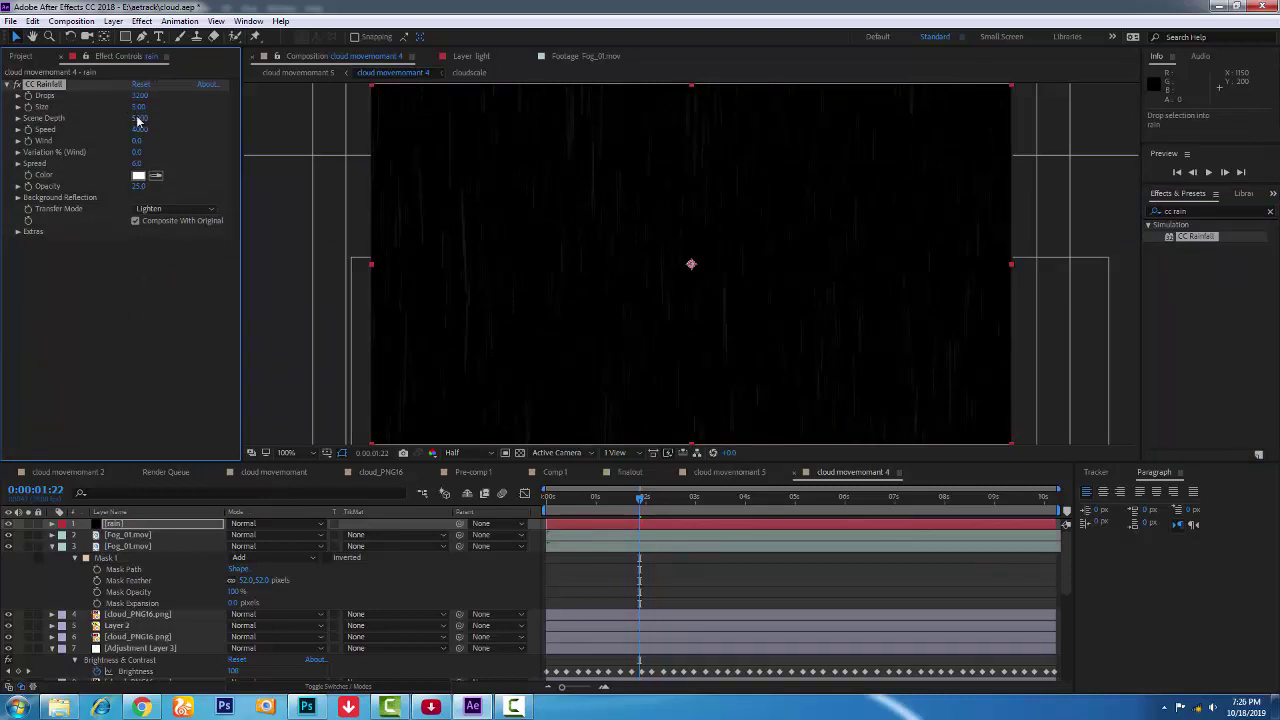
# Adjust scene depth, set drop size to 2.70, add wind, and raise spread to 7.3.
pyautogui.moveTo(138, 120); pyautogui.dragTo(129, 123)
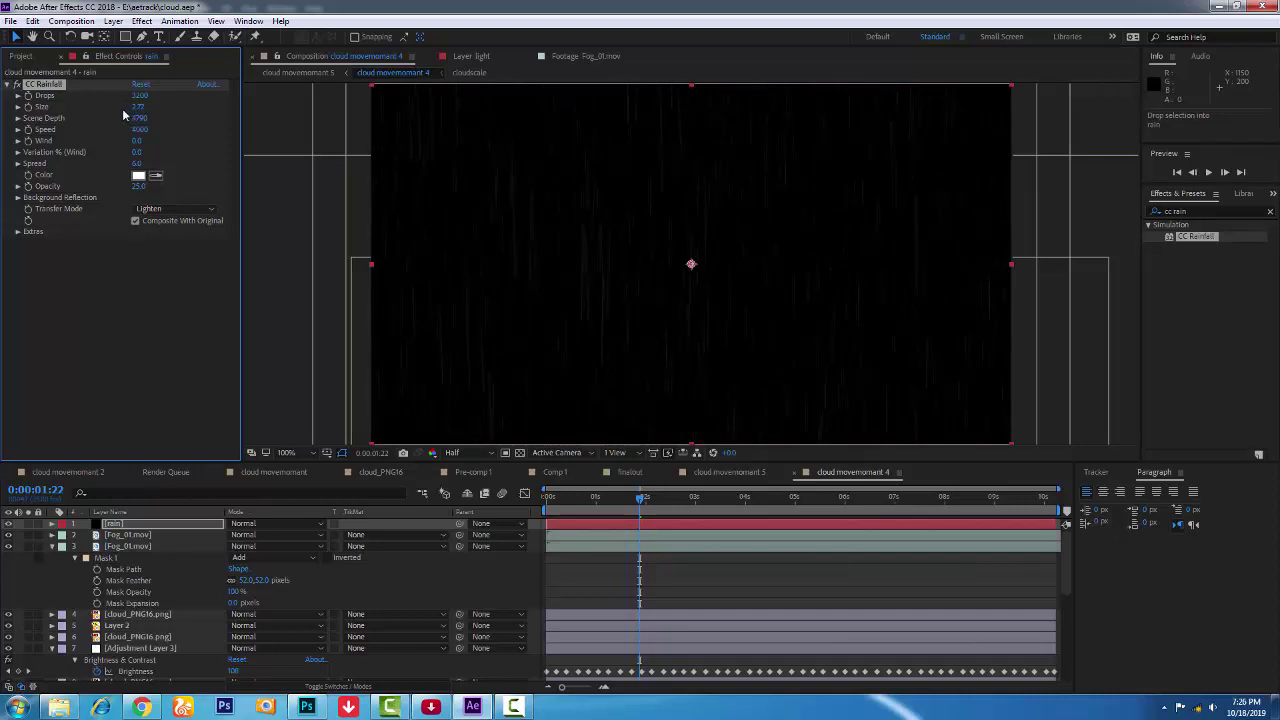
pyautogui.click(138, 108)
pyautogui.moveTo(140, 145); pyautogui.dragTo(145, 145)
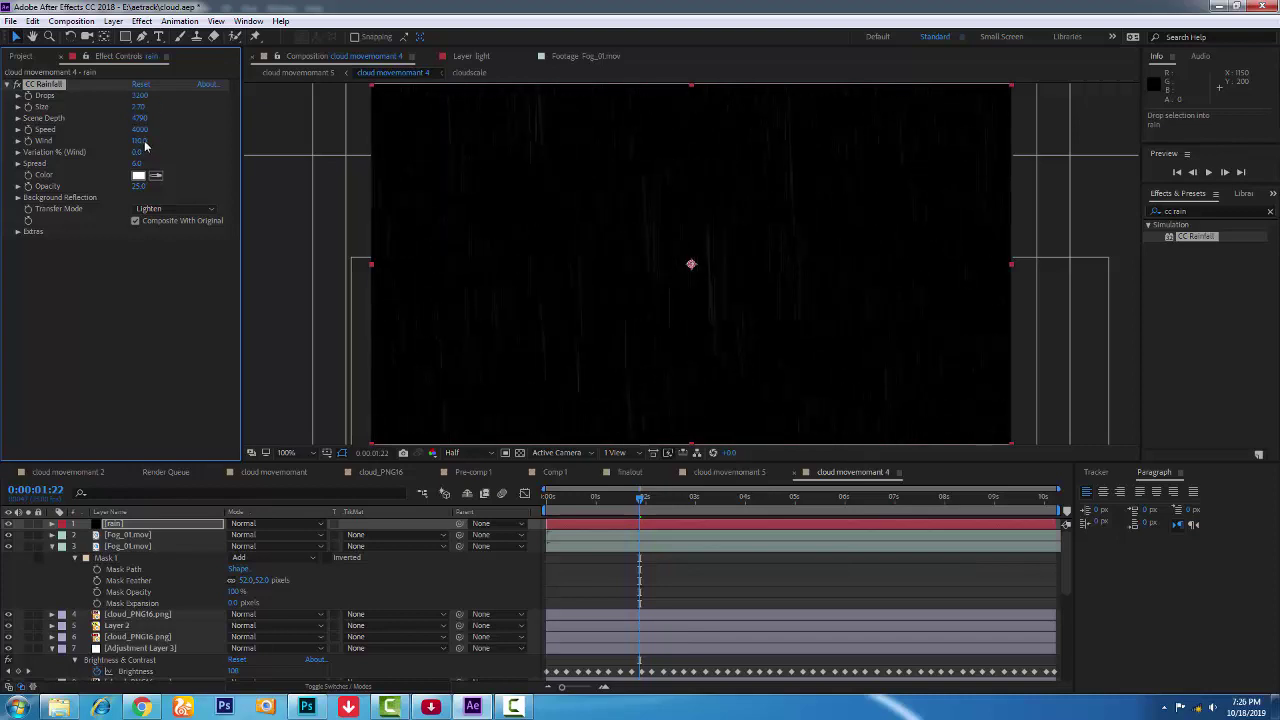
pyautogui.moveTo(138, 168); pyautogui.dragTo(143, 168)
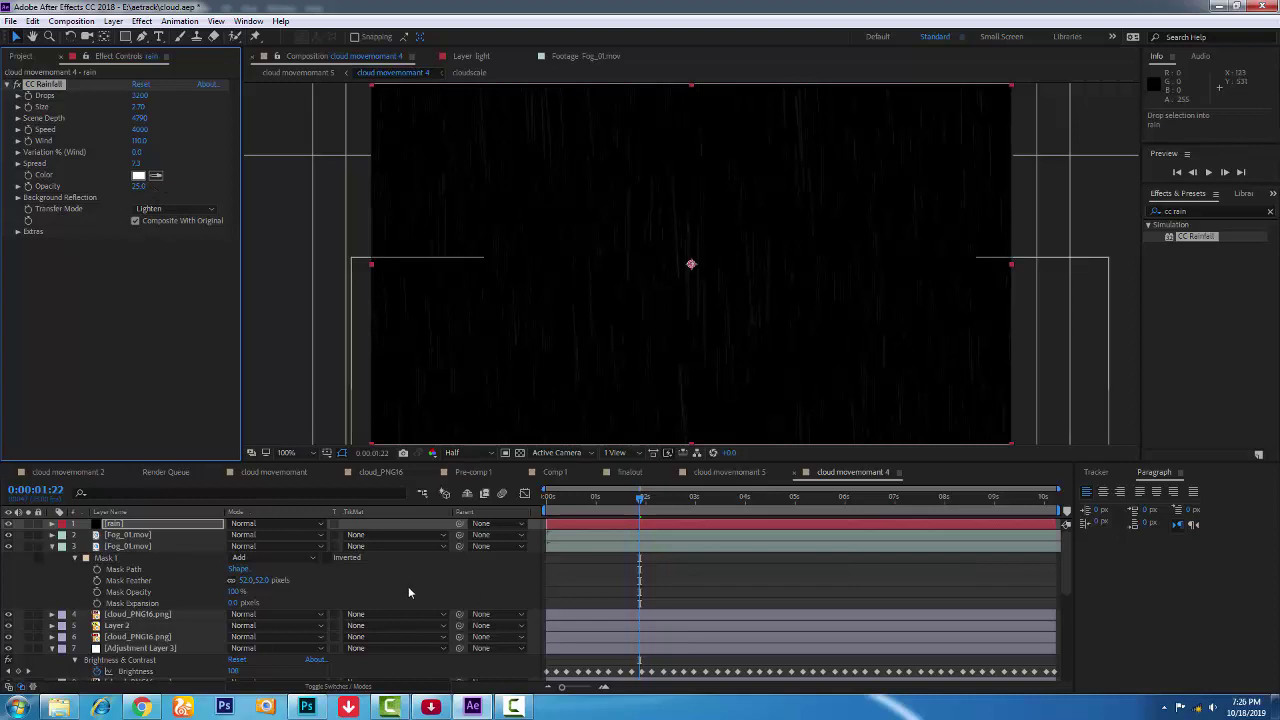
# Set the rain layer's blending mode to Add.
pyautogui.rightClick(160, 530)
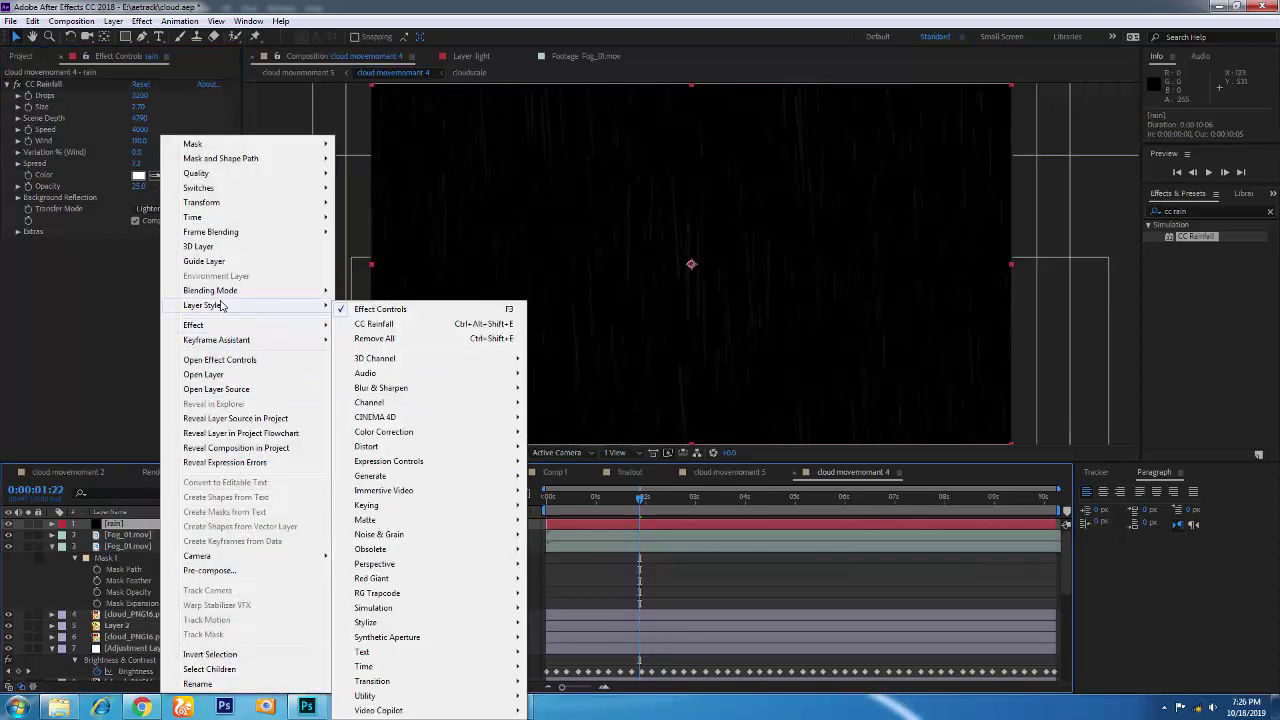
pyautogui.moveTo(222, 298)
pyautogui.click(384, 276)
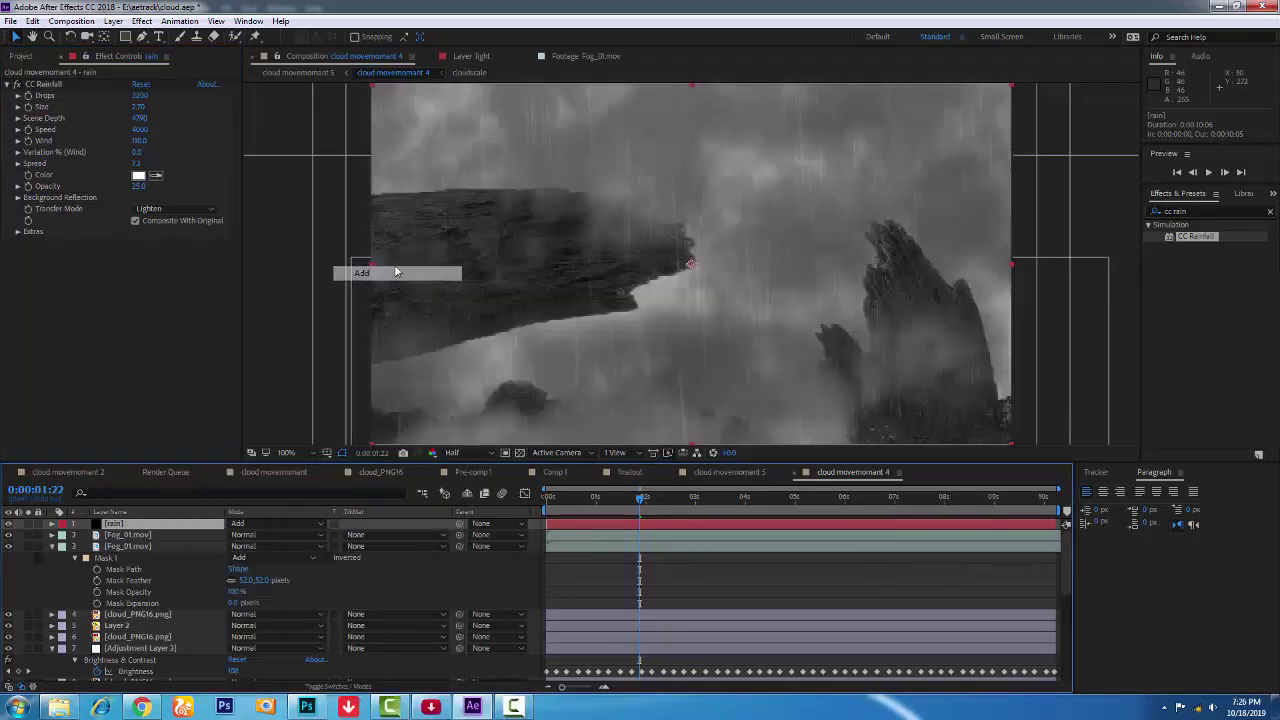
# Apply Fast Blur (Legacy) with Blurriness 3.0 to the rain layer and preview.
pyautogui.click(1216, 213)
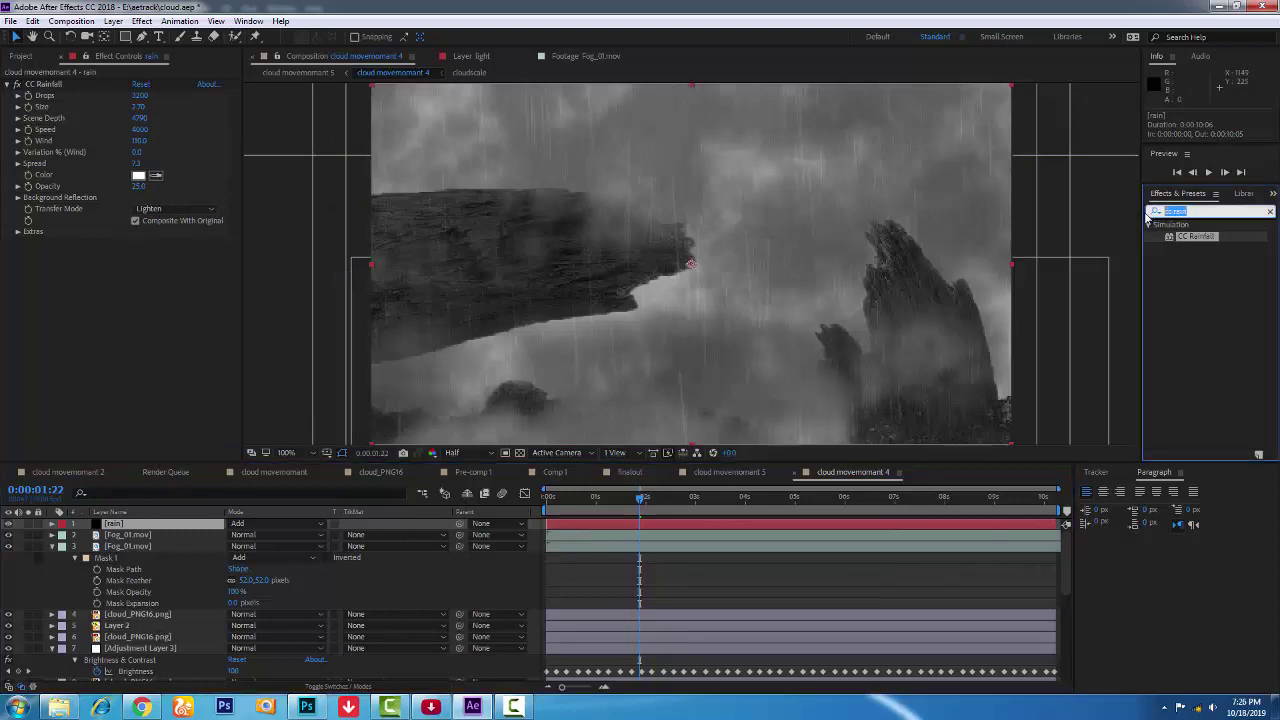
pyautogui.write('fast')
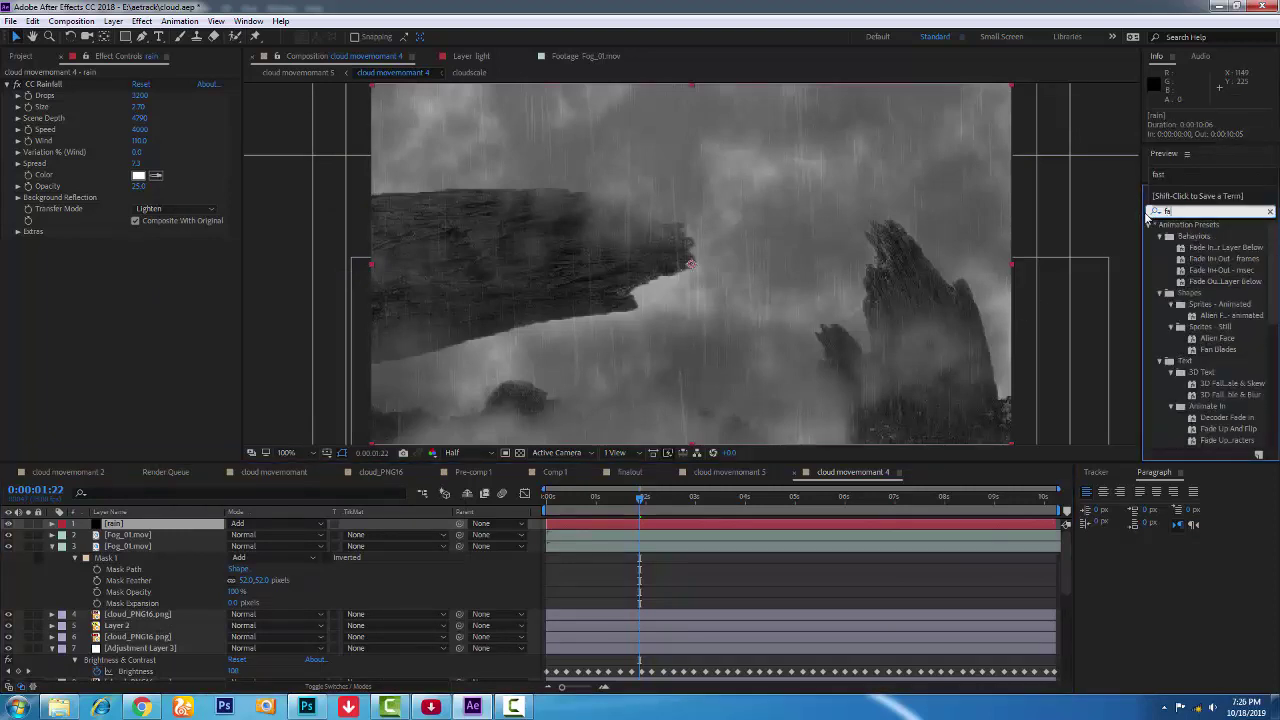
pyautogui.moveTo(1207, 316)
pyautogui.mouseDown()
pyautogui.moveTo(137, 283)
pyautogui.moveTo(143, 258)
pyautogui.mouseUp()
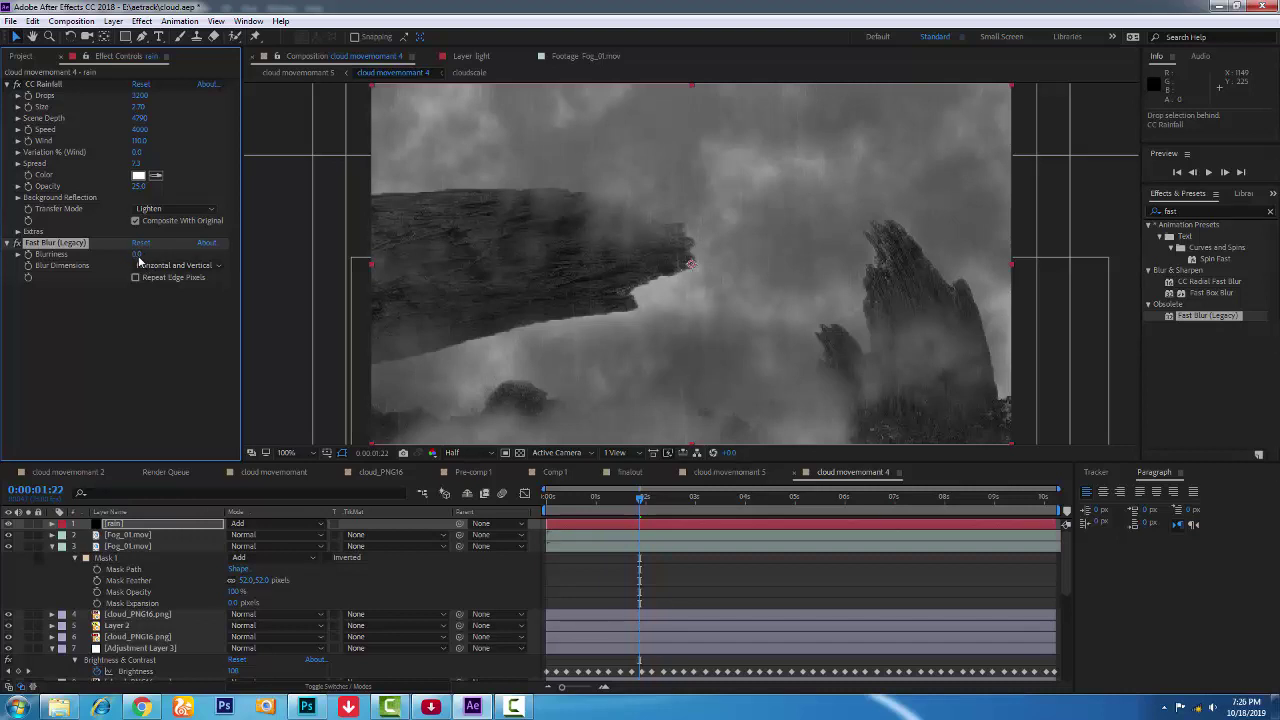
pyautogui.press('space')
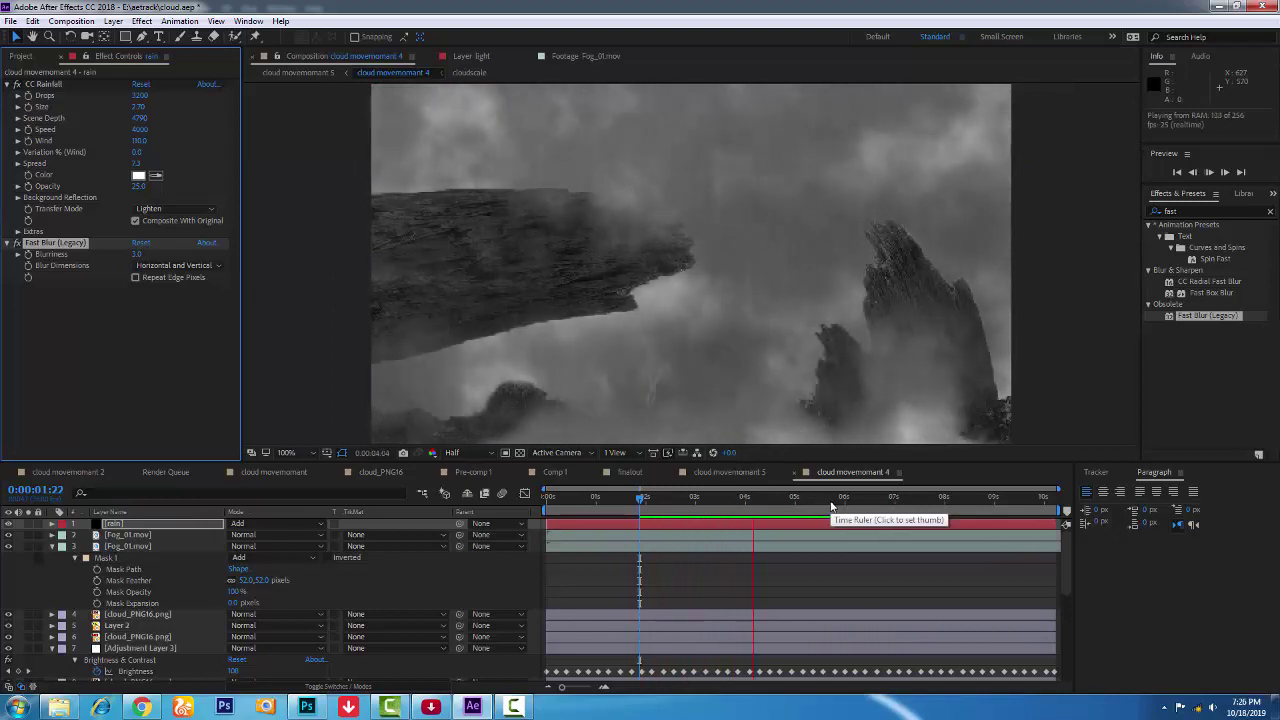
pyautogui.press('space')
pyautogui.click(563, 500)
pyautogui.press('space')
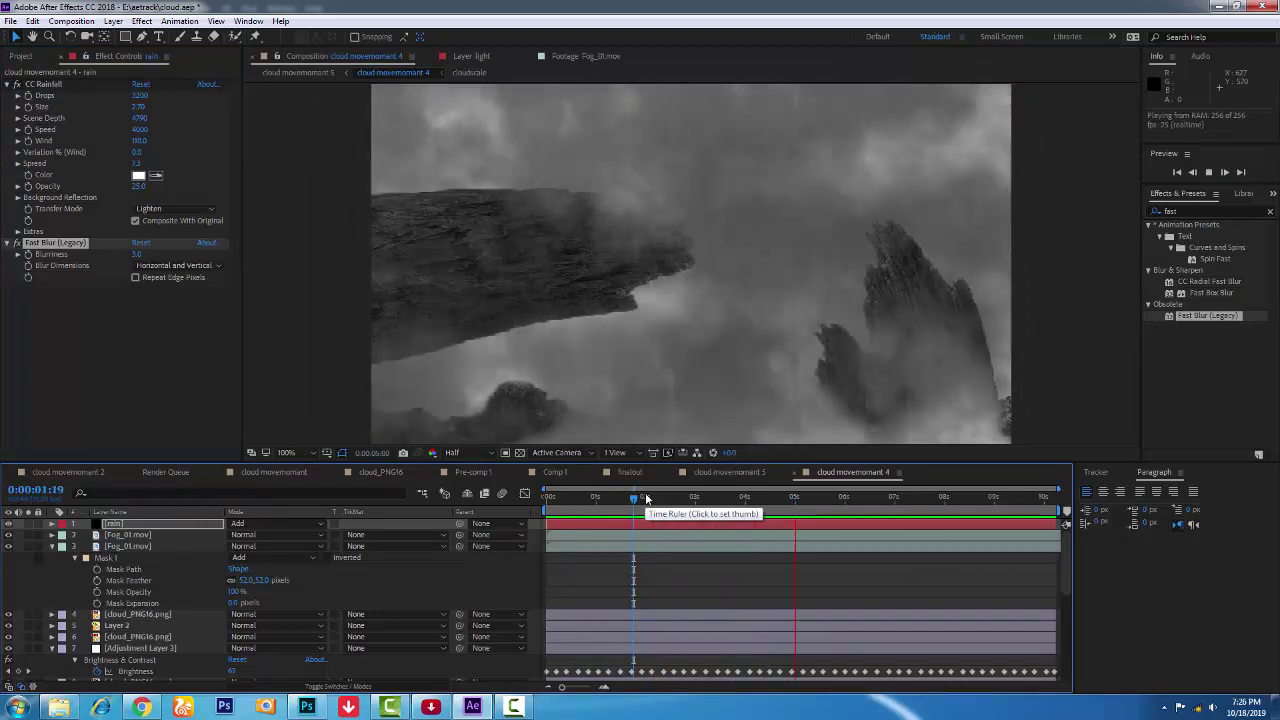
pyautogui.press('space')
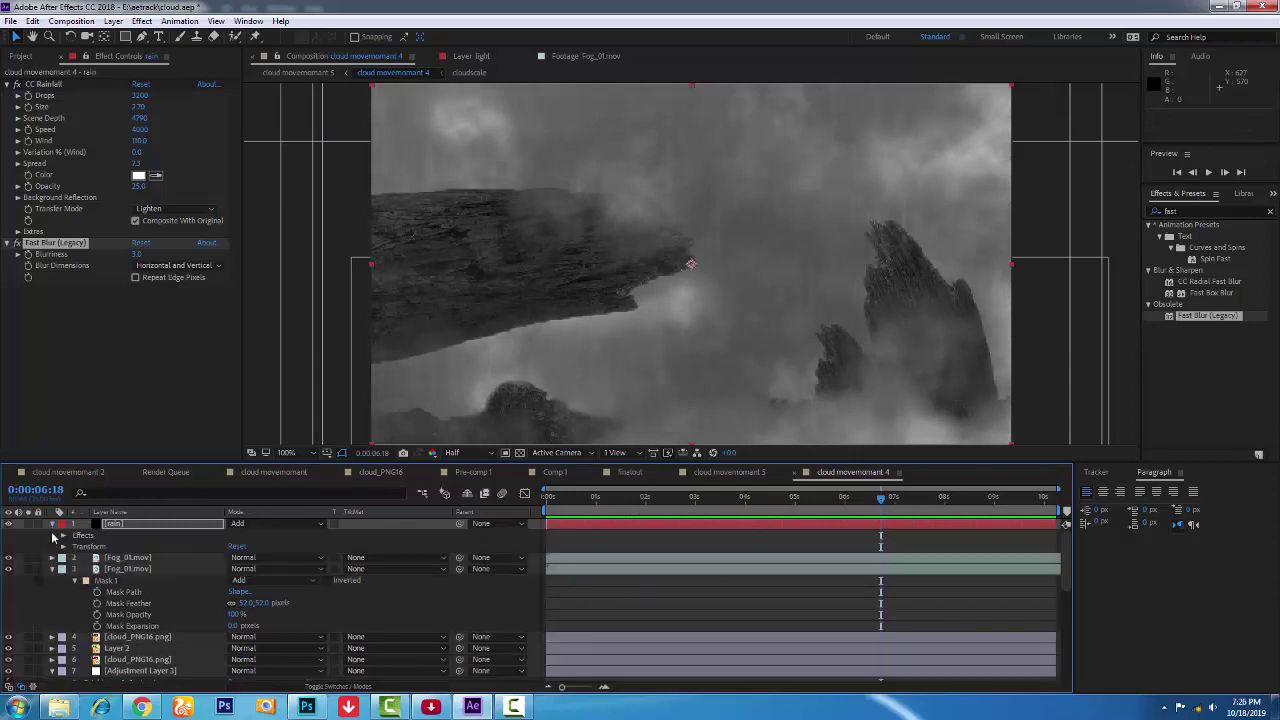
pyautogui.rightClick(145, 528)
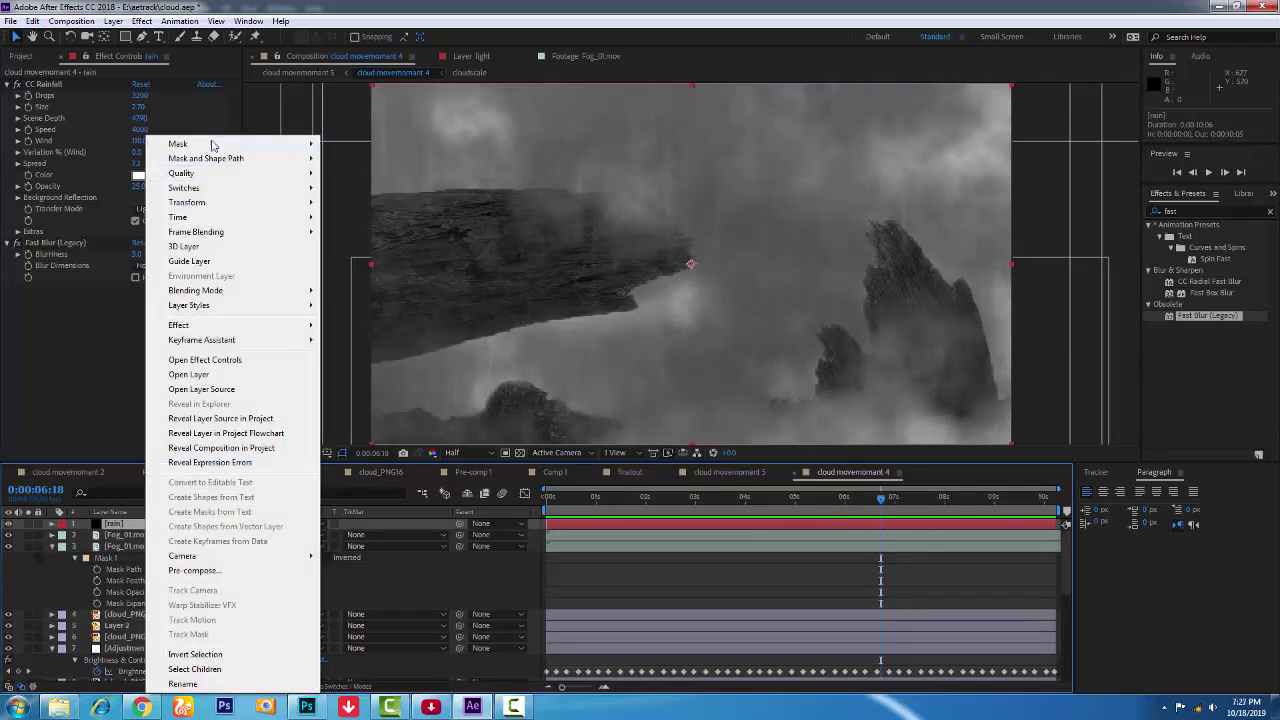
# Add a new adjustment layer at the top of the stack.
pyautogui.moveTo(212, 147)
pyautogui.click(113, 21)
pyautogui.moveTo(160, 37)
pyautogui.click(420, 124)
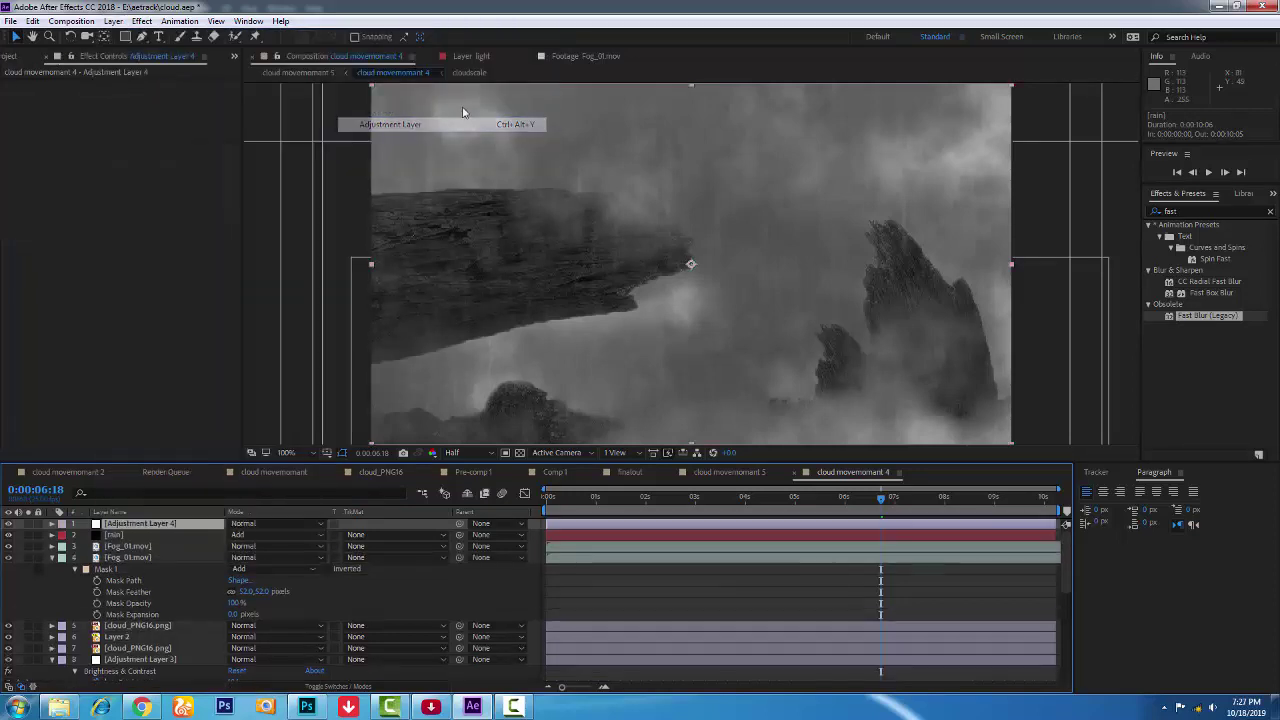
# Search 'cur' and apply Curves to Adjustment Layer 4.
pyautogui.click(1160, 211)
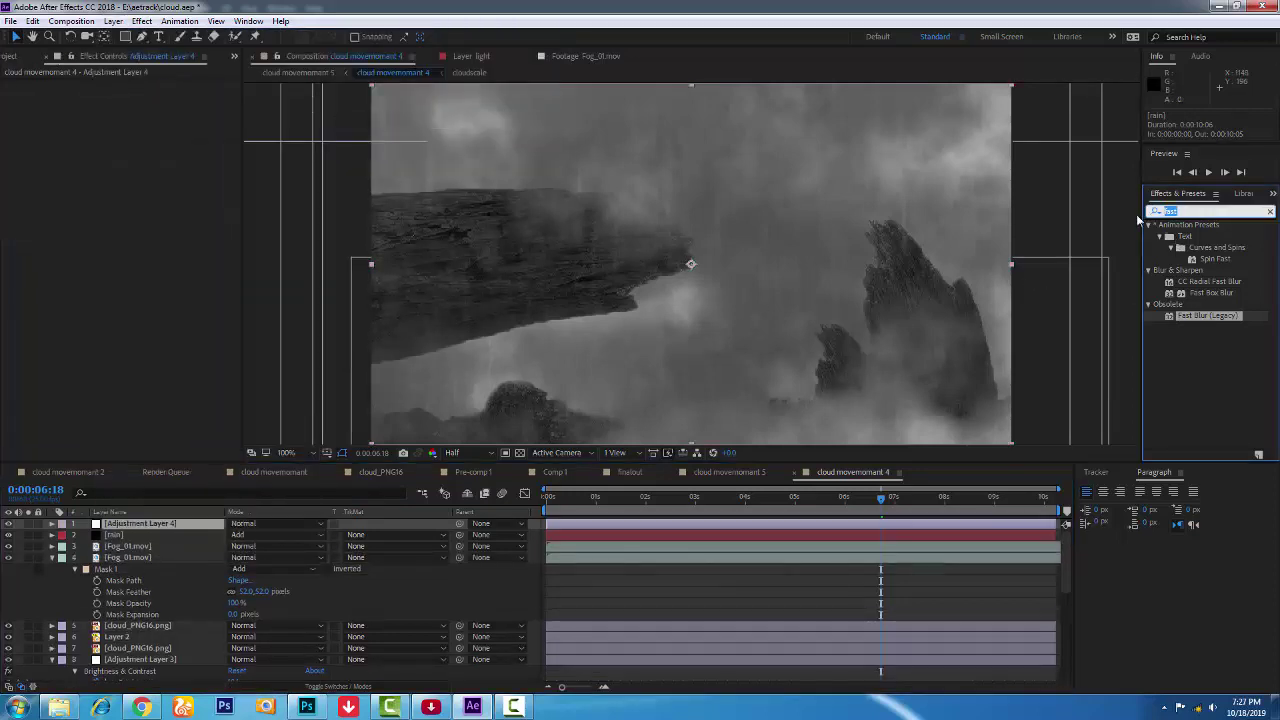
pyautogui.write('cur')
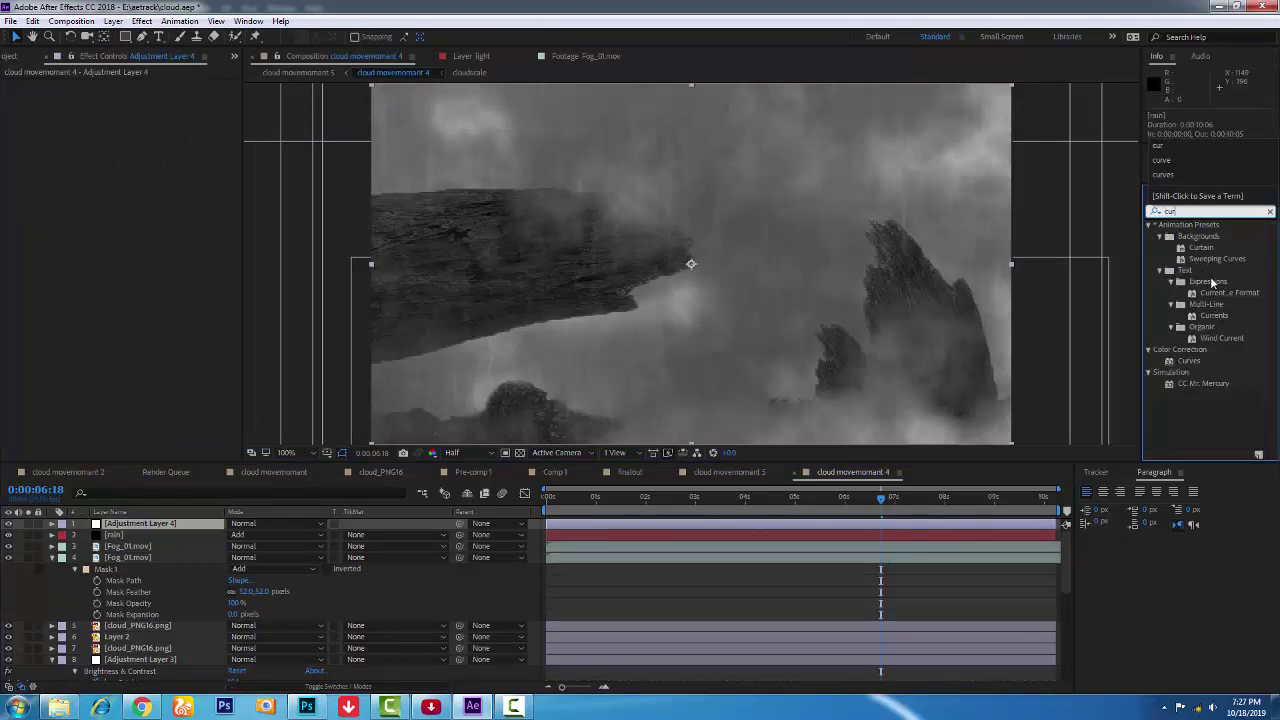
pyautogui.doubleClick(1189, 361)
pyautogui.moveTo(42, 298); pyautogui.dragTo(38, 298)
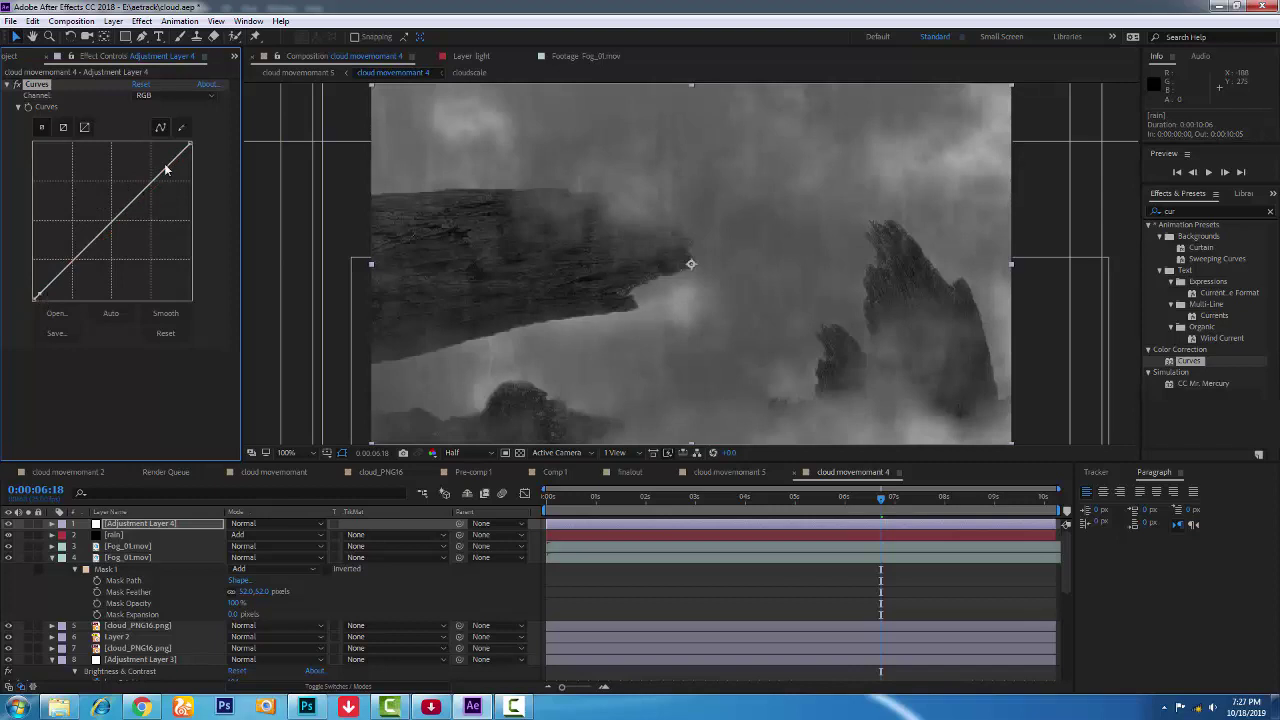
# Shape the RGB curve into a gentle S and adjust the Blue channel curve.
pyautogui.moveTo(166, 170); pyautogui.dragTo(166, 173)
pyautogui.moveTo(133, 217); pyautogui.dragTo(129, 214)
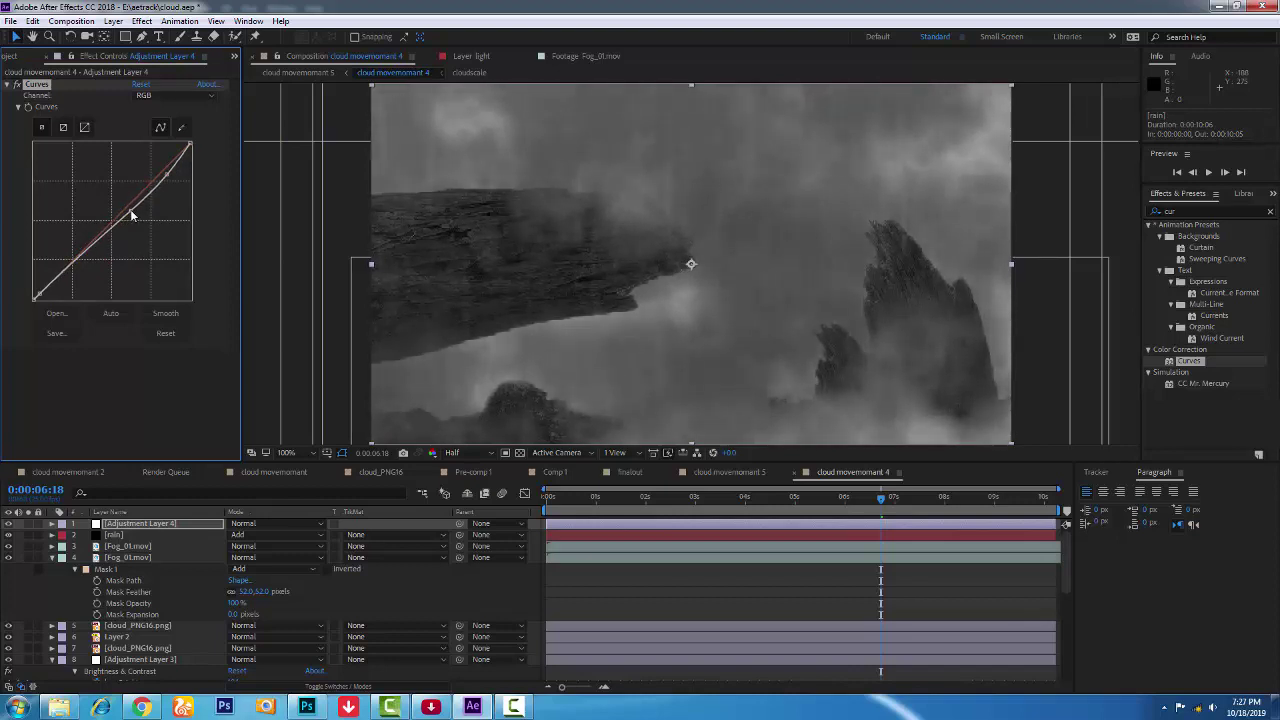
pyautogui.click(151, 97)
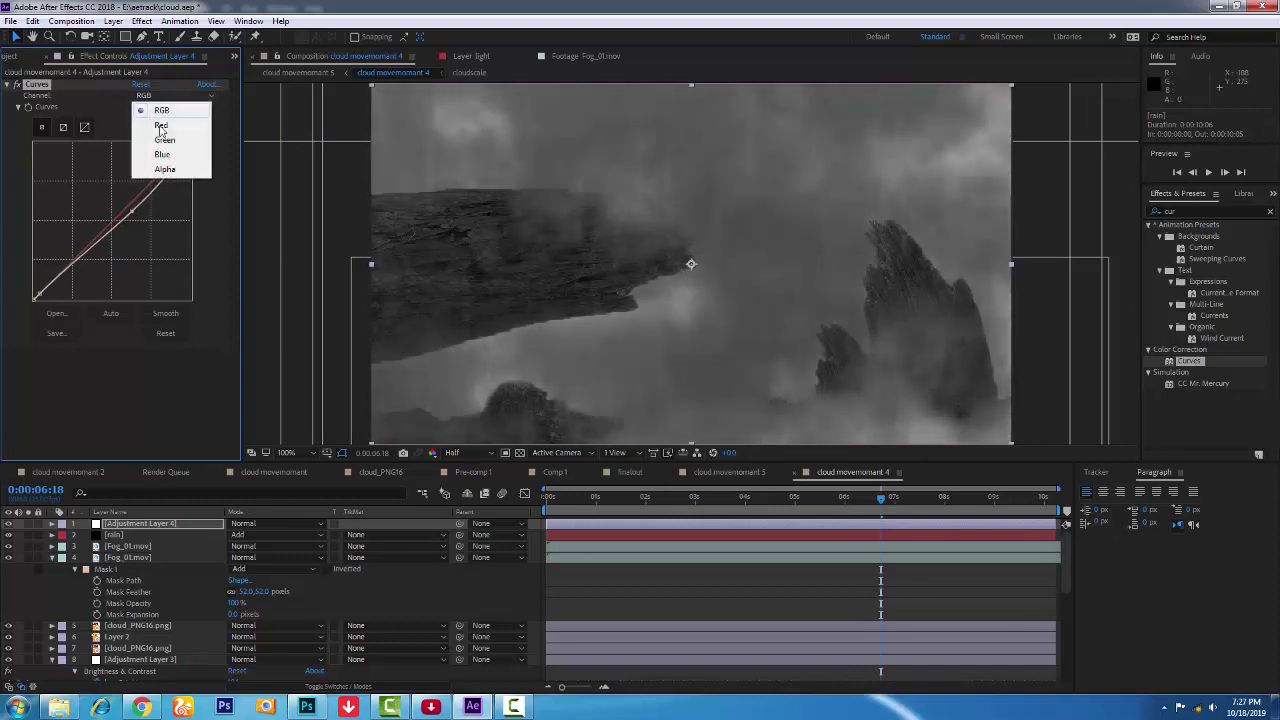
pyautogui.click(161, 156)
pyautogui.moveTo(133, 206); pyautogui.dragTo(136, 208)
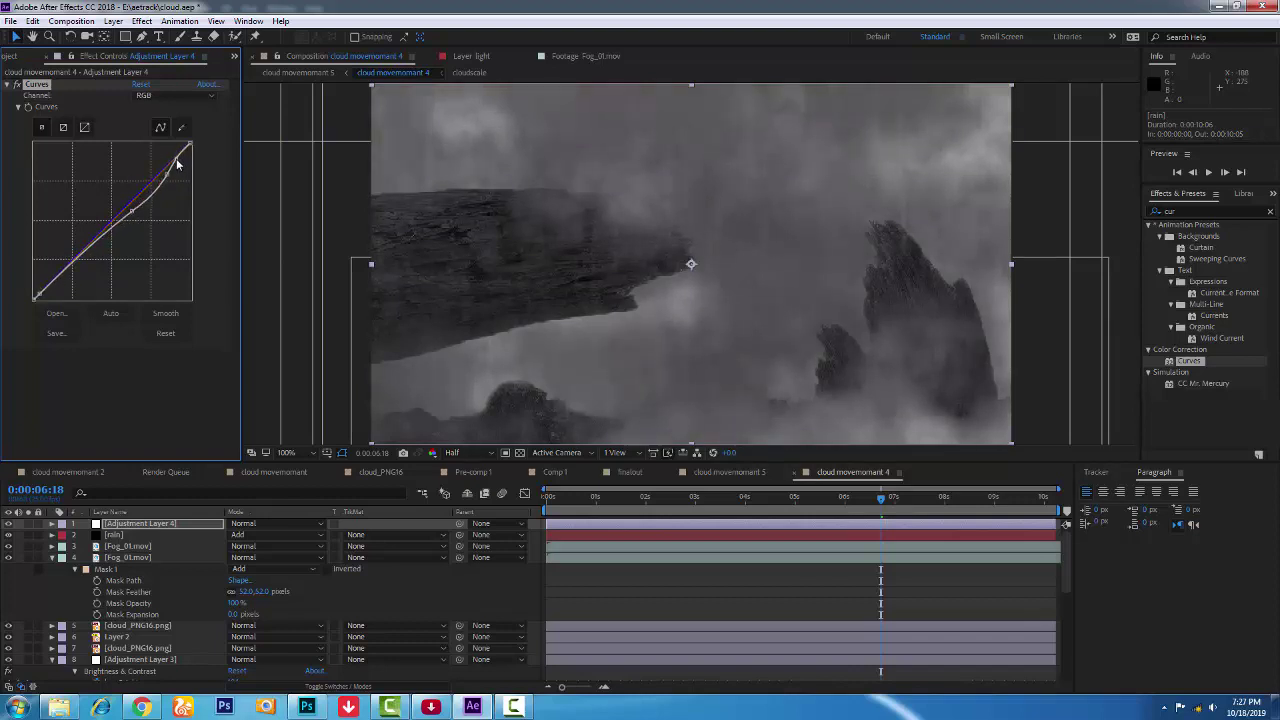
# Lower the Green channel curve to darken the scene, then preview the grade.
pyautogui.click(158, 97)
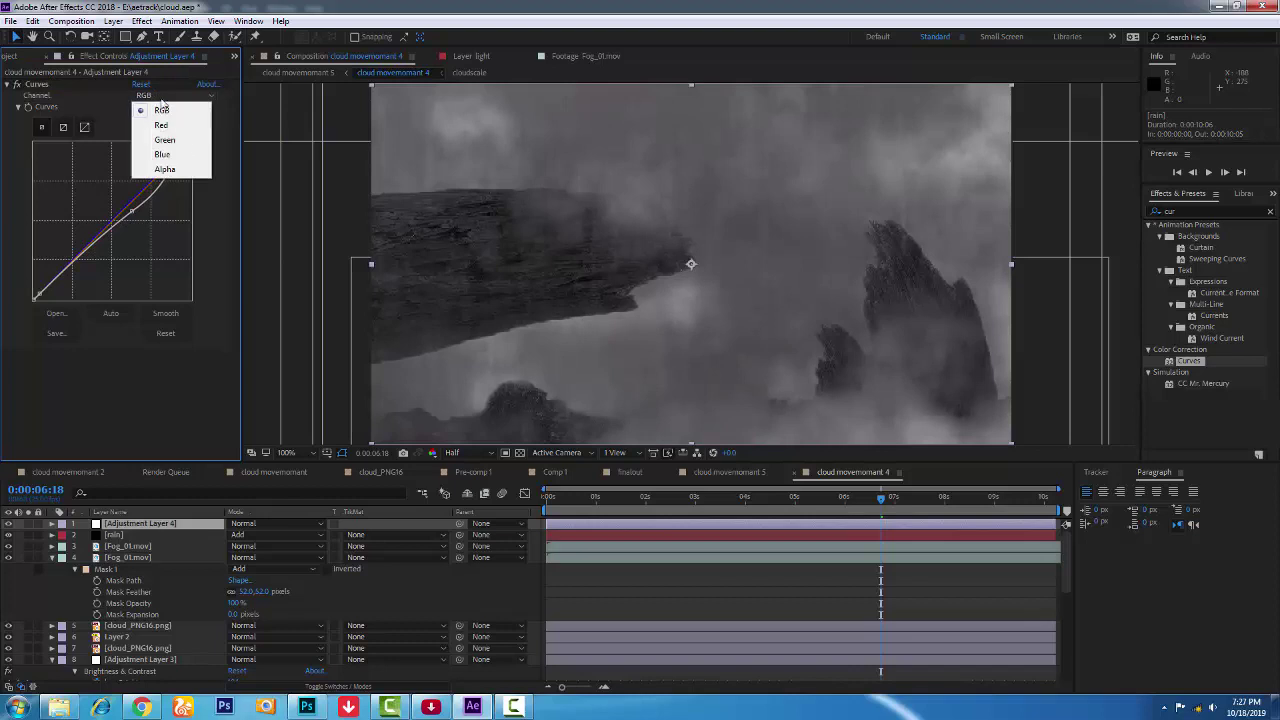
pyautogui.click(168, 140)
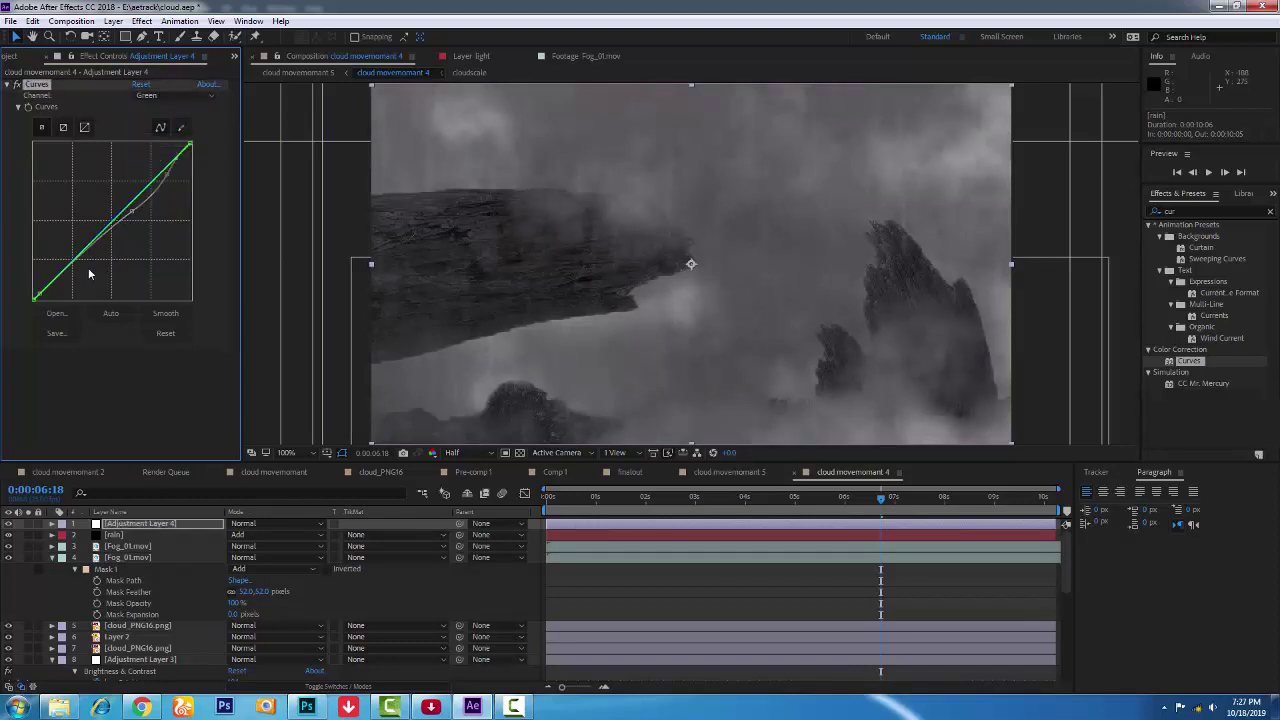
pyautogui.moveTo(81, 263); pyautogui.dragTo(85, 266)
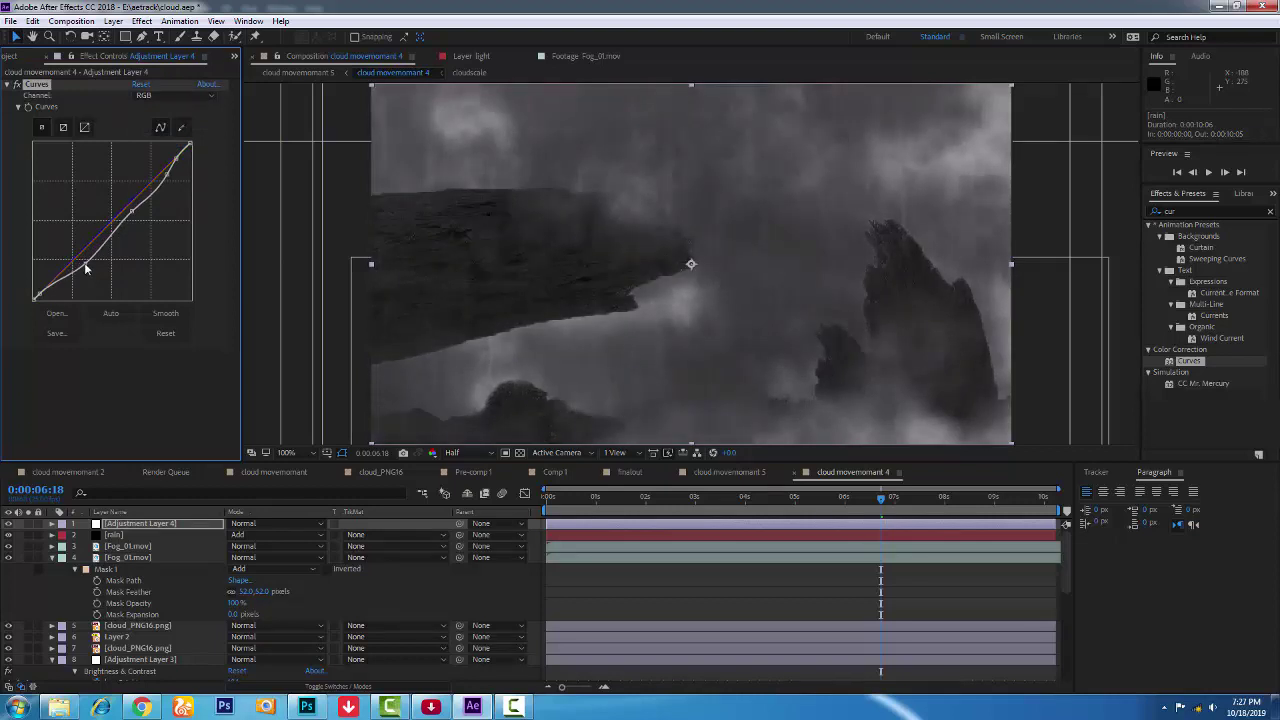
pyautogui.press('space')
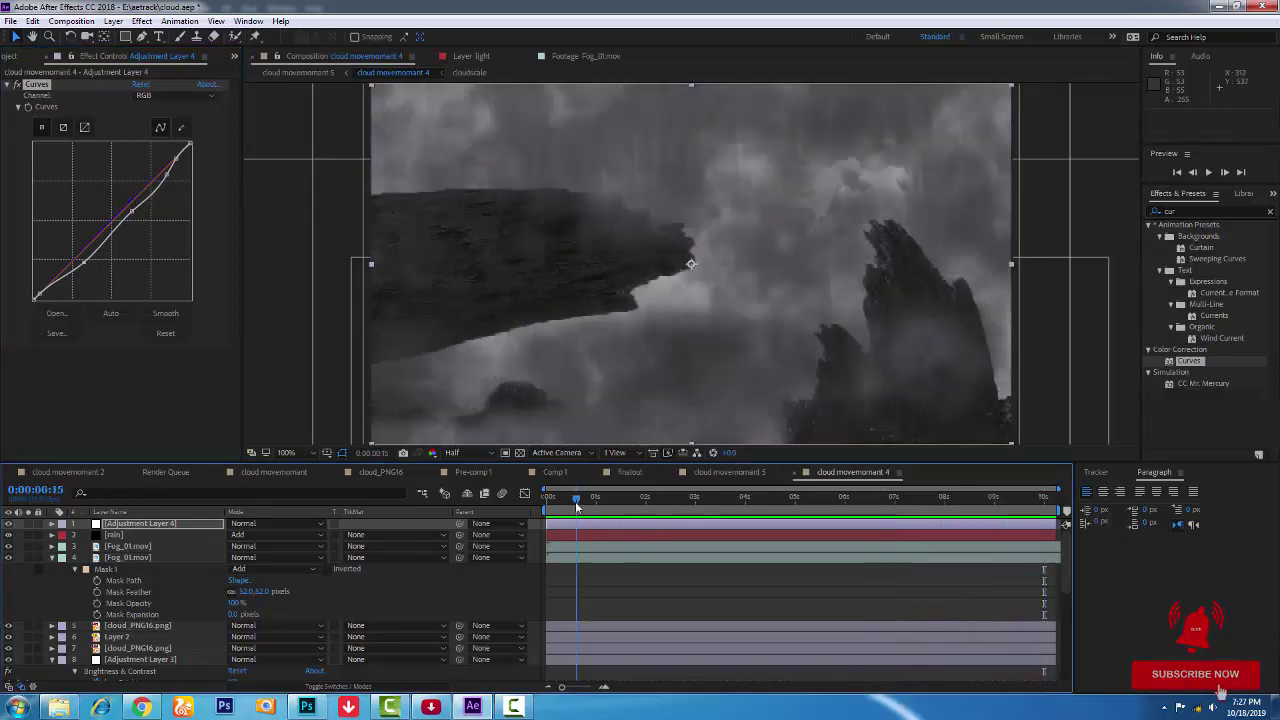
pyautogui.moveTo(580, 498)
pyautogui.mouseDown()
pyautogui.moveTo(667, 498)
pyautogui.moveTo(599, 498)
pyautogui.mouseUp()
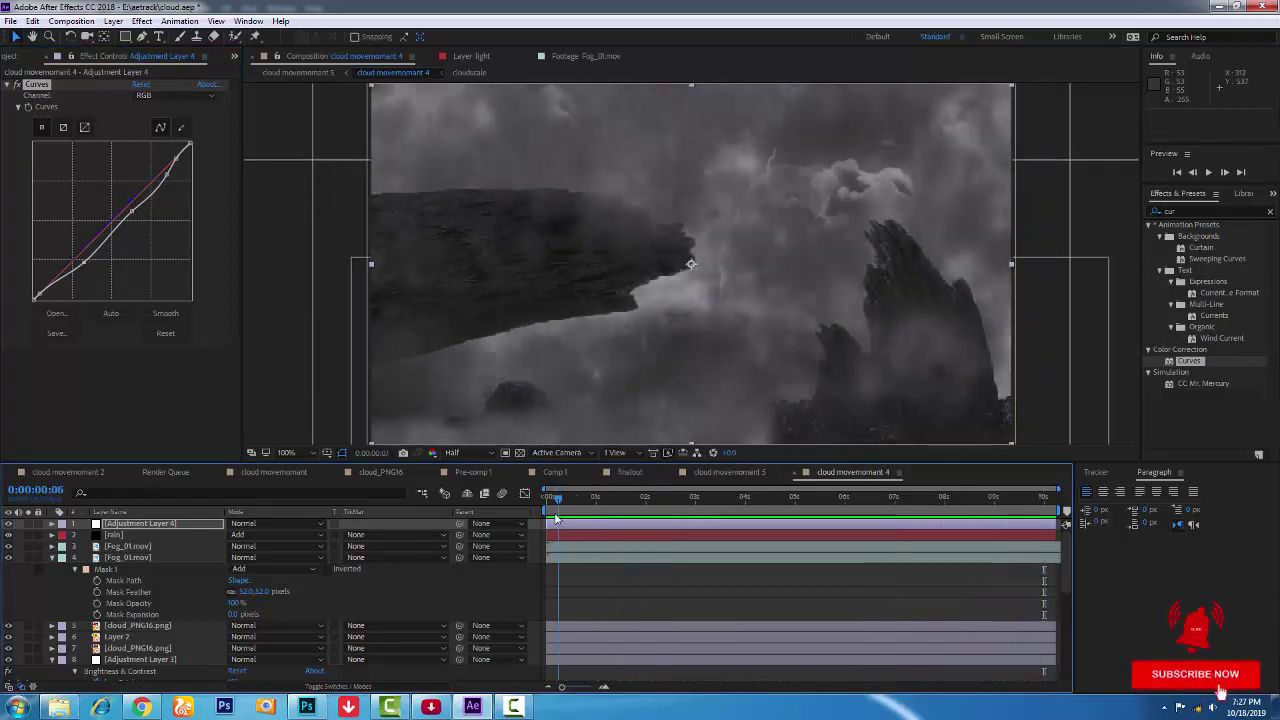
pyautogui.press('space')
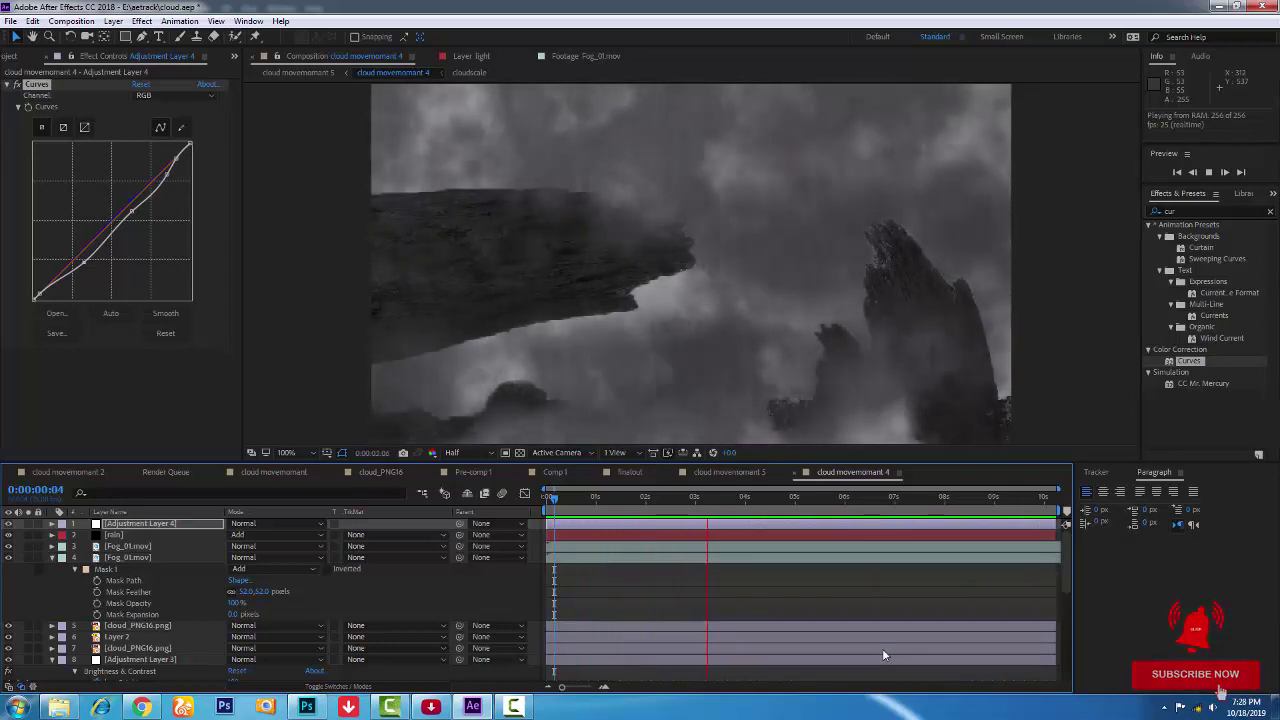
pyautogui.press('space')
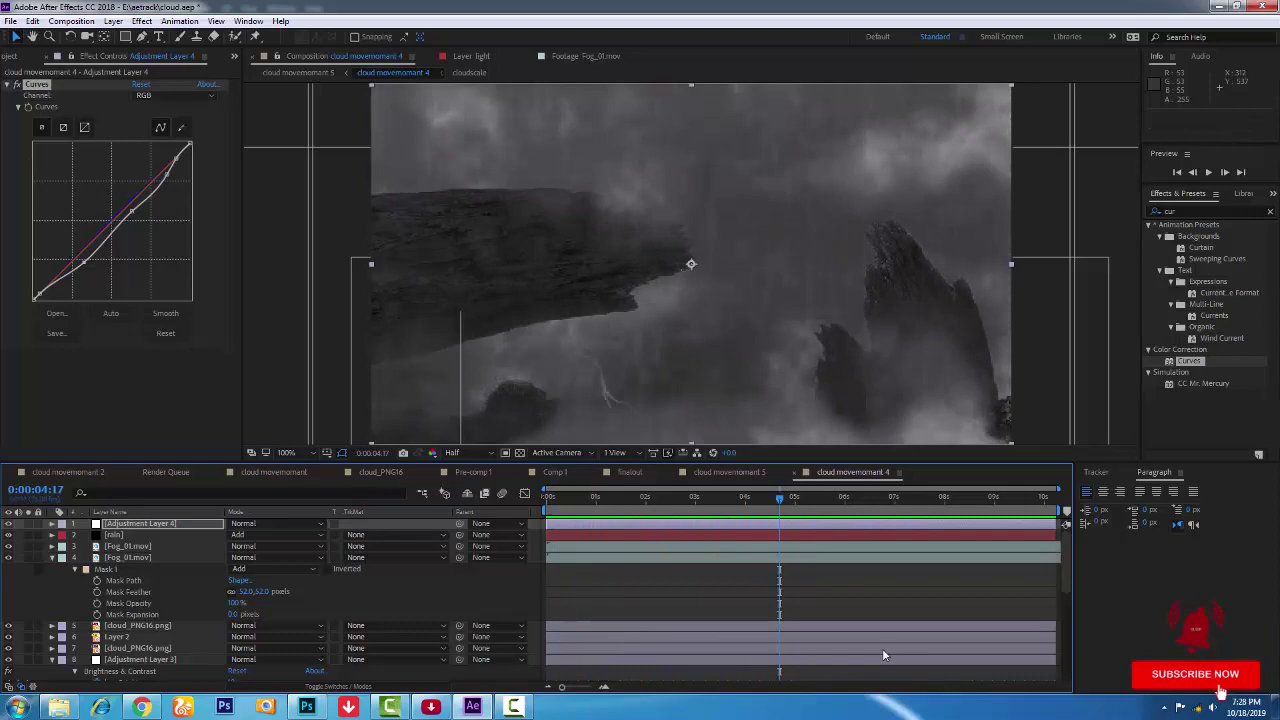